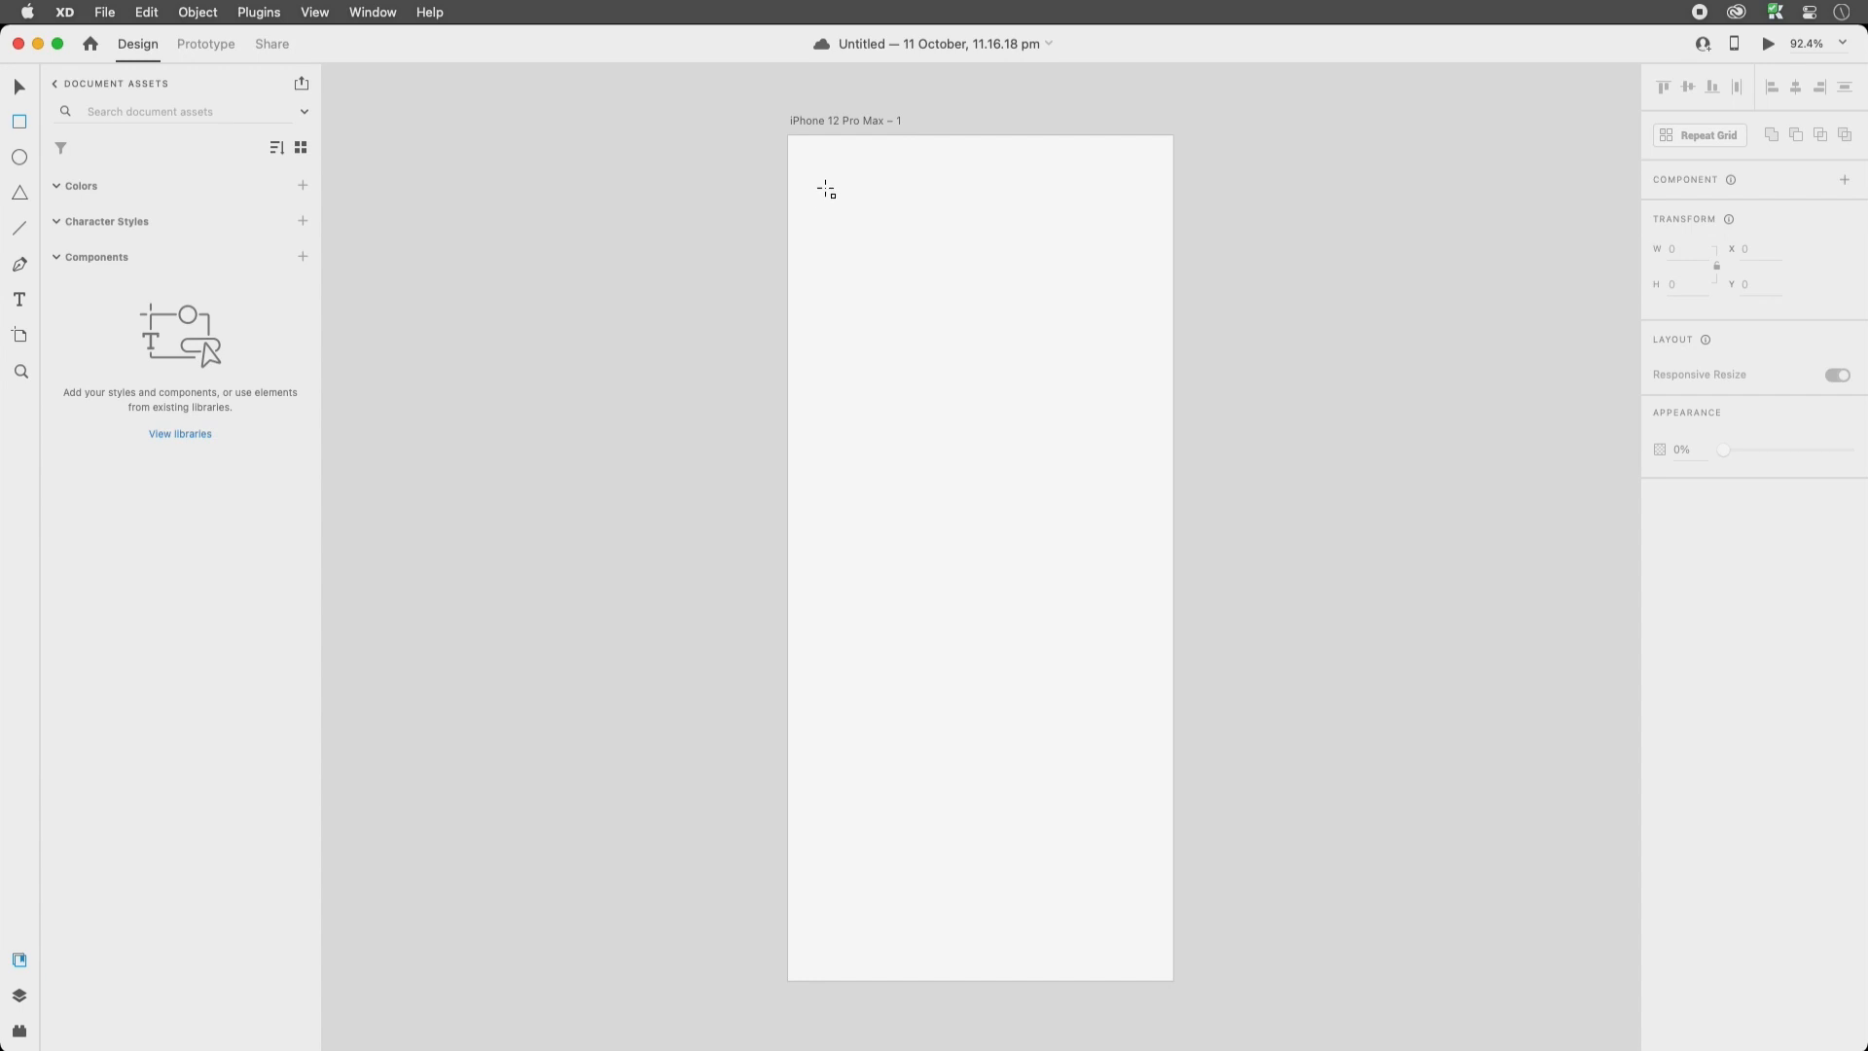
# Widen the iPhone 12 Pro Max artboard on both sides to a width of about 1374
pyautogui.click(828, 123)
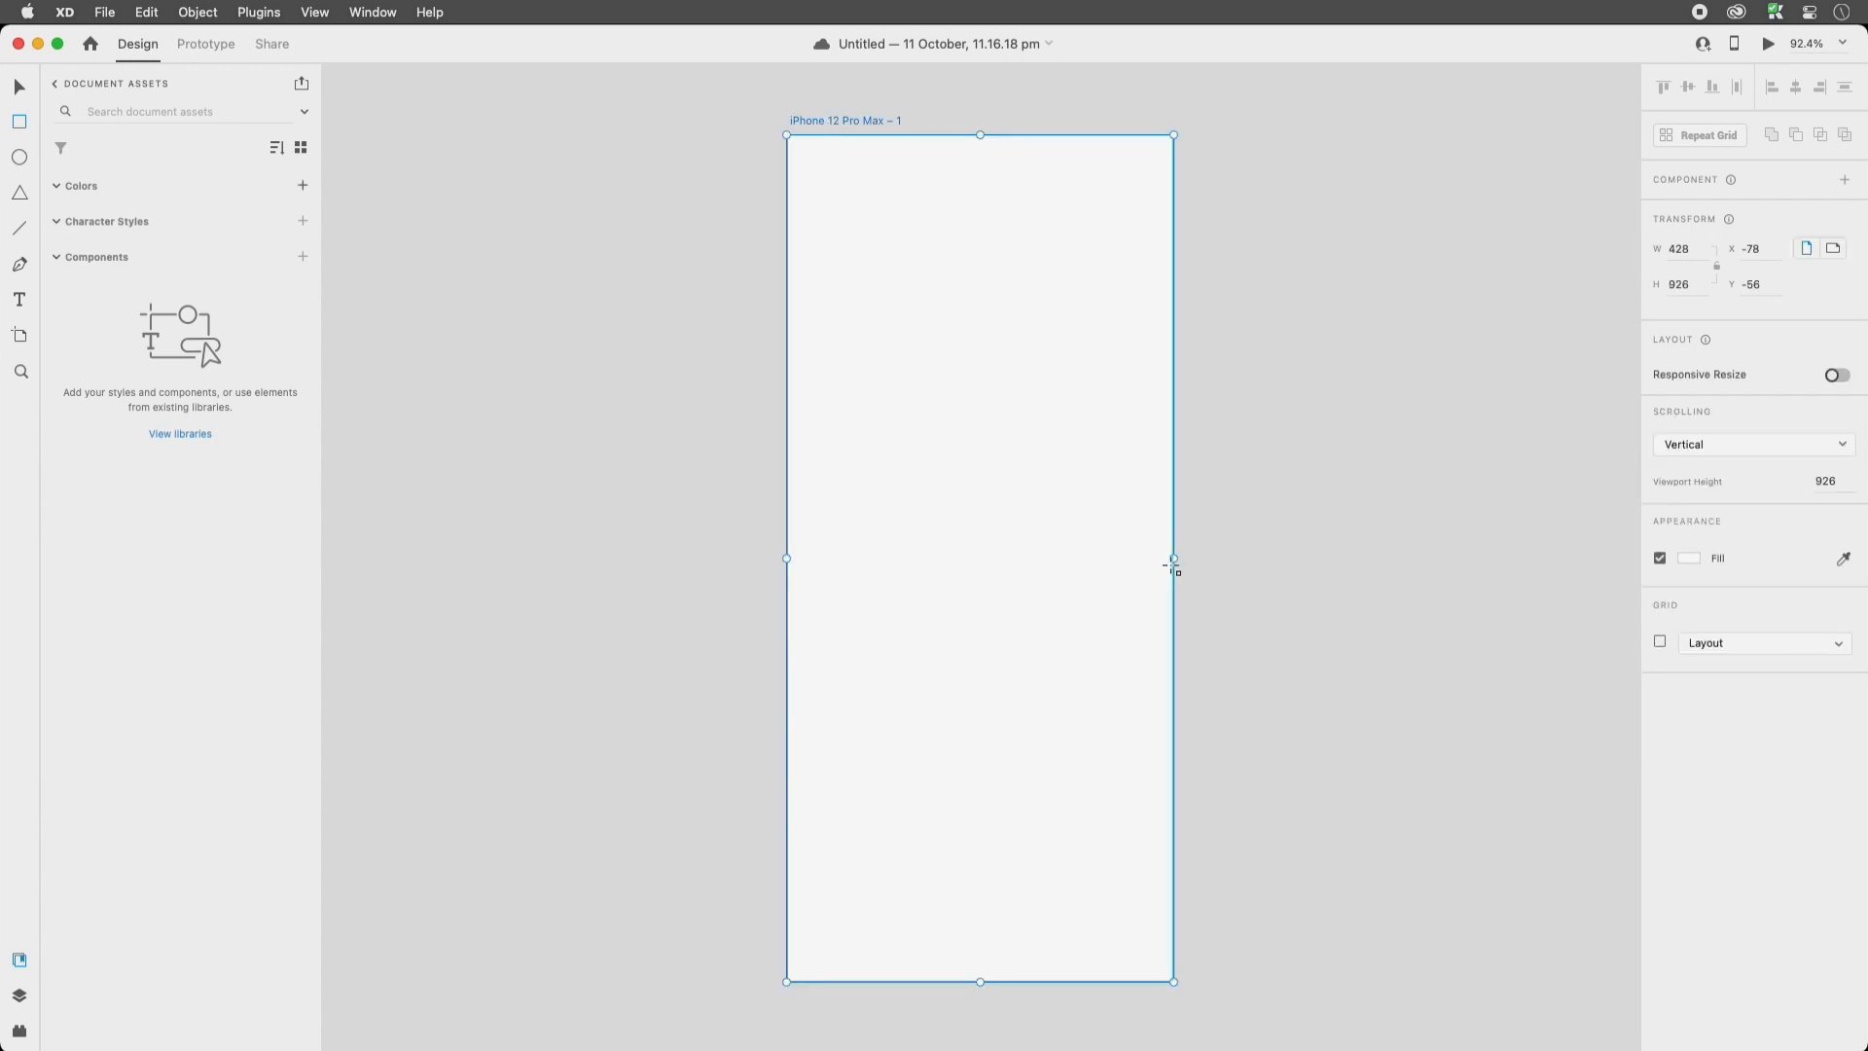
pyautogui.moveTo(1174, 557); pyautogui.dragTo(1511, 558)
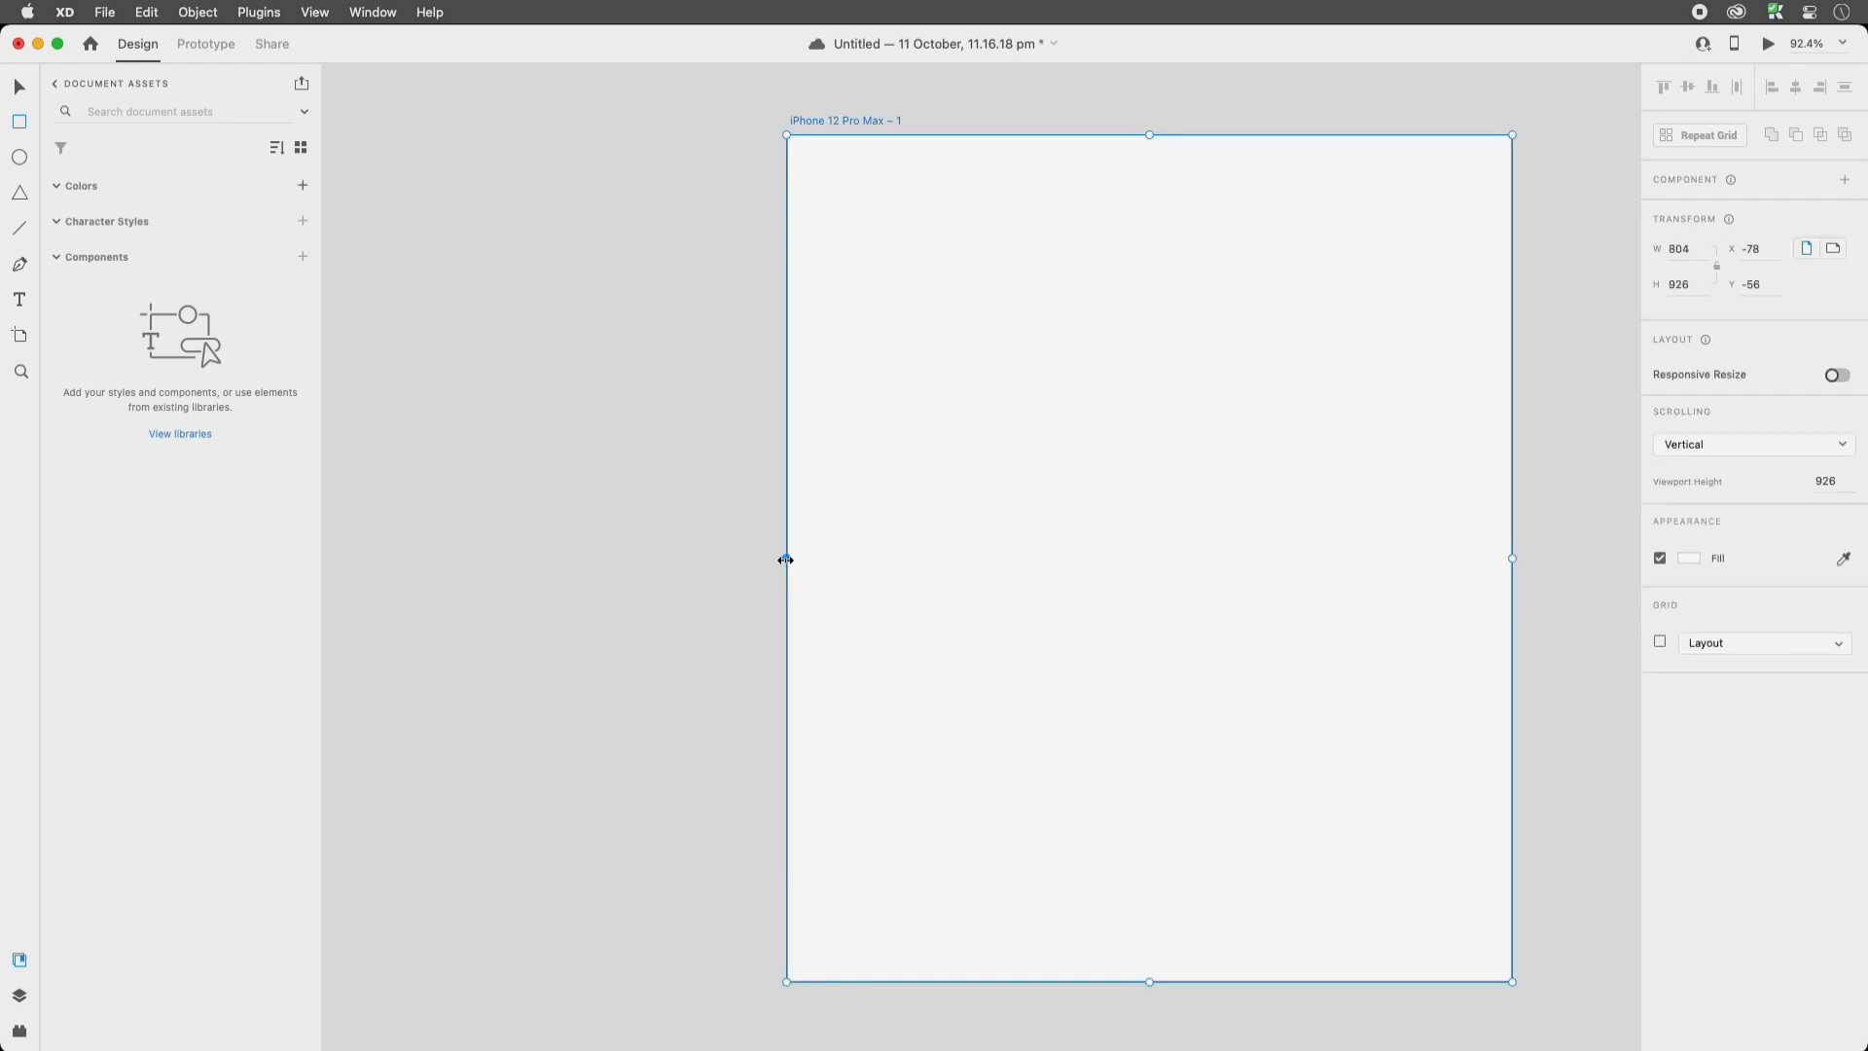
pyautogui.moveTo(786, 559); pyautogui.dragTo(361, 558)
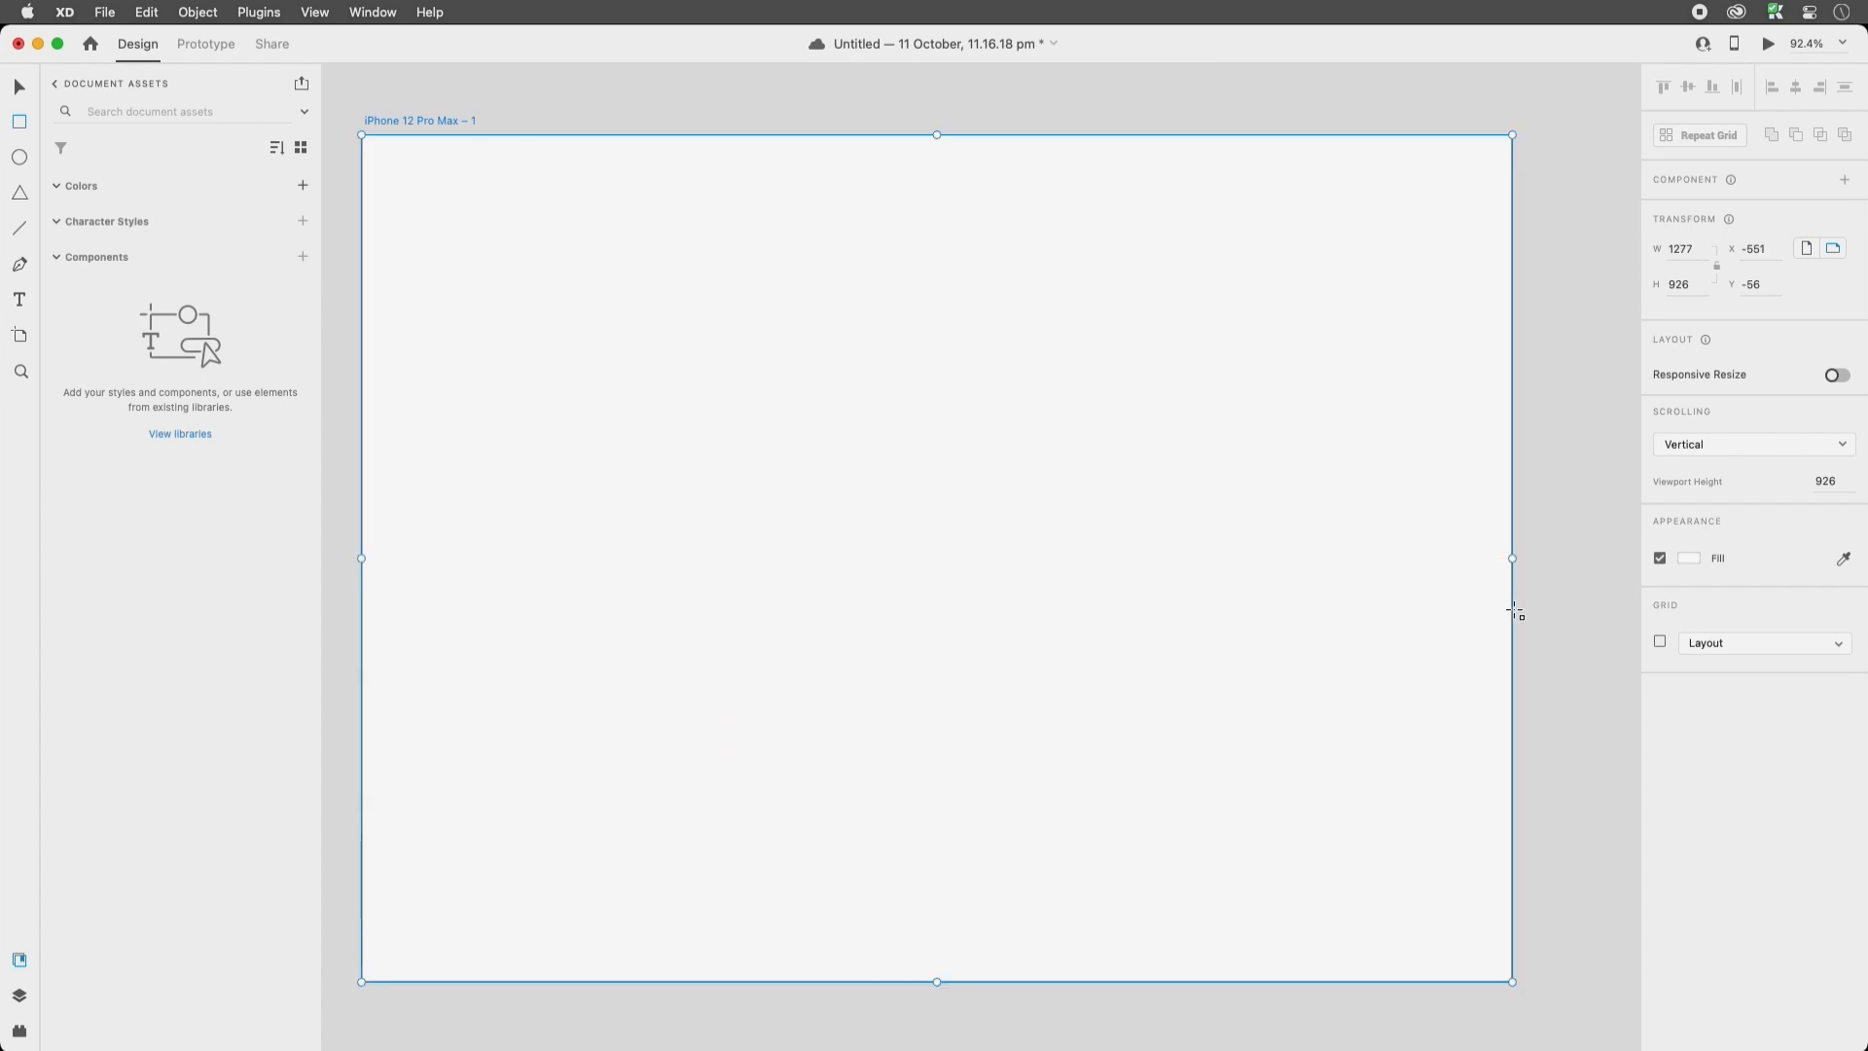
pyautogui.moveTo(1515, 555); pyautogui.dragTo(1599, 557)
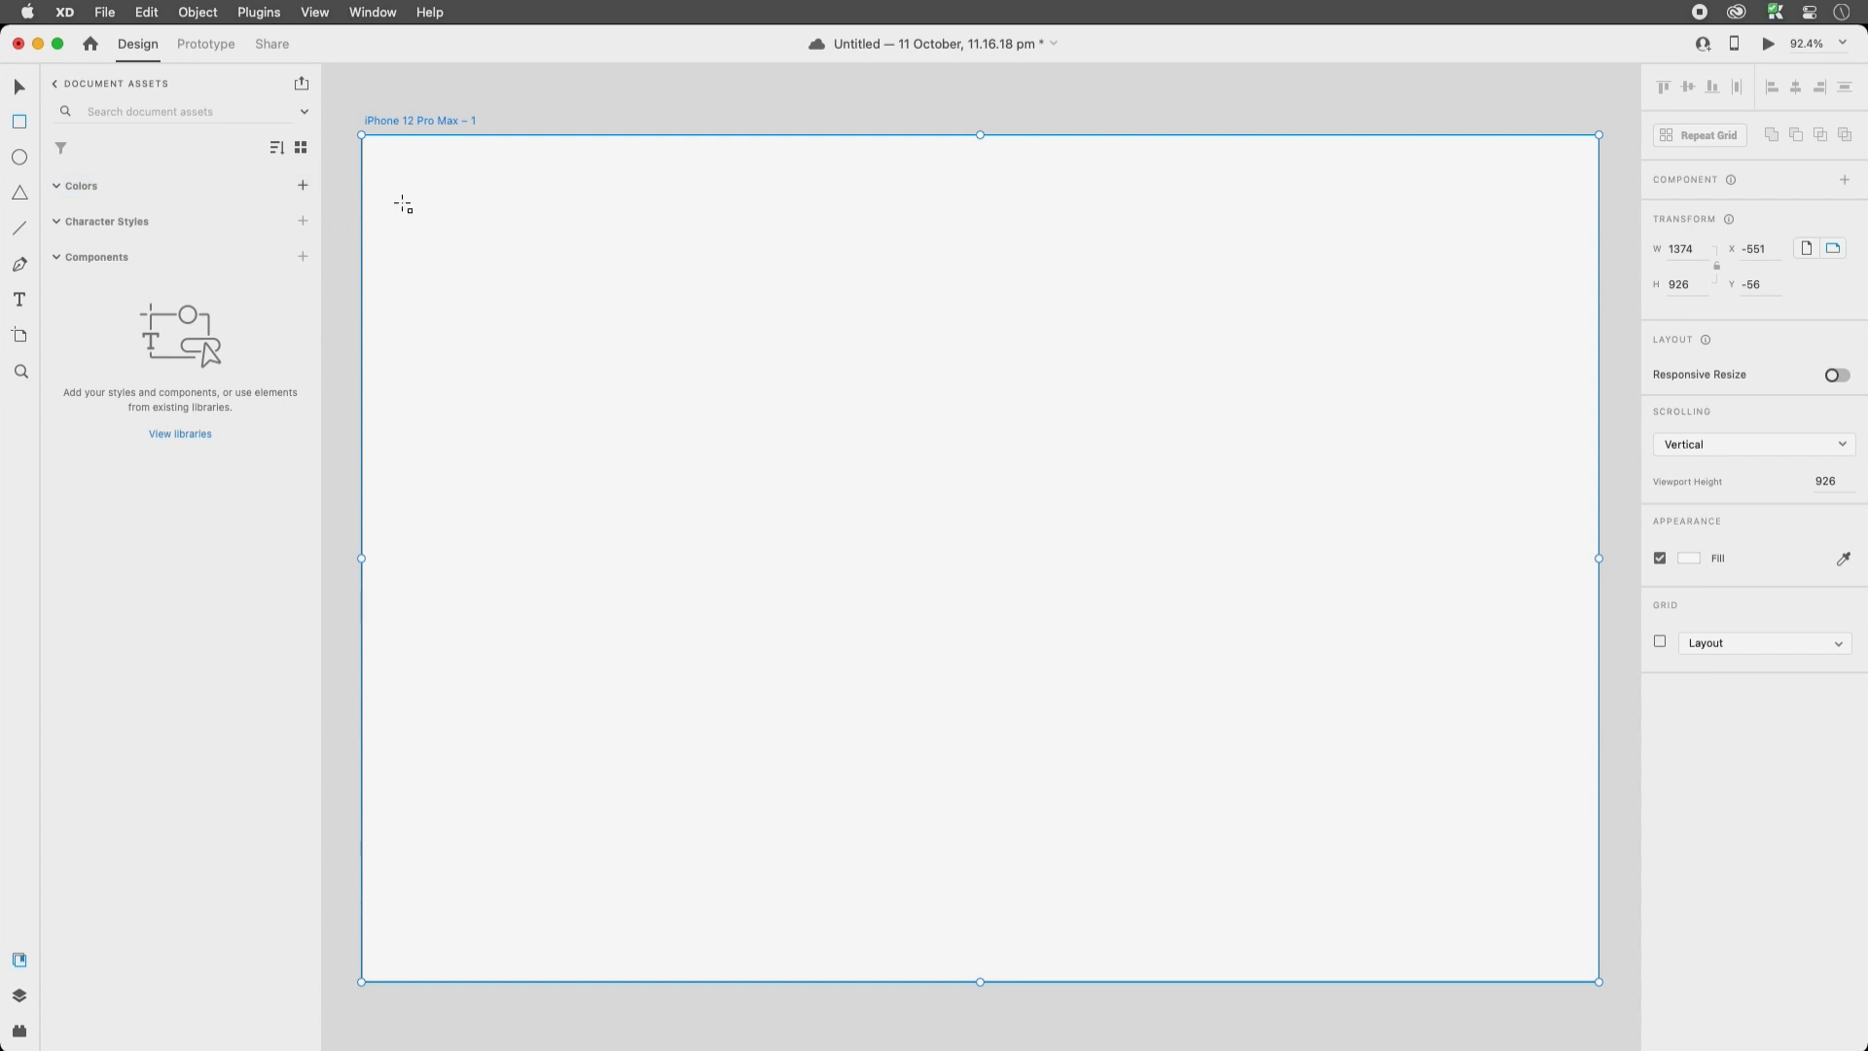
# Draw a rectangle about 364 by 225 in the artboard's upper left corner and a square about 190 wide below it
pyautogui.moveTo(403, 202)
pyautogui.mouseDown()
pyautogui.moveTo(516, 400)
pyautogui.moveTo(668, 463)
pyautogui.moveTo(551, 507)
pyautogui.moveTo(623, 307)
pyautogui.moveTo(765, 239)
pyautogui.moveTo(737, 443)
pyautogui.moveTo(550, 574)
pyautogui.moveTo(483, 524)
pyautogui.moveTo(662, 444)
pyautogui.moveTo(725, 536)
pyautogui.moveTo(710, 444)
pyautogui.moveTo(728, 477)
pyautogui.moveTo(729, 407)
pyautogui.mouseUp()
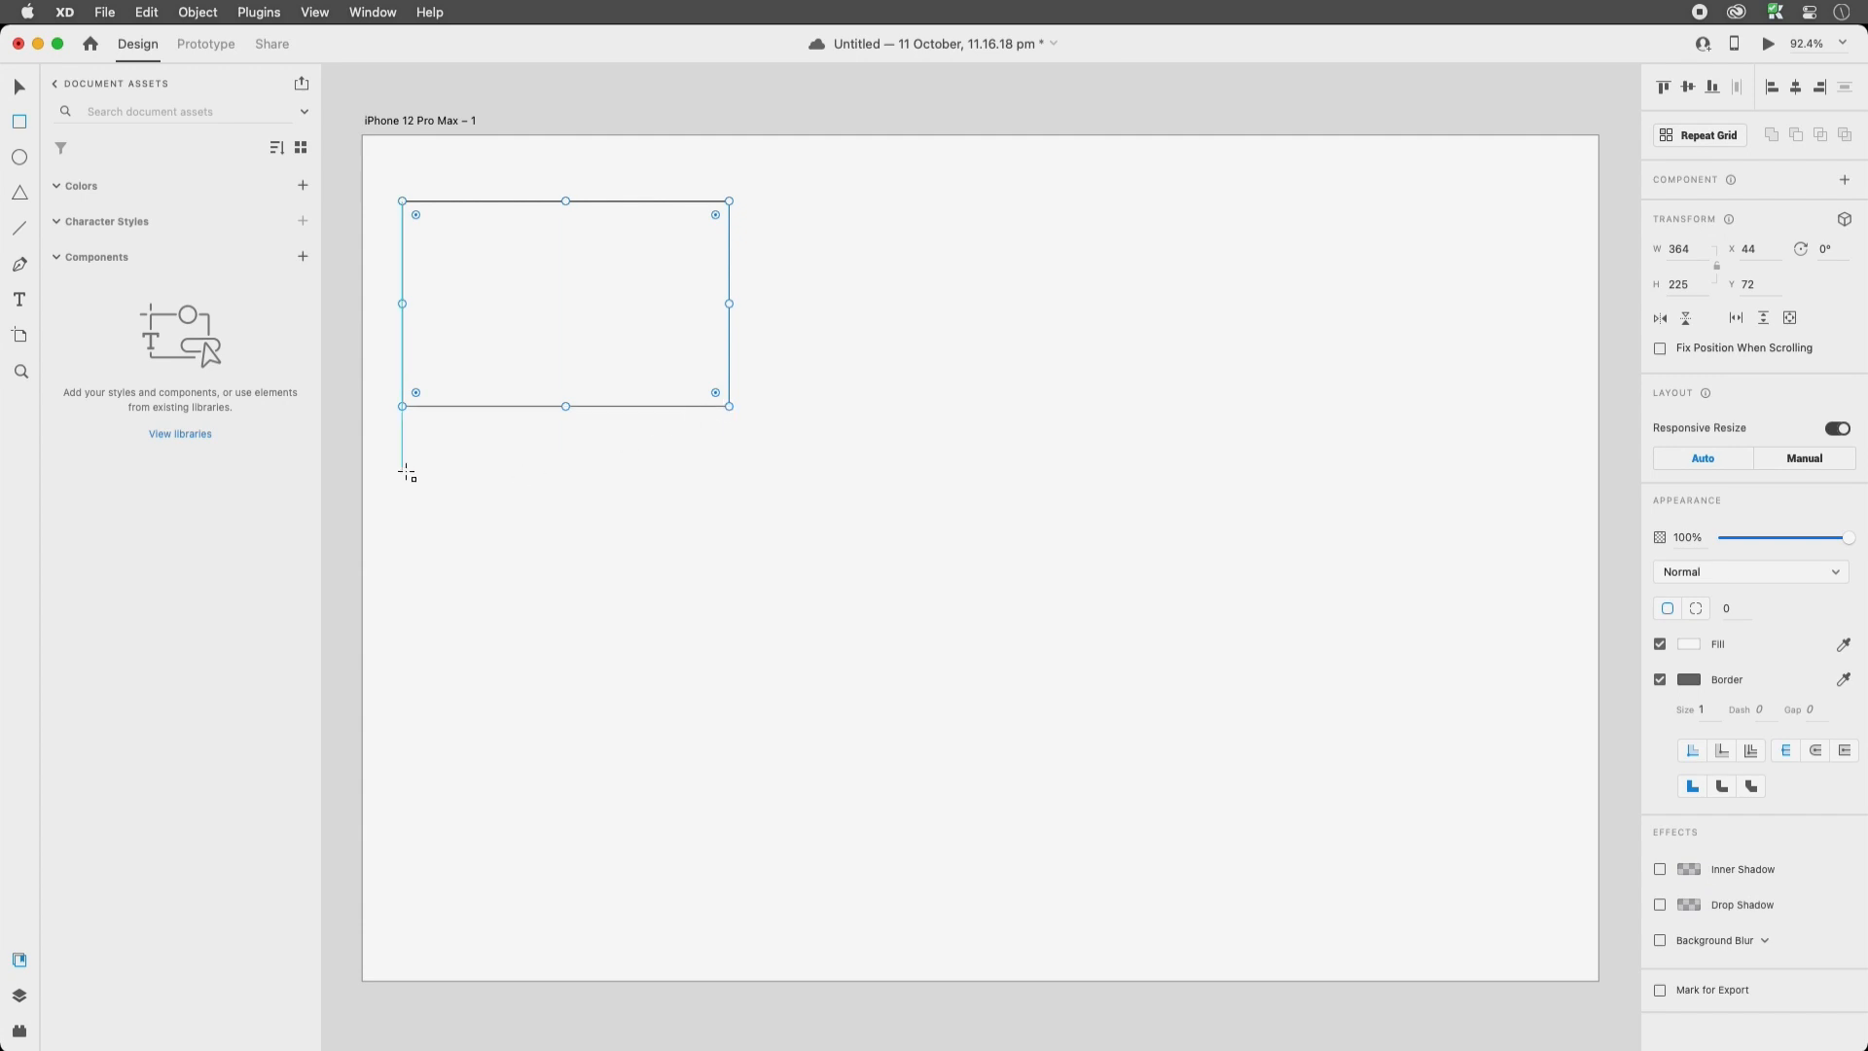
pyautogui.moveTo(409, 479)
pyautogui.mouseDown()
pyautogui.moveTo(529, 597)
pyautogui.moveTo(616, 559)
pyautogui.moveTo(582, 662)
pyautogui.moveTo(615, 647)
pyautogui.mouseUp()
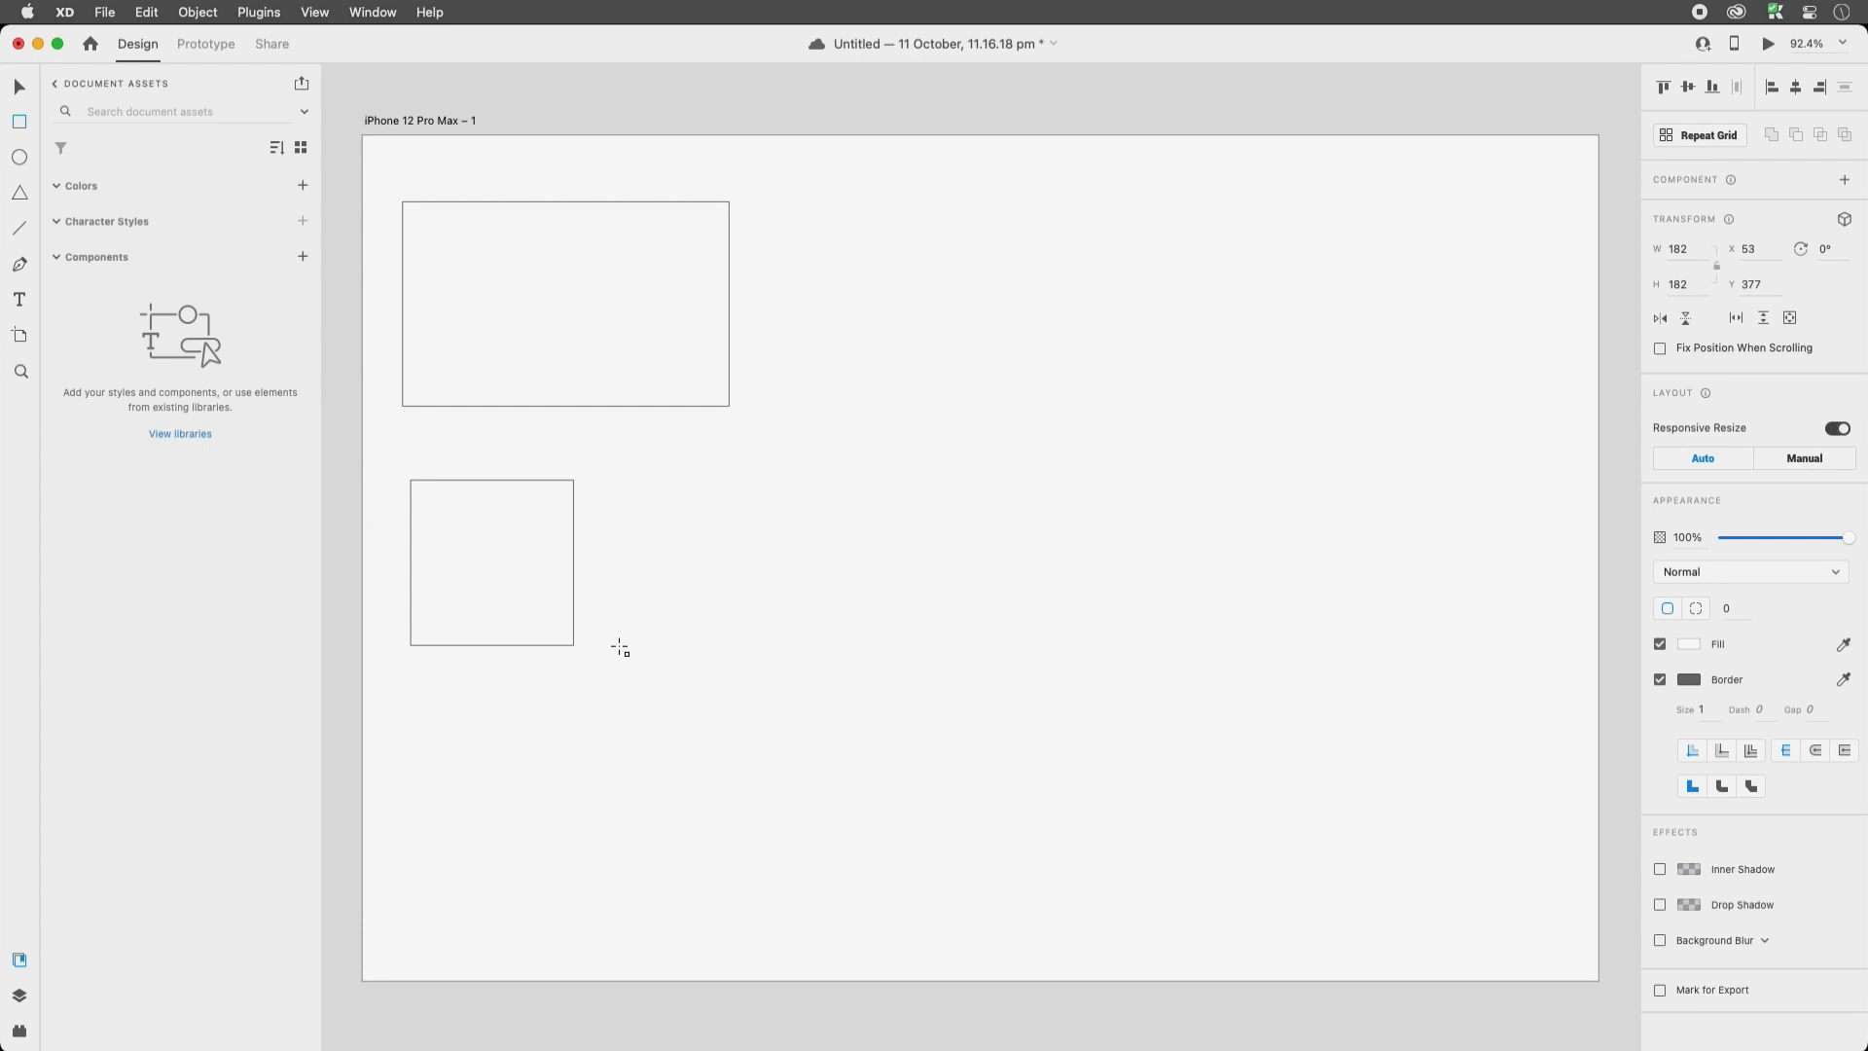
pyautogui.moveTo(620, 648); pyautogui.dragTo(620, 655)
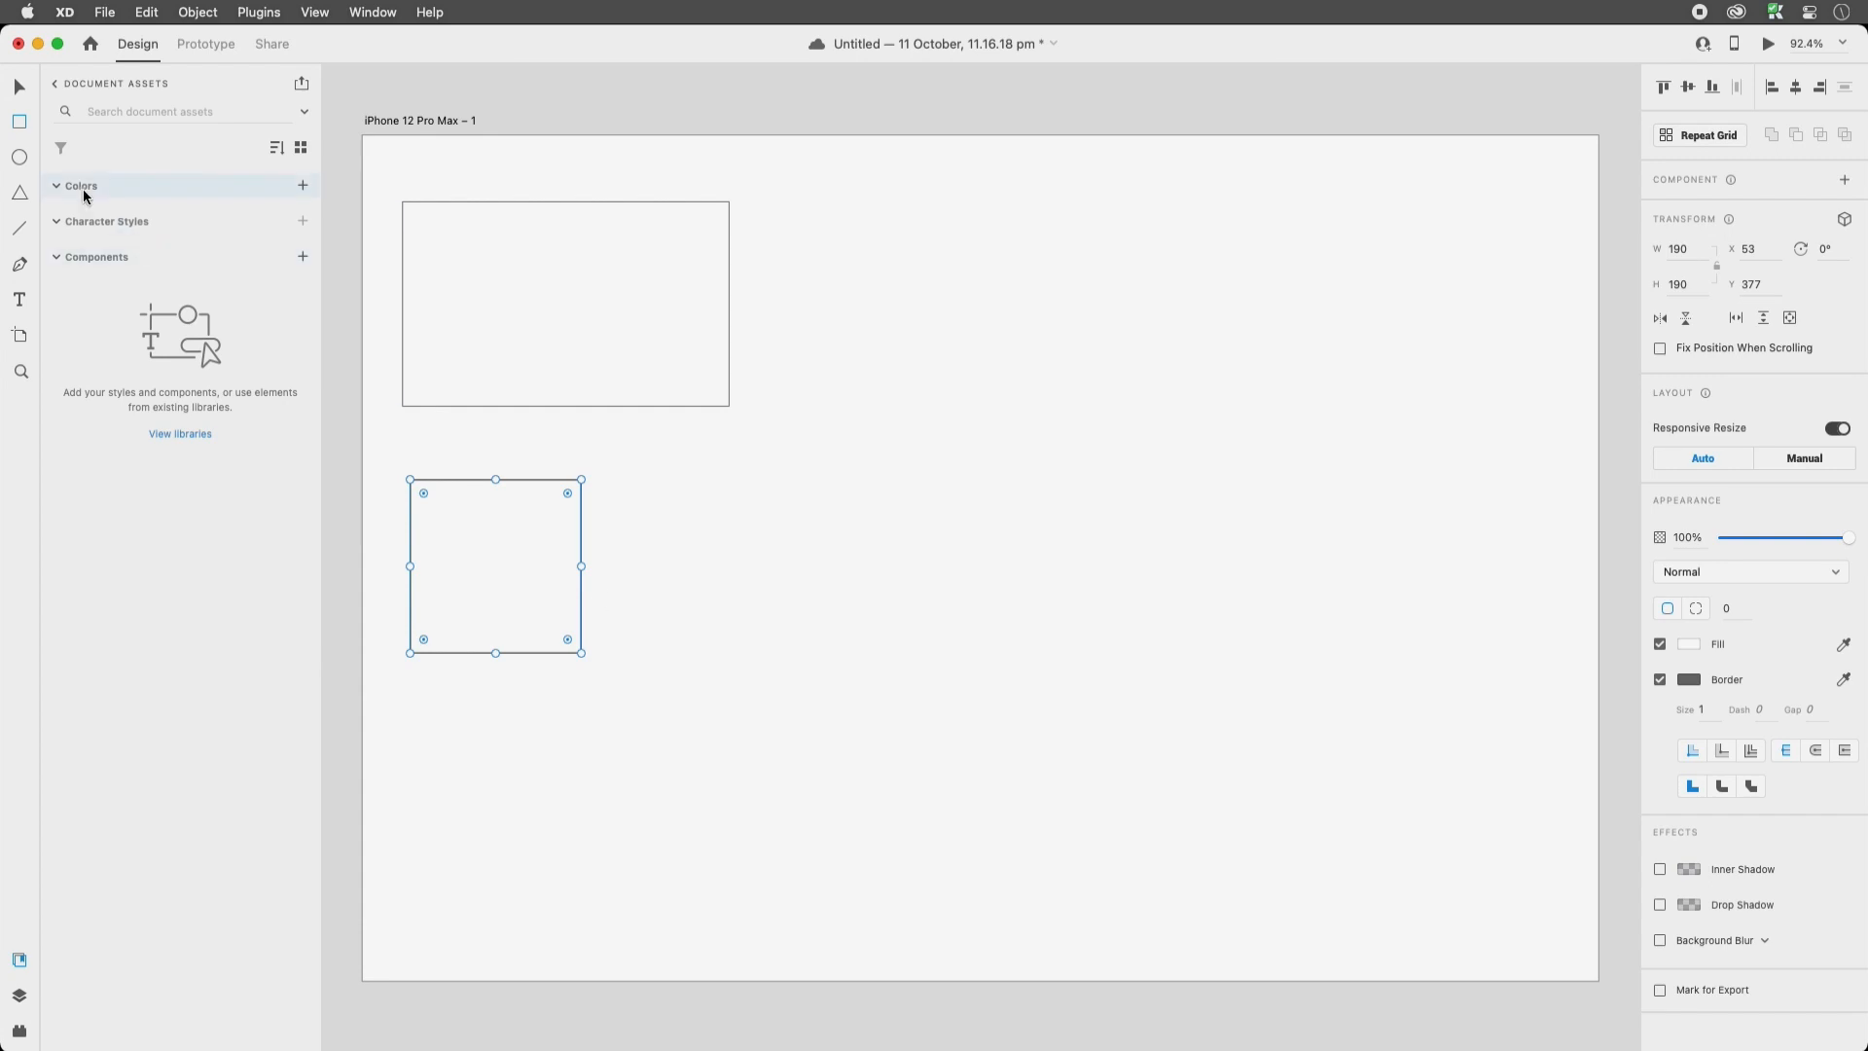
# Draw a tall ellipse, a flat ellipse and a large ellipse containing two smaller nested ellipses on the artboard's right part
pyautogui.click(21, 157)
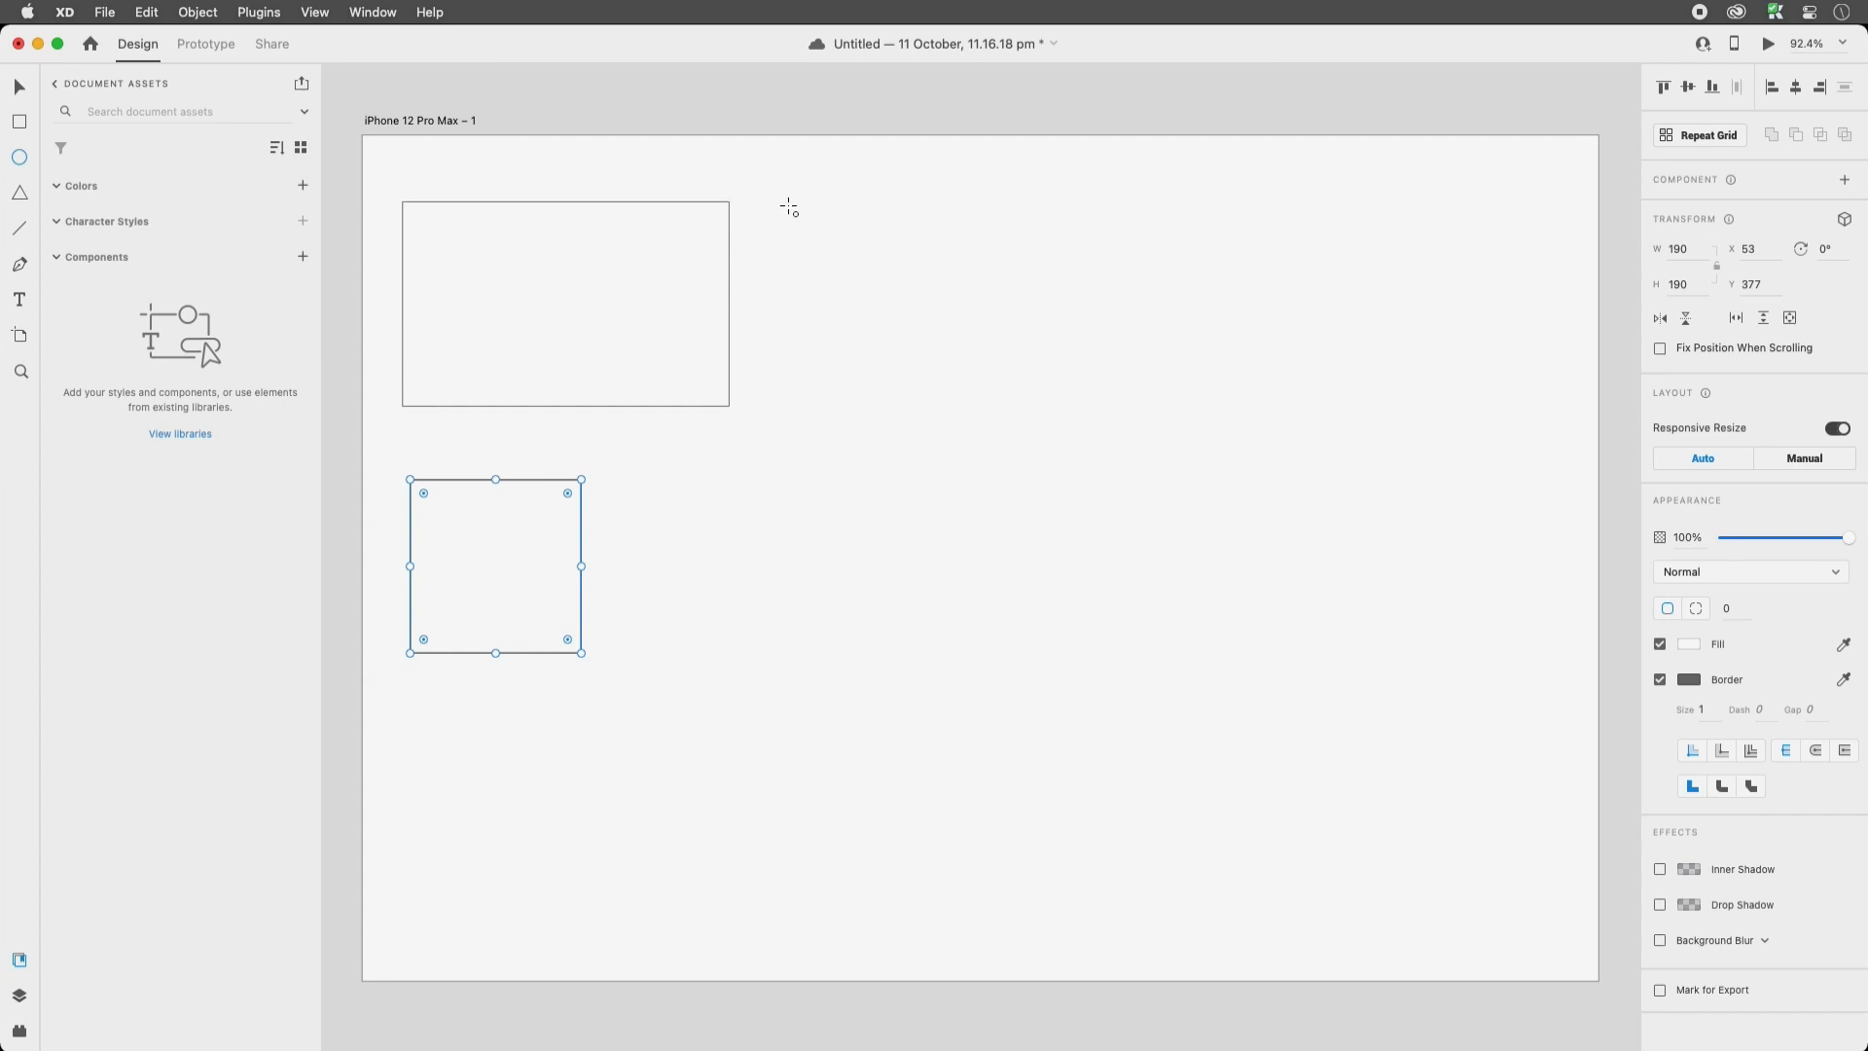
pyautogui.moveTo(786, 192)
pyautogui.mouseDown()
pyautogui.moveTo(967, 509)
pyautogui.moveTo(907, 531)
pyautogui.mouseUp()
pyautogui.moveTo(974, 207); pyautogui.dragTo(1211, 260)
pyautogui.moveTo(1012, 341)
pyautogui.mouseDown()
pyautogui.moveTo(1034, 474)
pyautogui.moveTo(1326, 659)
pyautogui.moveTo(1397, 672)
pyautogui.moveTo(1500, 800)
pyautogui.mouseUp()
pyautogui.moveTo(1152, 452)
pyautogui.mouseDown()
pyautogui.moveTo(1239, 596)
pyautogui.moveTo(1369, 728)
pyautogui.mouseUp()
pyautogui.moveTo(1193, 588)
pyautogui.mouseDown()
pyautogui.moveTo(1222, 667)
pyautogui.moveTo(1297, 730)
pyautogui.mouseUp()
# Move the smallest nested ellipse so it is centred at the bottom of the ellipse around it
pyautogui.press('v')
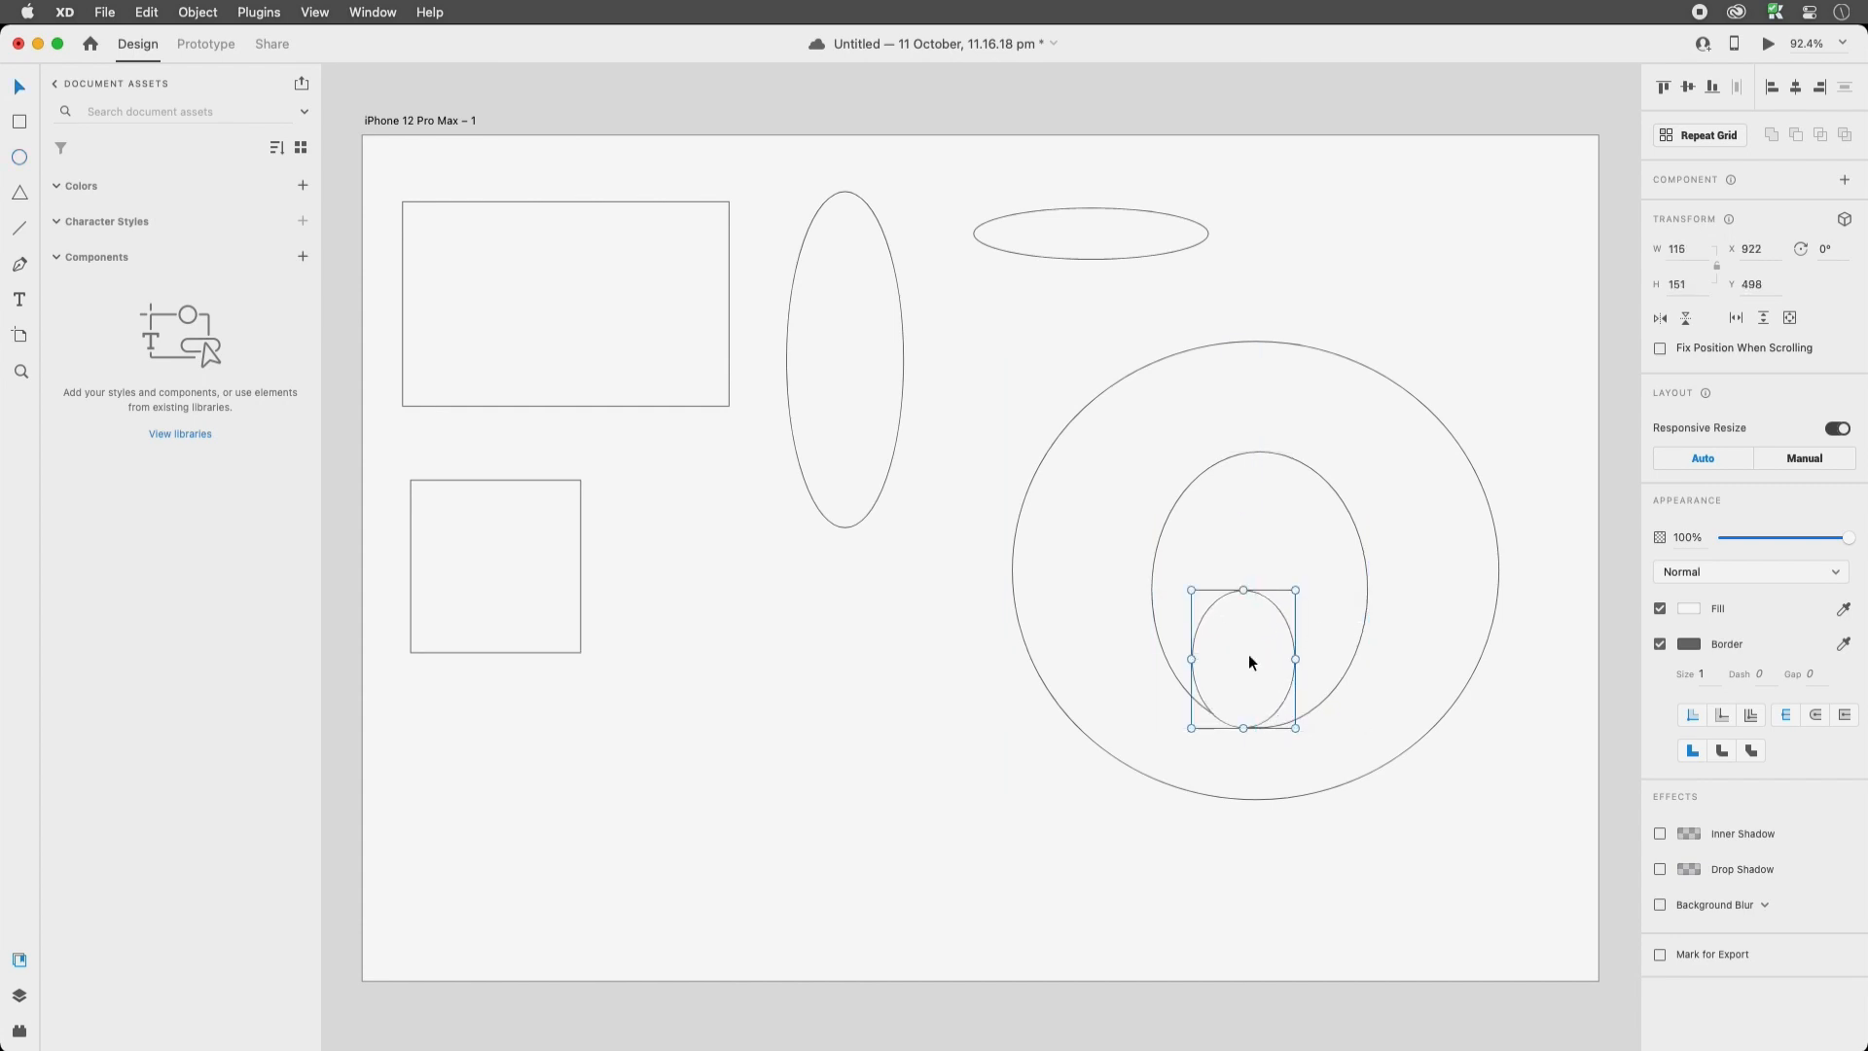
pyautogui.moveTo(1247, 654); pyautogui.dragTo(1261, 671)
pyautogui.click(1112, 831)
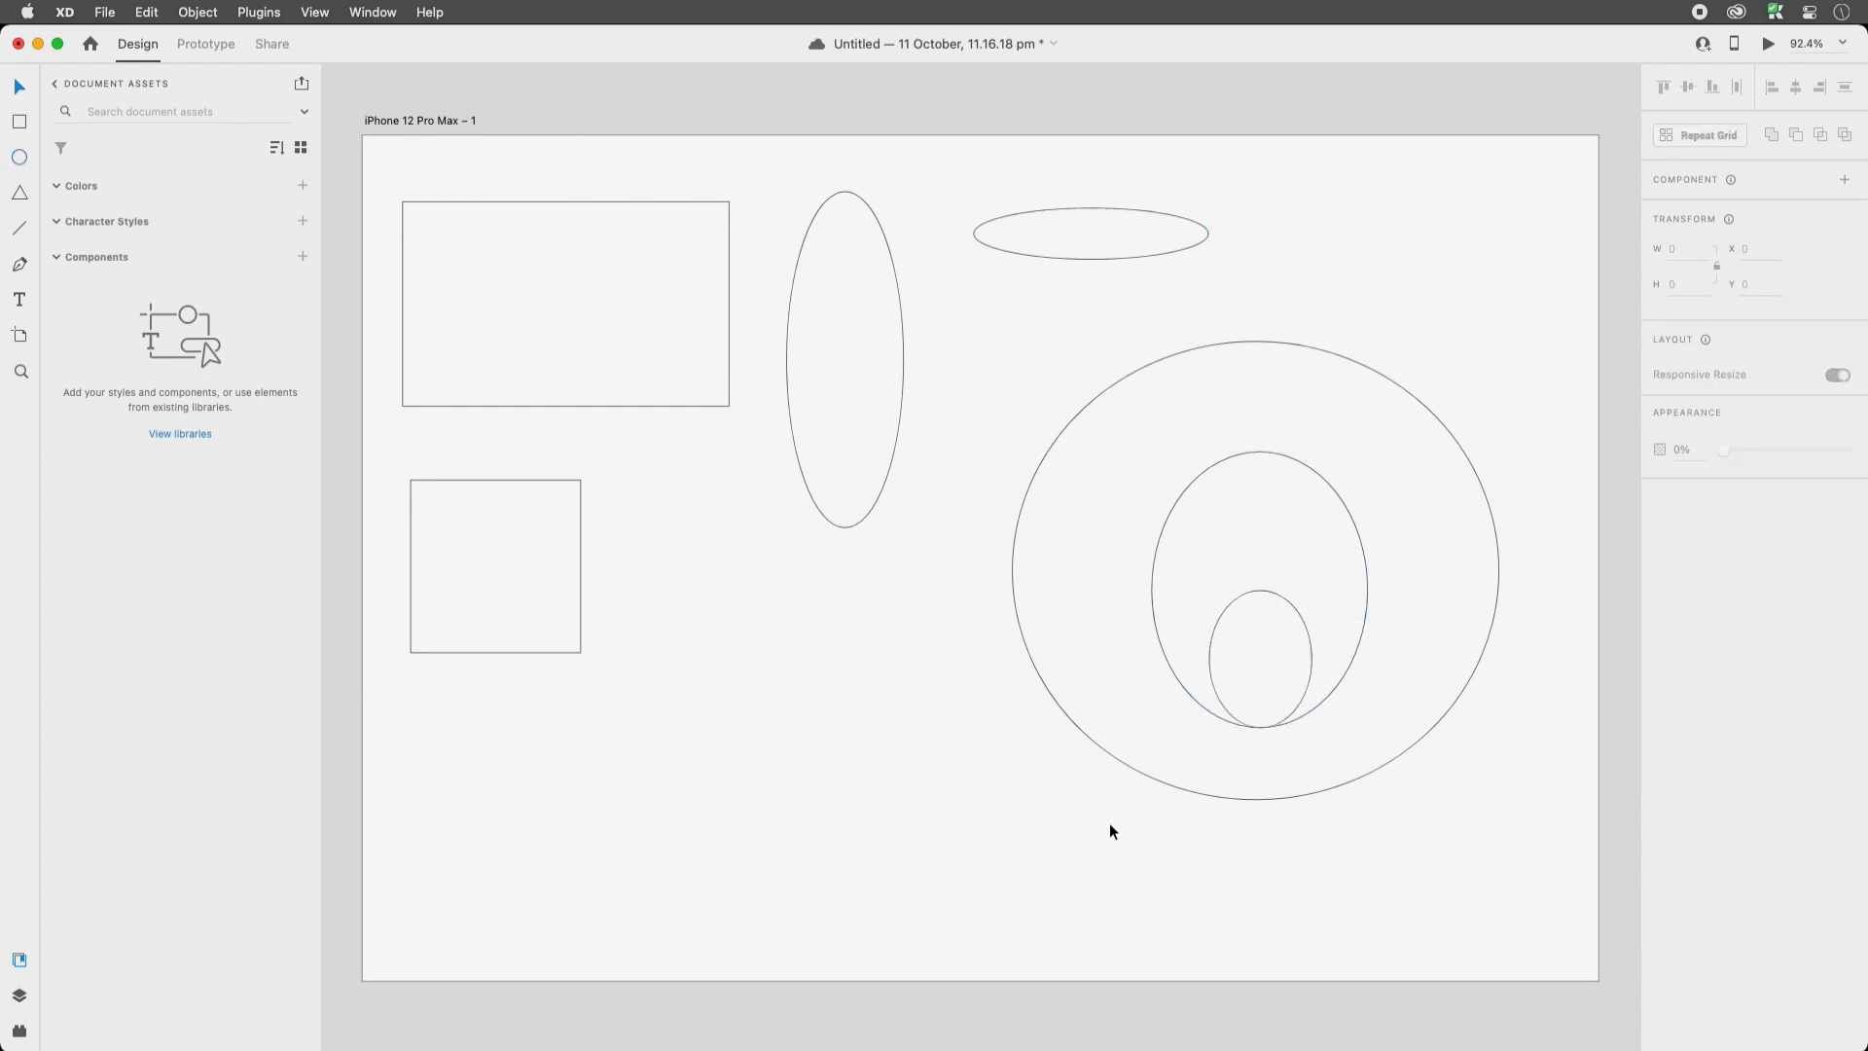
pyautogui.click(1275, 656)
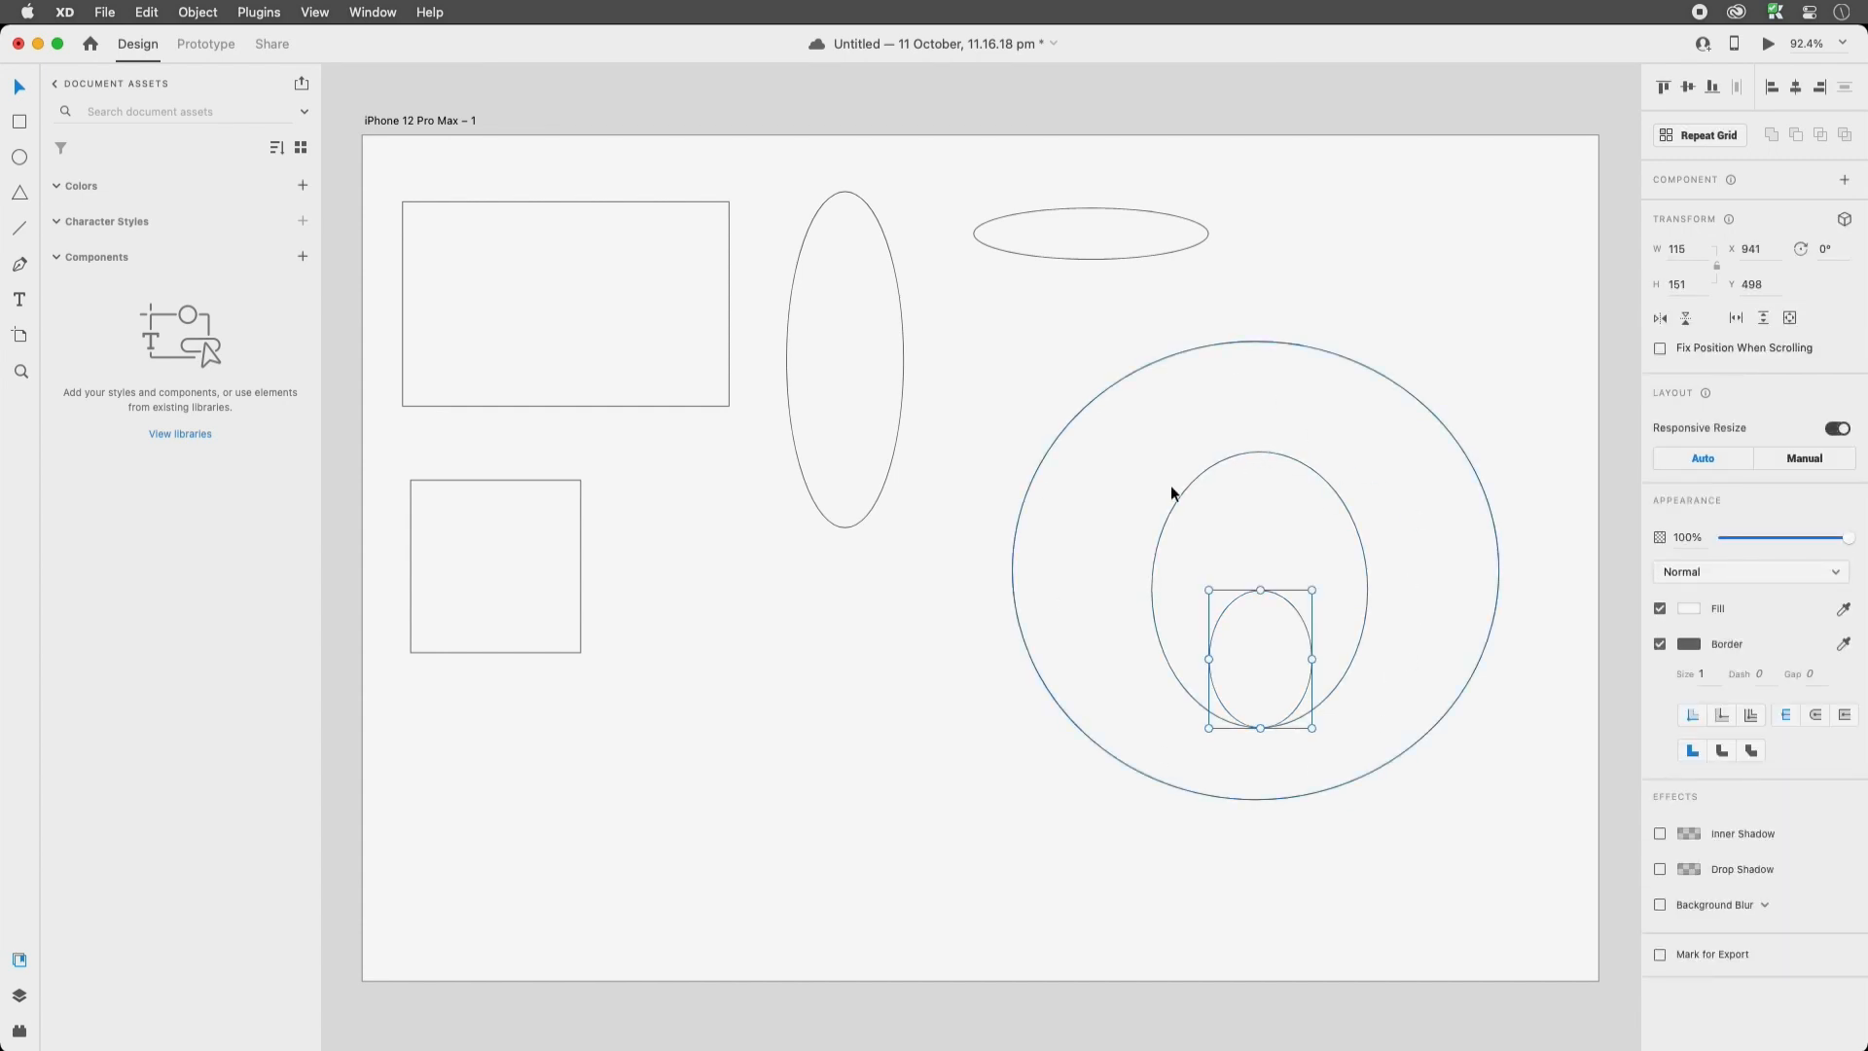
# Draw two perfect circles, one about 247 wide beside the square and one about 385 wide overlapping the large ellipse
pyautogui.click(20, 157)
pyautogui.moveTo(624, 482); pyautogui.dragTo(844, 768)
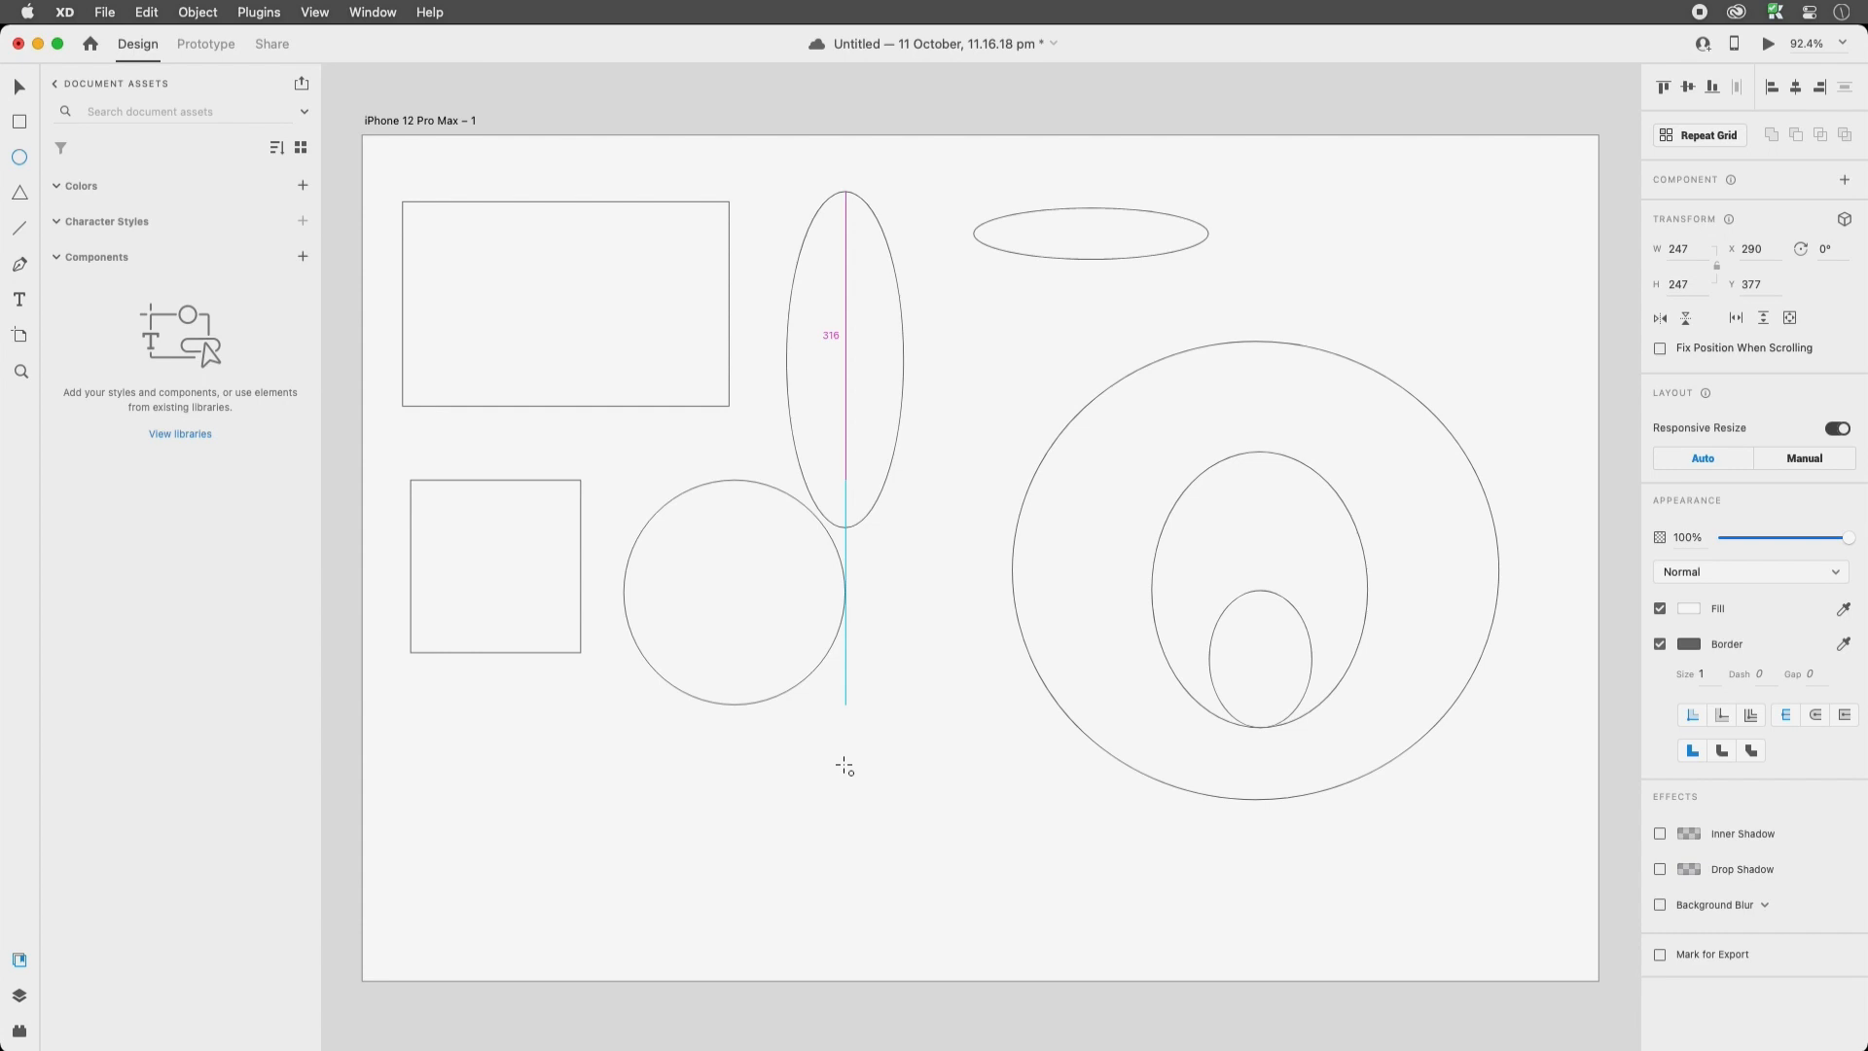
pyautogui.moveTo(845, 767); pyautogui.dragTo(843, 764)
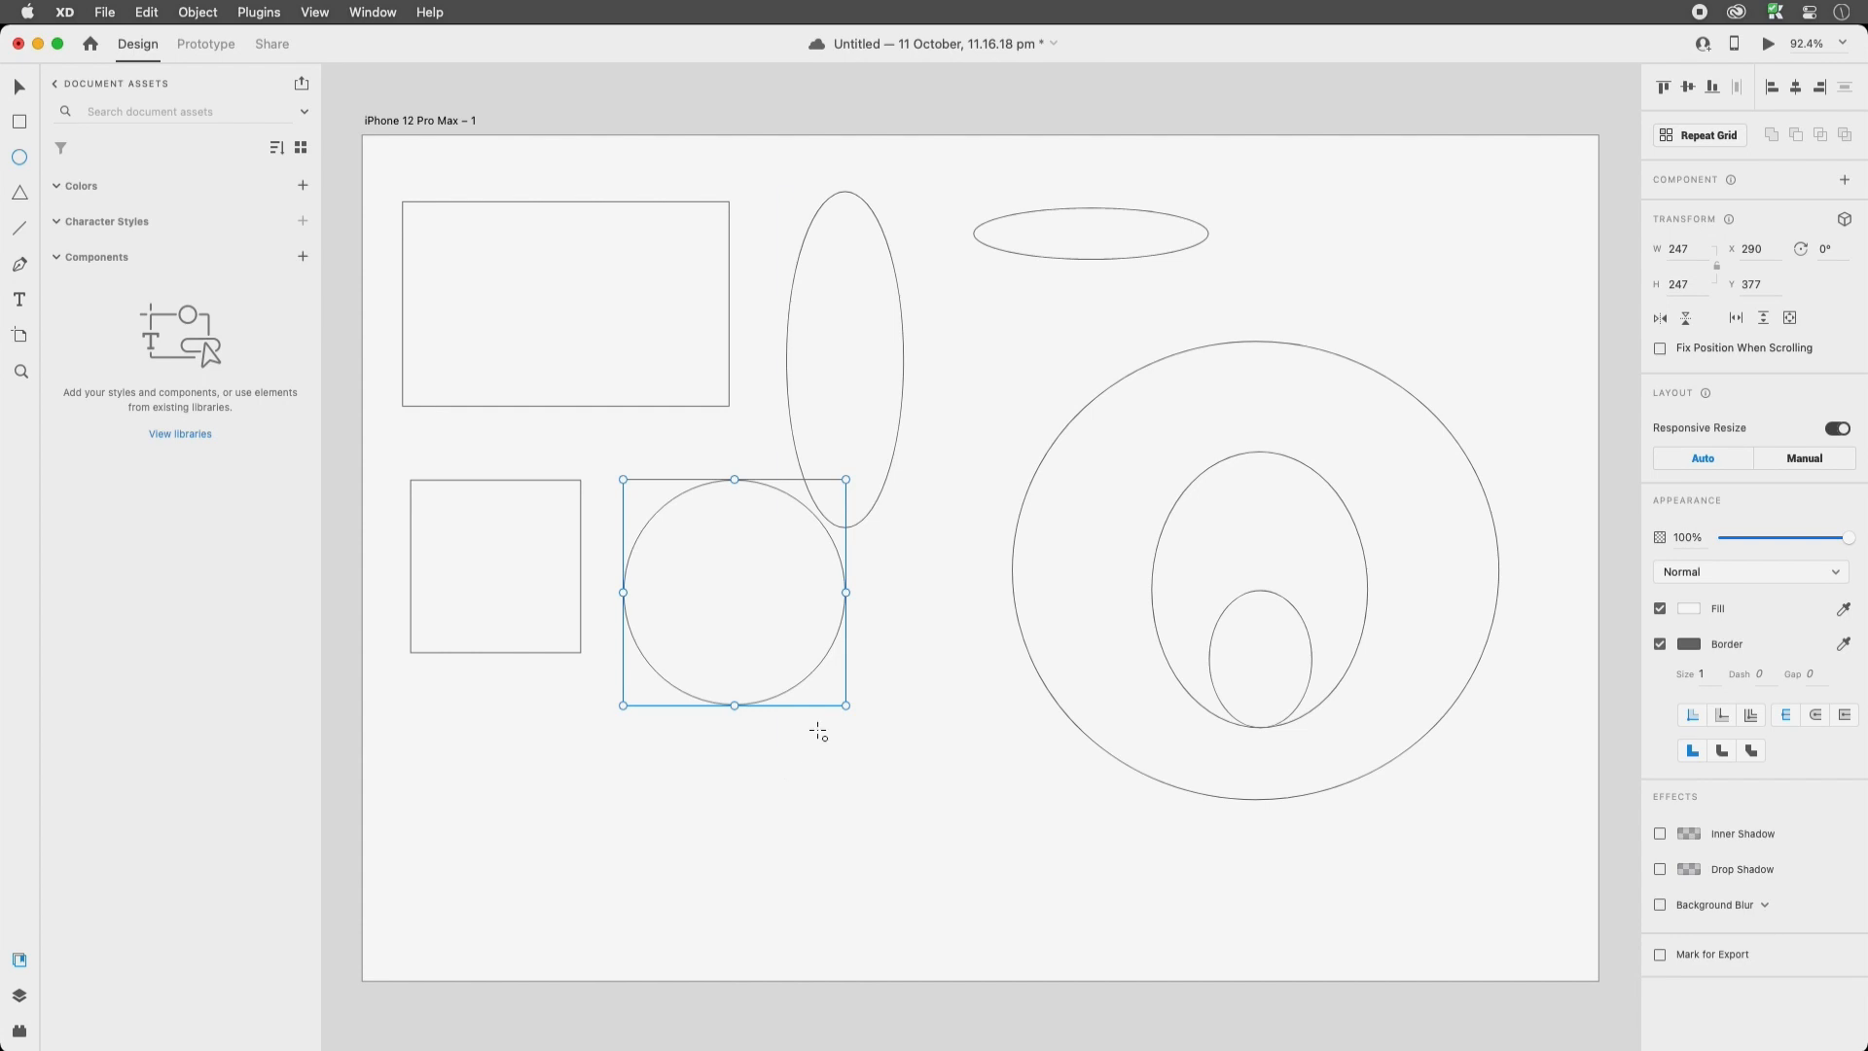
pyautogui.moveTo(898, 528); pyautogui.dragTo(1160, 912)
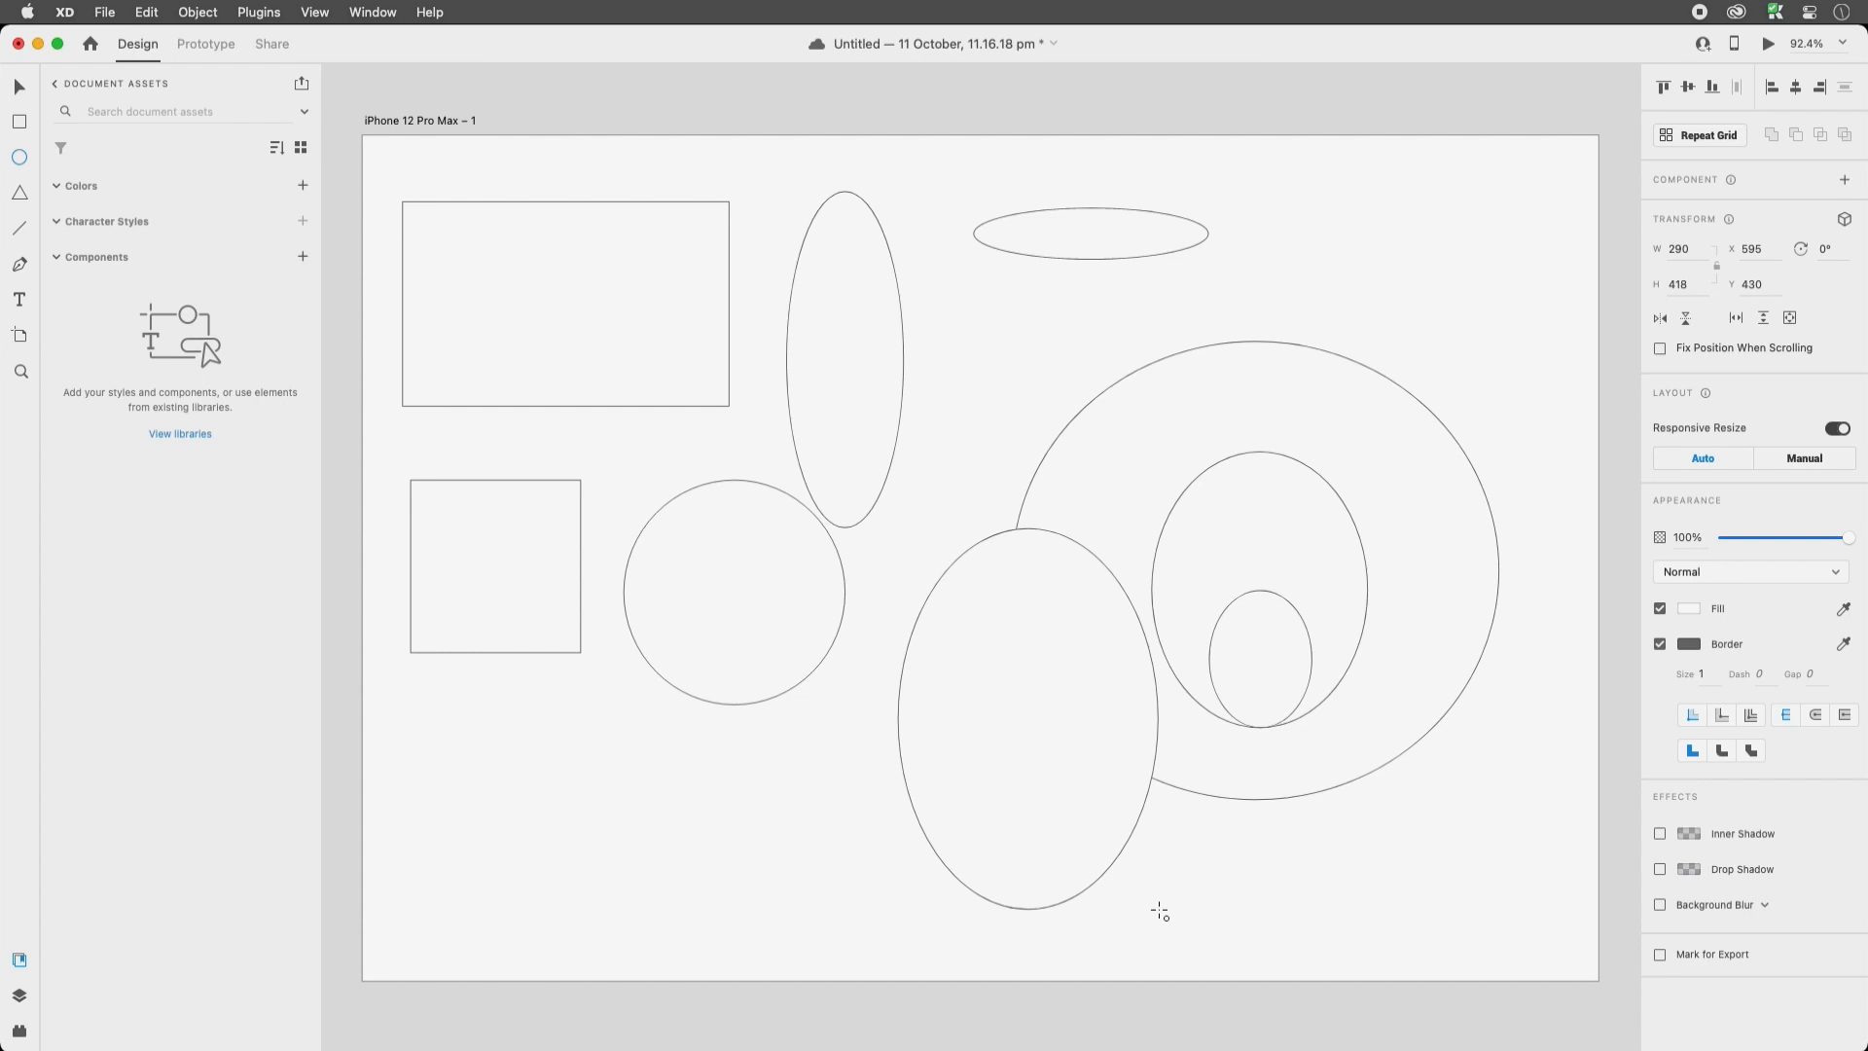
pyautogui.moveTo(1160, 911)
pyautogui.mouseDown()
pyautogui.moveTo(1172, 775)
pyautogui.moveTo(1169, 866)
pyautogui.moveTo(1026, 701)
pyautogui.moveTo(949, 453)
pyautogui.moveTo(554, 309)
pyautogui.moveTo(1385, 317)
pyautogui.moveTo(717, 184)
pyautogui.moveTo(1088, 730)
pyautogui.moveTo(1076, 744)
pyautogui.moveTo(1139, 771)
pyautogui.moveTo(1284, 983)
pyautogui.moveTo(1246, 953)
pyautogui.mouseUp()
pyautogui.scroll(-2, 778, 389)
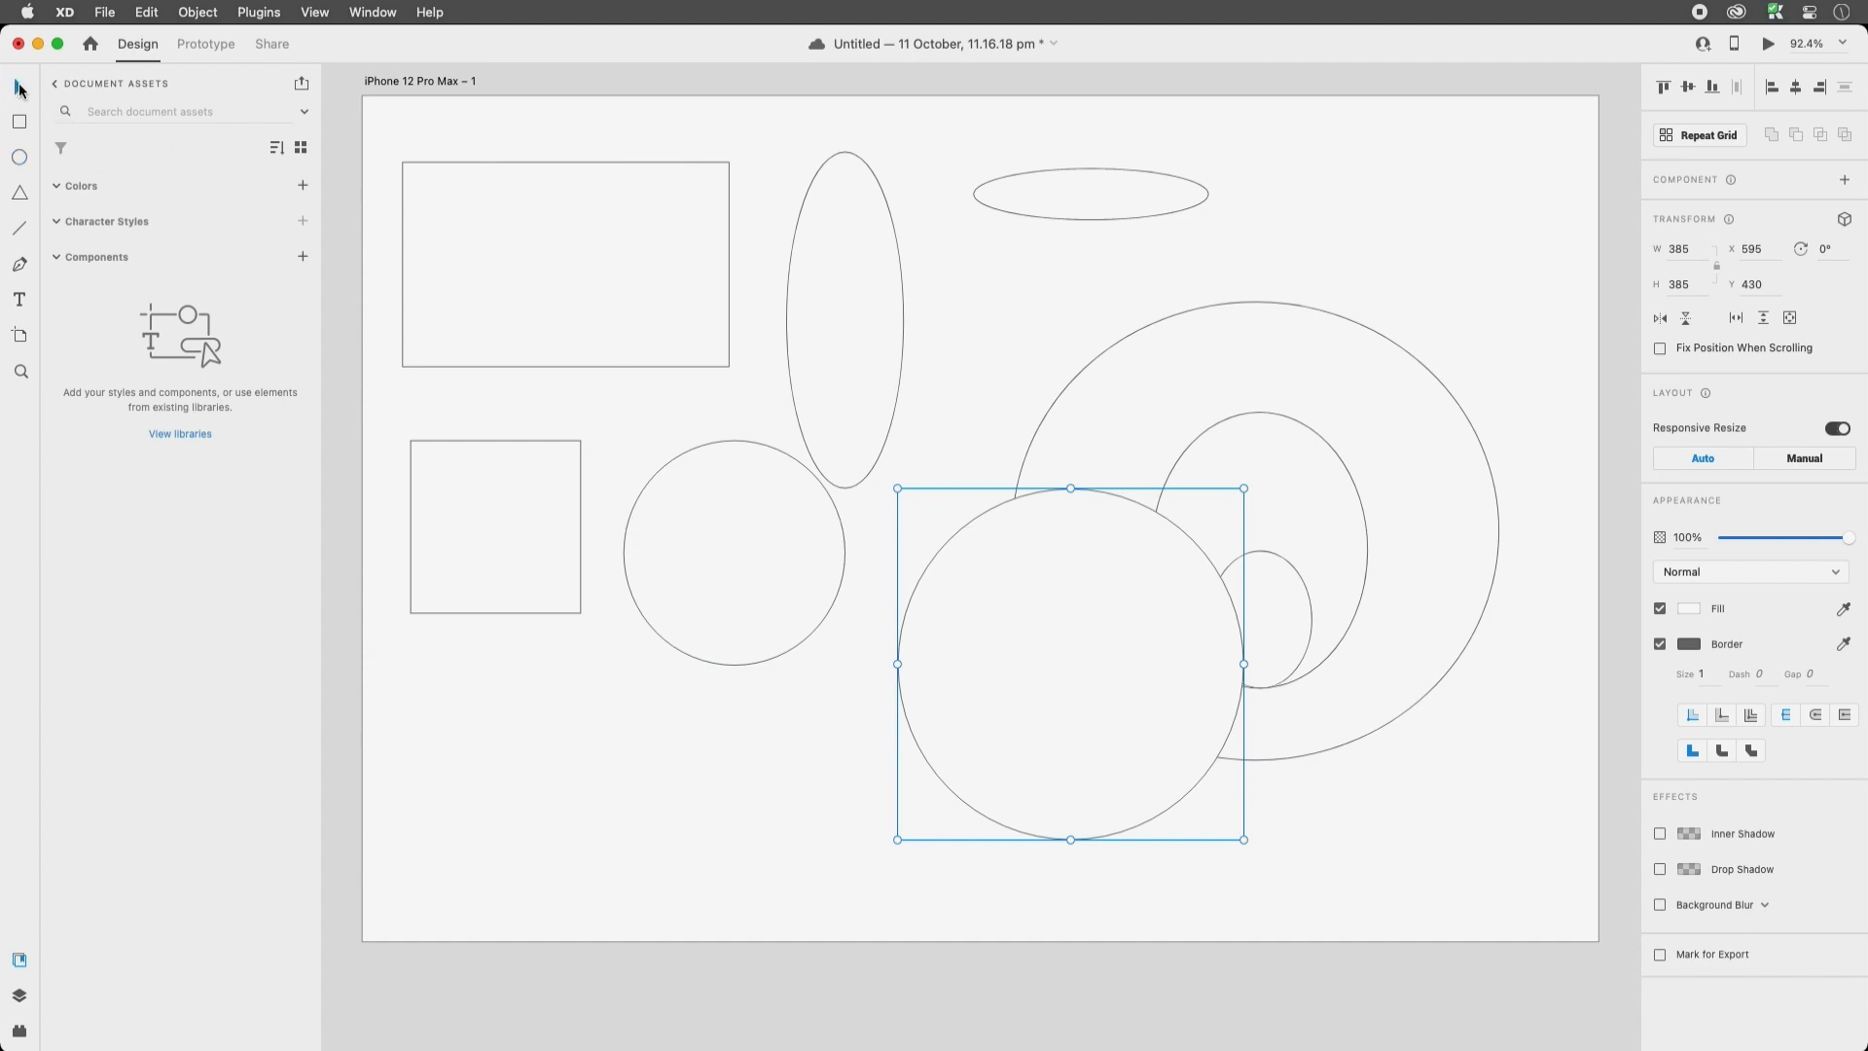
# Select all the shapes on the artboard and delete them
pyautogui.click(20, 90)
pyautogui.moveTo(375, 115); pyautogui.dragTo(1329, 807)
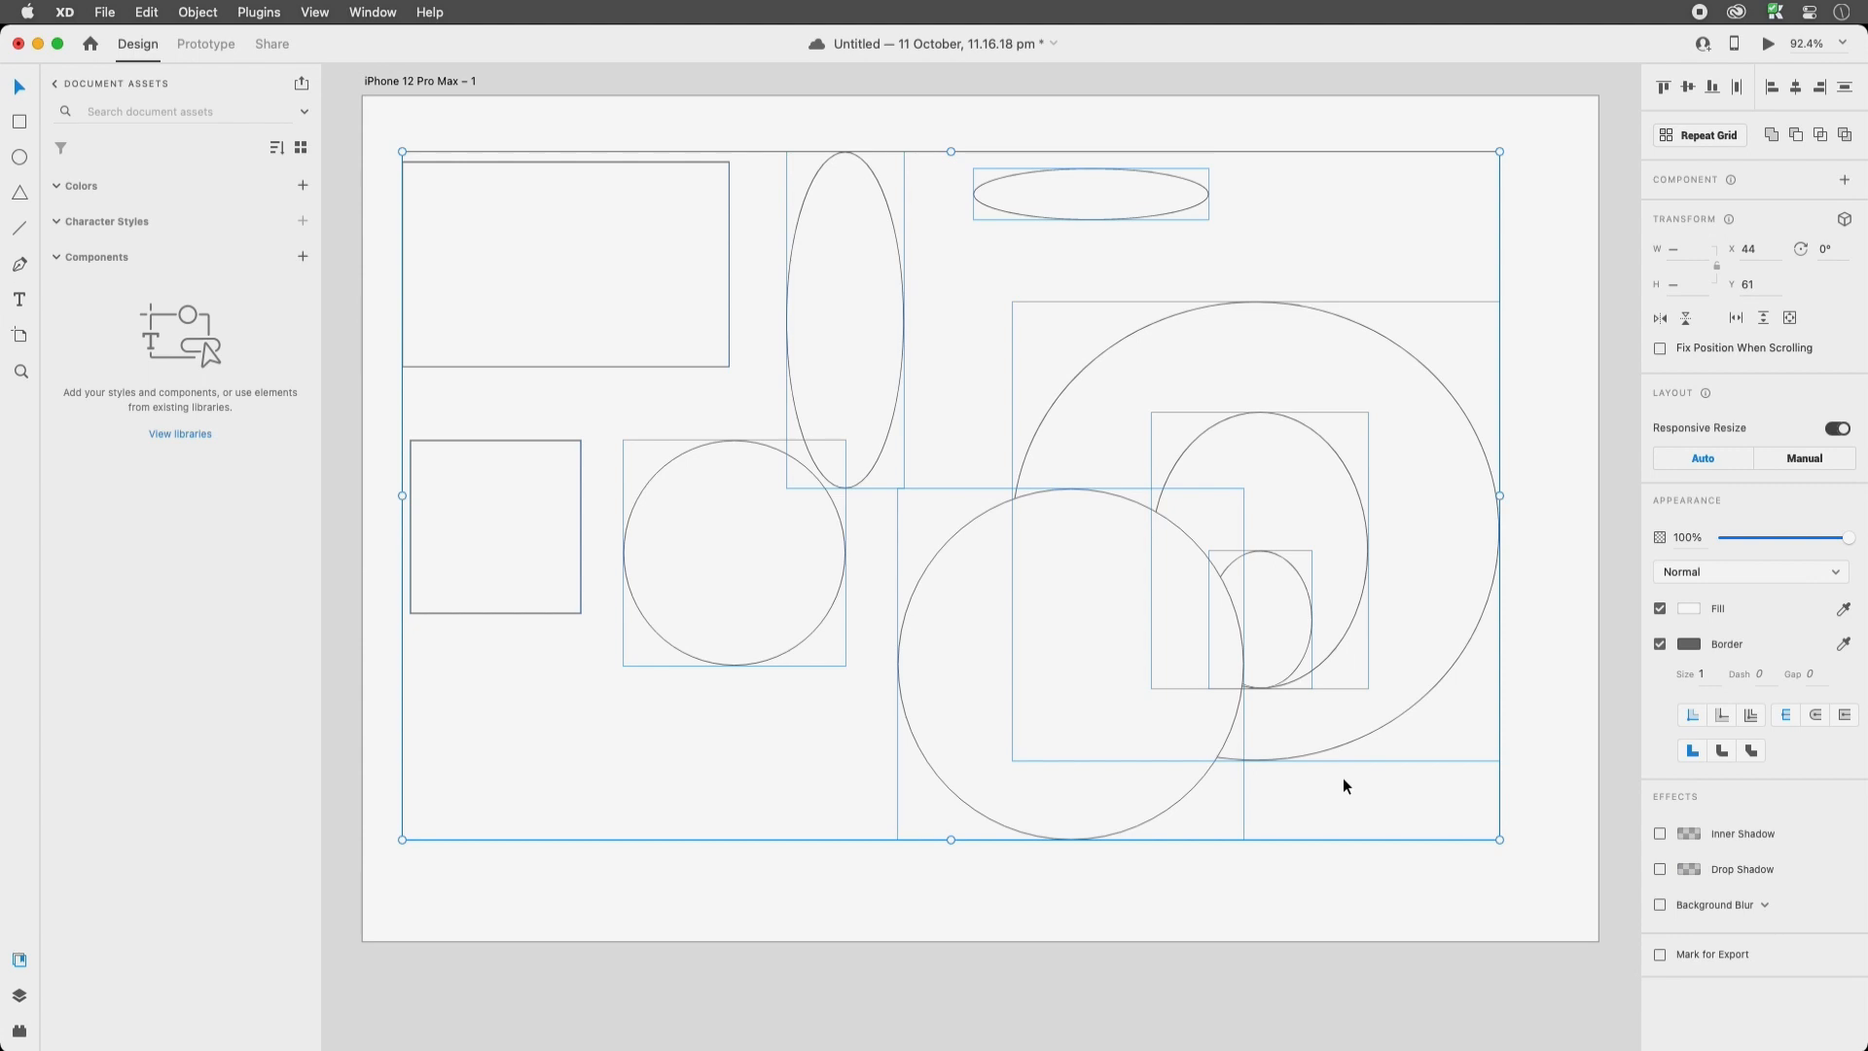
pyautogui.click(822, 741)
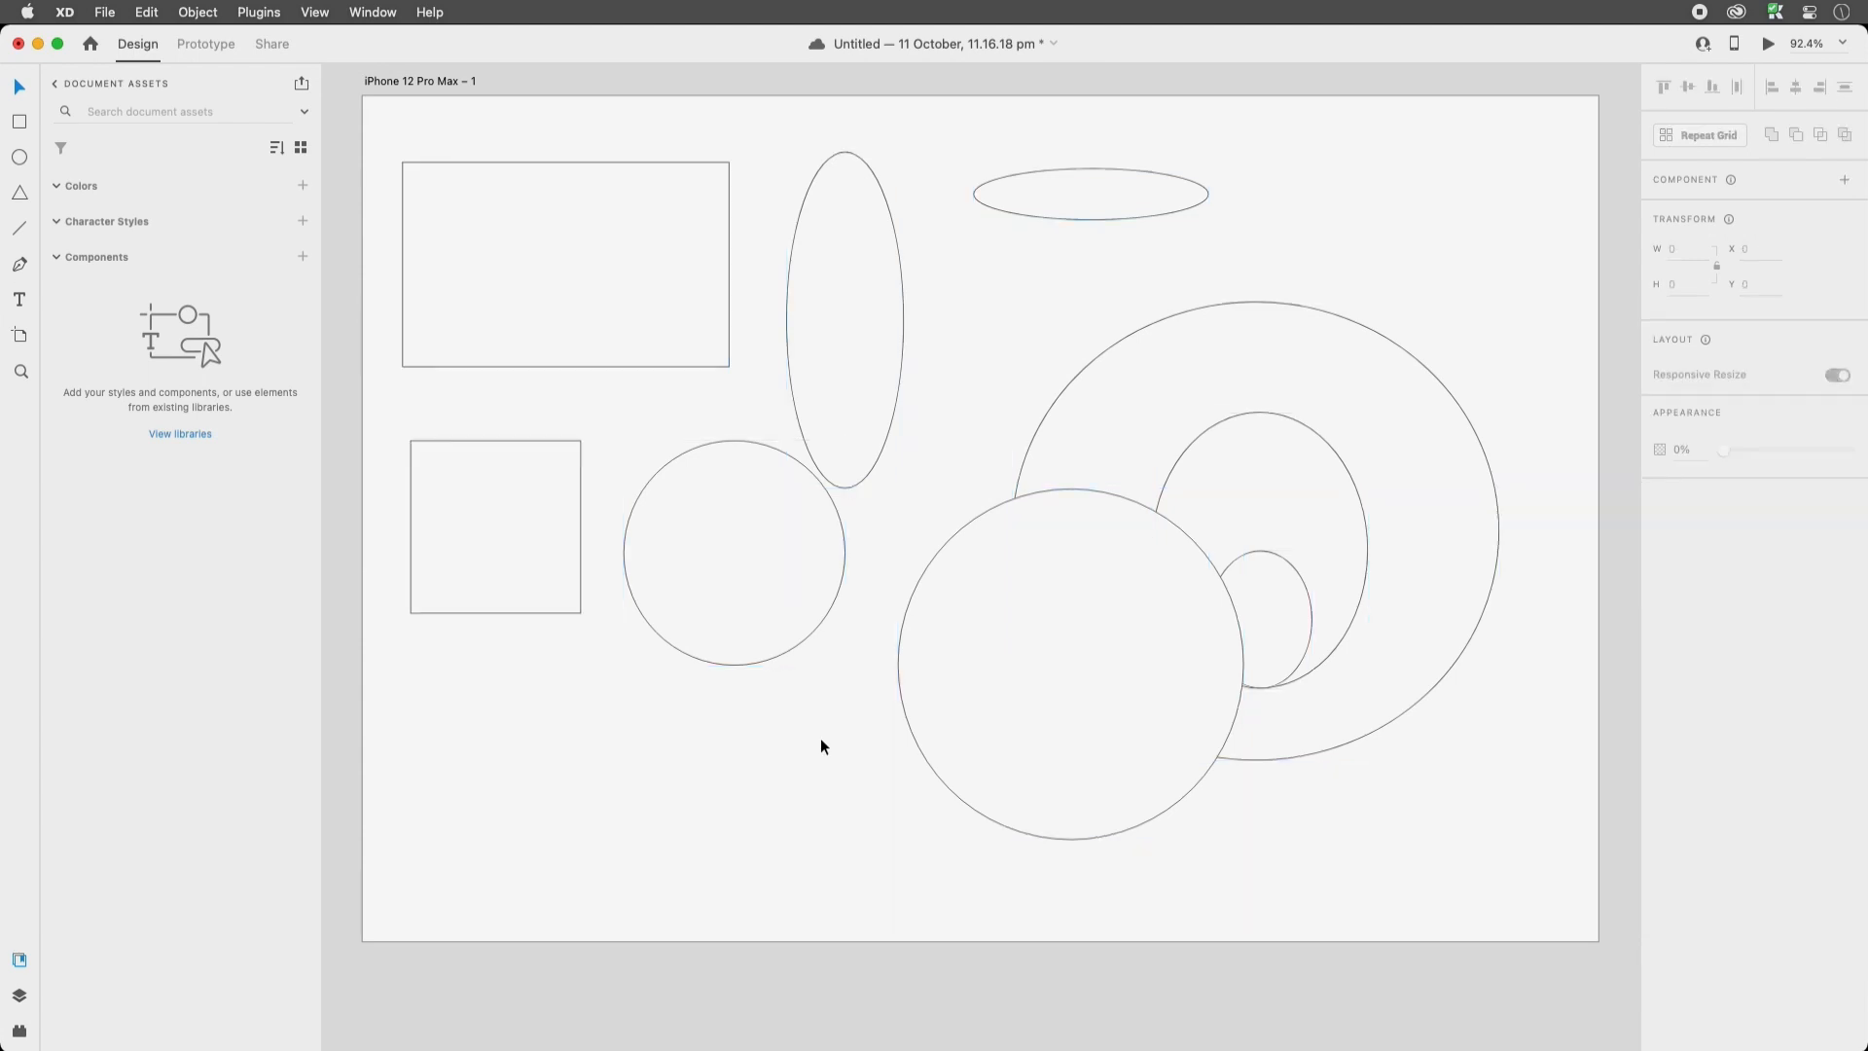
pyautogui.press('super+a')
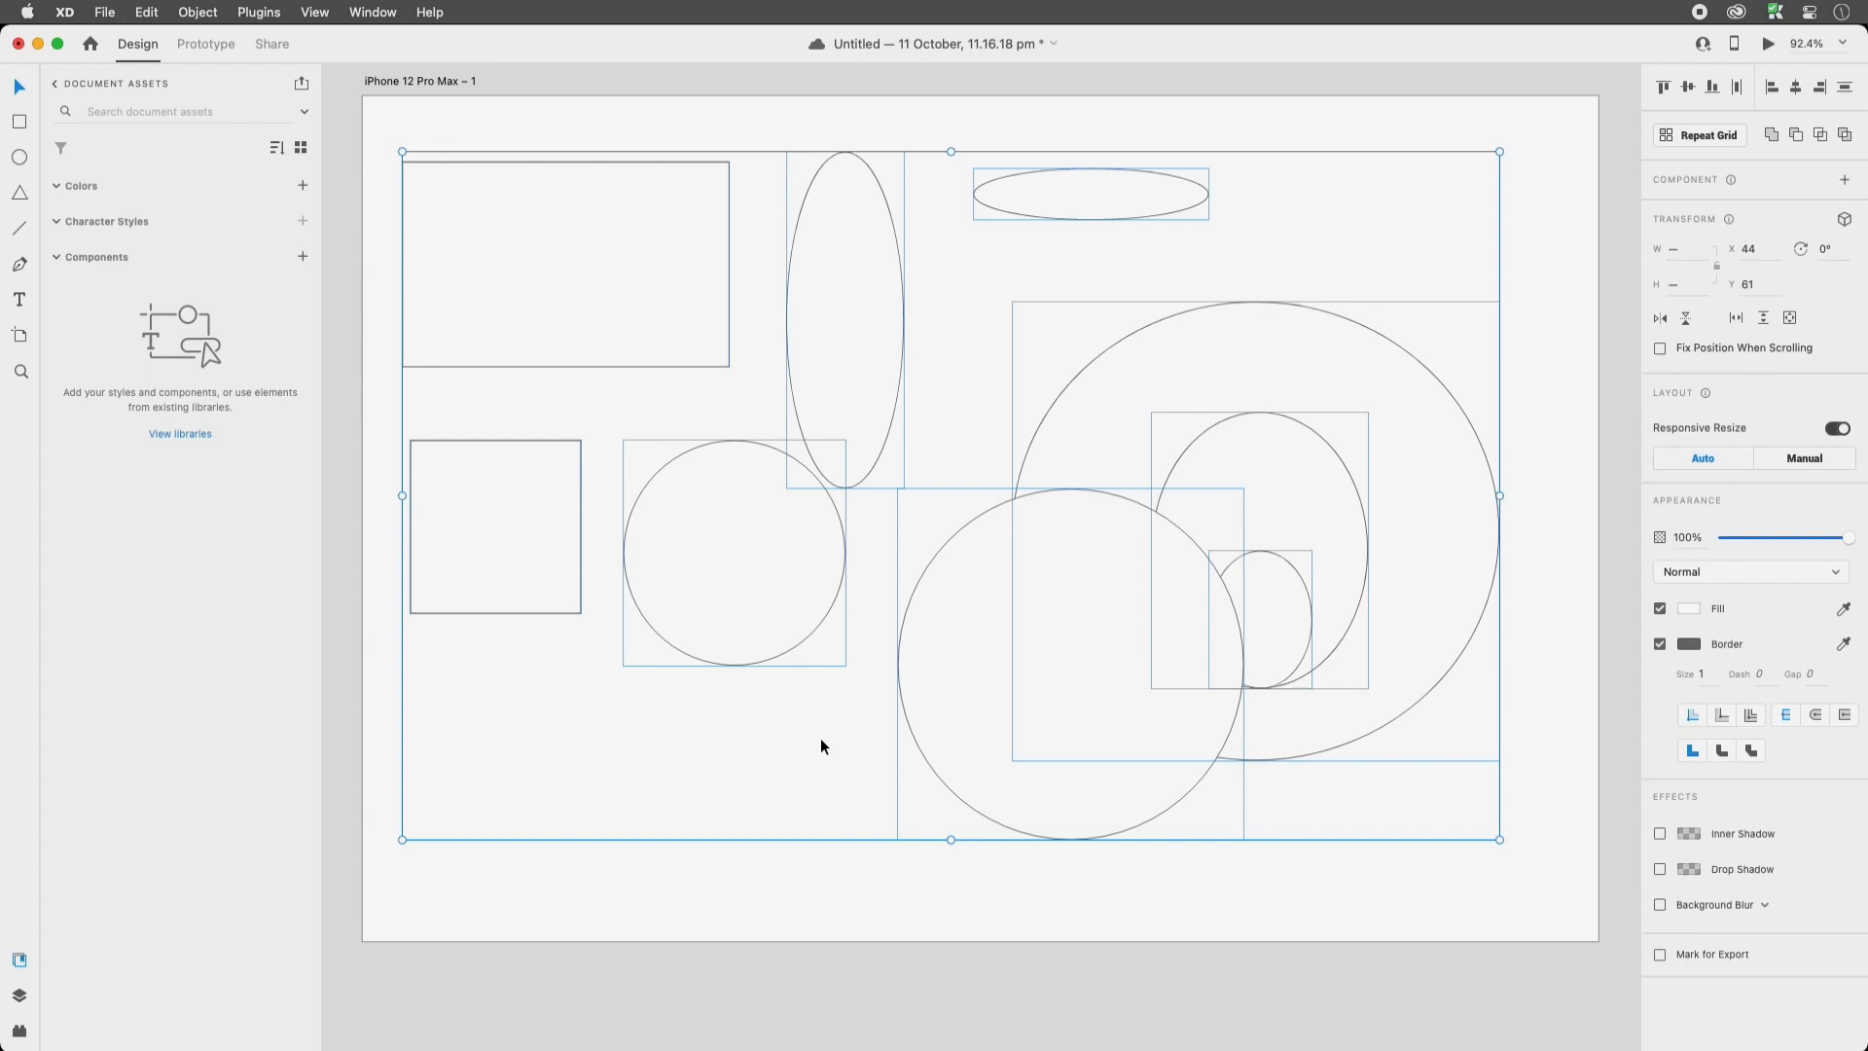
pyautogui.press('Delete')
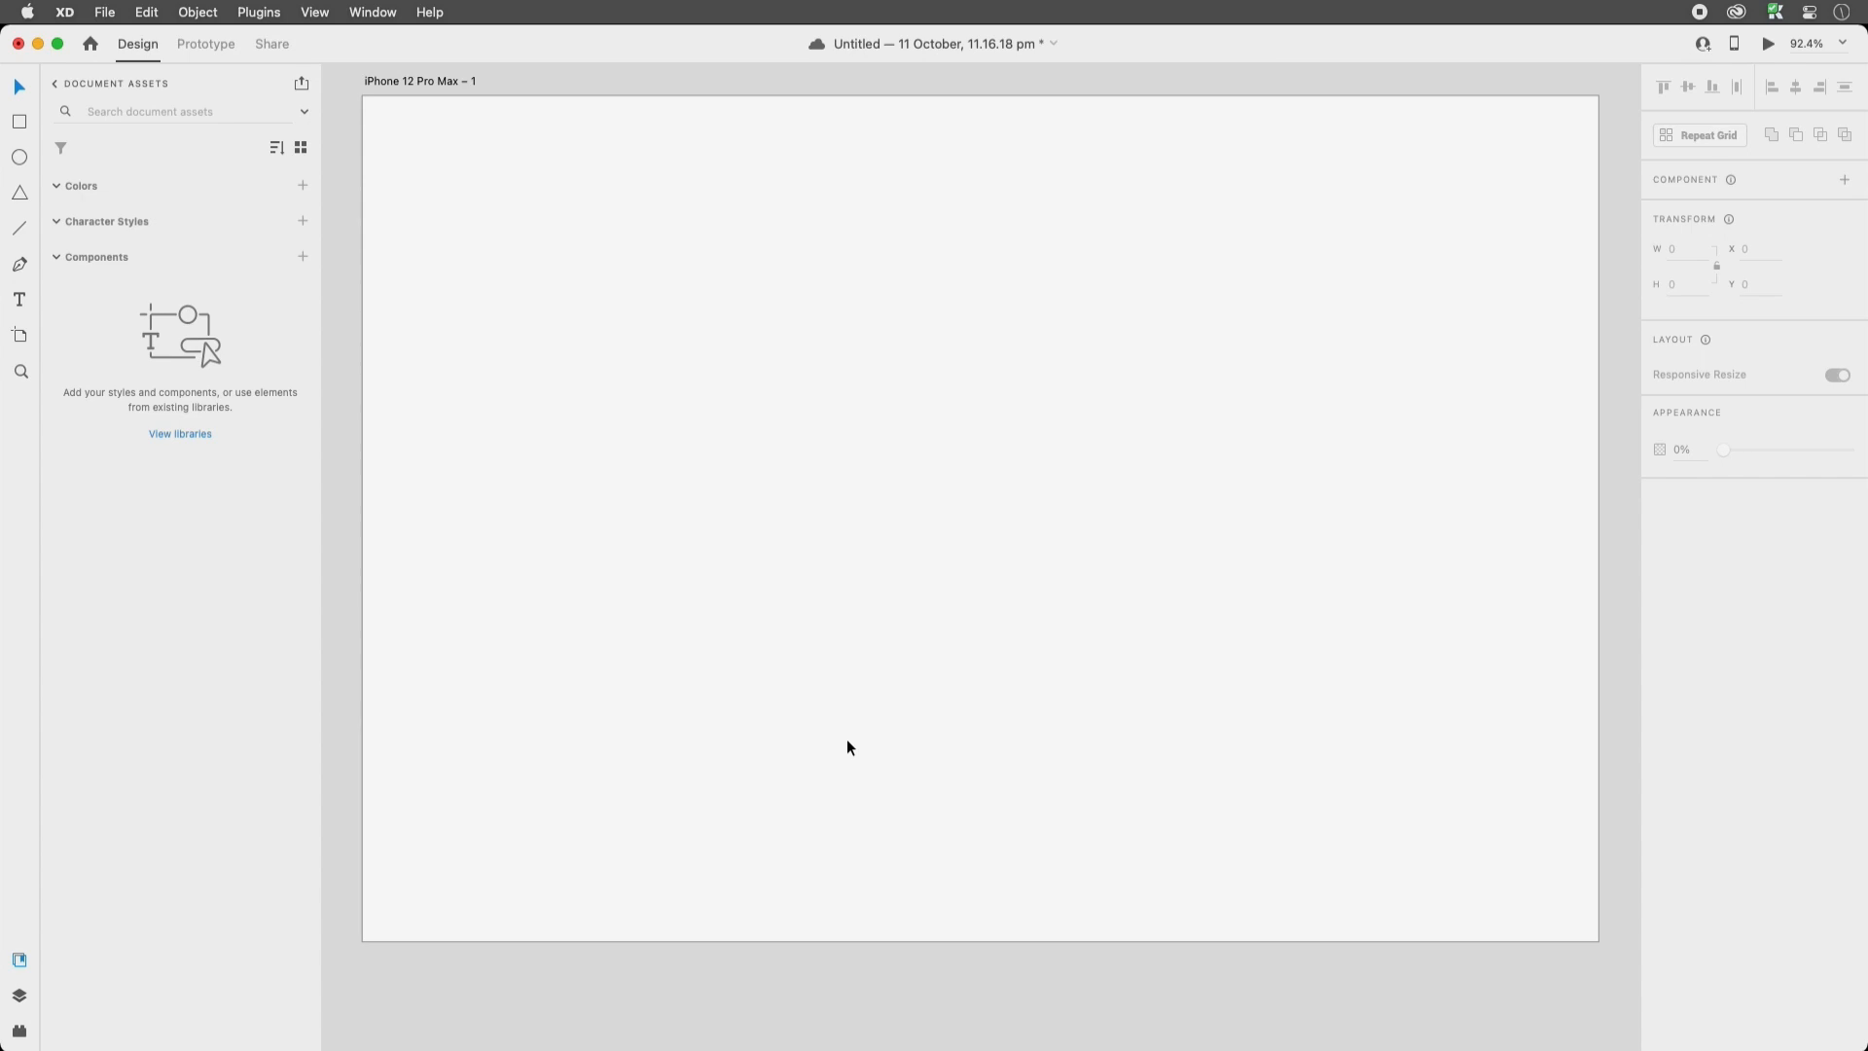
# Draw a triangle about 272 by 235 near the artboard's upper left corner and reduce its star ratio to about 51%
pyautogui.click(20, 193)
pyautogui.moveTo(439, 146)
pyautogui.mouseDown()
pyautogui.moveTo(609, 350)
pyautogui.moveTo(684, 389)
pyautogui.mouseUp()
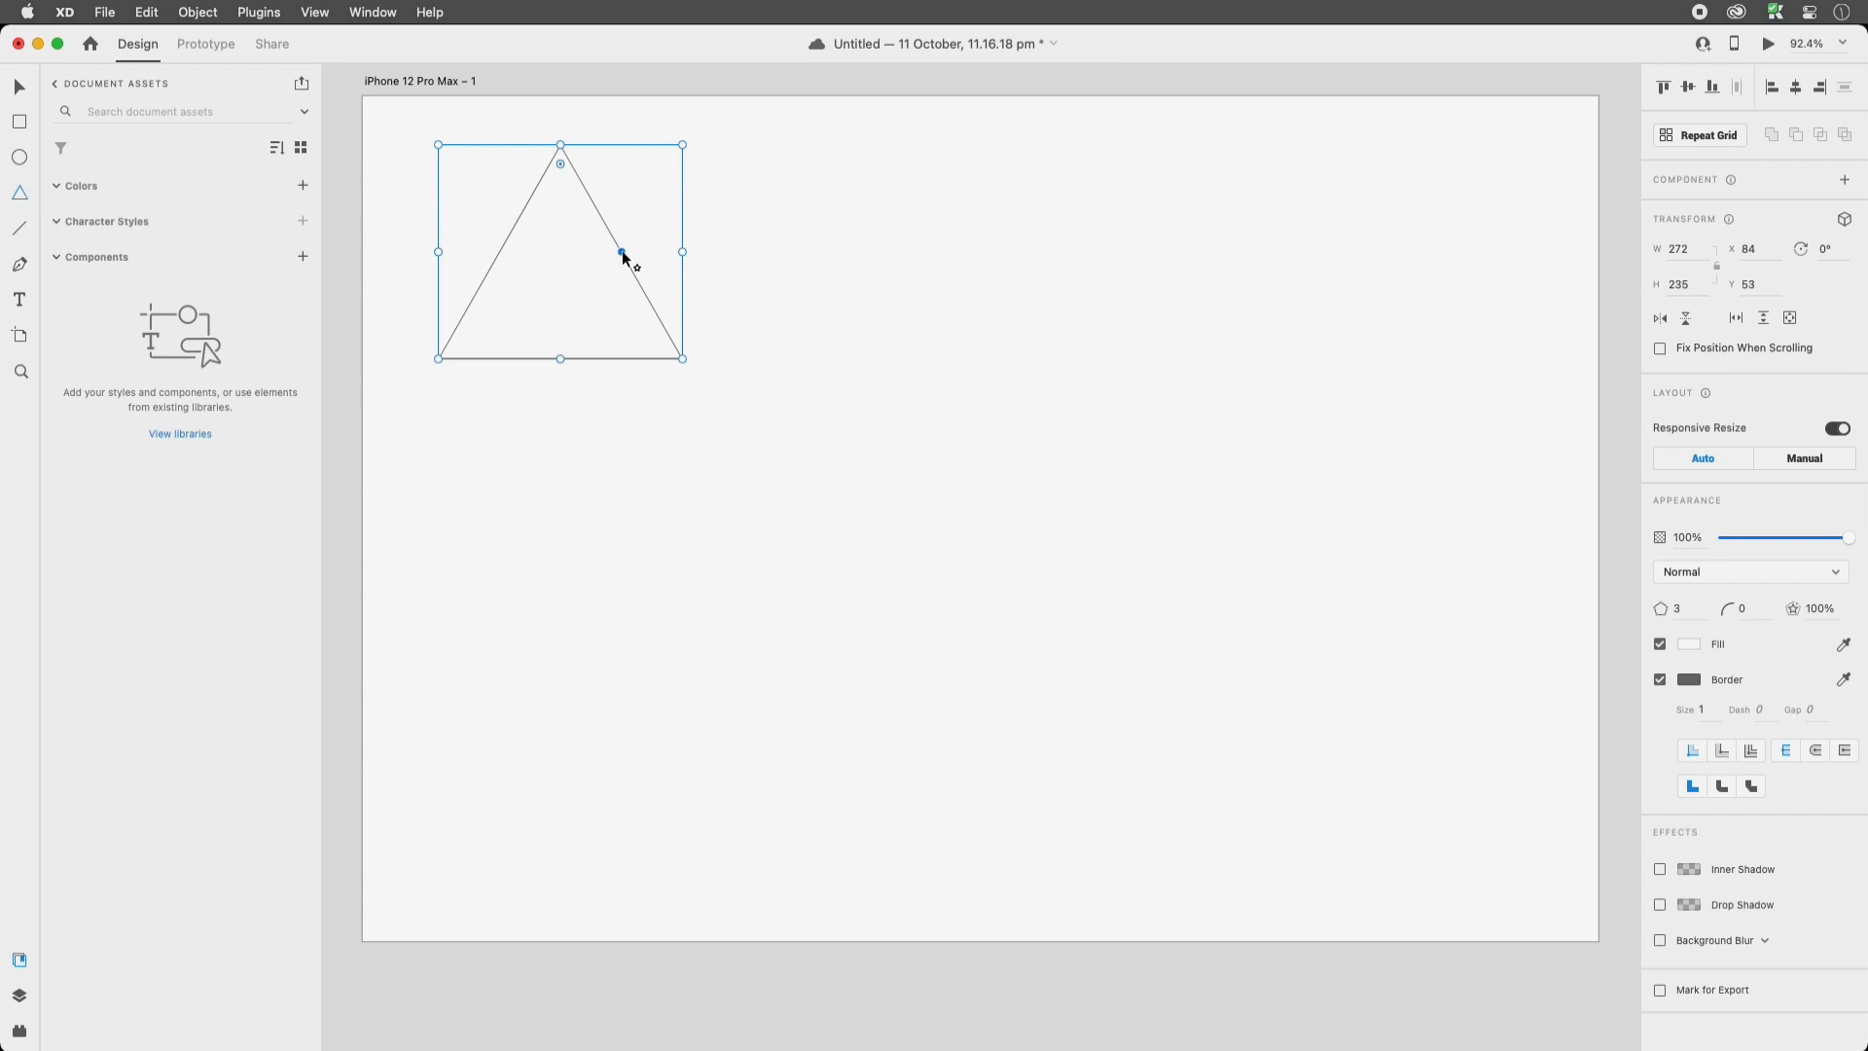
pyautogui.moveTo(622, 252)
pyautogui.mouseDown()
pyautogui.moveTo(633, 232)
pyautogui.moveTo(650, 290)
pyautogui.moveTo(601, 267)
pyautogui.moveTo(582, 282)
pyautogui.moveTo(722, 225)
pyautogui.moveTo(562, 283)
pyautogui.moveTo(592, 270)
pyautogui.mouseUp()
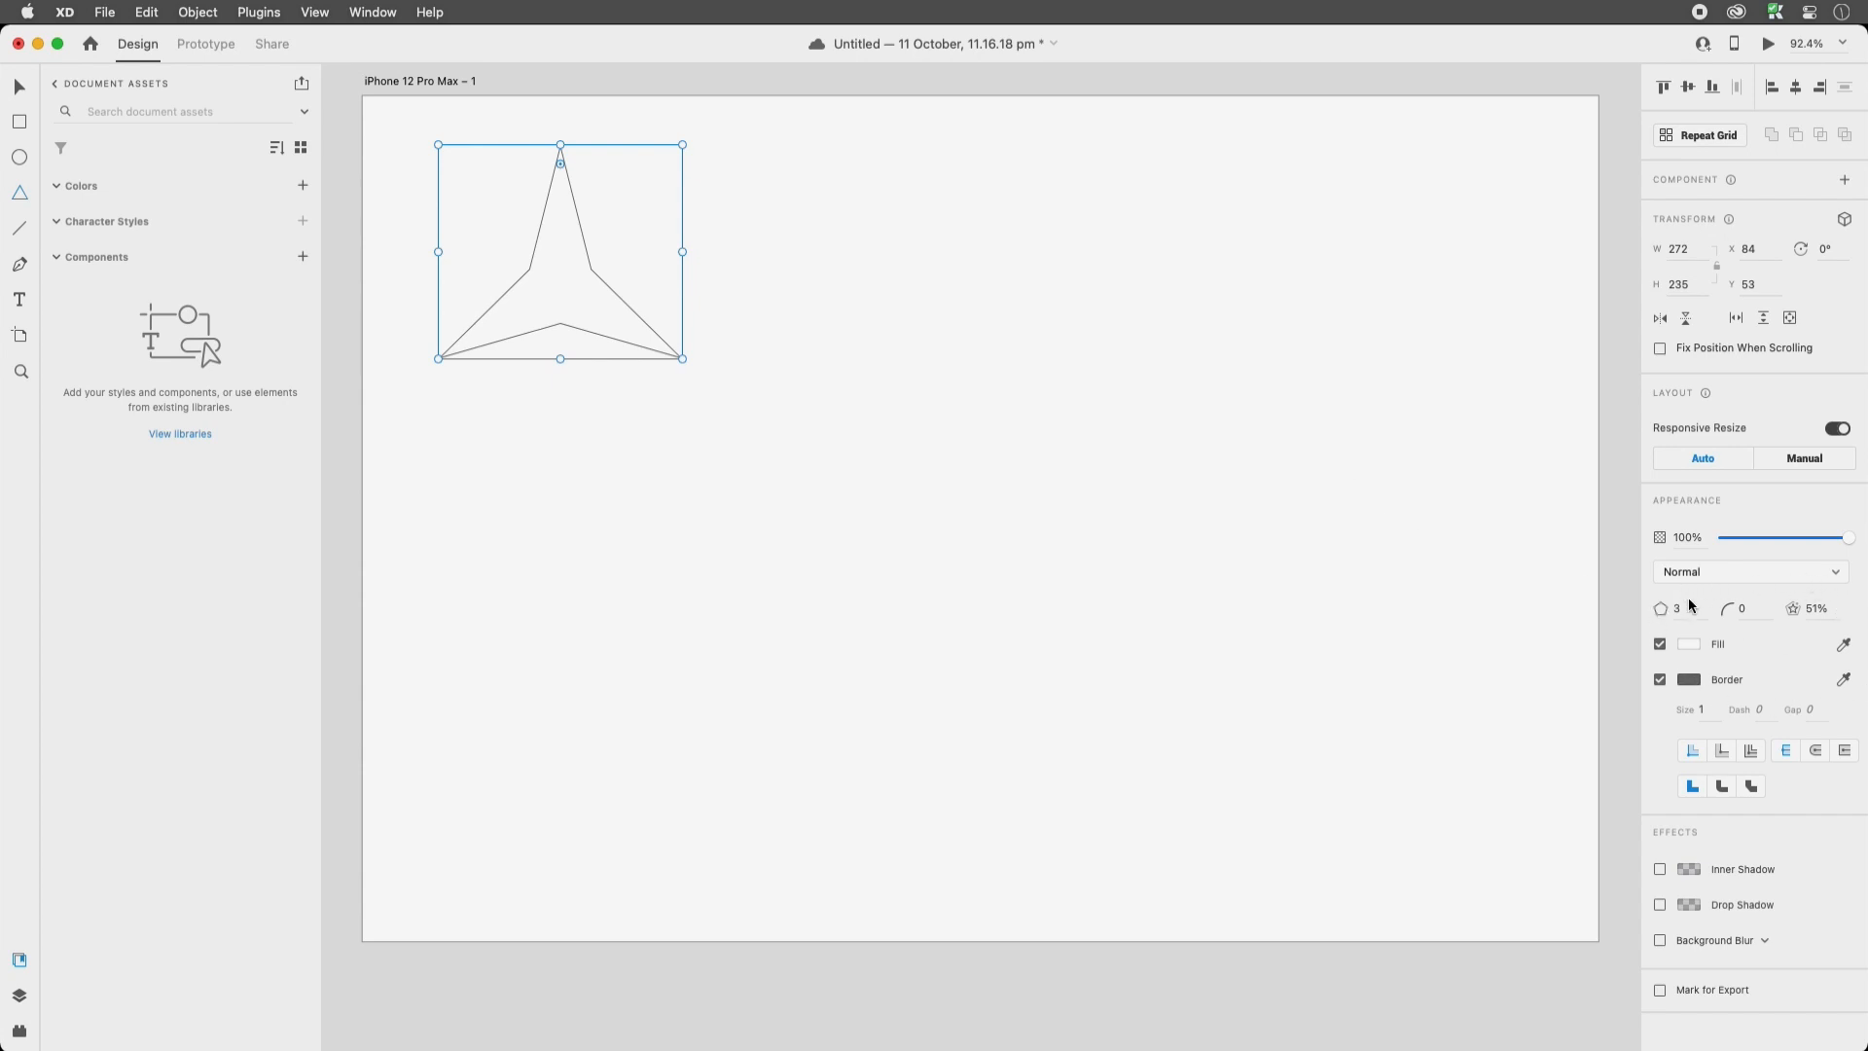
pyautogui.press('super+equal')
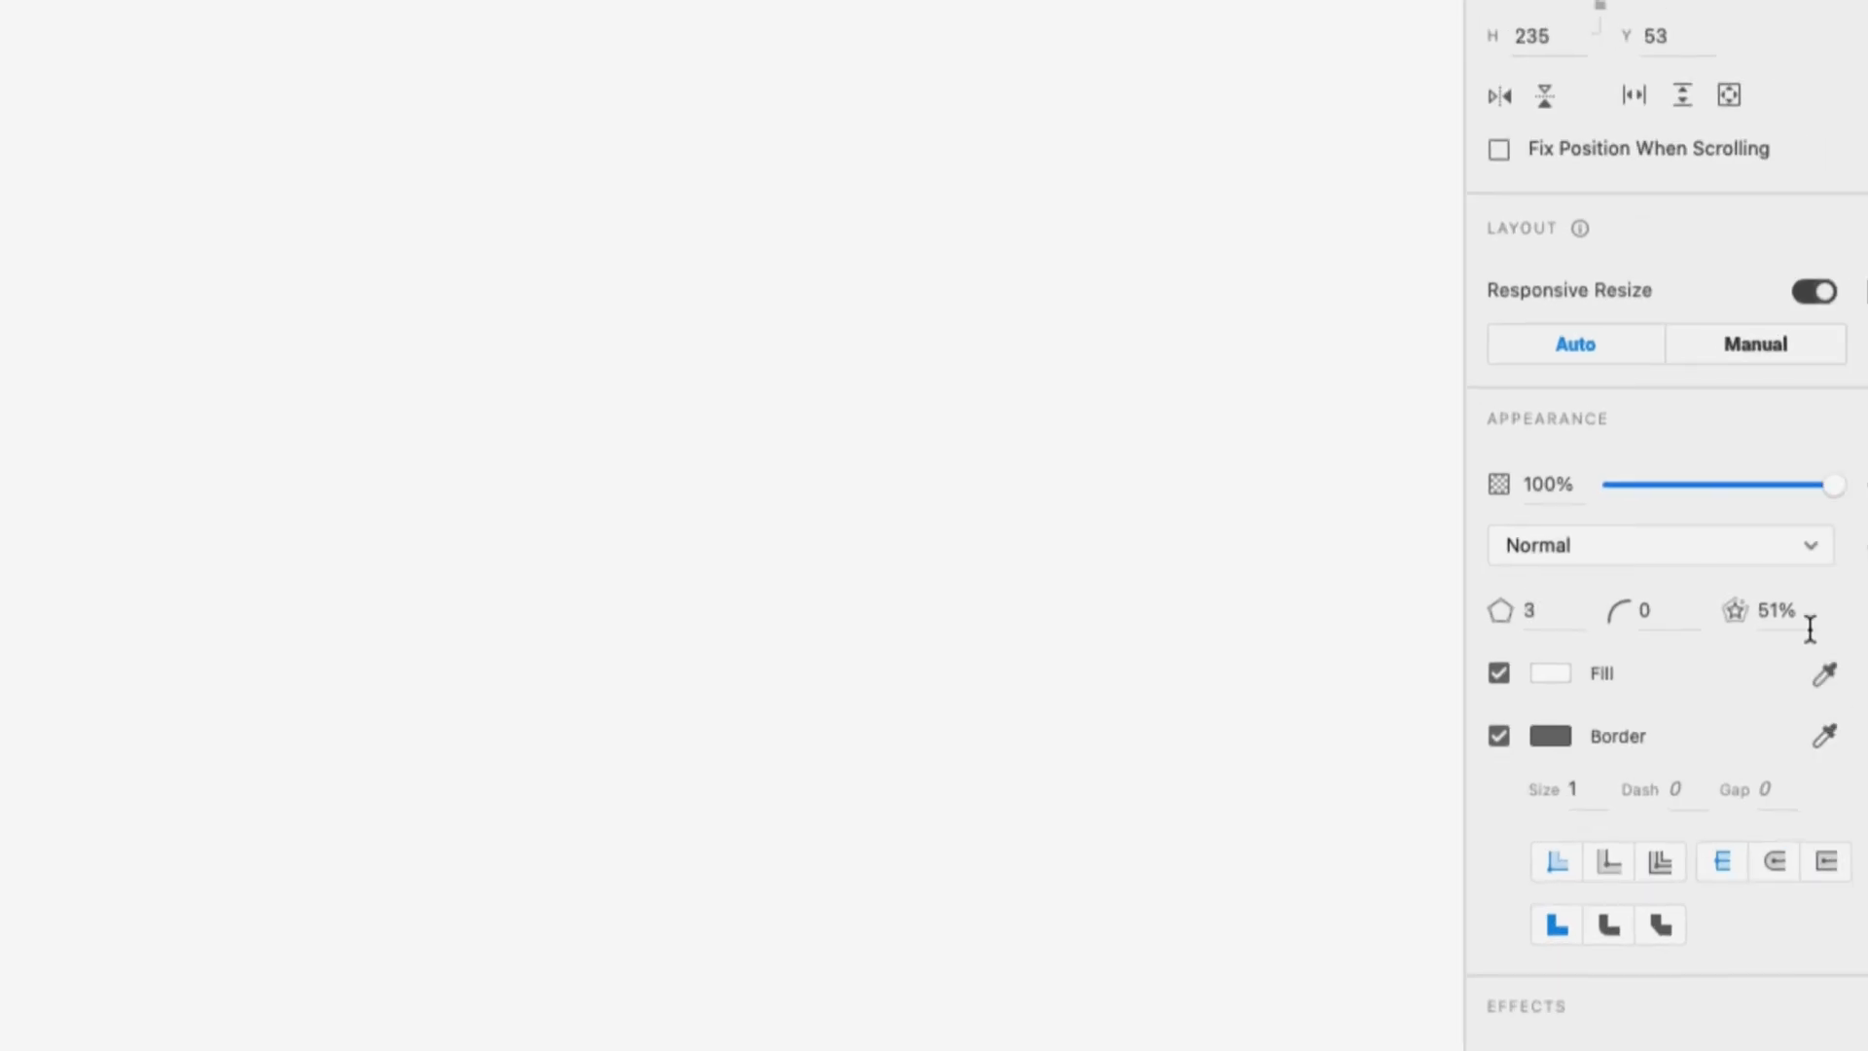
pyautogui.click(1537, 610)
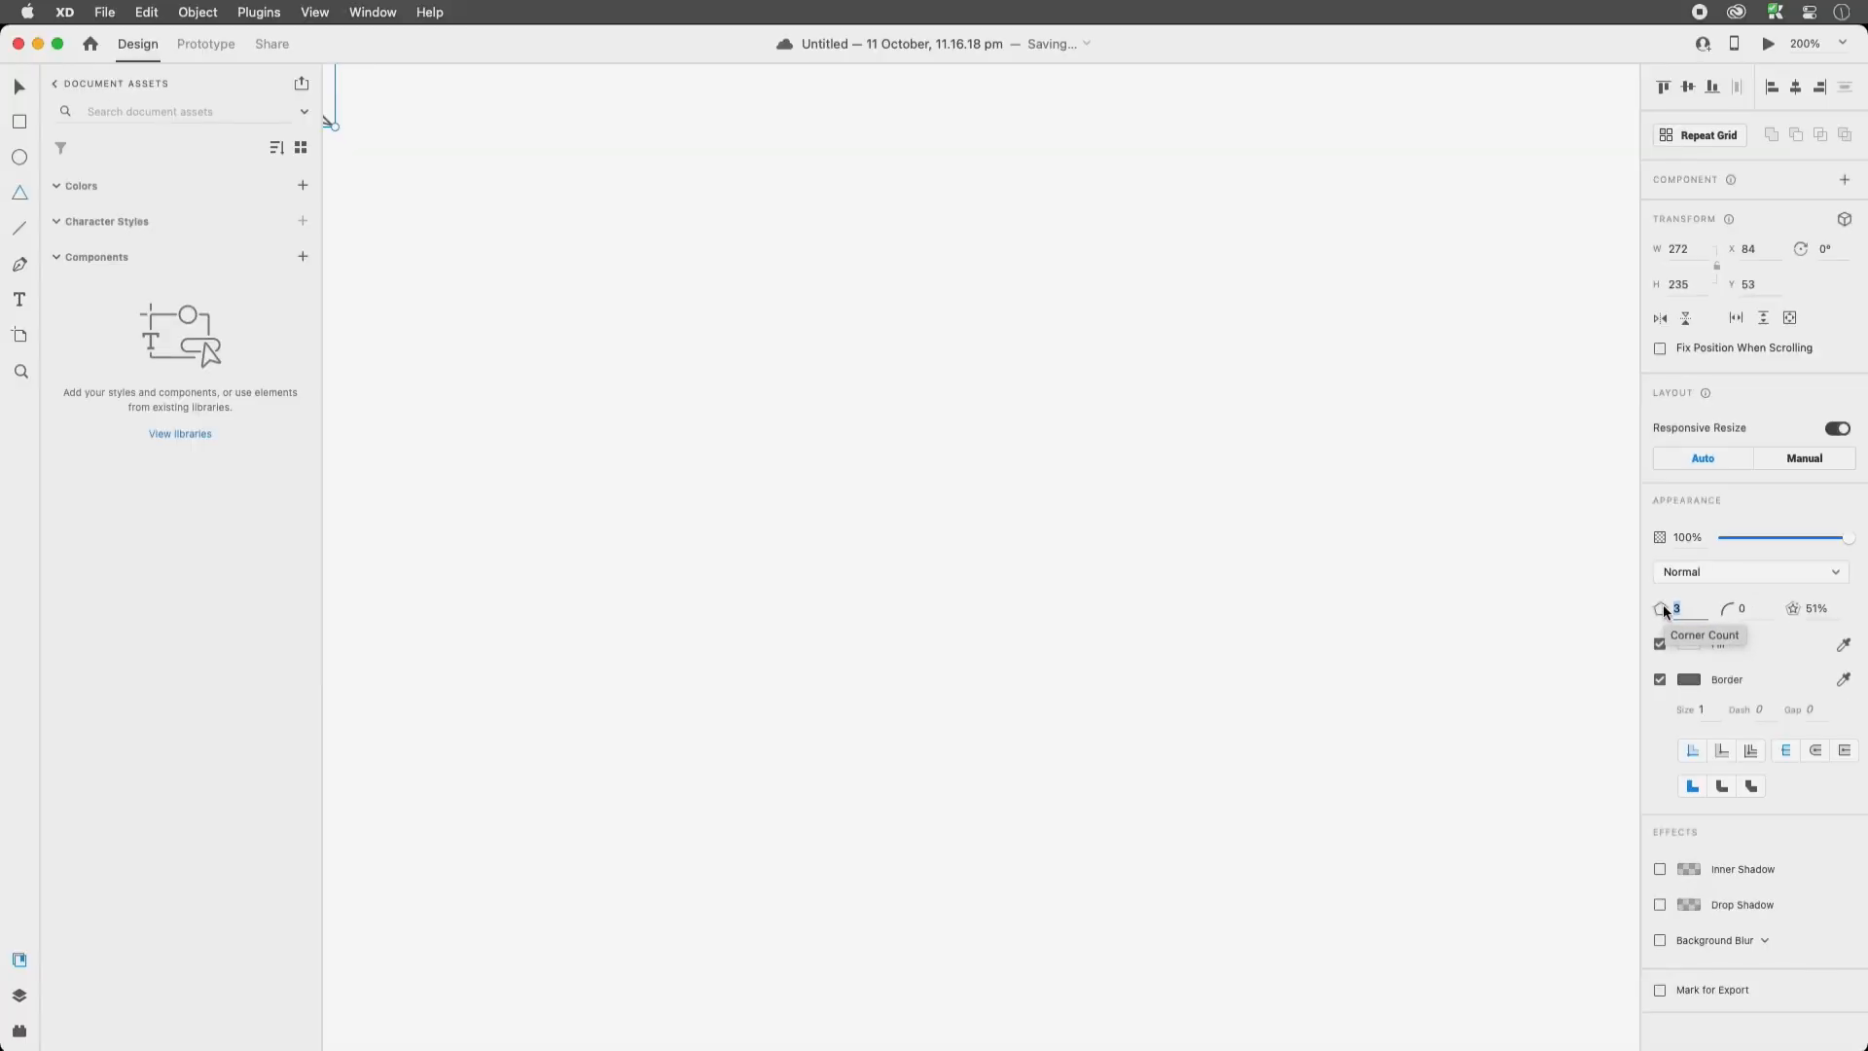
pyautogui.press('super+0')
pyautogui.write('v')
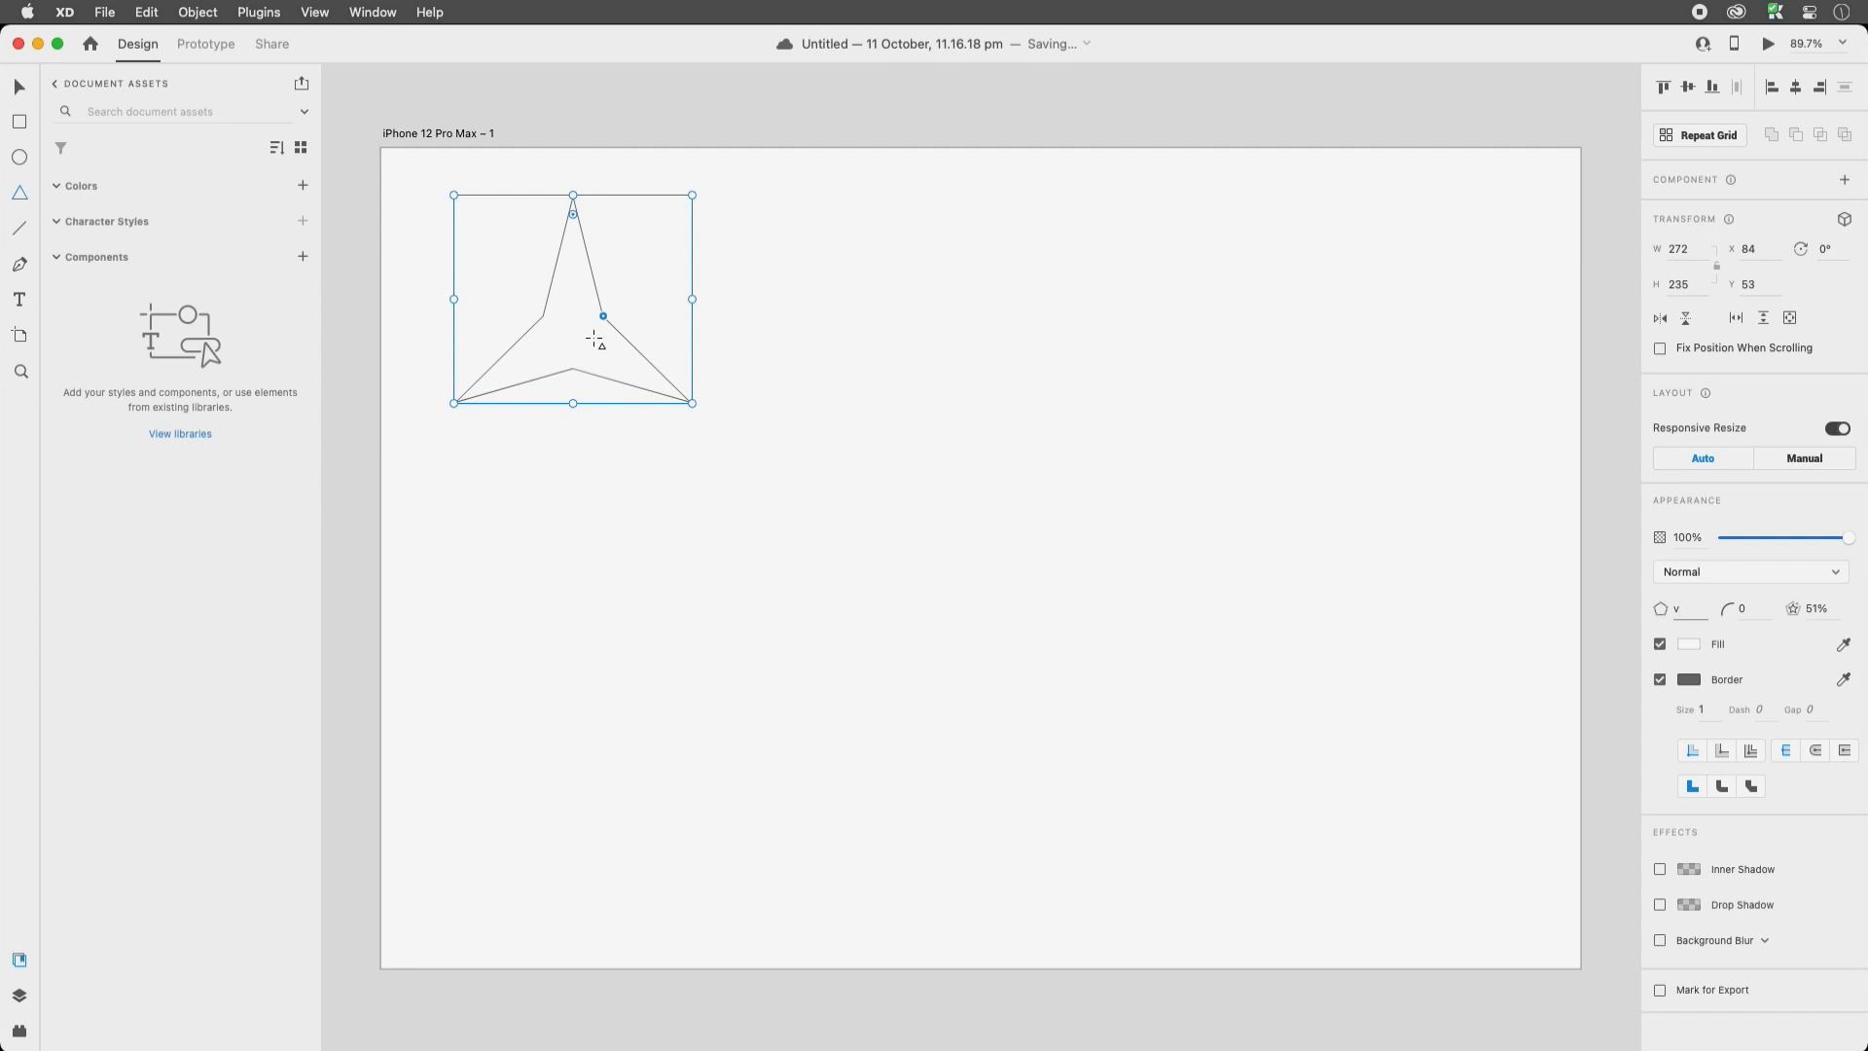
pyautogui.moveTo(584, 322); pyautogui.dragTo(1149, 726)
pyautogui.press('super+z')
# Draw a triangle about 178 by 154 near the artboard's lower right corner and move it up and slightly left
pyautogui.moveTo(1547, 642); pyautogui.dragTo(1391, 780)
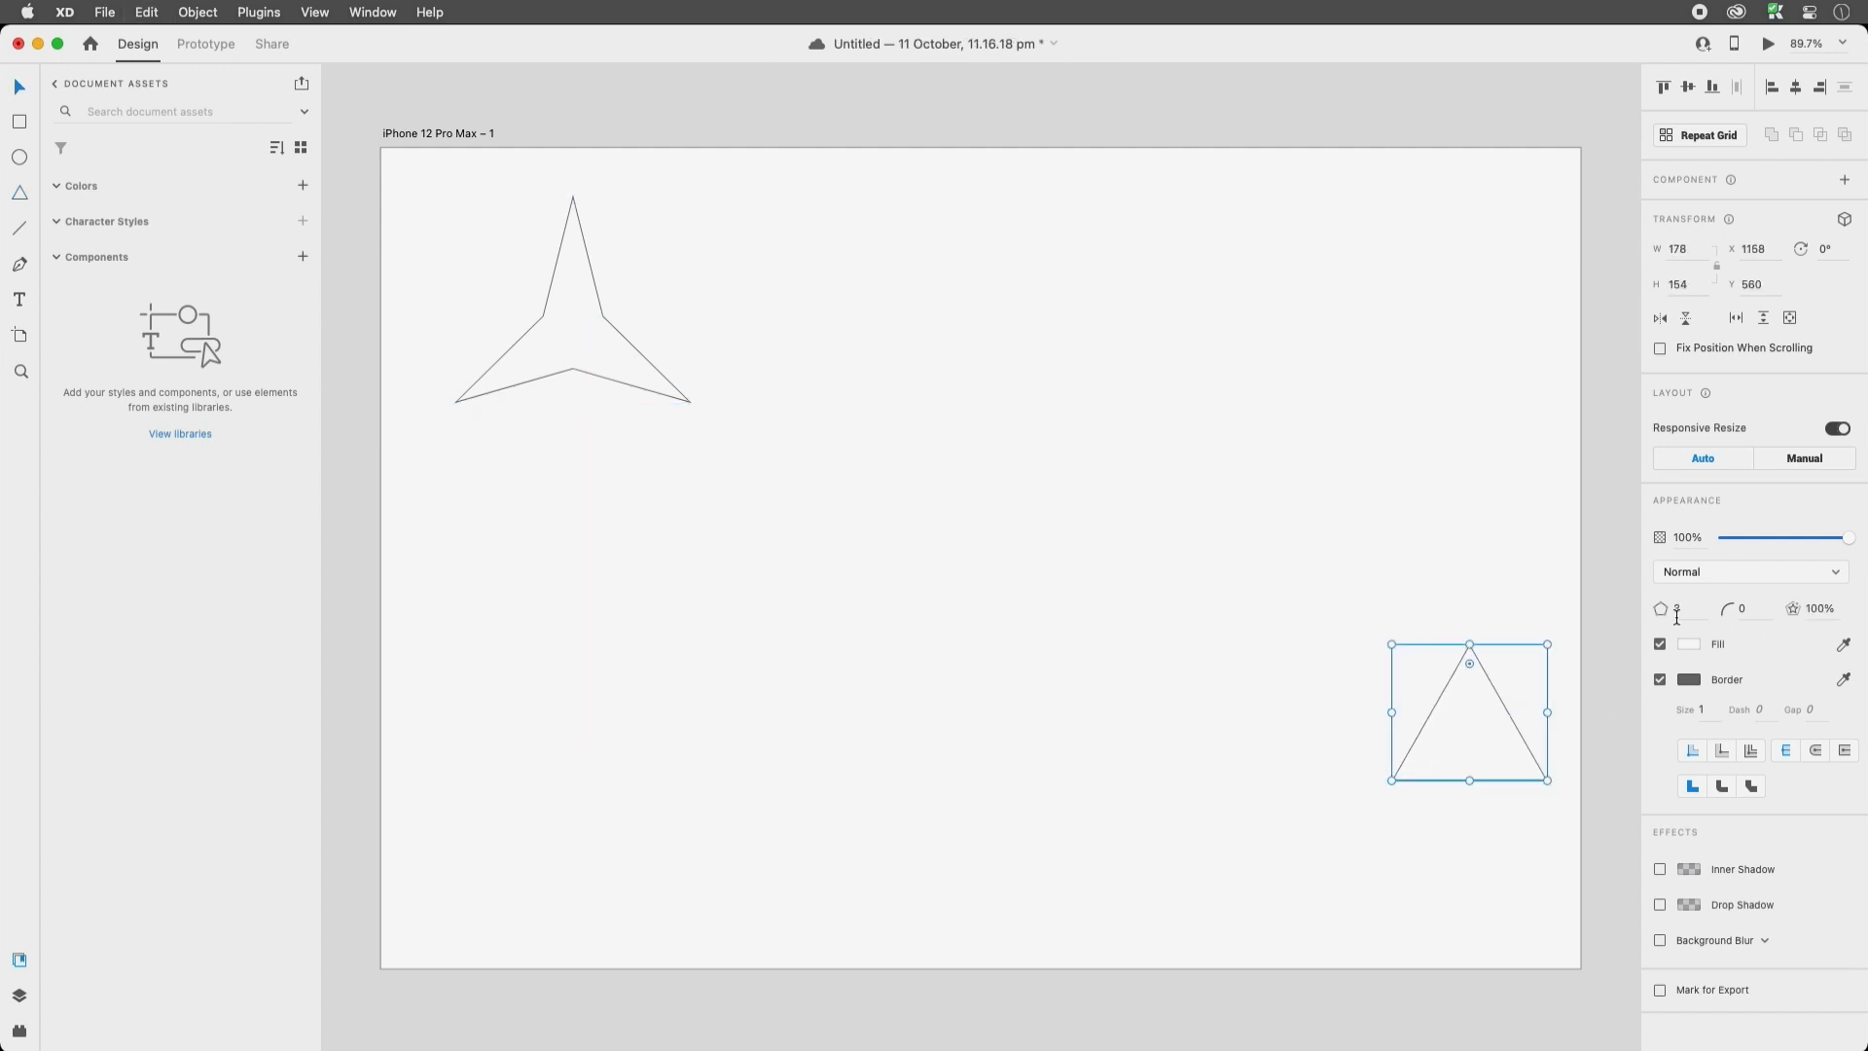
pyautogui.press('alt')
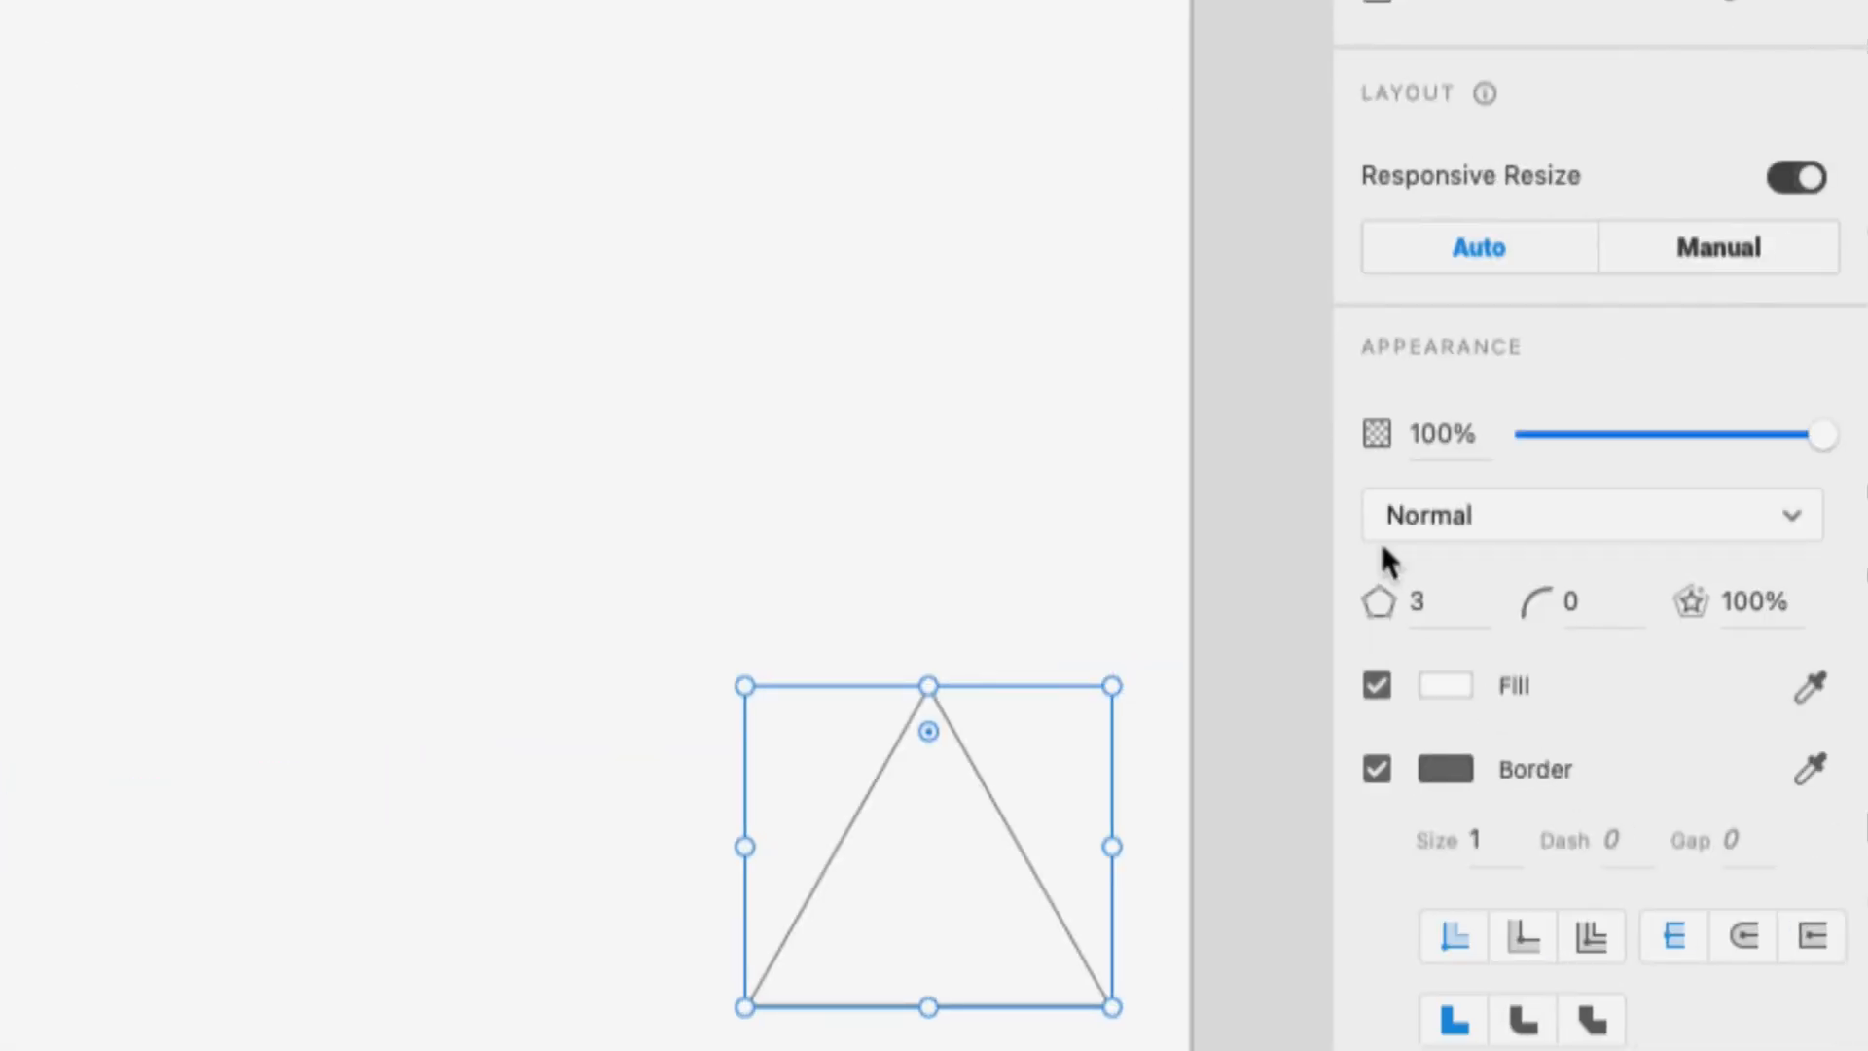
pyautogui.moveTo(931, 788); pyautogui.dragTo(788, 413)
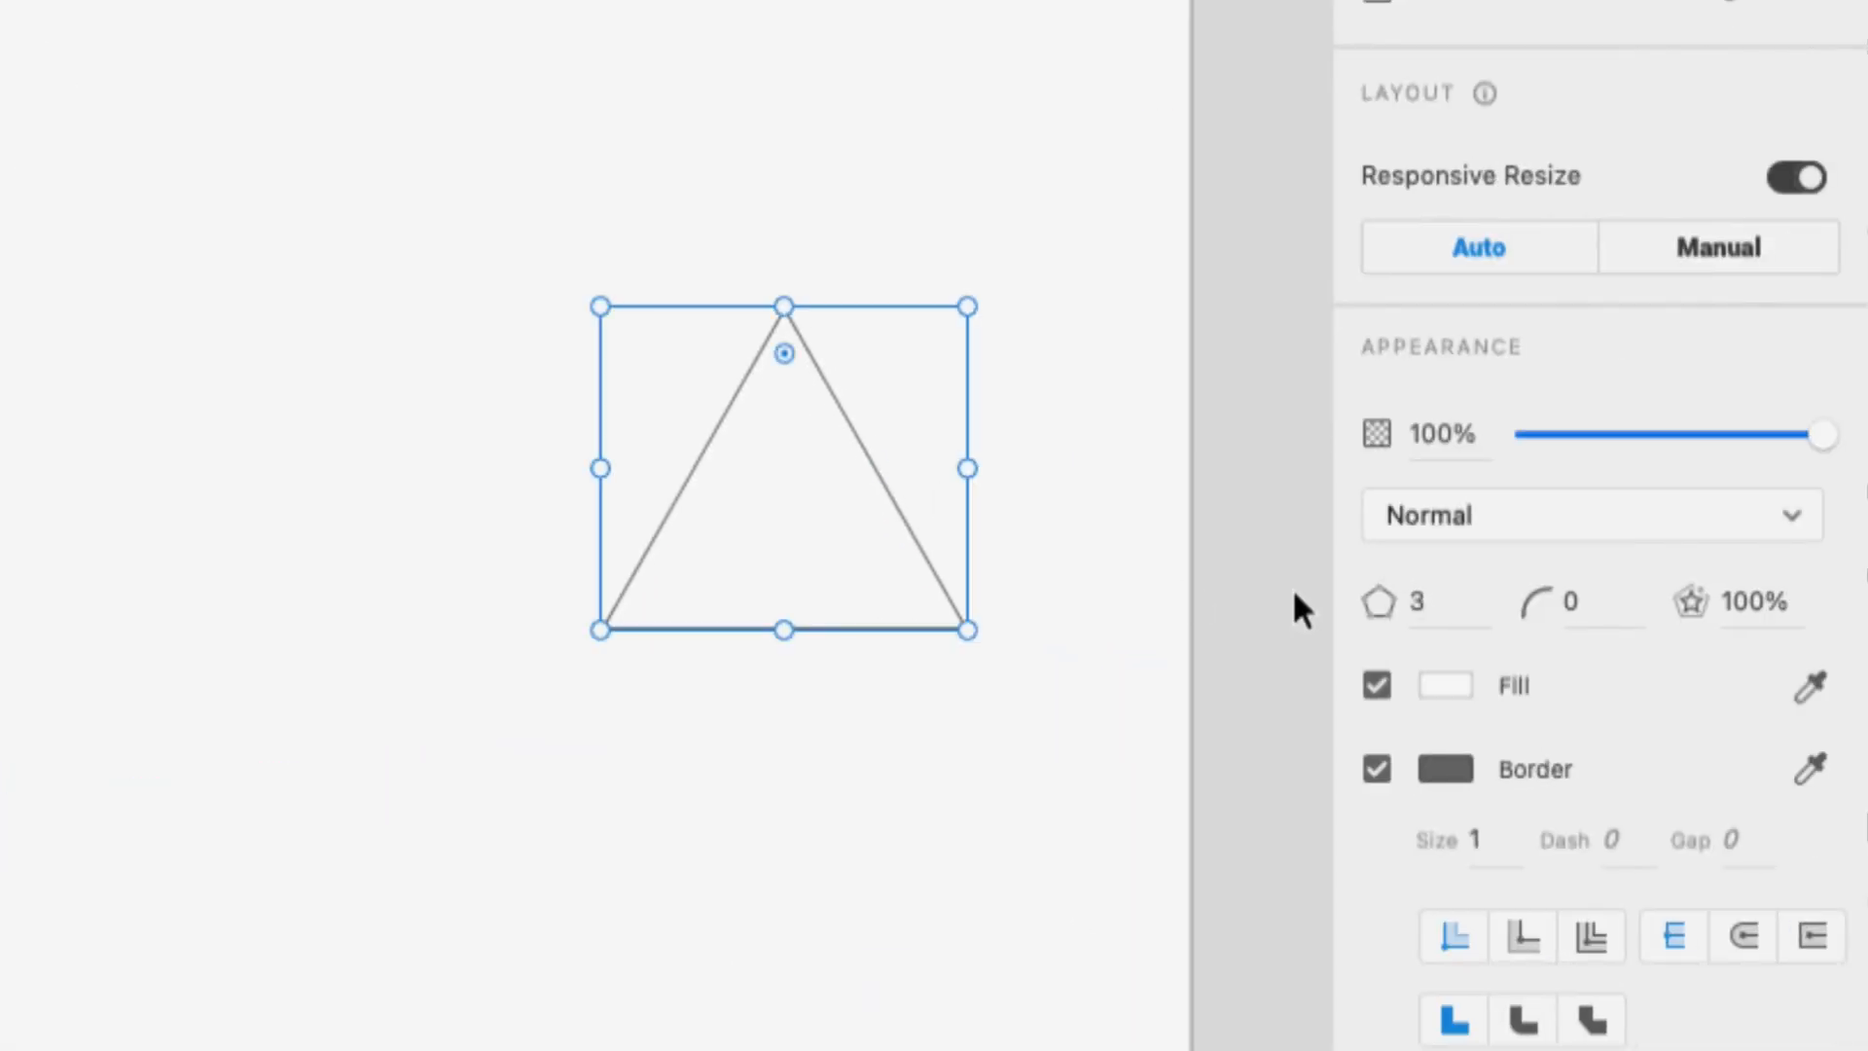
# Set the new triangle's corner count to 5 for a pentagon, followed by 6 for a hexagon
pyautogui.click(1442, 604)
pyautogui.press('BackSpace')
pyautogui.write('5')
pyautogui.press('Return')
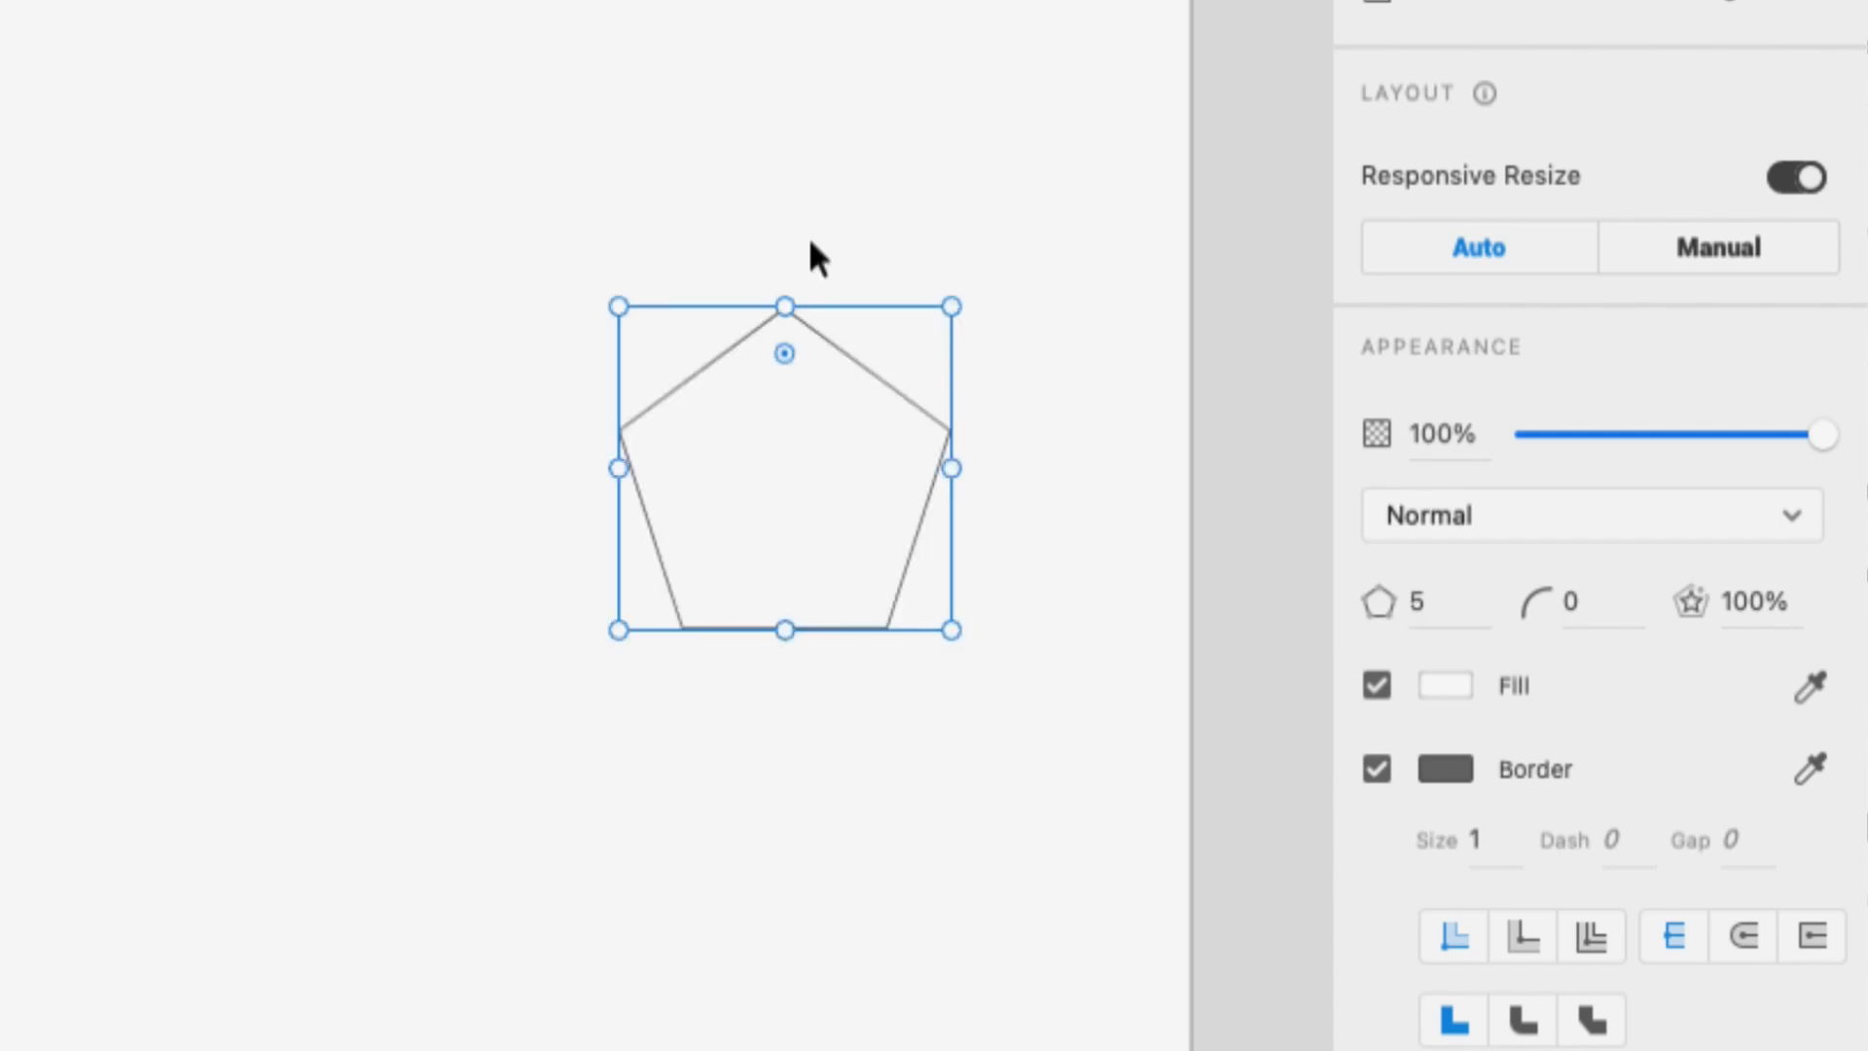
pyautogui.click(1439, 615)
pyautogui.write('6')
pyautogui.press('Return')
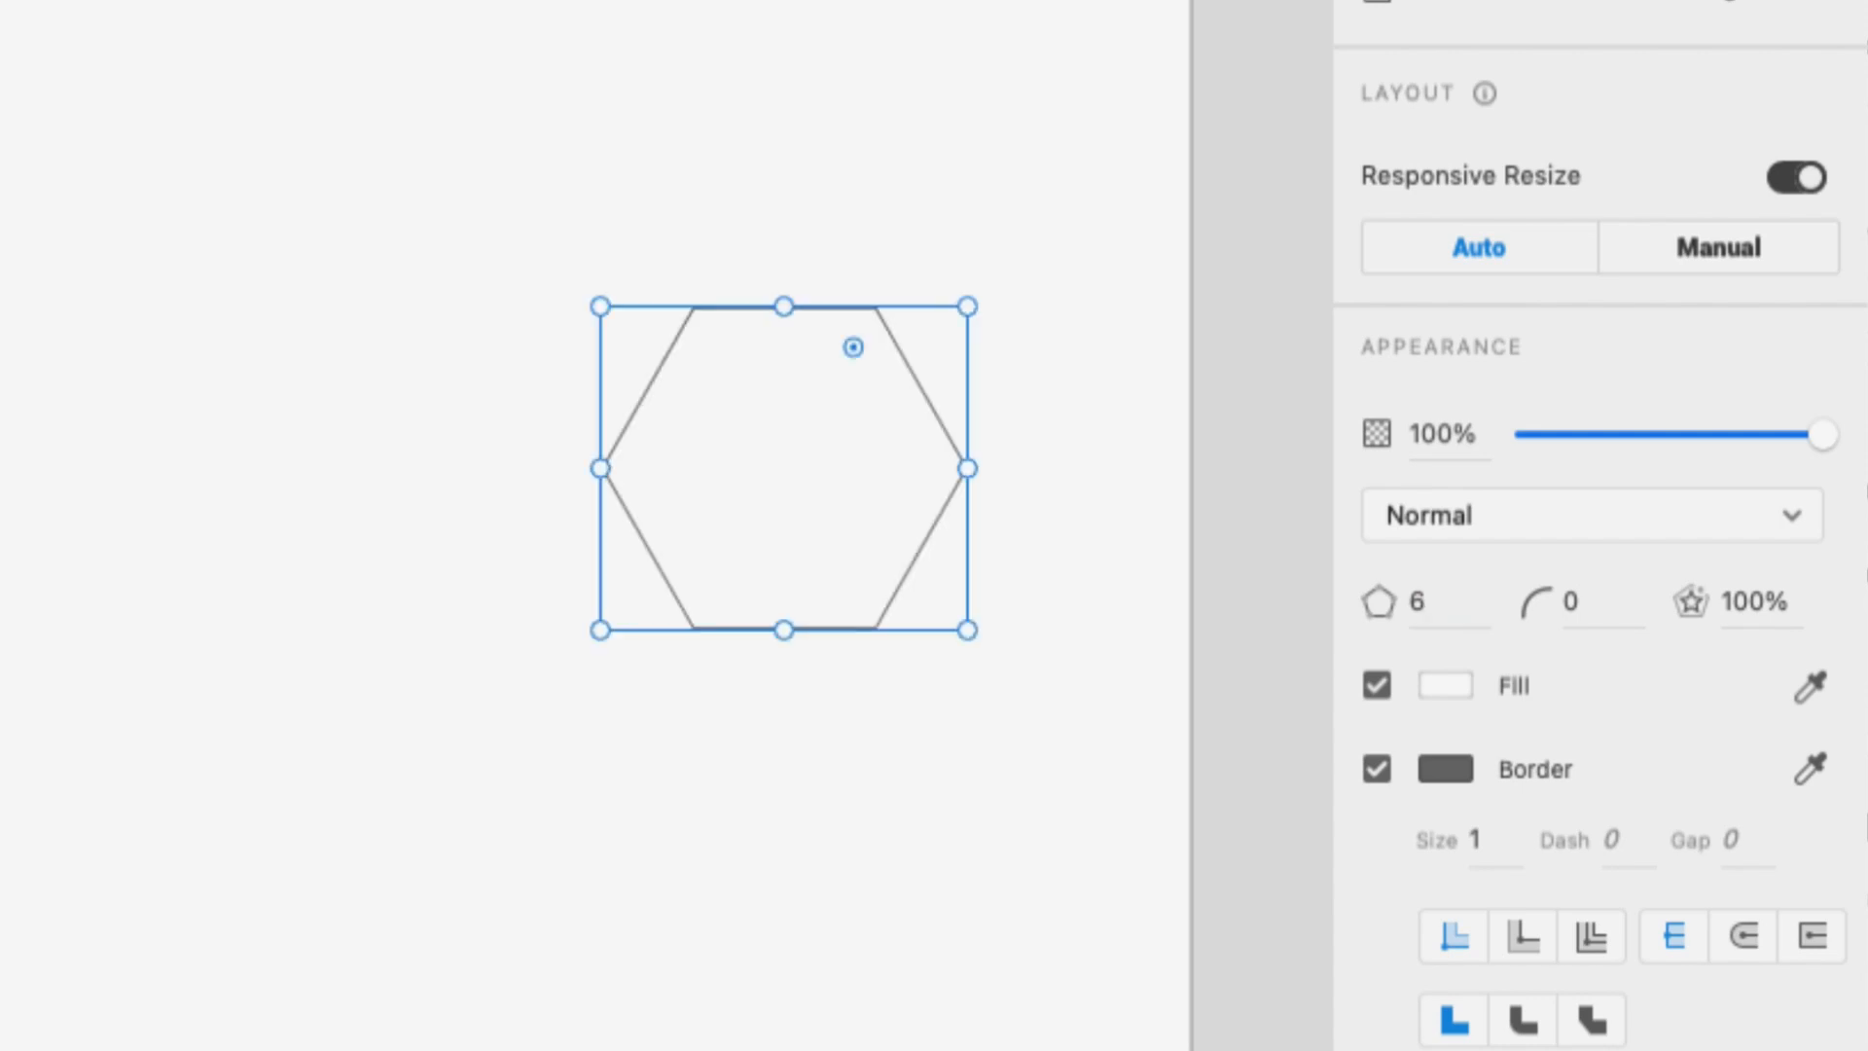
# Set the polygon's corner count to 8 for an octagon, followed by an attempt at 200
pyautogui.click(1383, 595)
pyautogui.write('8')
pyautogui.press('Return')
pyautogui.click(1398, 599)
pyautogui.write('200')
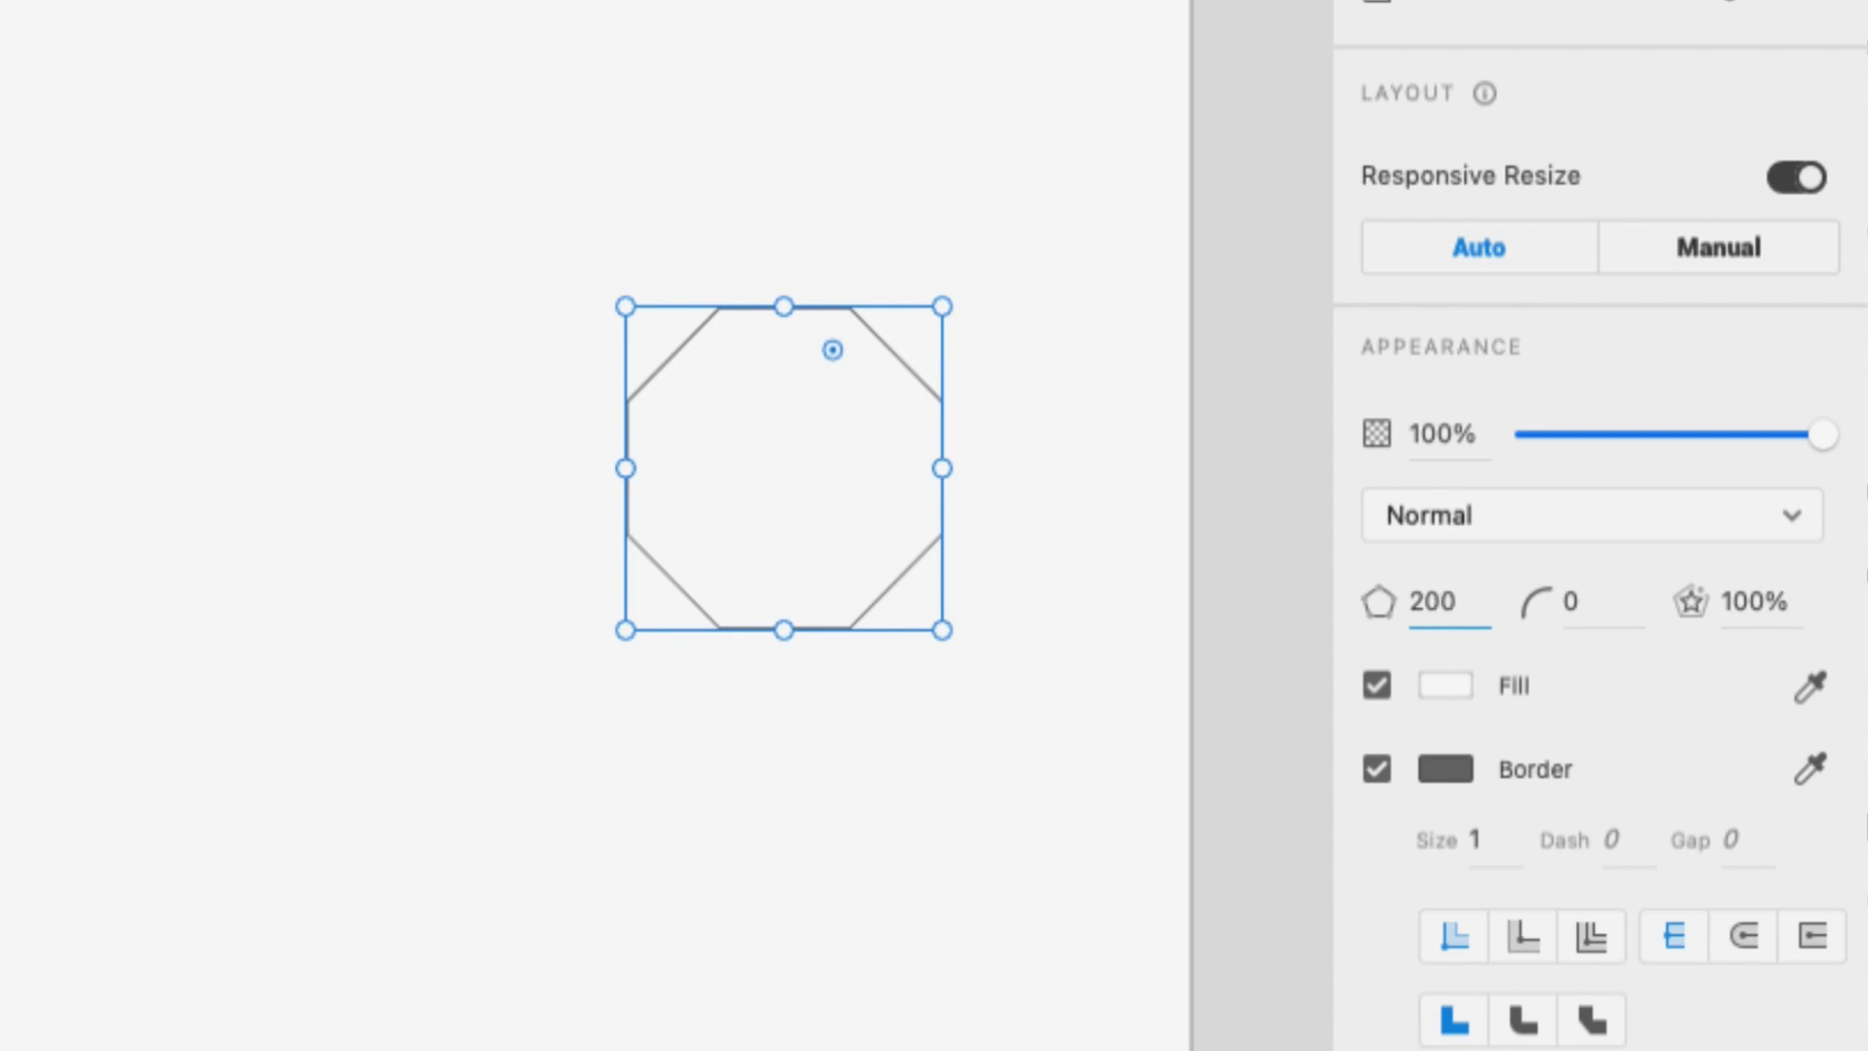
pyautogui.press('Return')
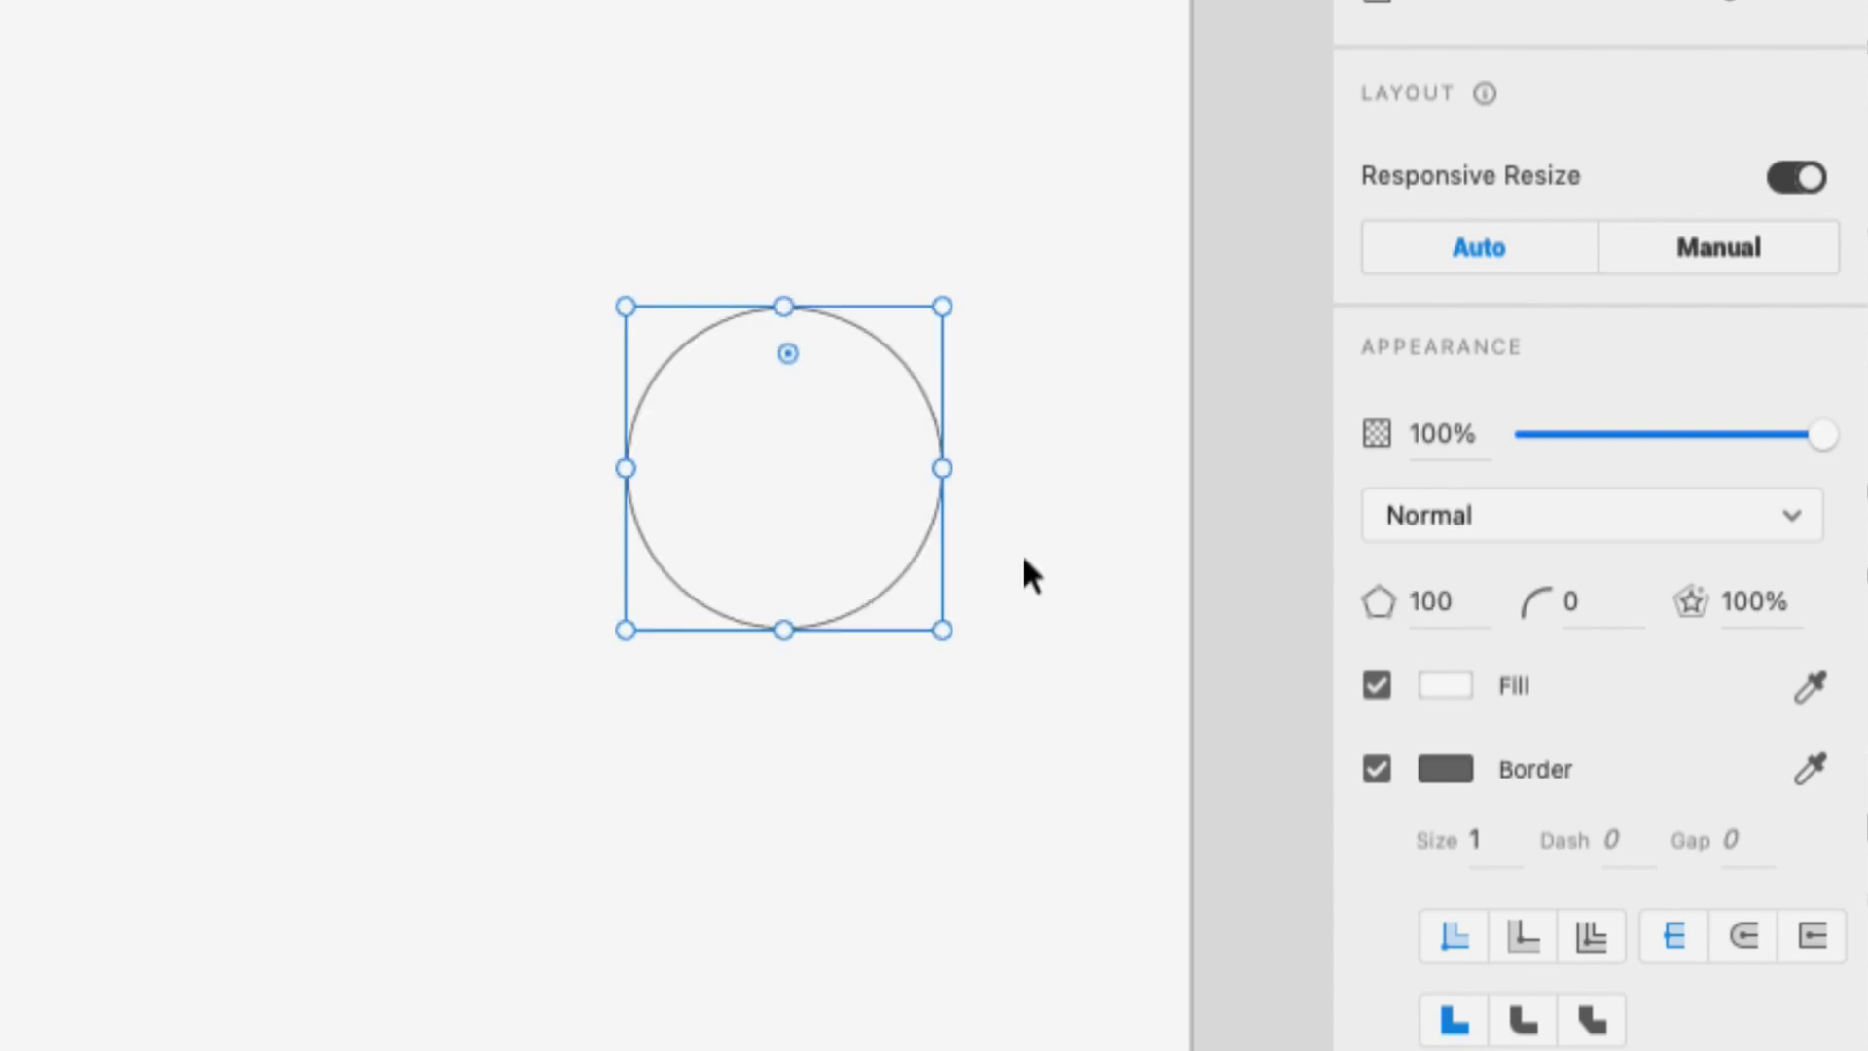
# Set the polygon's corner count to 20
pyautogui.doubleClick(1436, 603)
pyautogui.write('20')
pyautogui.press('Return')
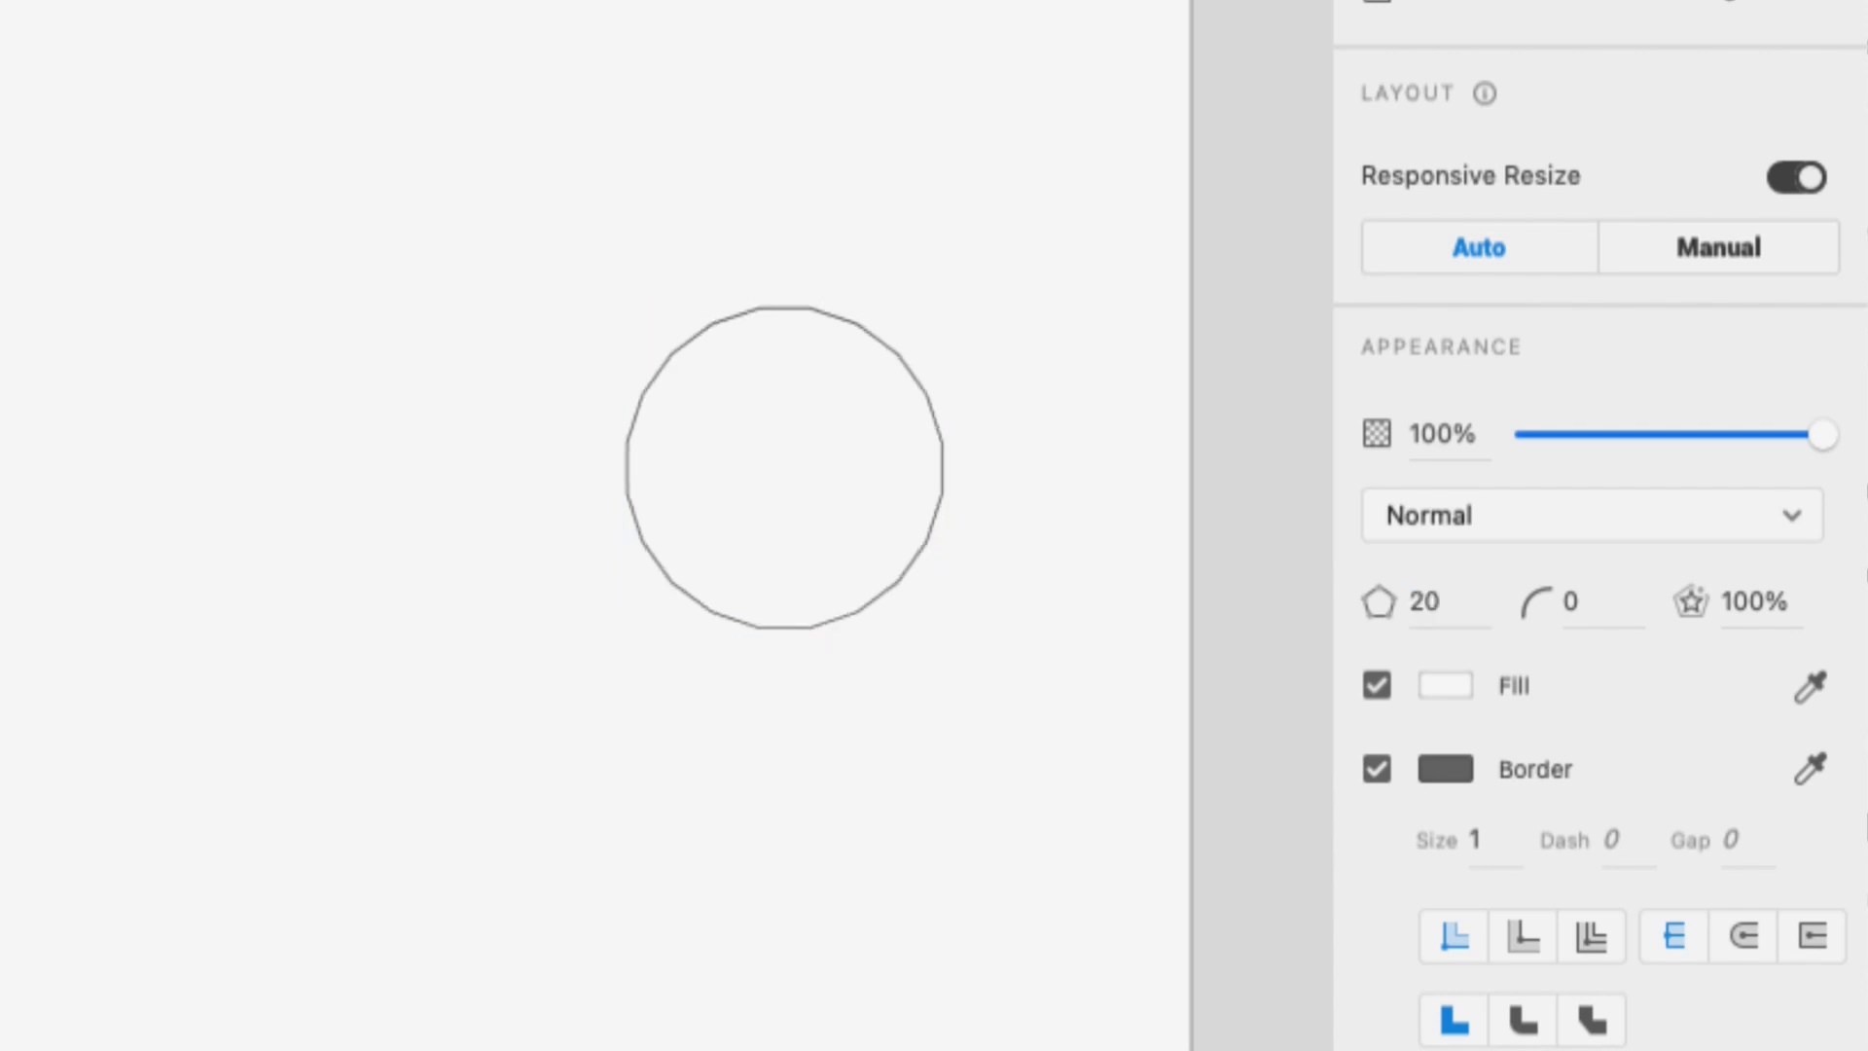
# Try turning the 20-cornered polygon into a spiky star with star ratios of about 74% and 81%
pyautogui.moveTo(833, 313); pyautogui.dragTo(796, 395)
pyautogui.press('super+z')
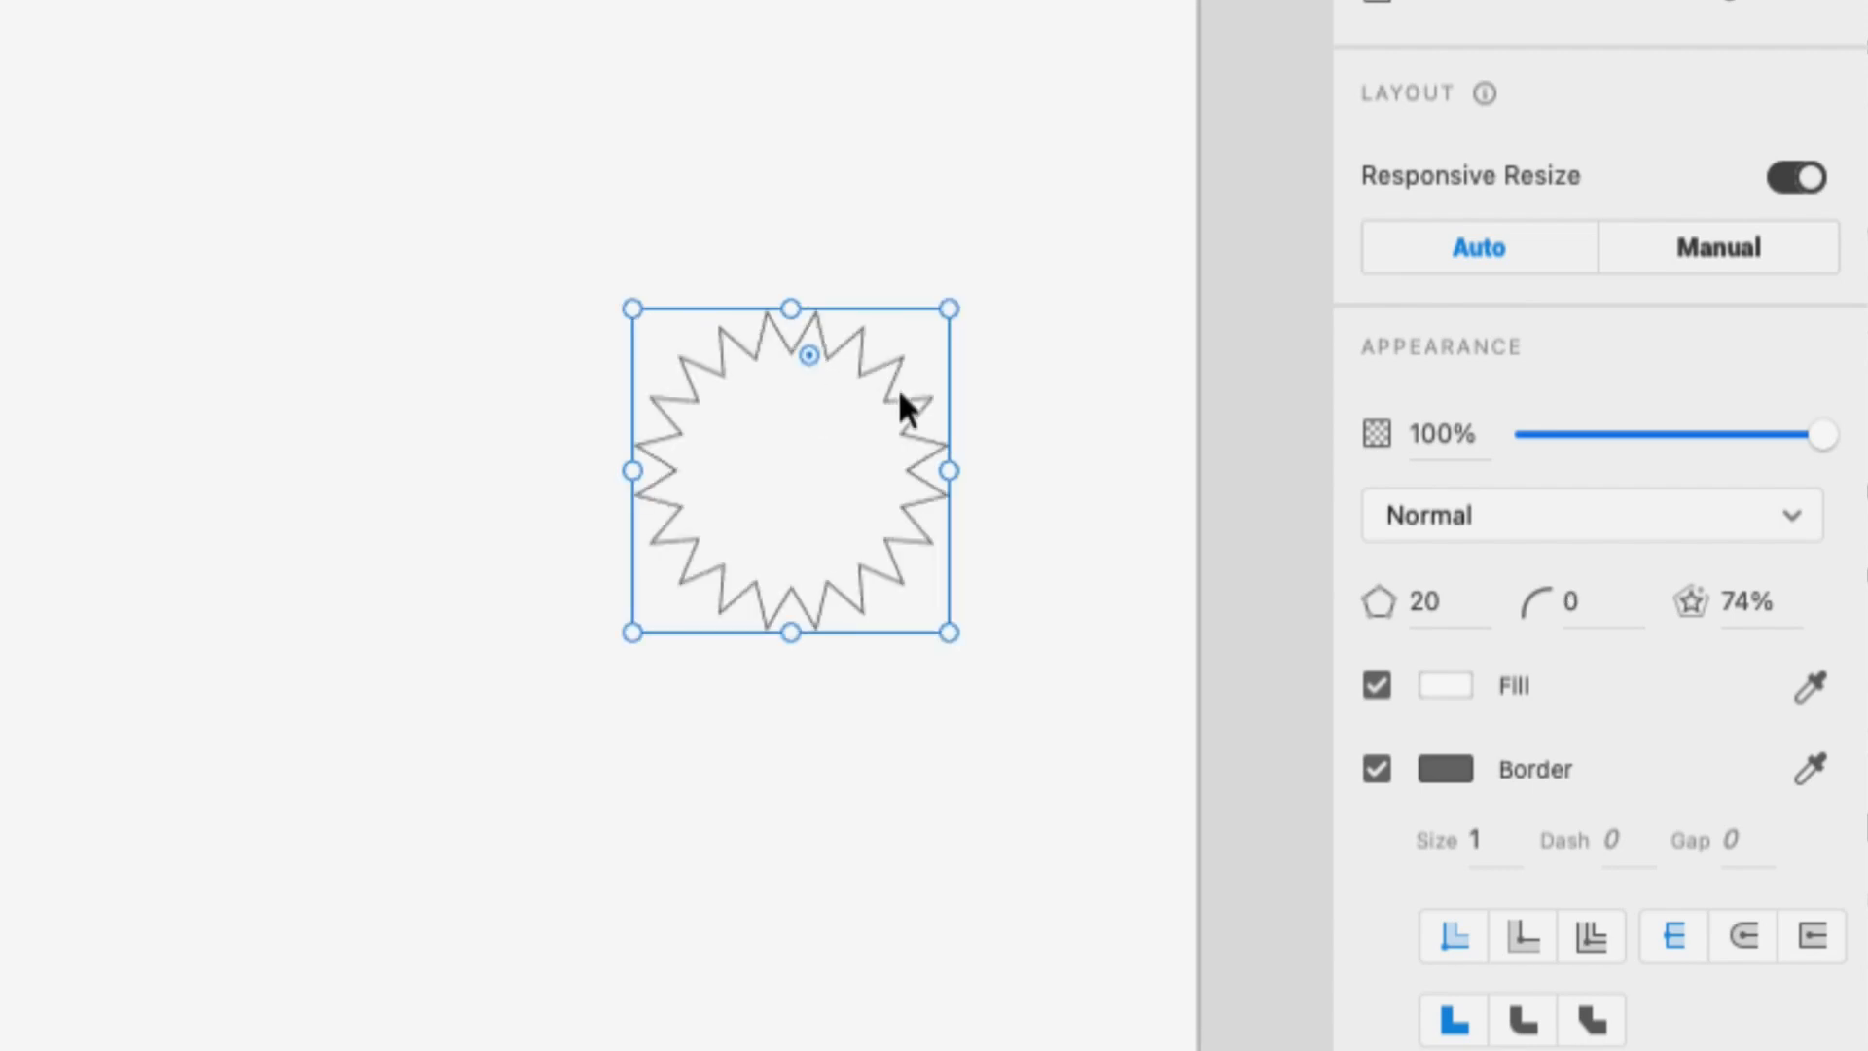
pyautogui.press('super+z')
pyautogui.moveTo(843, 318); pyautogui.dragTo(818, 355)
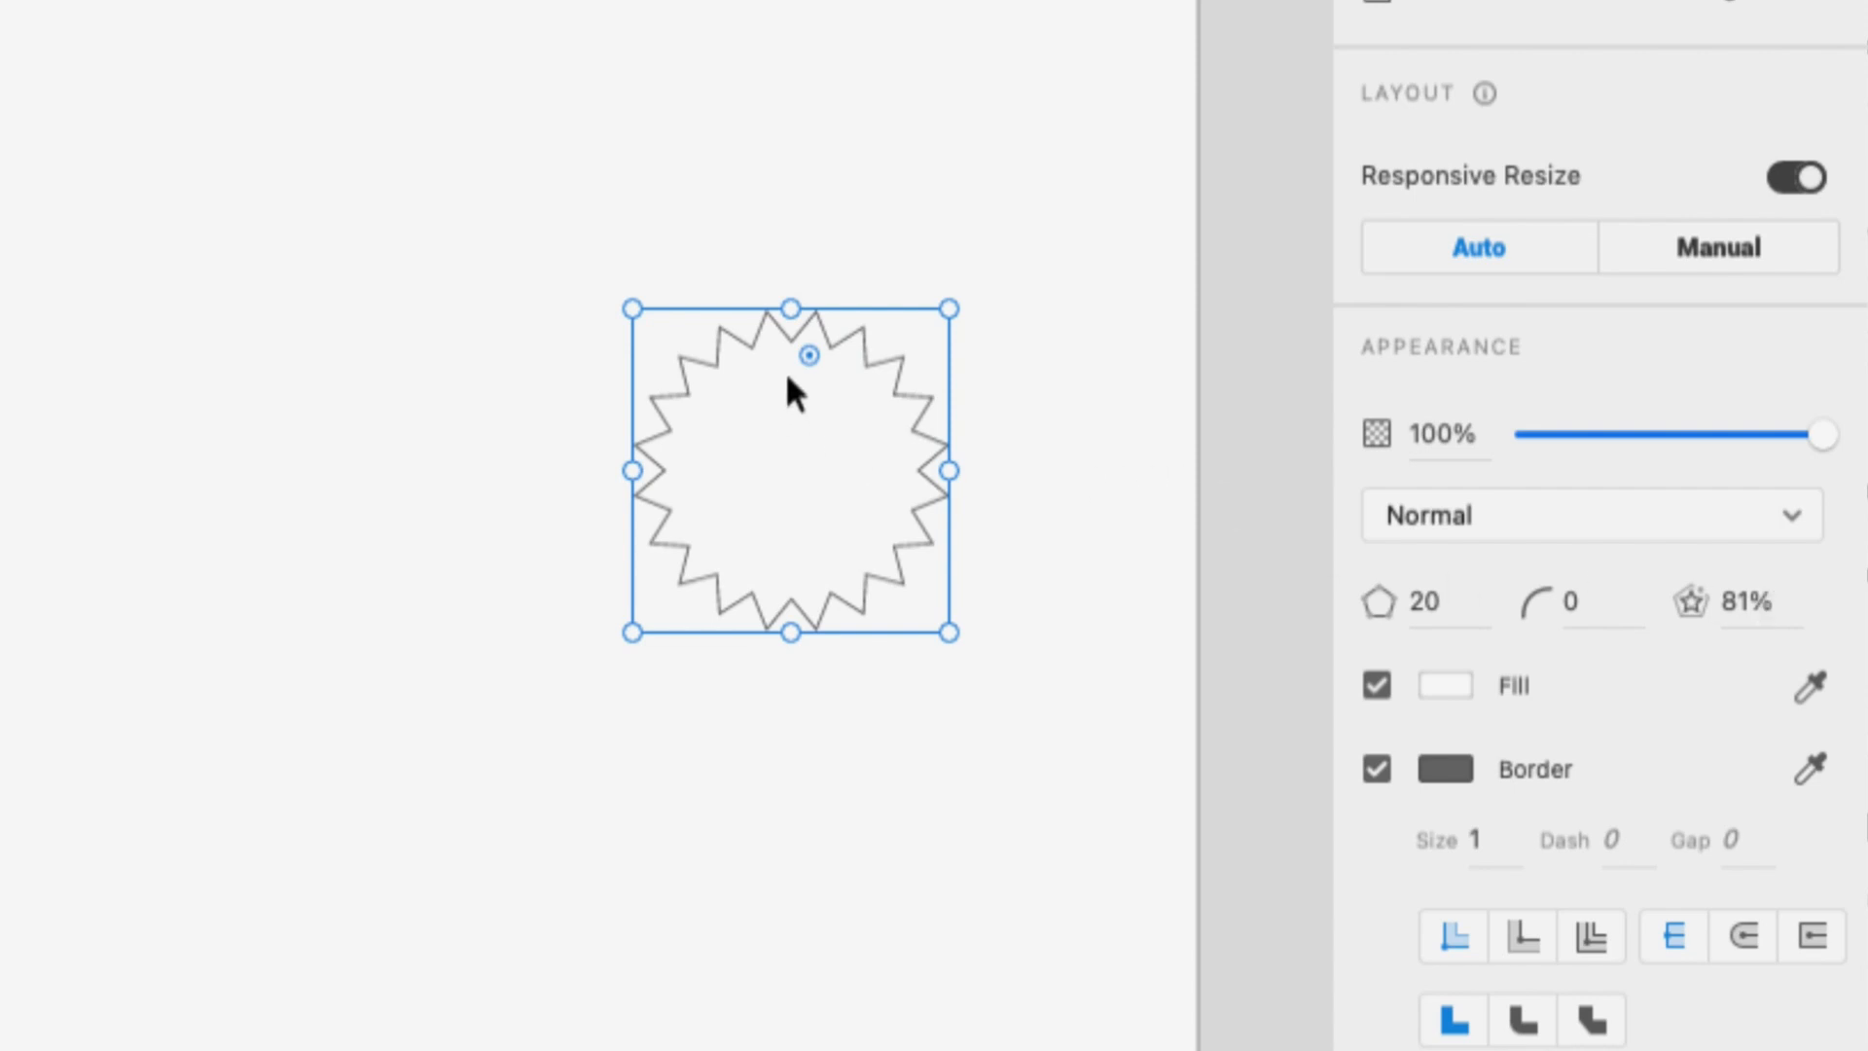
pyautogui.moveTo(808, 355); pyautogui.dragTo(827, 303)
# Set the 20-cornered polygon's star ratio to 100%
pyautogui.click(1765, 601)
pyautogui.write('100')
pyautogui.press('Return')
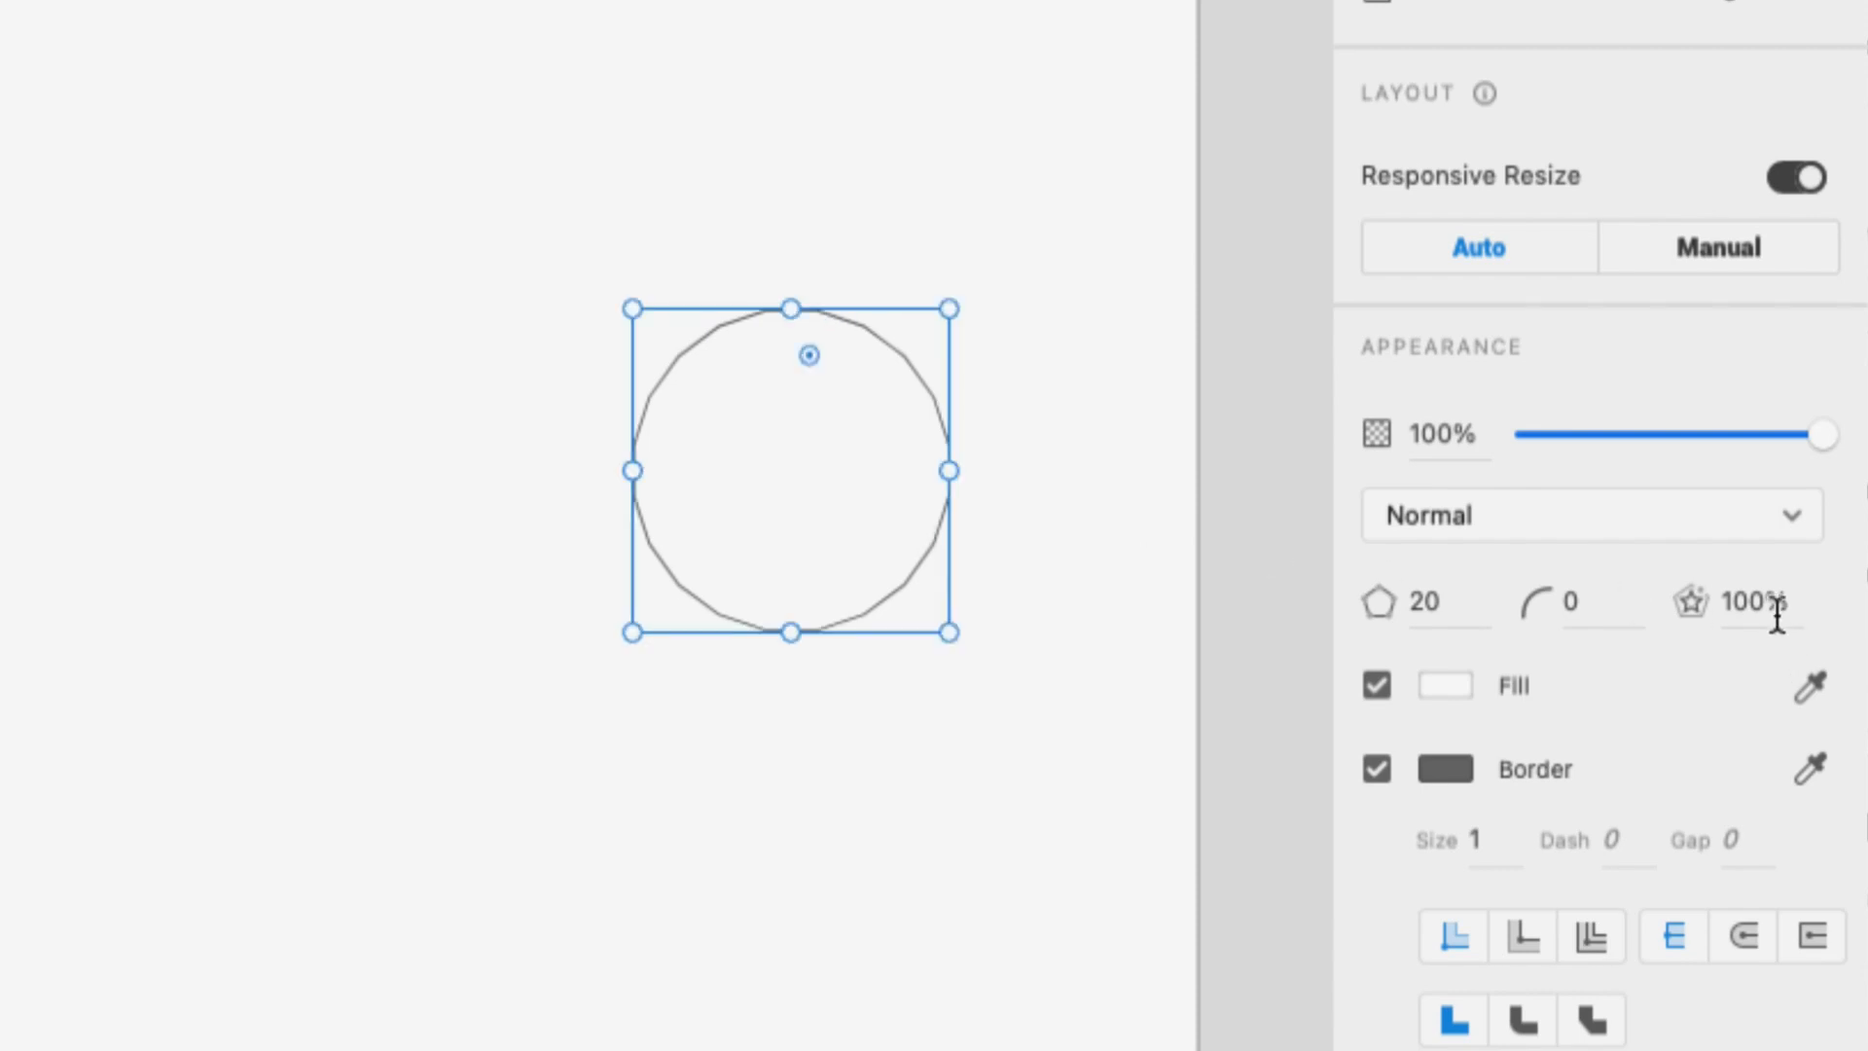
# Set the 20-cornered polygon's star ratio to 40%
pyautogui.click(1777, 615)
pyautogui.write('40')
pyautogui.press('Return')
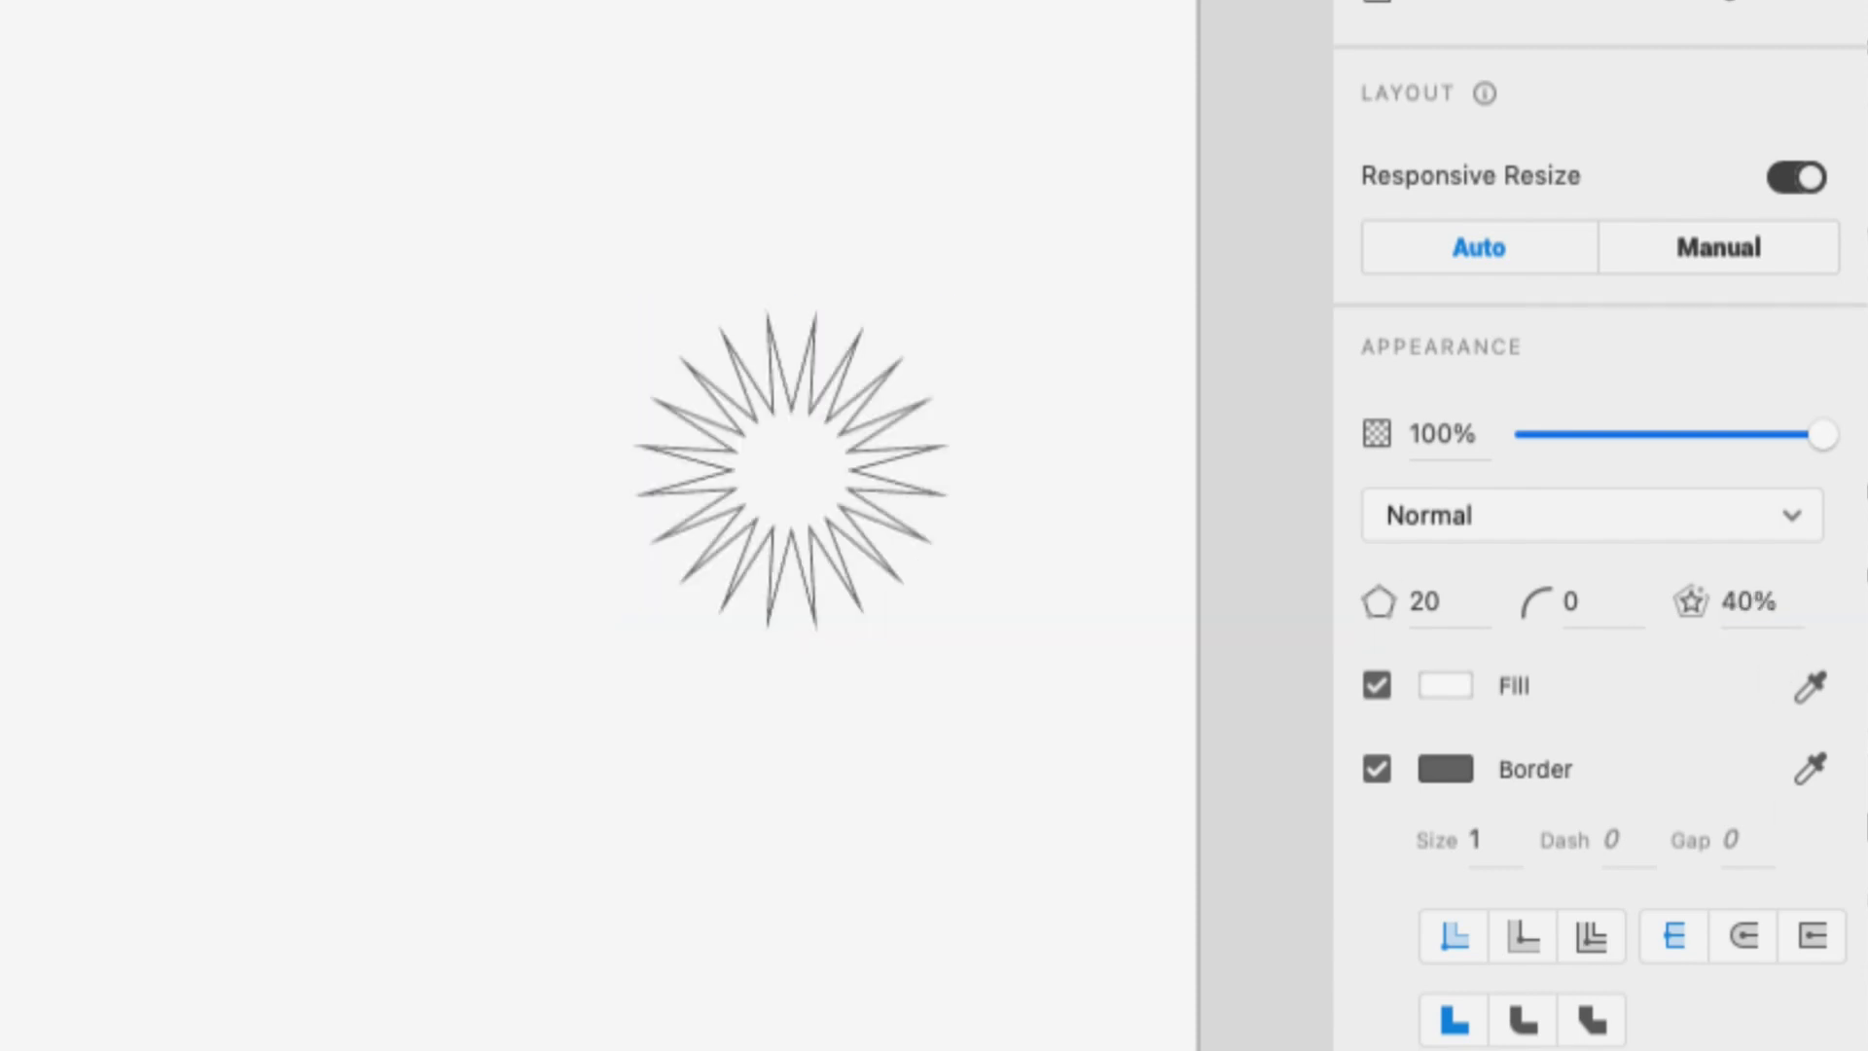
pyautogui.click(862, 382)
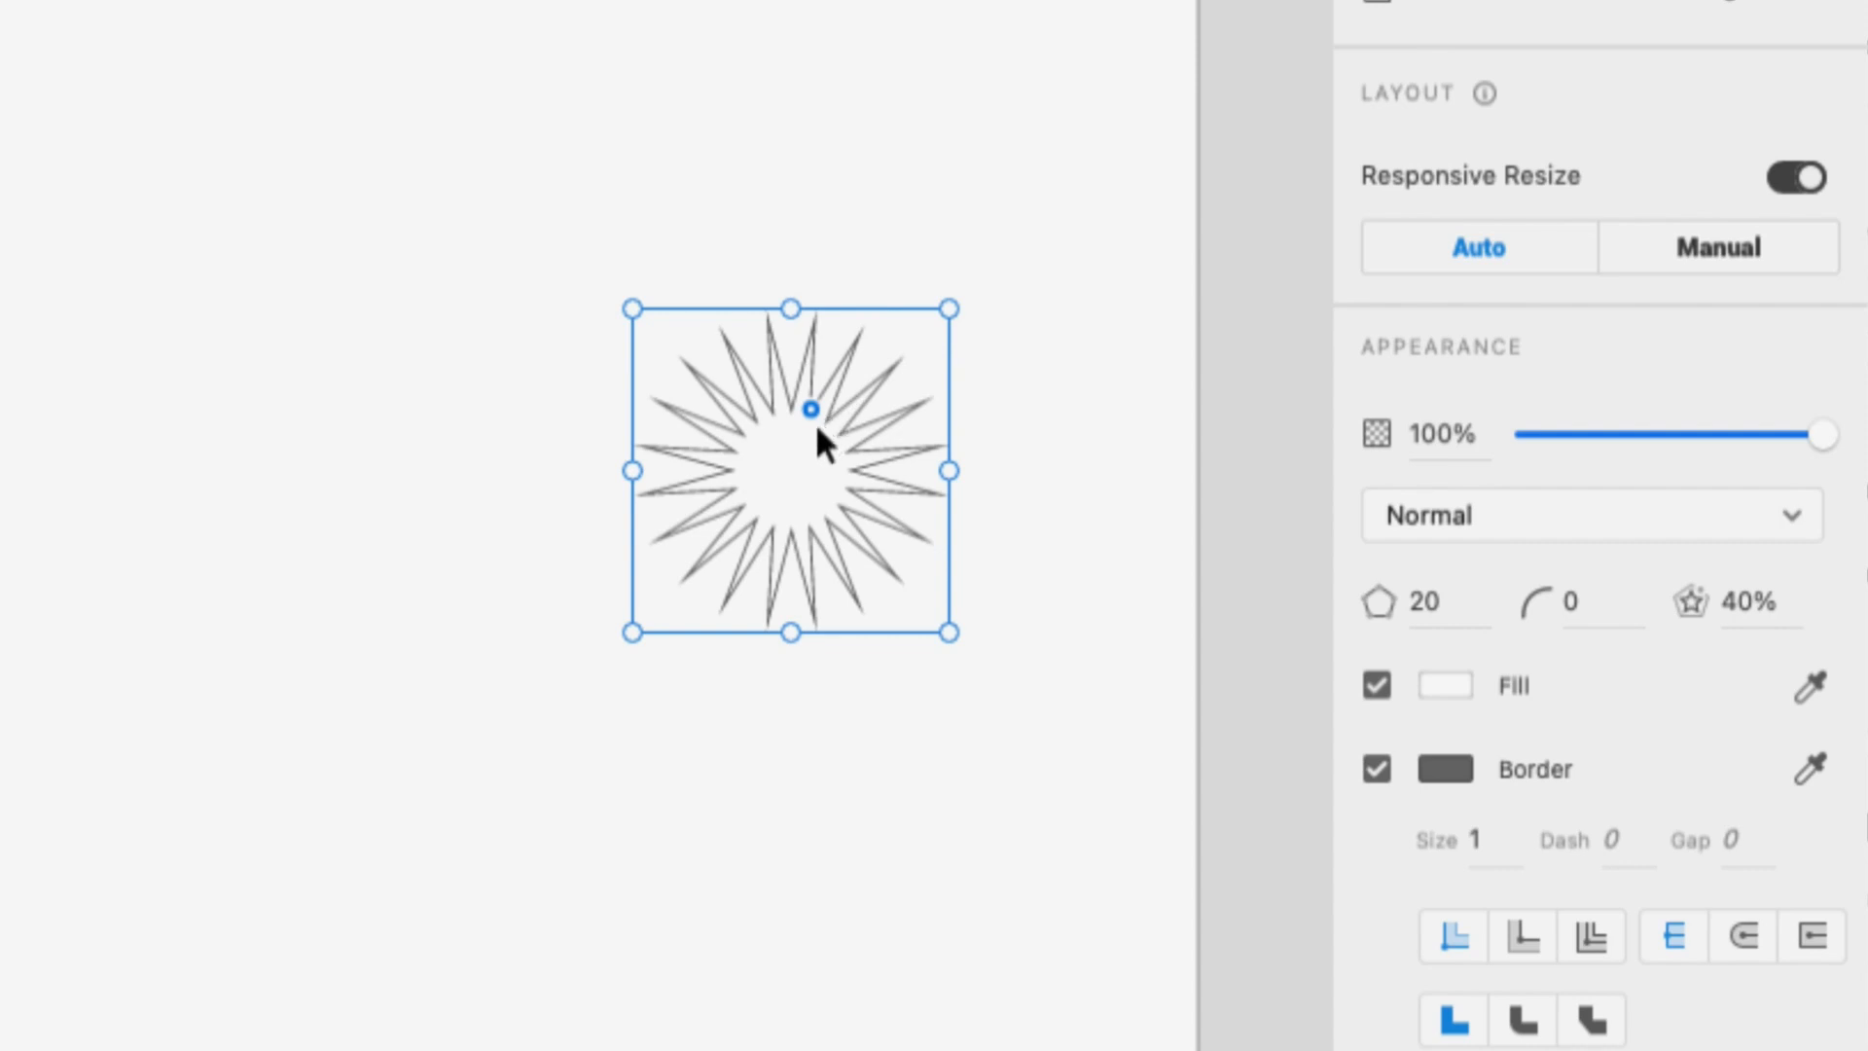
# Set the 20-pointed star's corner radius to 10 and widen its inner points to a star ratio of about 69%
pyautogui.click(1574, 600)
pyautogui.write('10')
pyautogui.press('Return')
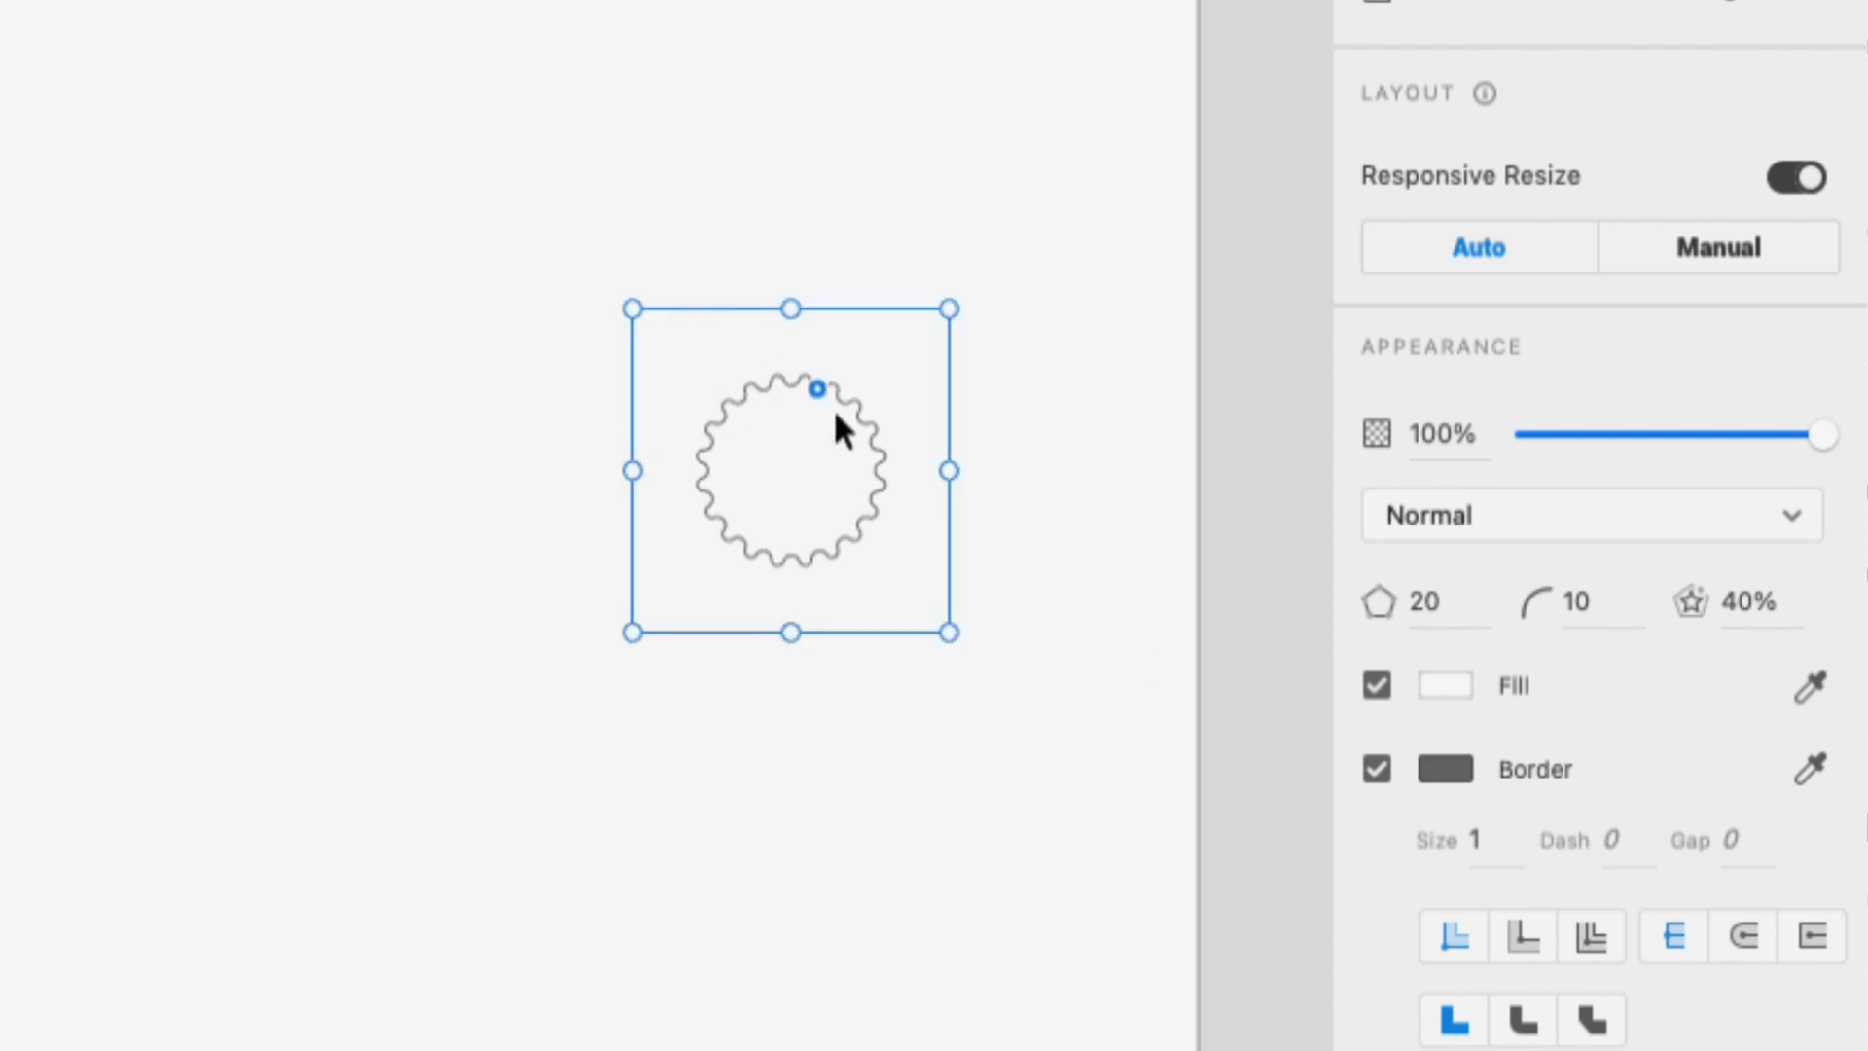
pyautogui.moveTo(826, 387)
pyautogui.mouseDown()
pyautogui.moveTo(855, 334)
pyautogui.moveTo(847, 374)
pyautogui.mouseUp()
# Try corner radii of 6 and 2 on the 20-pointed star
pyautogui.click(1578, 603)
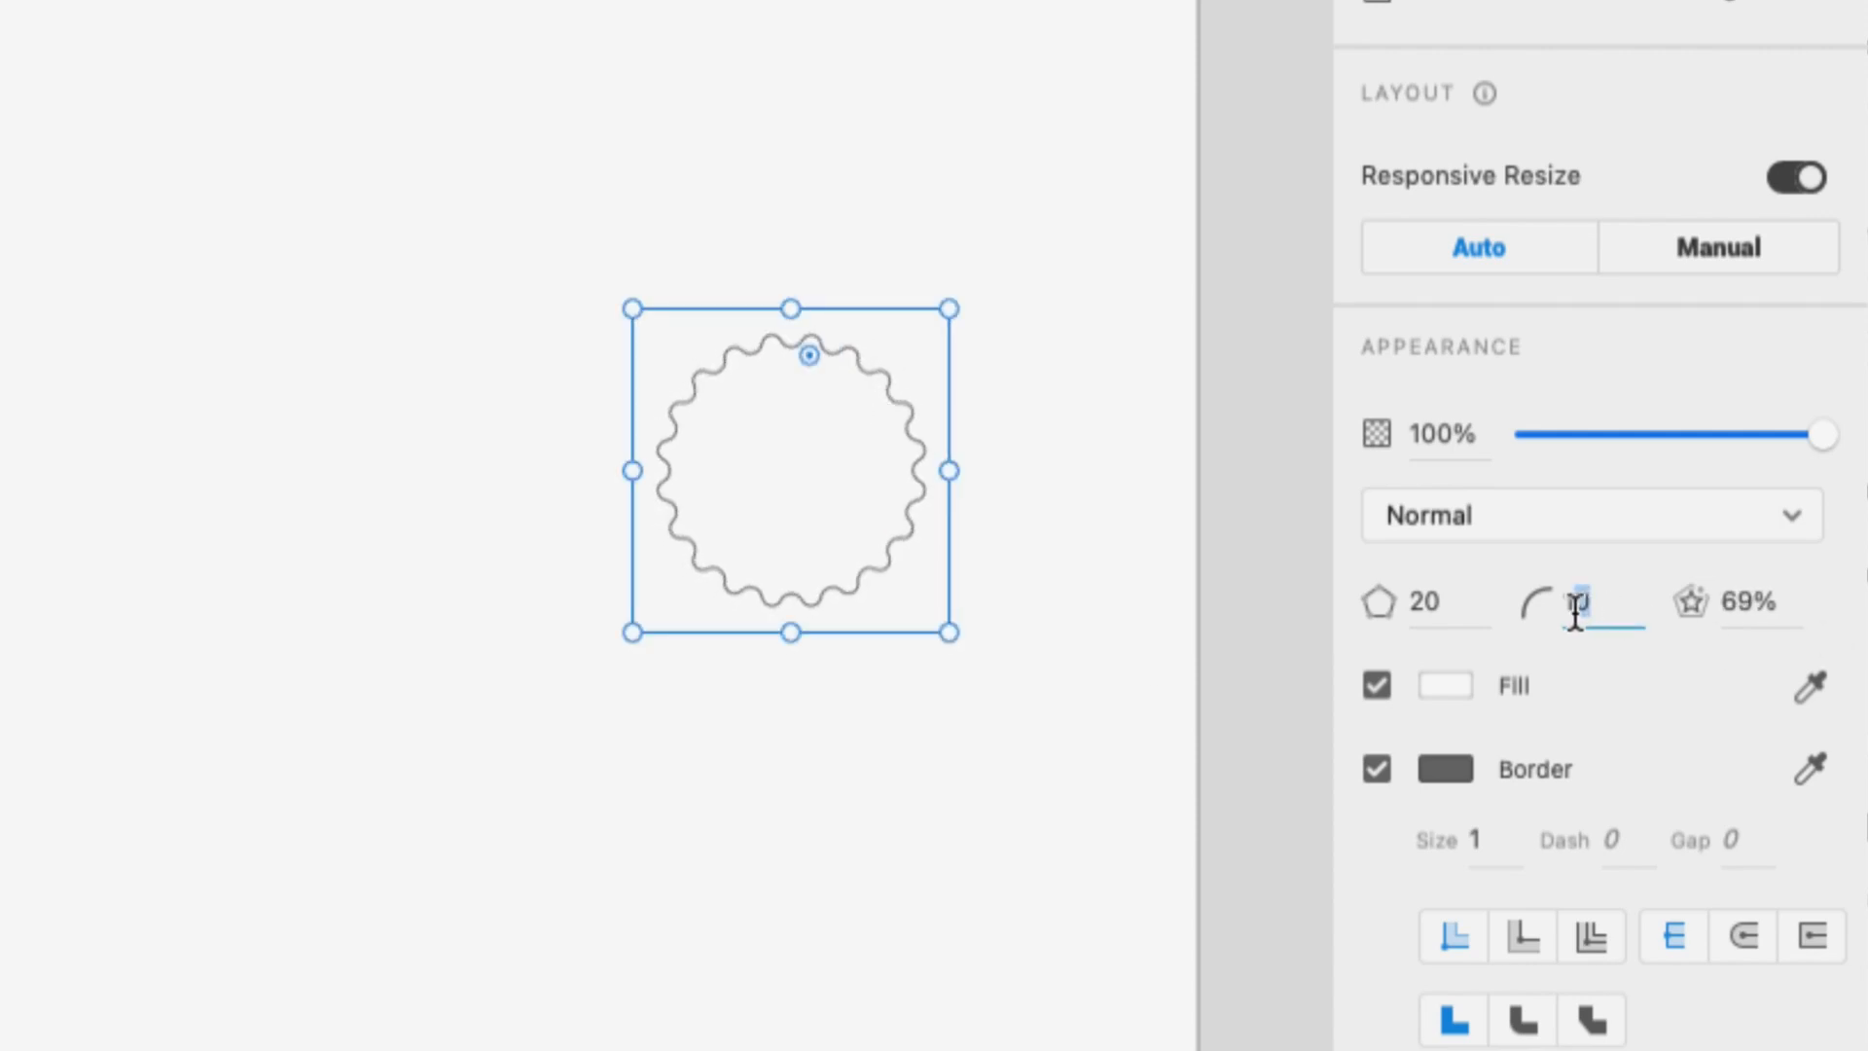
pyautogui.write('6')
pyautogui.press('Return')
pyautogui.click(1544, 597)
pyautogui.write('2')
pyautogui.press('Return')
pyautogui.click(799, 477)
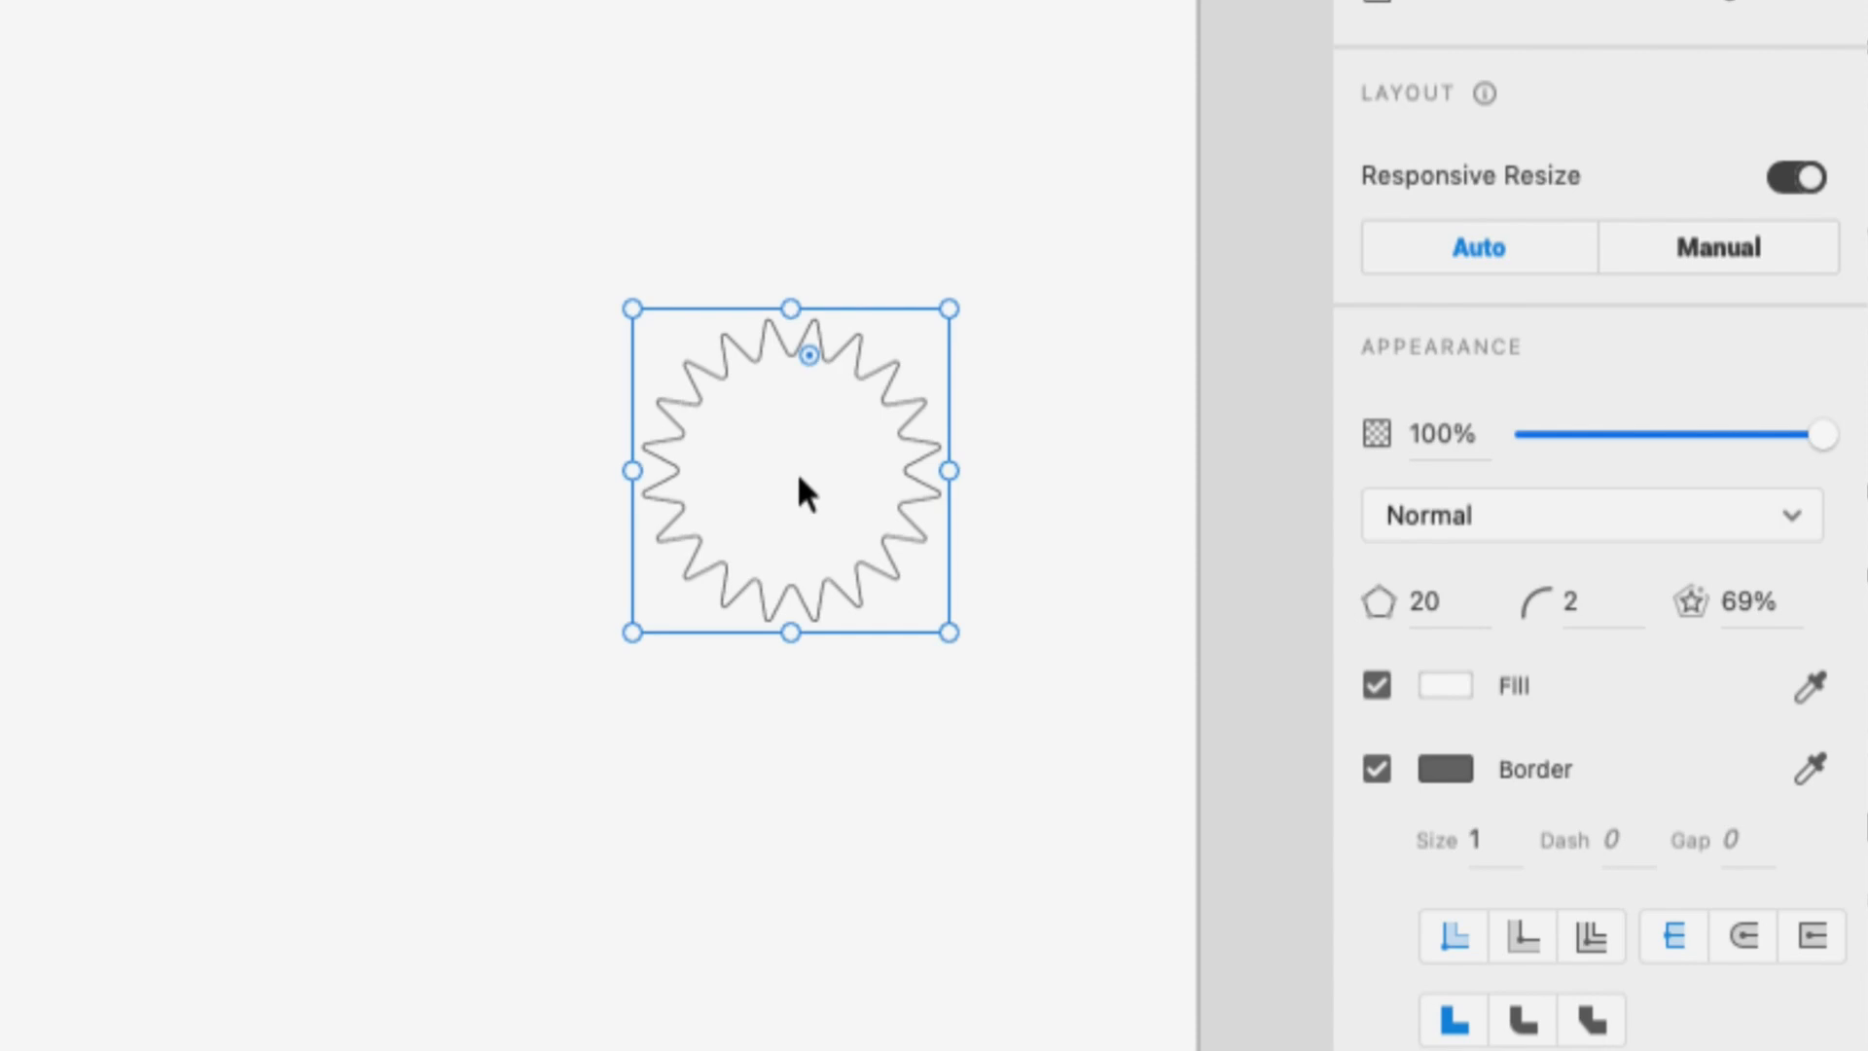
pyautogui.press('Delete')
pyautogui.press('r')
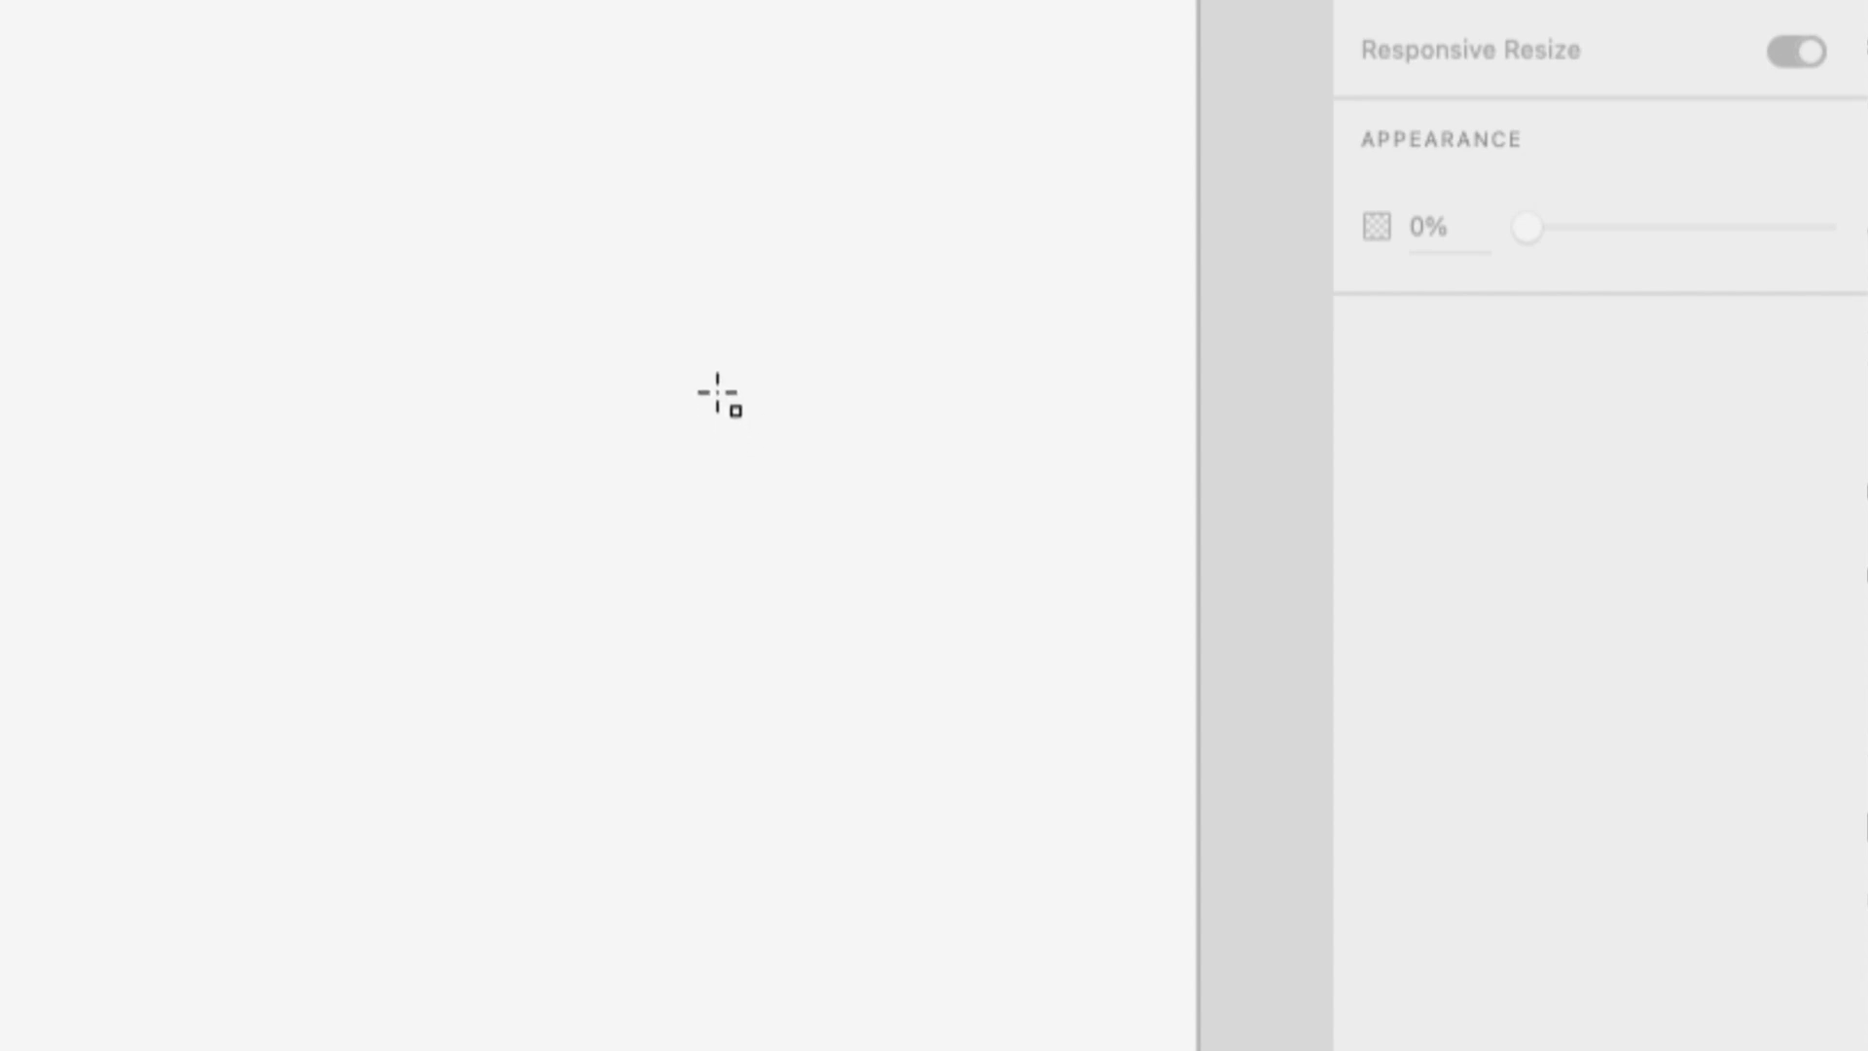
pyautogui.moveTo(700, 377); pyautogui.dragTo(832, 590)
pyautogui.press('Delete')
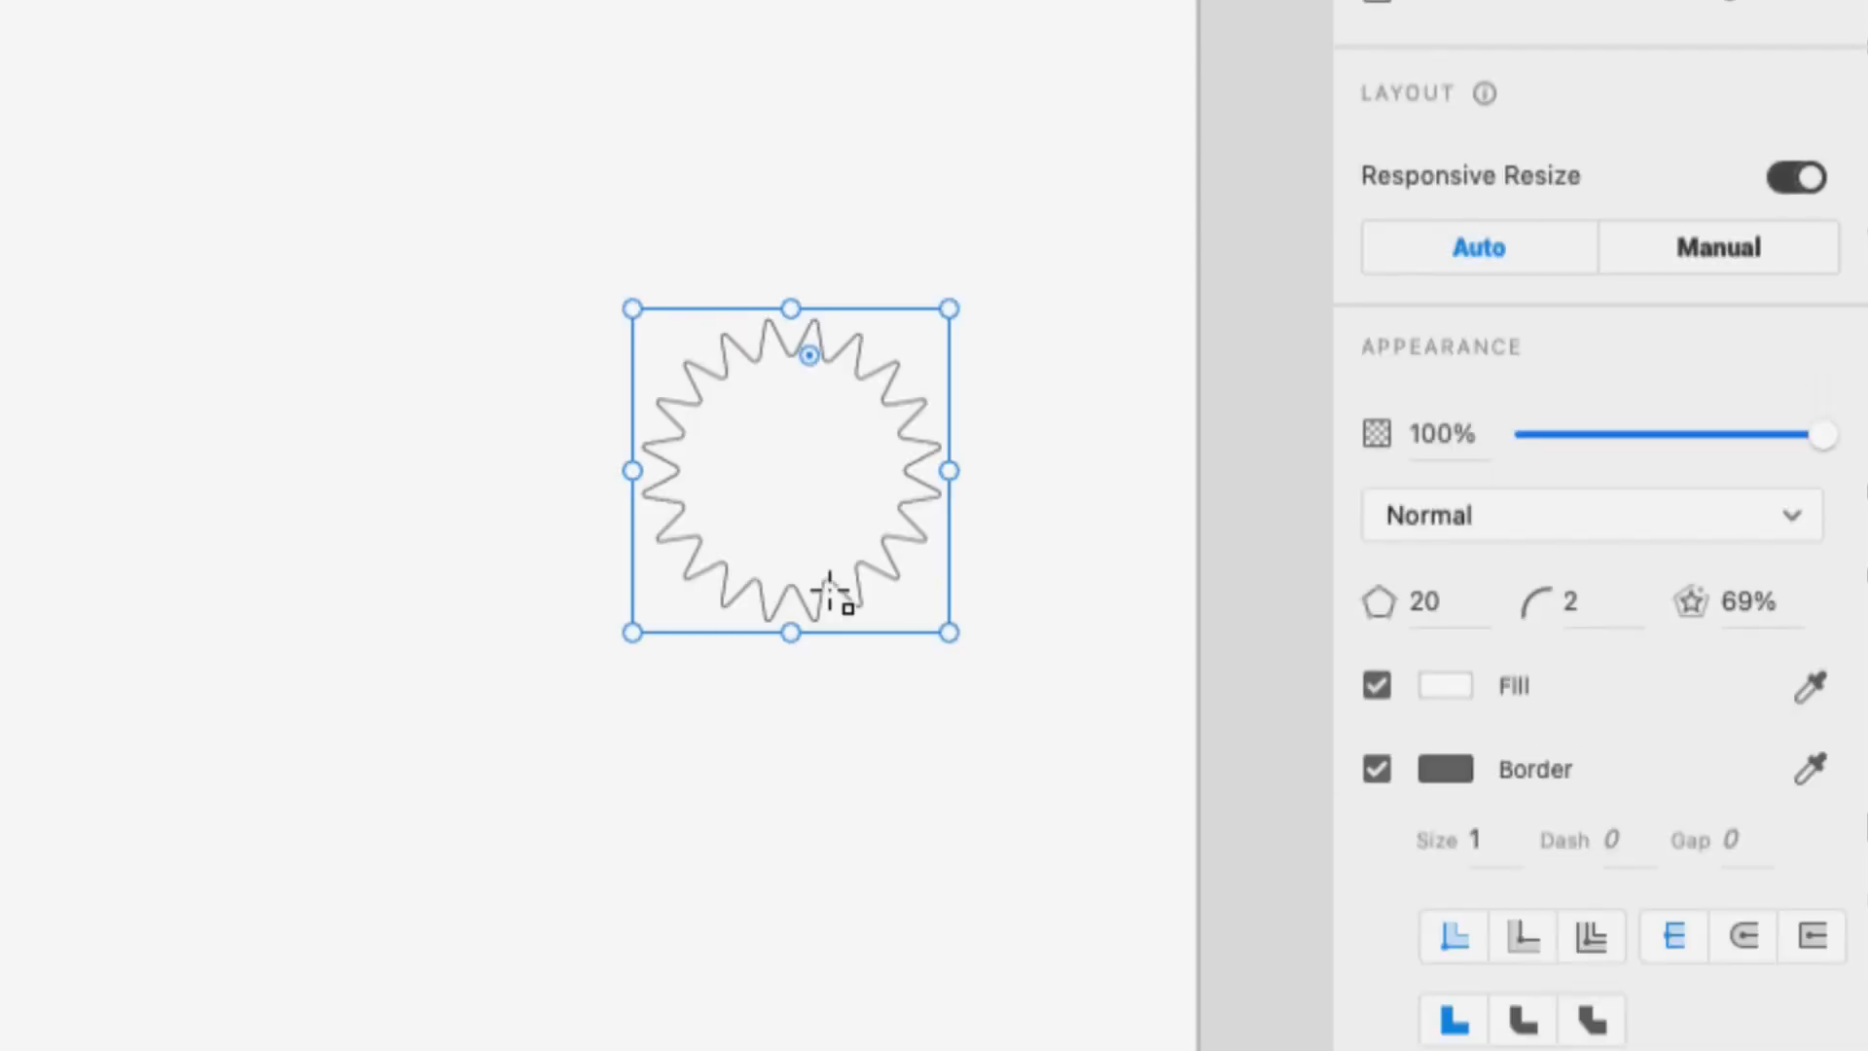
pyautogui.moveTo(830, 598); pyautogui.dragTo(834, 597)
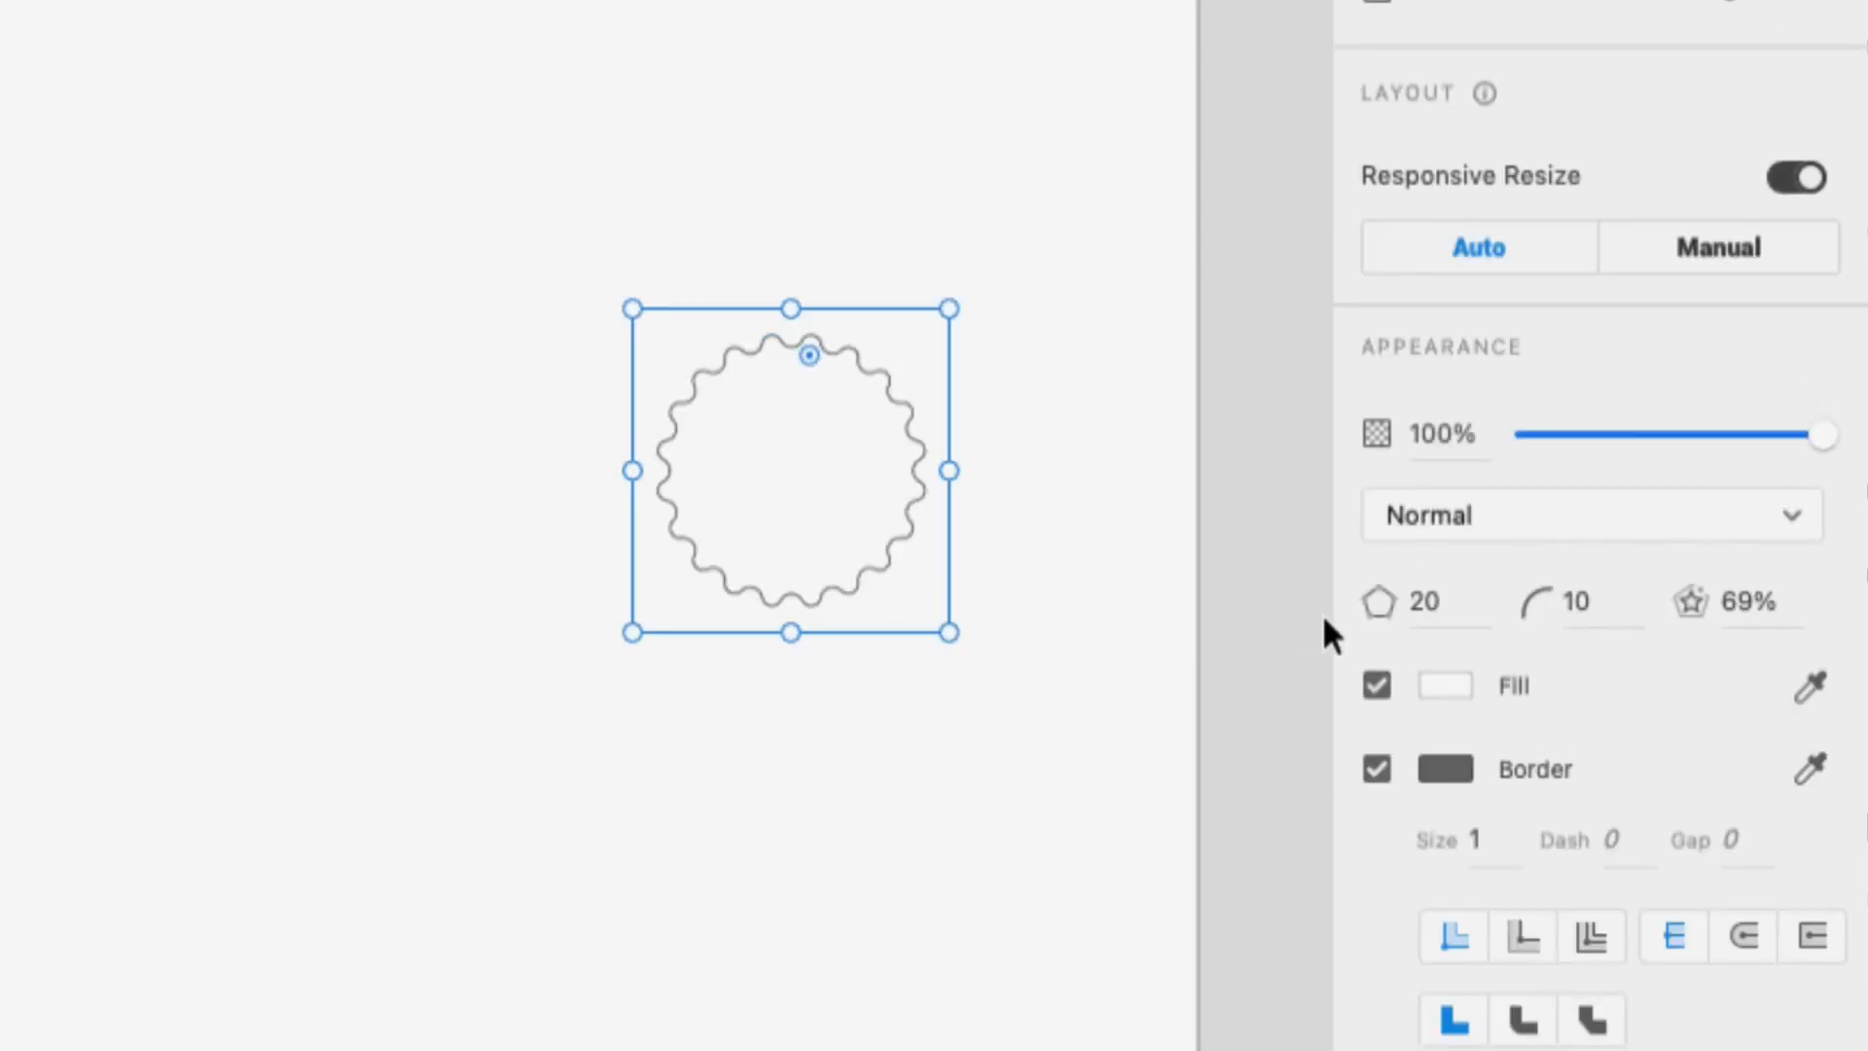
# Set the rounded star's corner count to 5
pyautogui.click(1460, 603)
pyautogui.write('5')
pyautogui.press('Return')
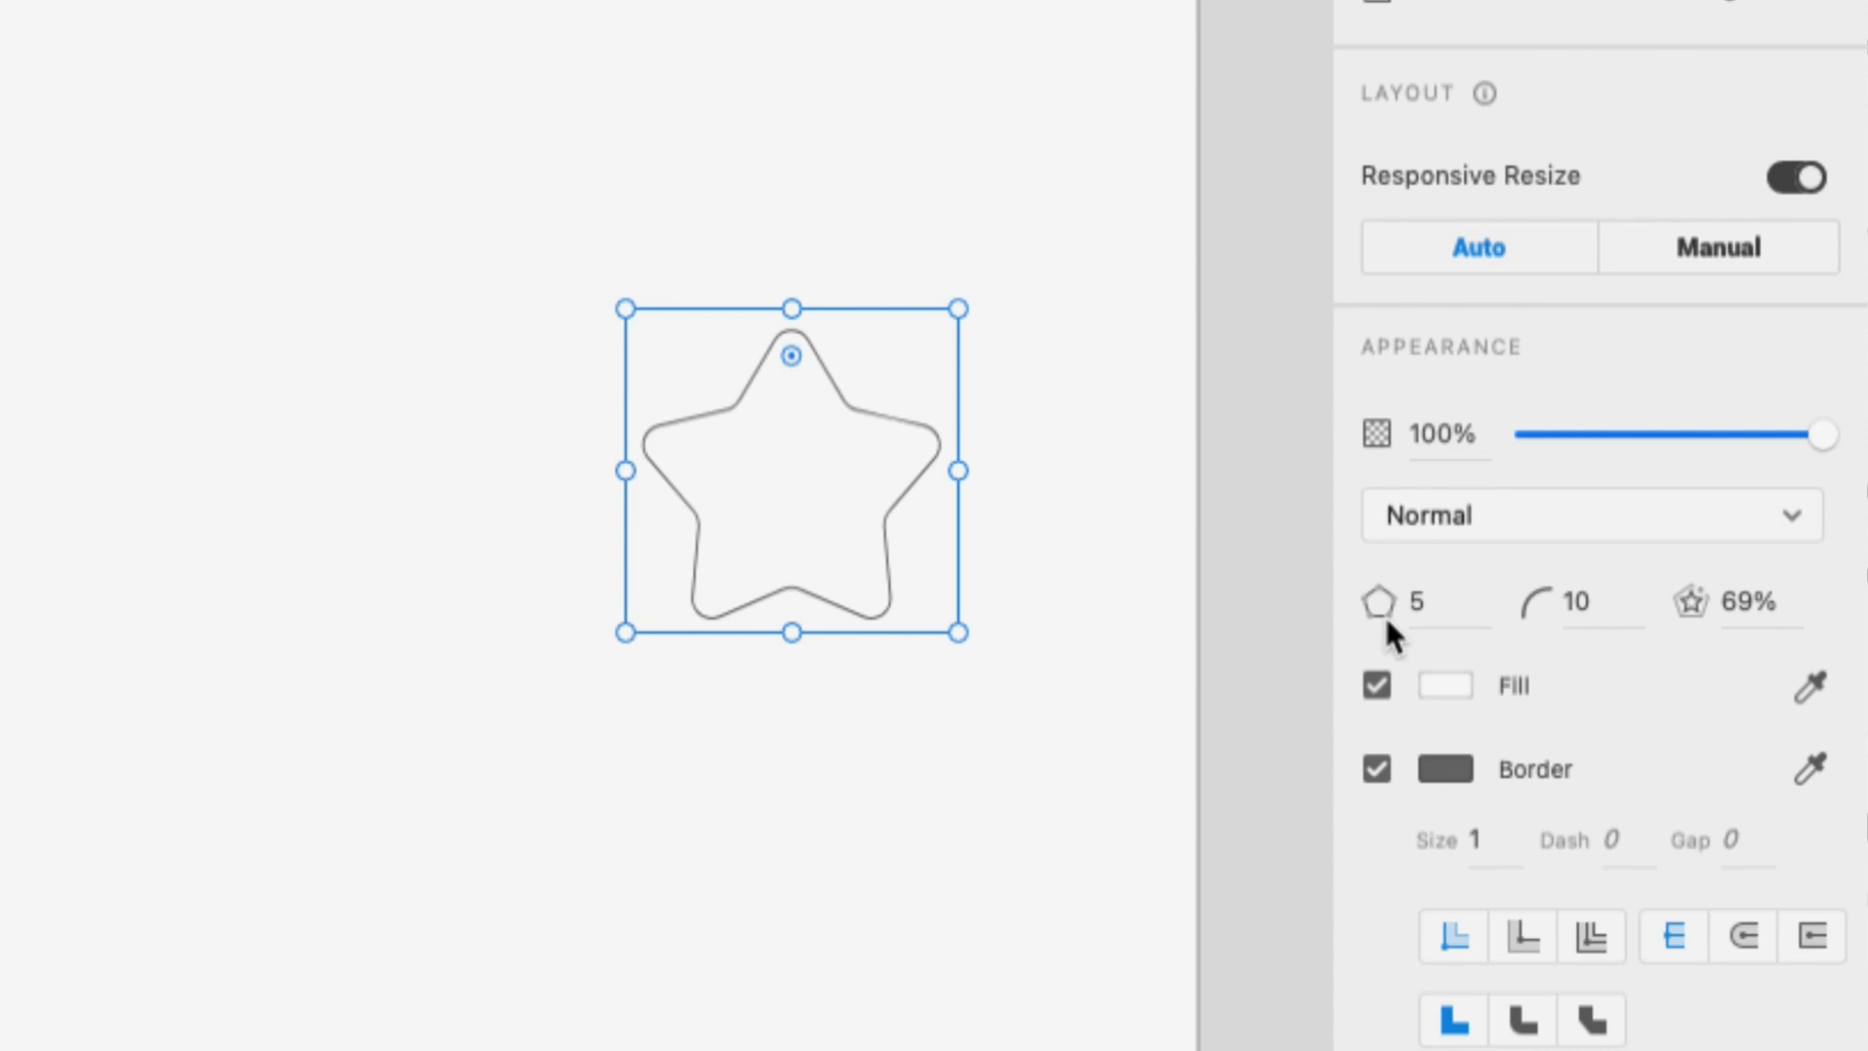
pyautogui.press('alt')
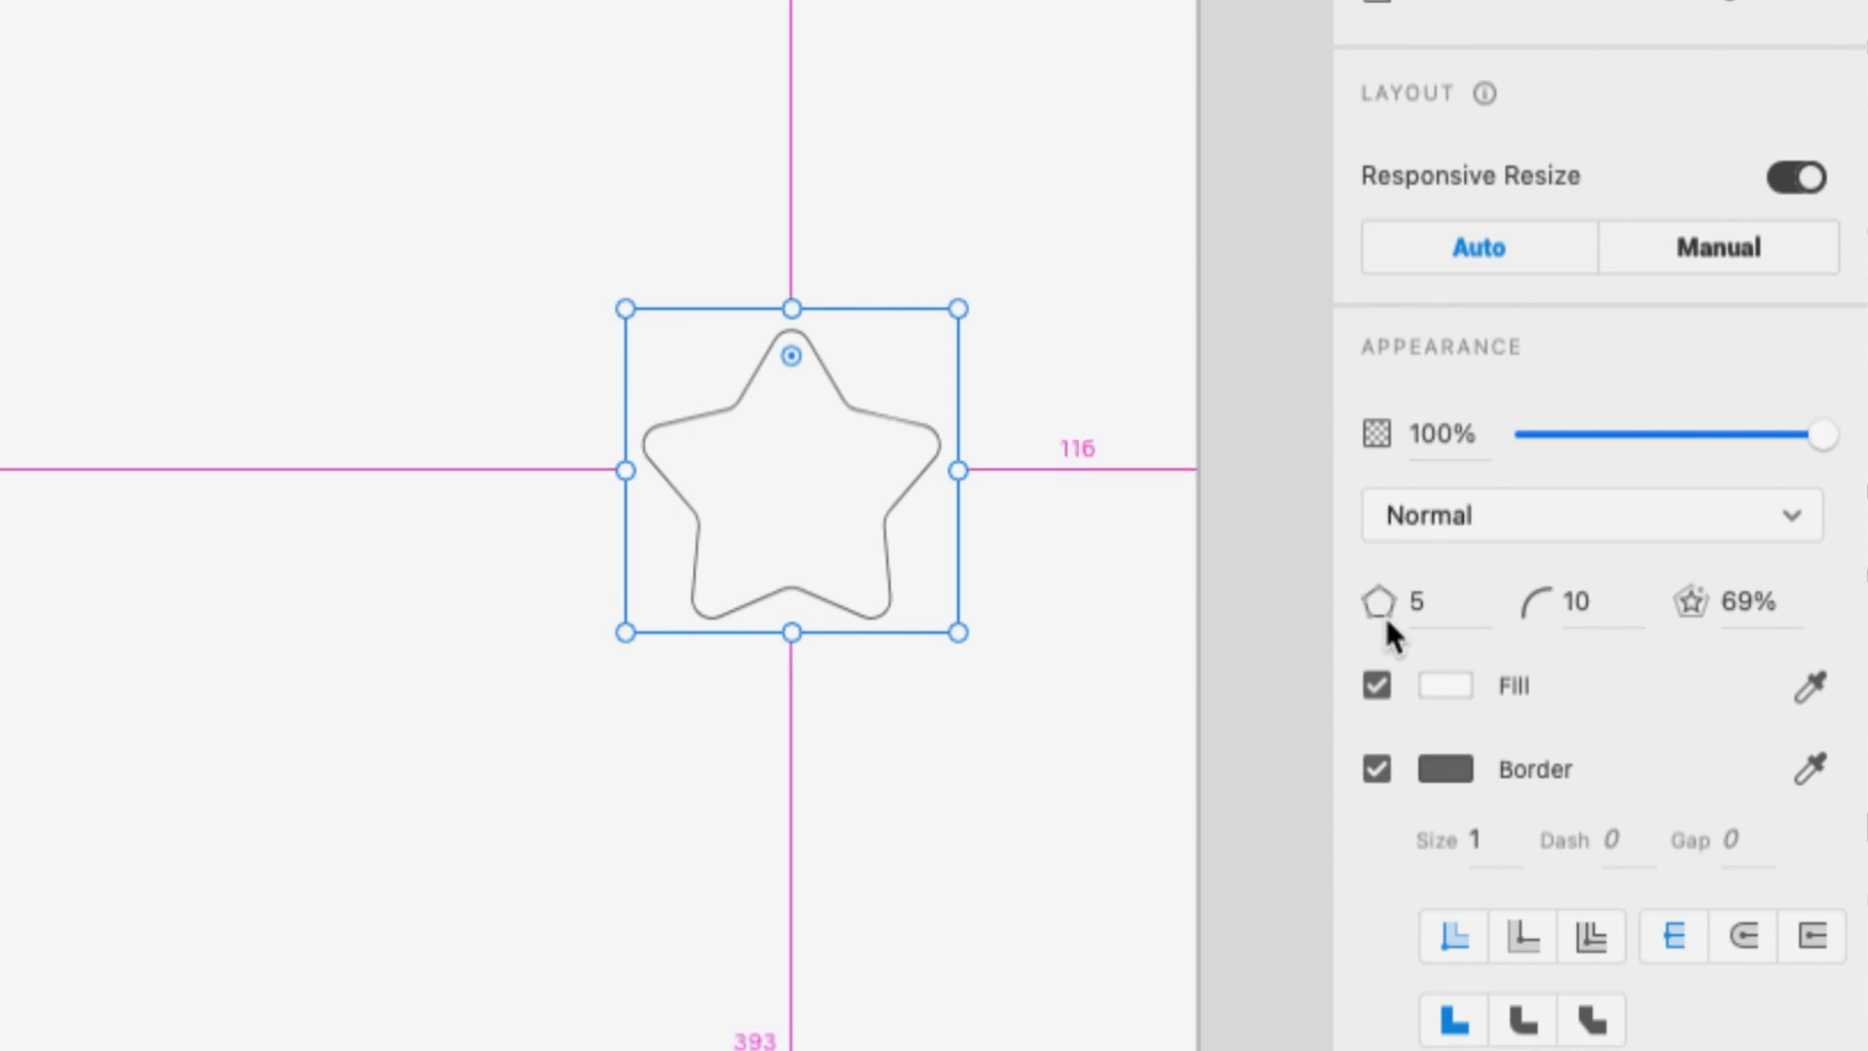
pyautogui.press('super+z')
pyautogui.press('super+z')
pyautogui.press('super+shift+z')
pyautogui.press('super+shift+z')
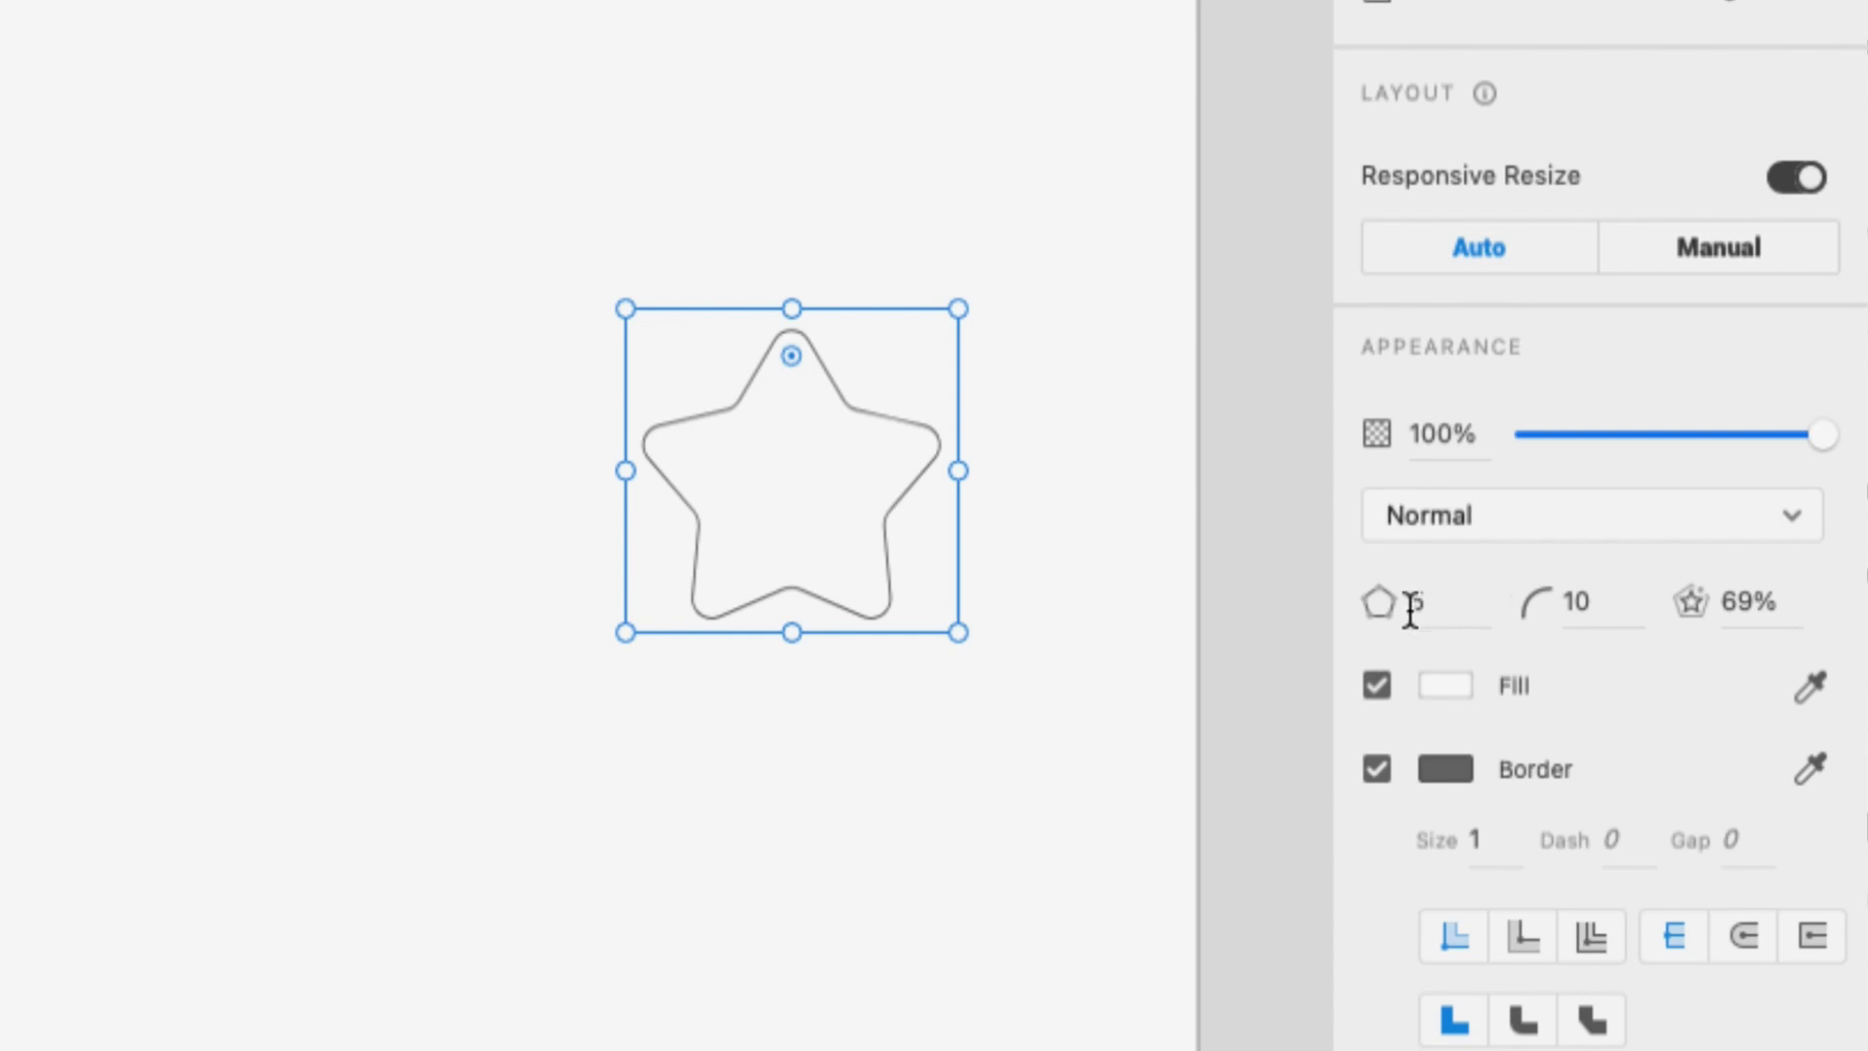
# Adjust the five-pointed star's star ratio to 47.21% and set its corner radius to 1
pyautogui.moveTo(851, 472)
pyautogui.moveTo(849, 407)
pyautogui.mouseDown()
pyautogui.moveTo(819, 440)
pyautogui.moveTo(834, 434)
pyautogui.mouseUp()
pyautogui.click(1604, 604)
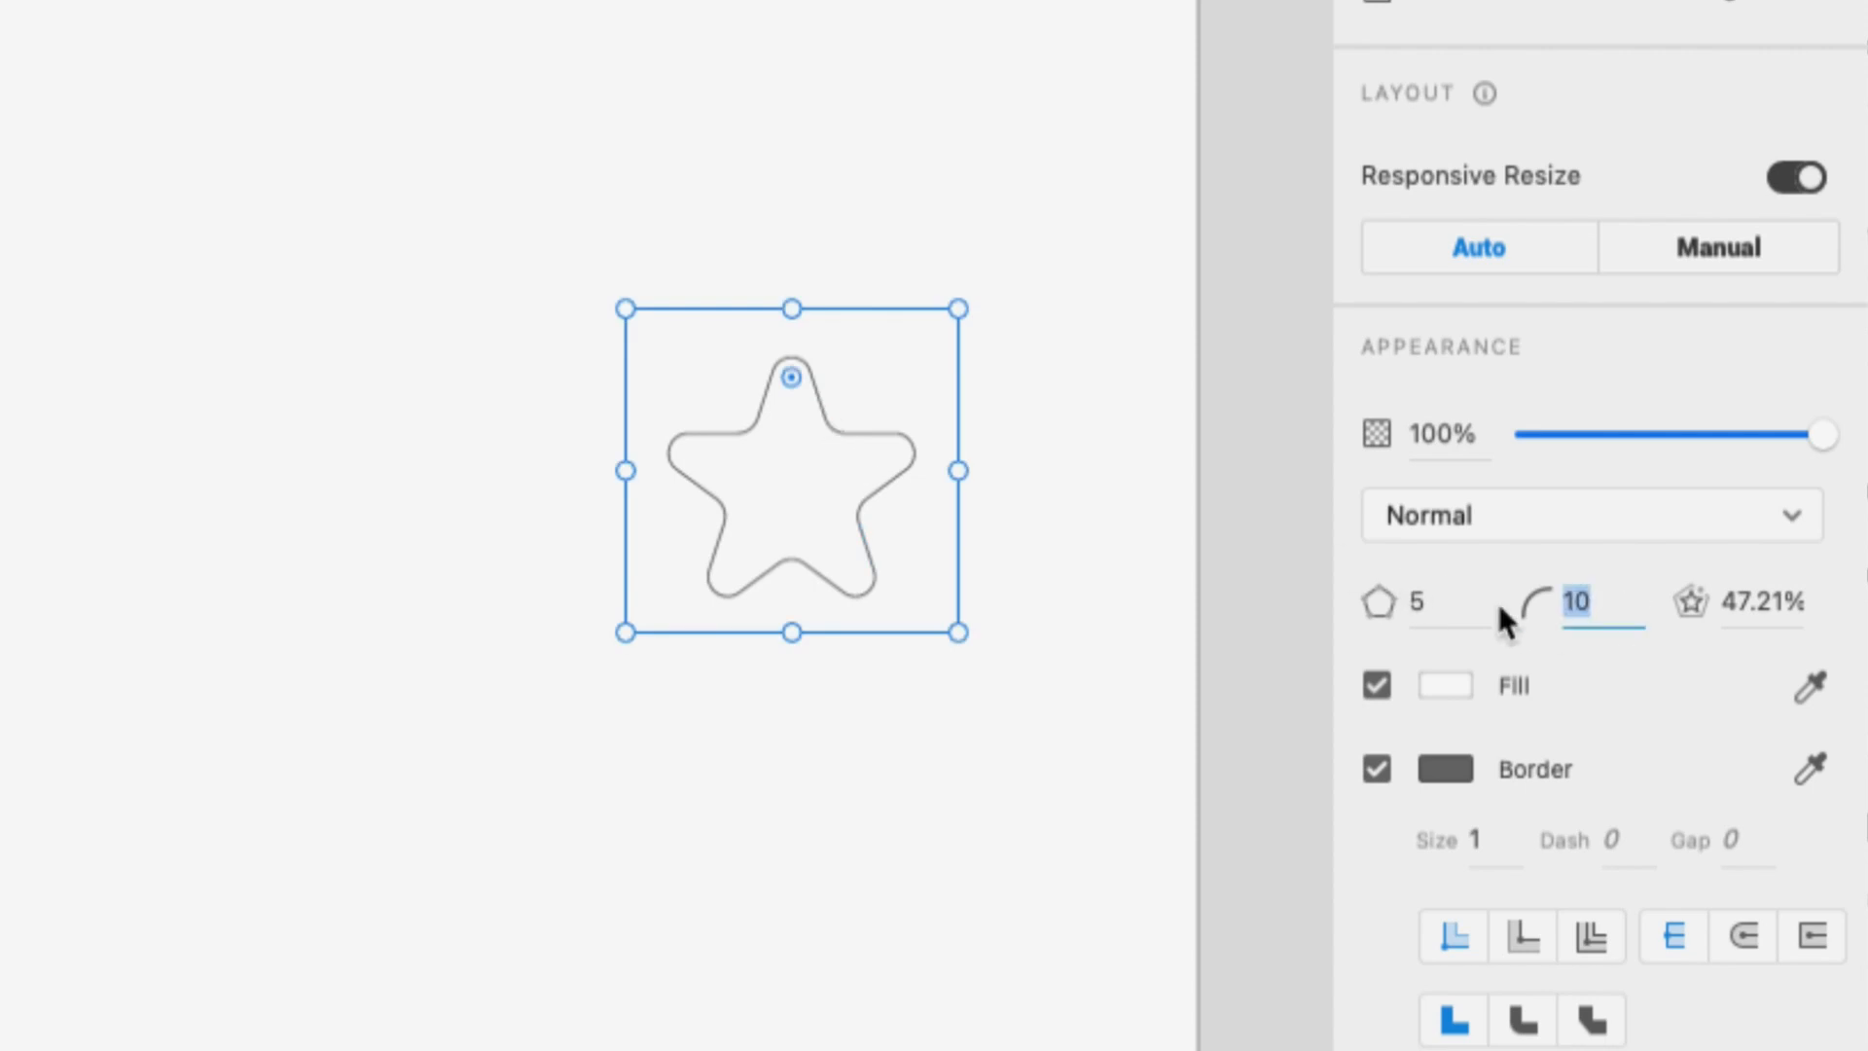
pyautogui.write('1')
pyautogui.press('Return')
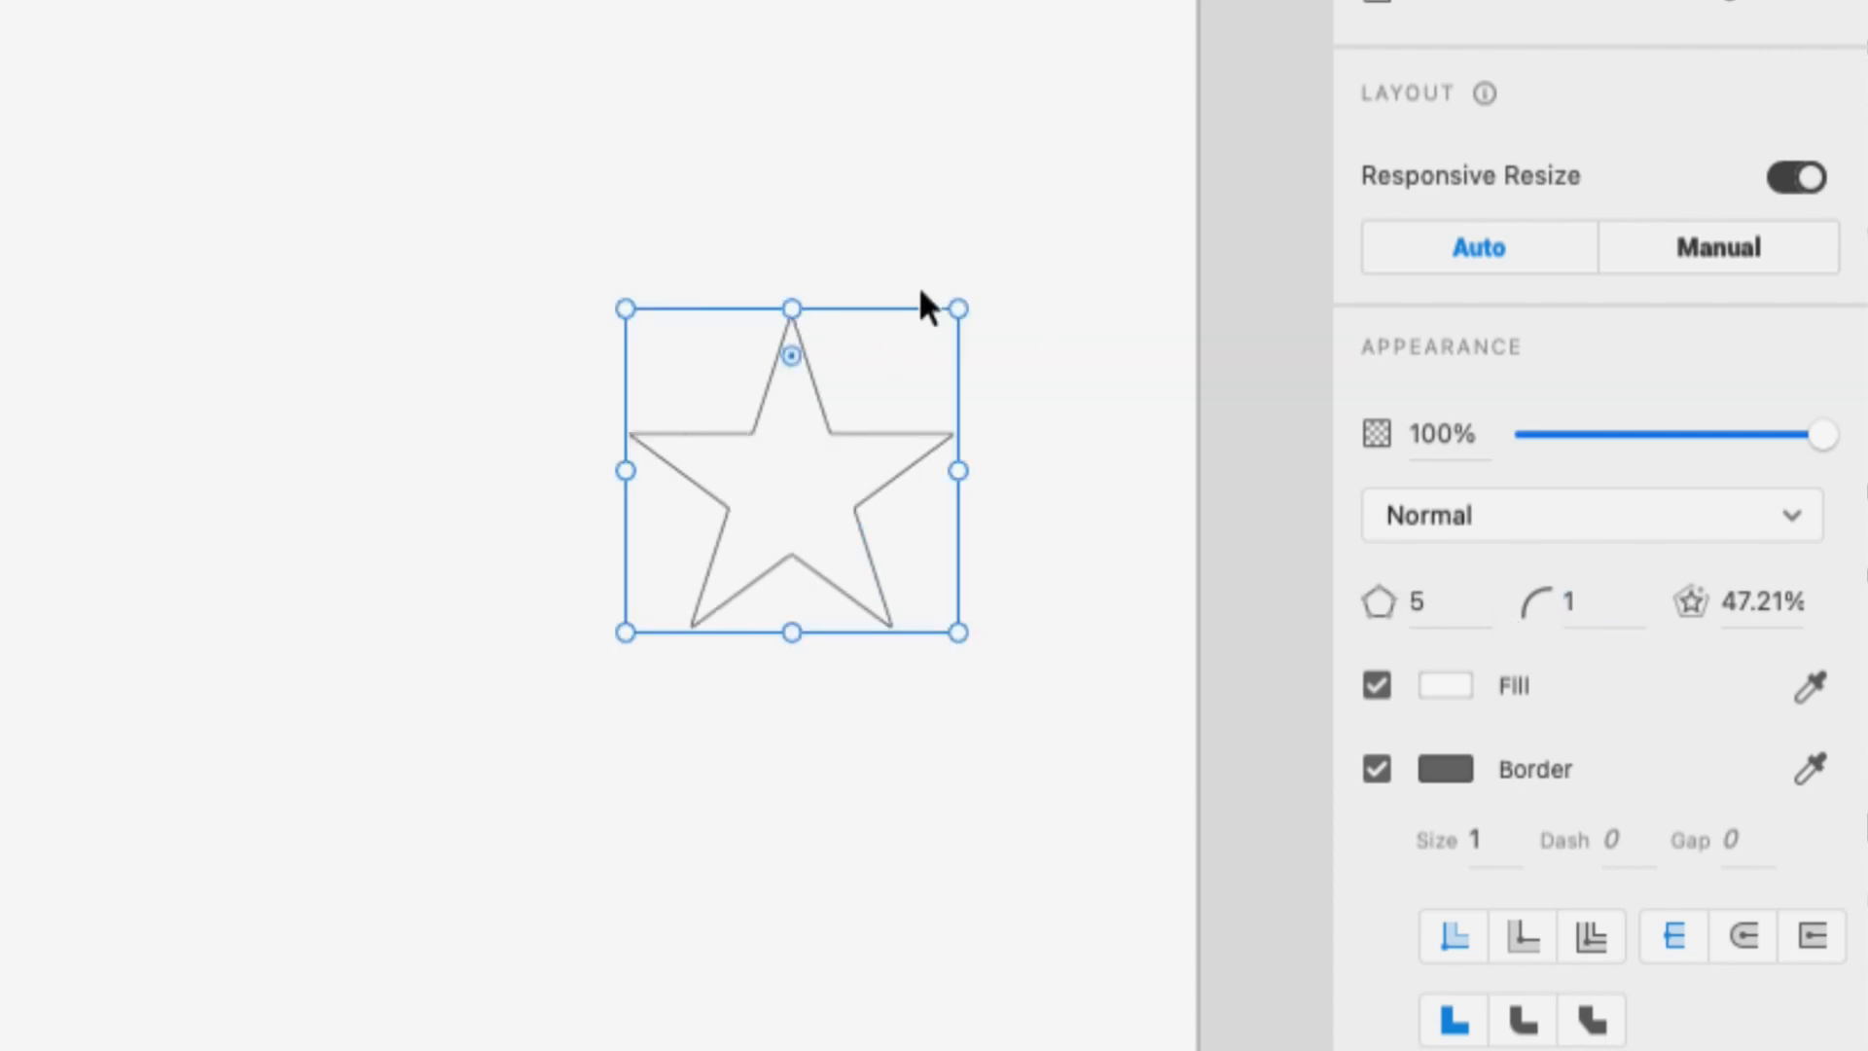
# Delete the five-pointed star and the large three-pointed star from the artboard
pyautogui.press('alt')
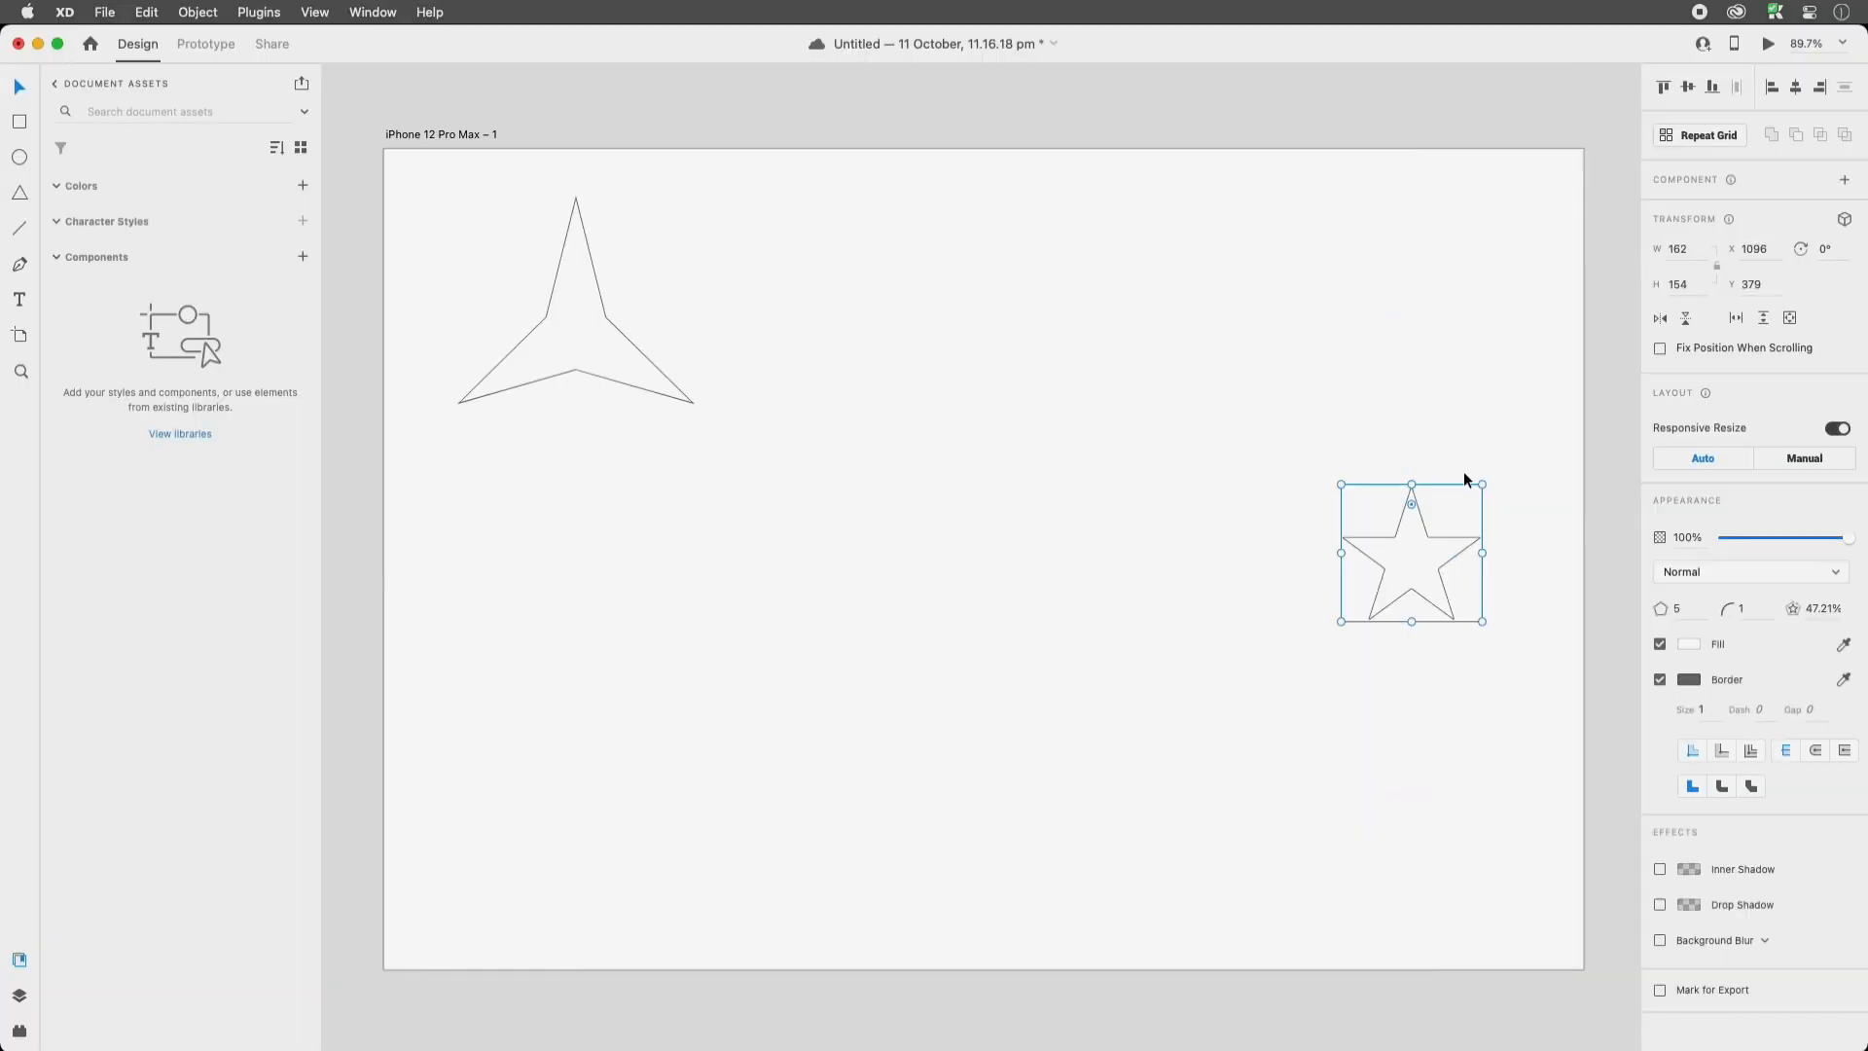
pyautogui.press('Delete')
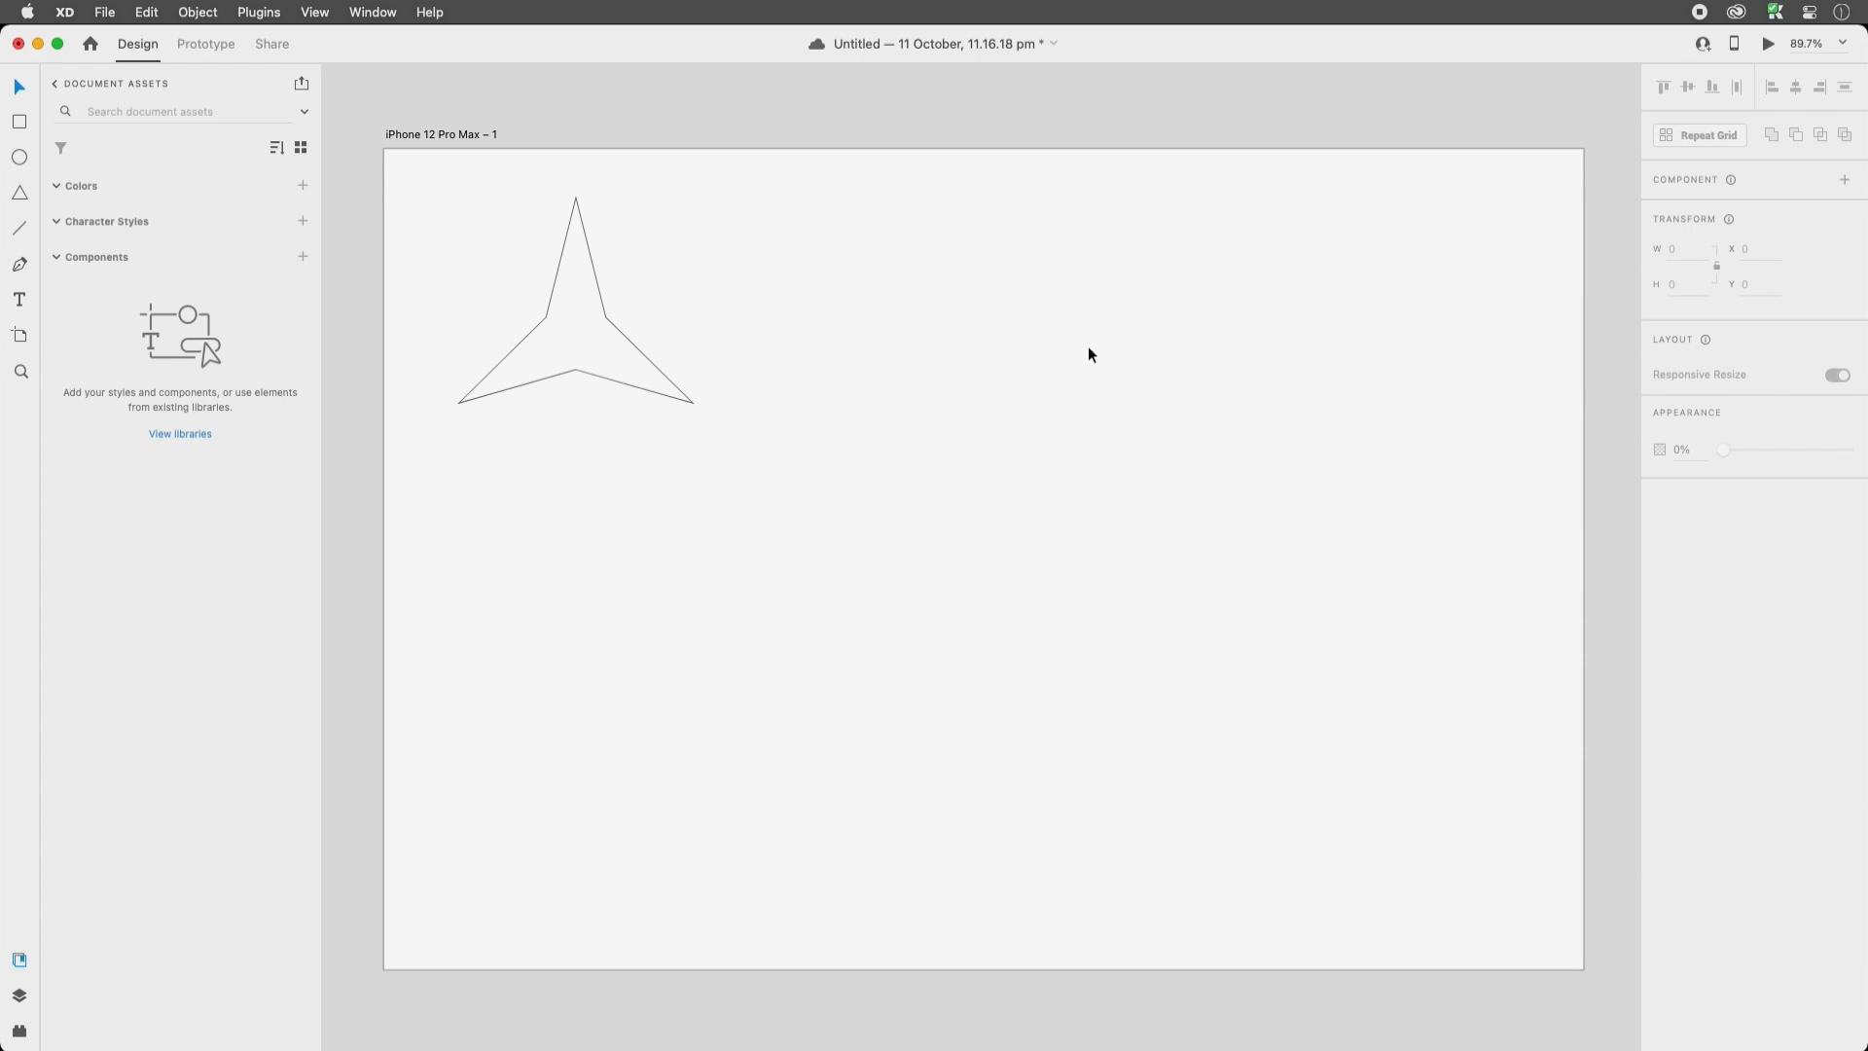
pyautogui.moveTo(1025, 333); pyautogui.dragTo(482, 469)
pyautogui.press('Delete')
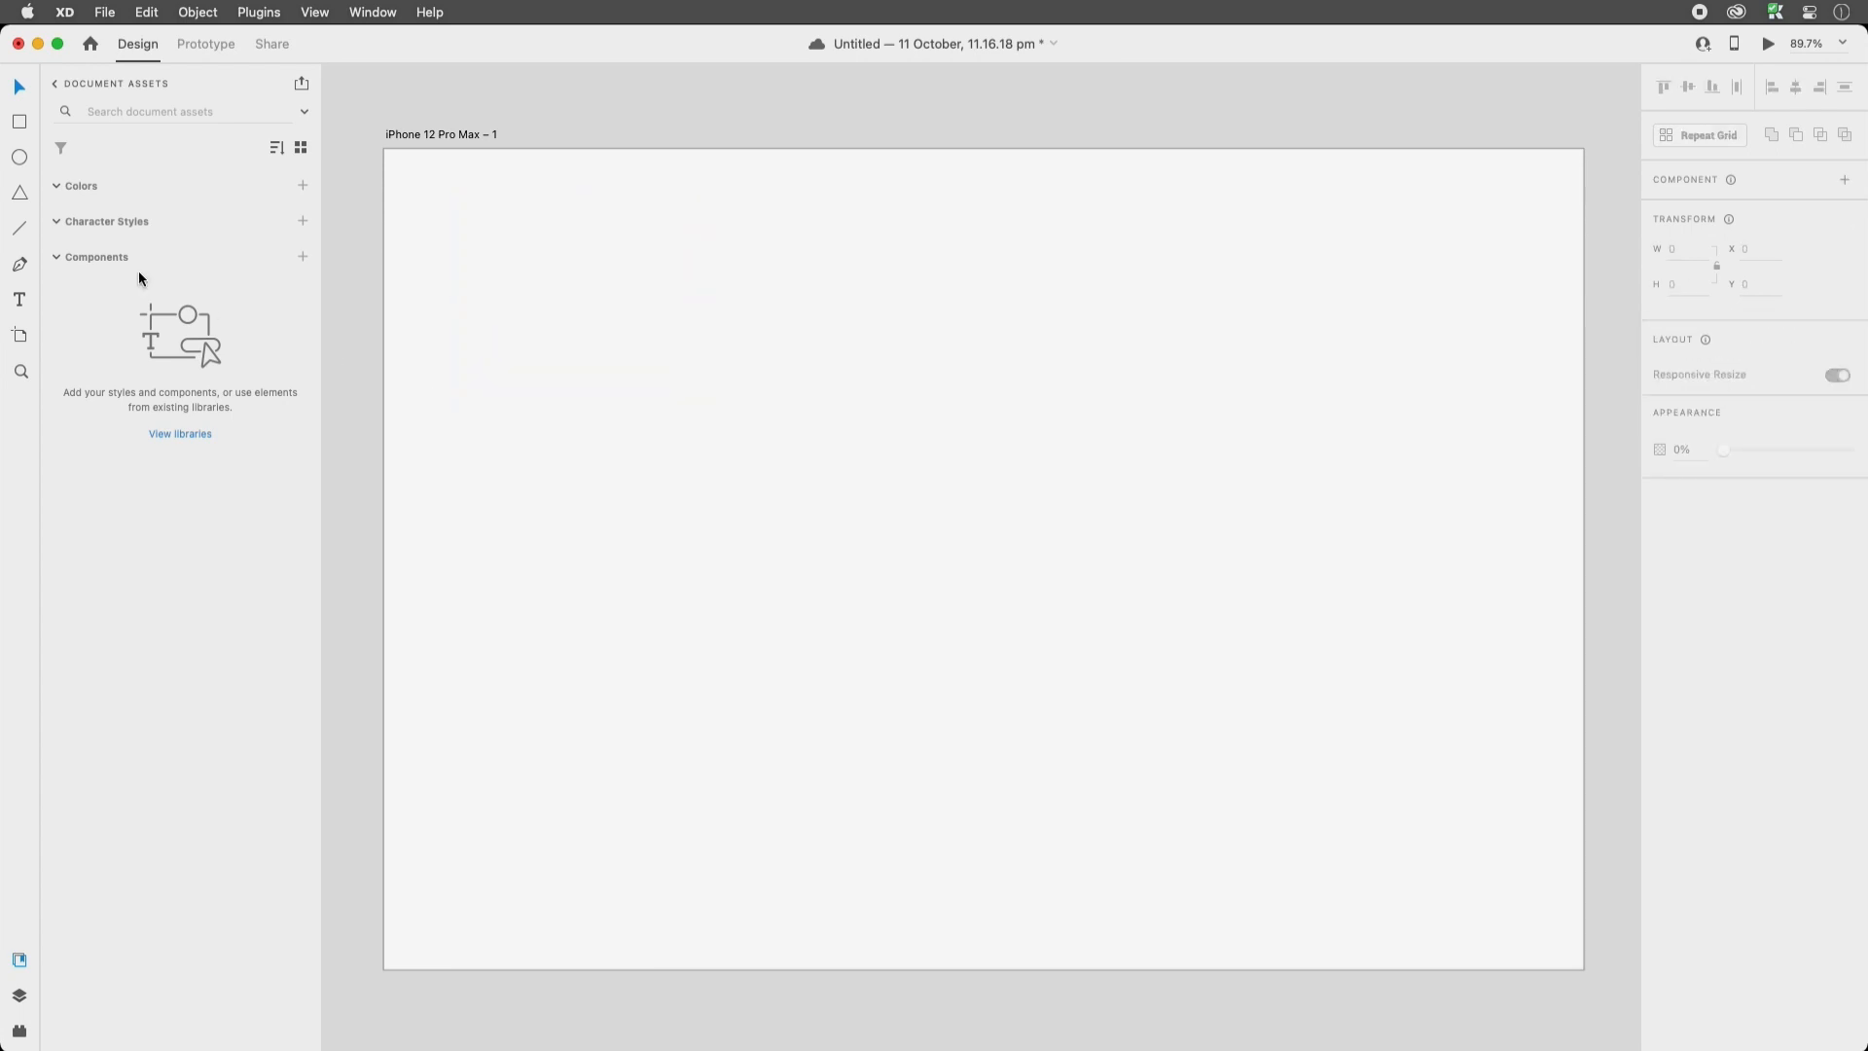
# Draw a horizontal line about 874 wide near the artboard's middle and a diagonal line about 784 by 686 crossing it
pyautogui.click(19, 227)
pyautogui.moveTo(649, 559)
pyautogui.mouseDown()
pyautogui.moveTo(1151, 596)
pyautogui.moveTo(1170, 560)
pyautogui.moveTo(1002, 288)
pyautogui.moveTo(768, 282)
pyautogui.moveTo(596, 613)
pyautogui.moveTo(1449, 310)
pyautogui.moveTo(1034, 450)
pyautogui.moveTo(1101, 237)
pyautogui.moveTo(542, 195)
pyautogui.moveTo(692, 825)
pyautogui.moveTo(978, 477)
pyautogui.moveTo(546, 400)
pyautogui.moveTo(1110, 759)
pyautogui.moveTo(855, 360)
pyautogui.moveTo(1122, 376)
pyautogui.moveTo(1122, 517)
pyautogui.moveTo(1289, 534)
pyautogui.moveTo(1413, 400)
pyautogui.mouseUp()
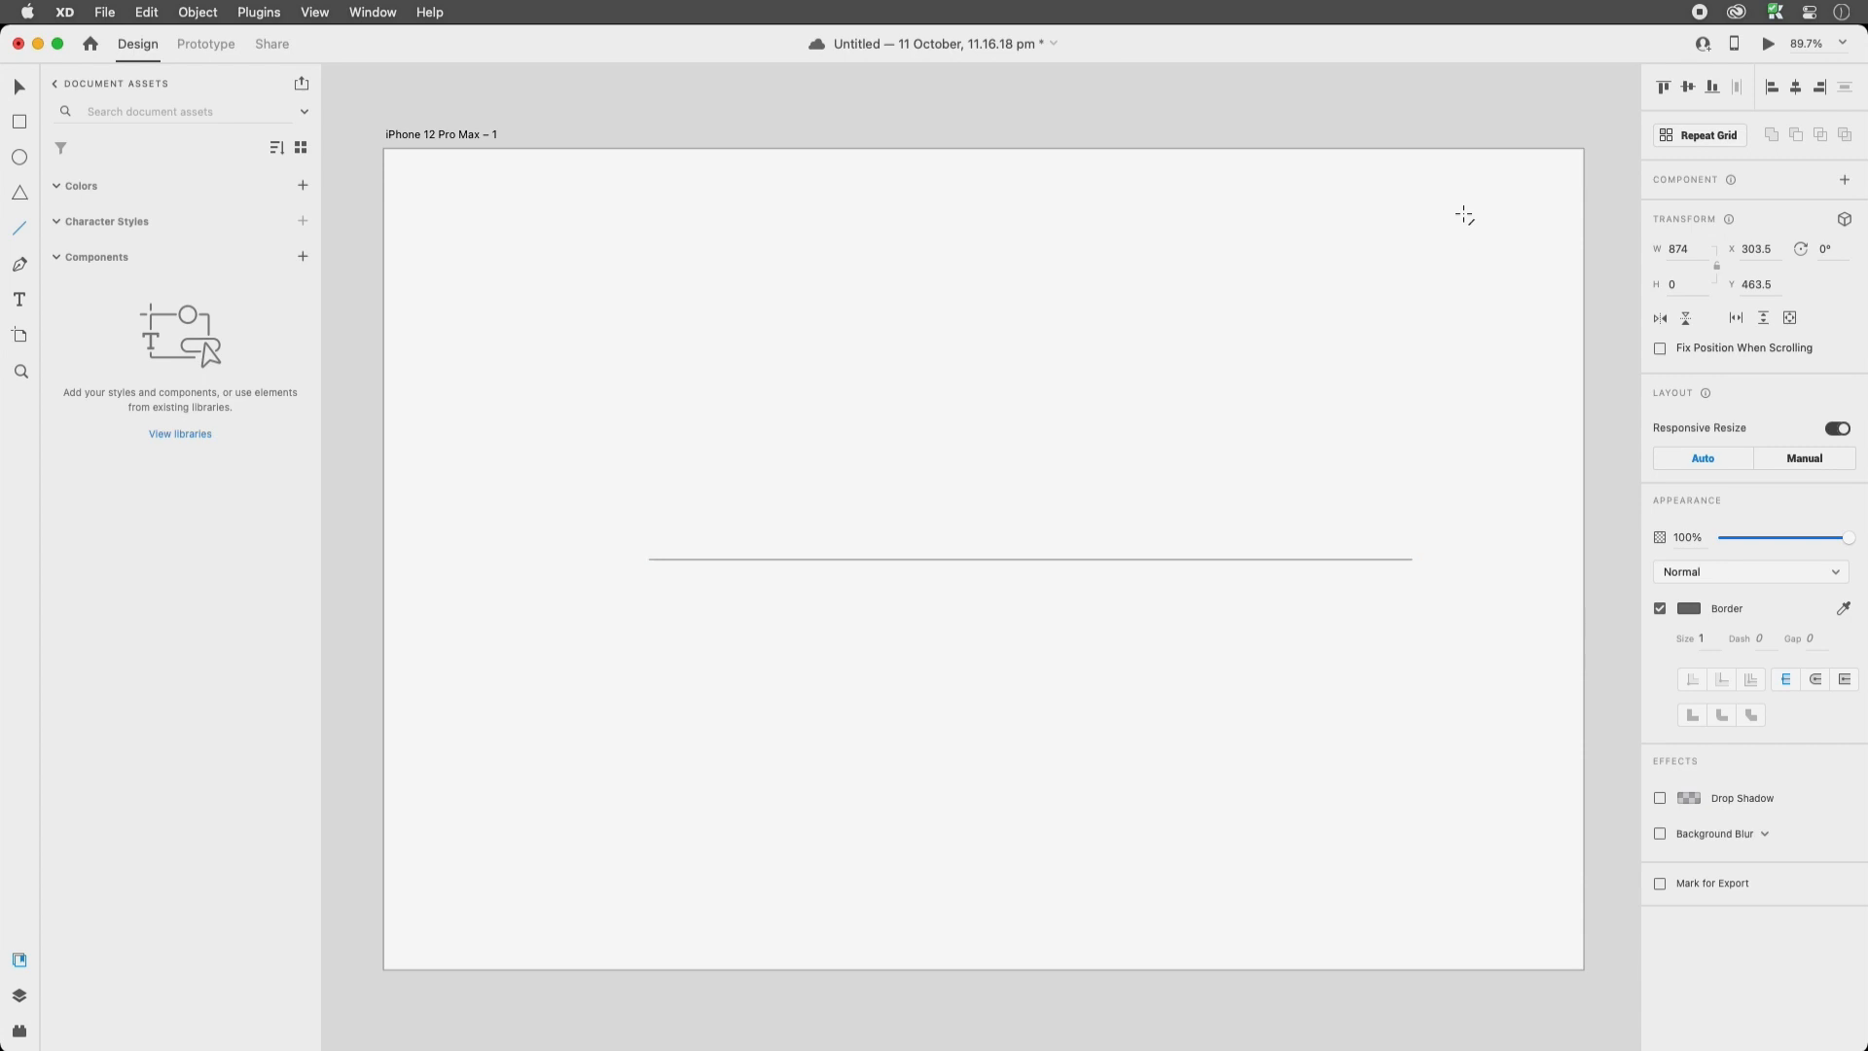
pyautogui.moveTo(1481, 207)
pyautogui.mouseDown()
pyautogui.moveTo(1118, 459)
pyautogui.moveTo(655, 448)
pyautogui.moveTo(542, 487)
pyautogui.moveTo(646, 622)
pyautogui.moveTo(1531, 743)
pyautogui.moveTo(544, 819)
pyautogui.moveTo(492, 560)
pyautogui.moveTo(467, 688)
pyautogui.moveTo(513, 742)
pyautogui.moveTo(799, 814)
pyautogui.mouseUp()
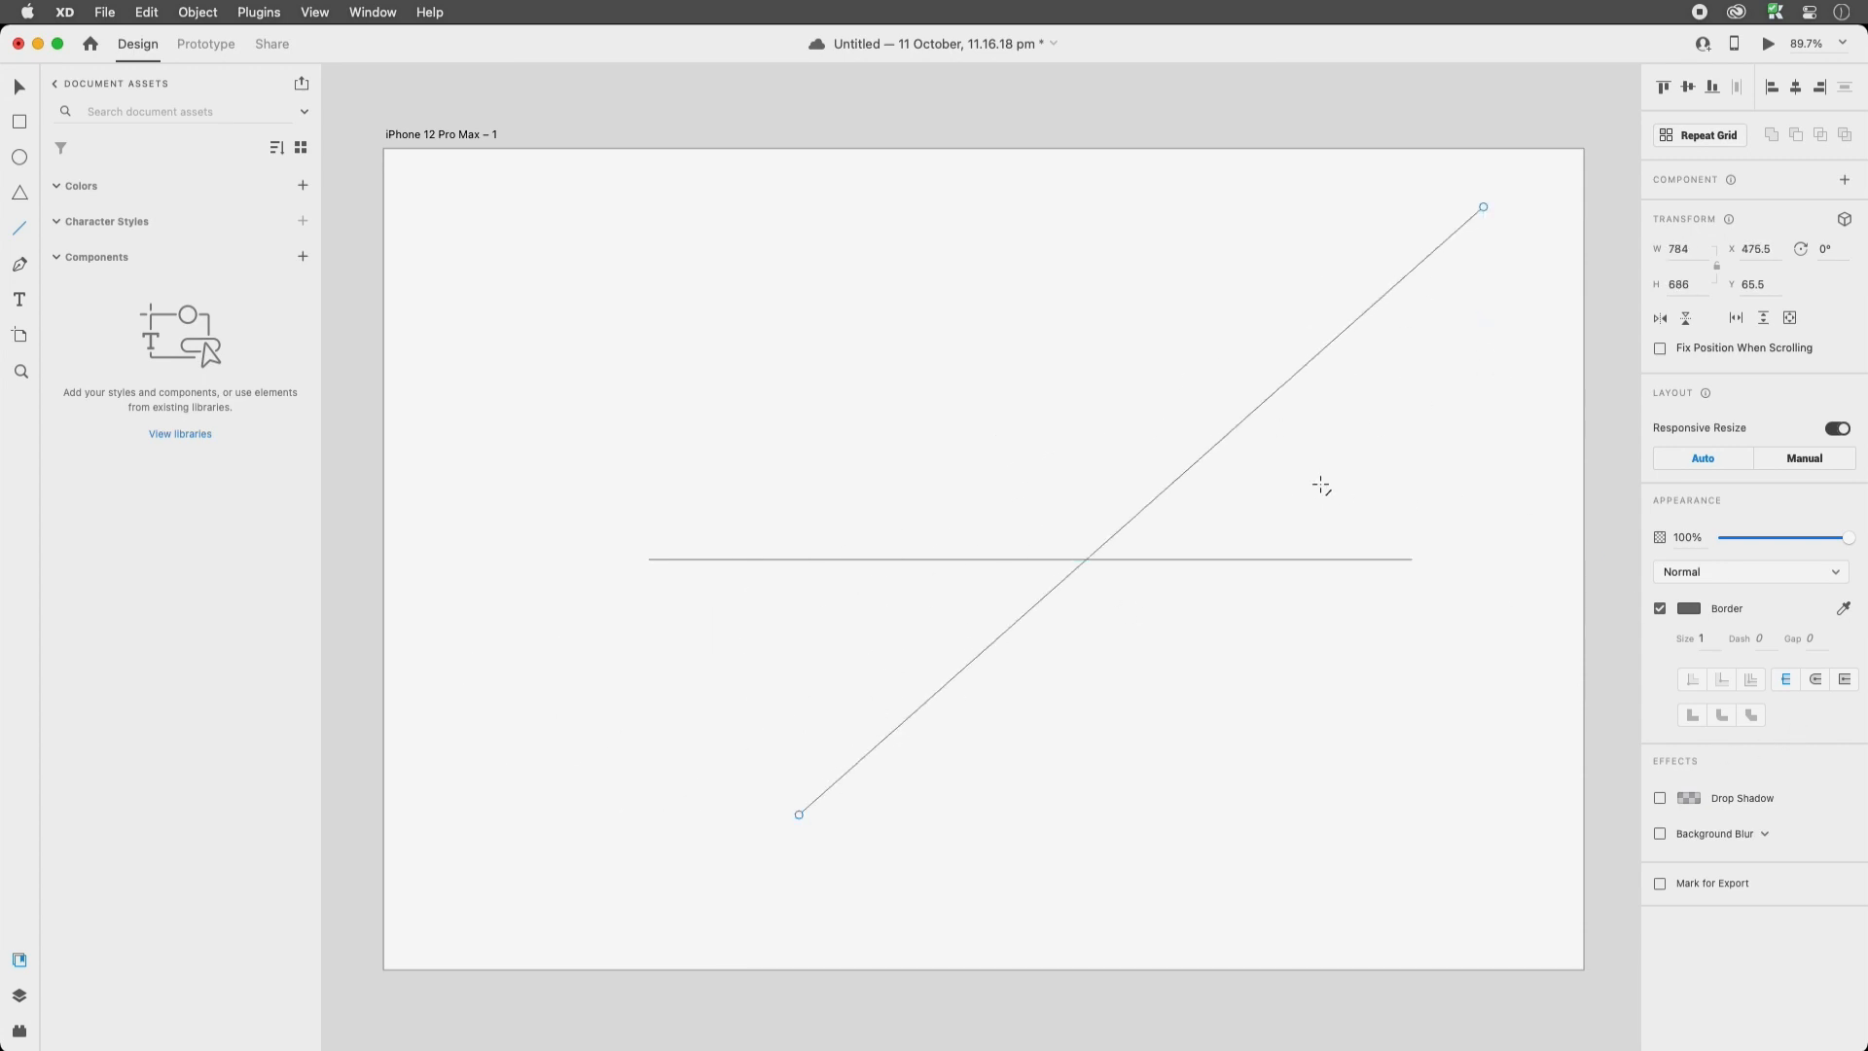
# Move the diagonal line and shorten it by its end points to a short slanted stroke in the artboard's lower right
pyautogui.press('v')
pyautogui.moveTo(1248, 416); pyautogui.dragTo(1286, 458)
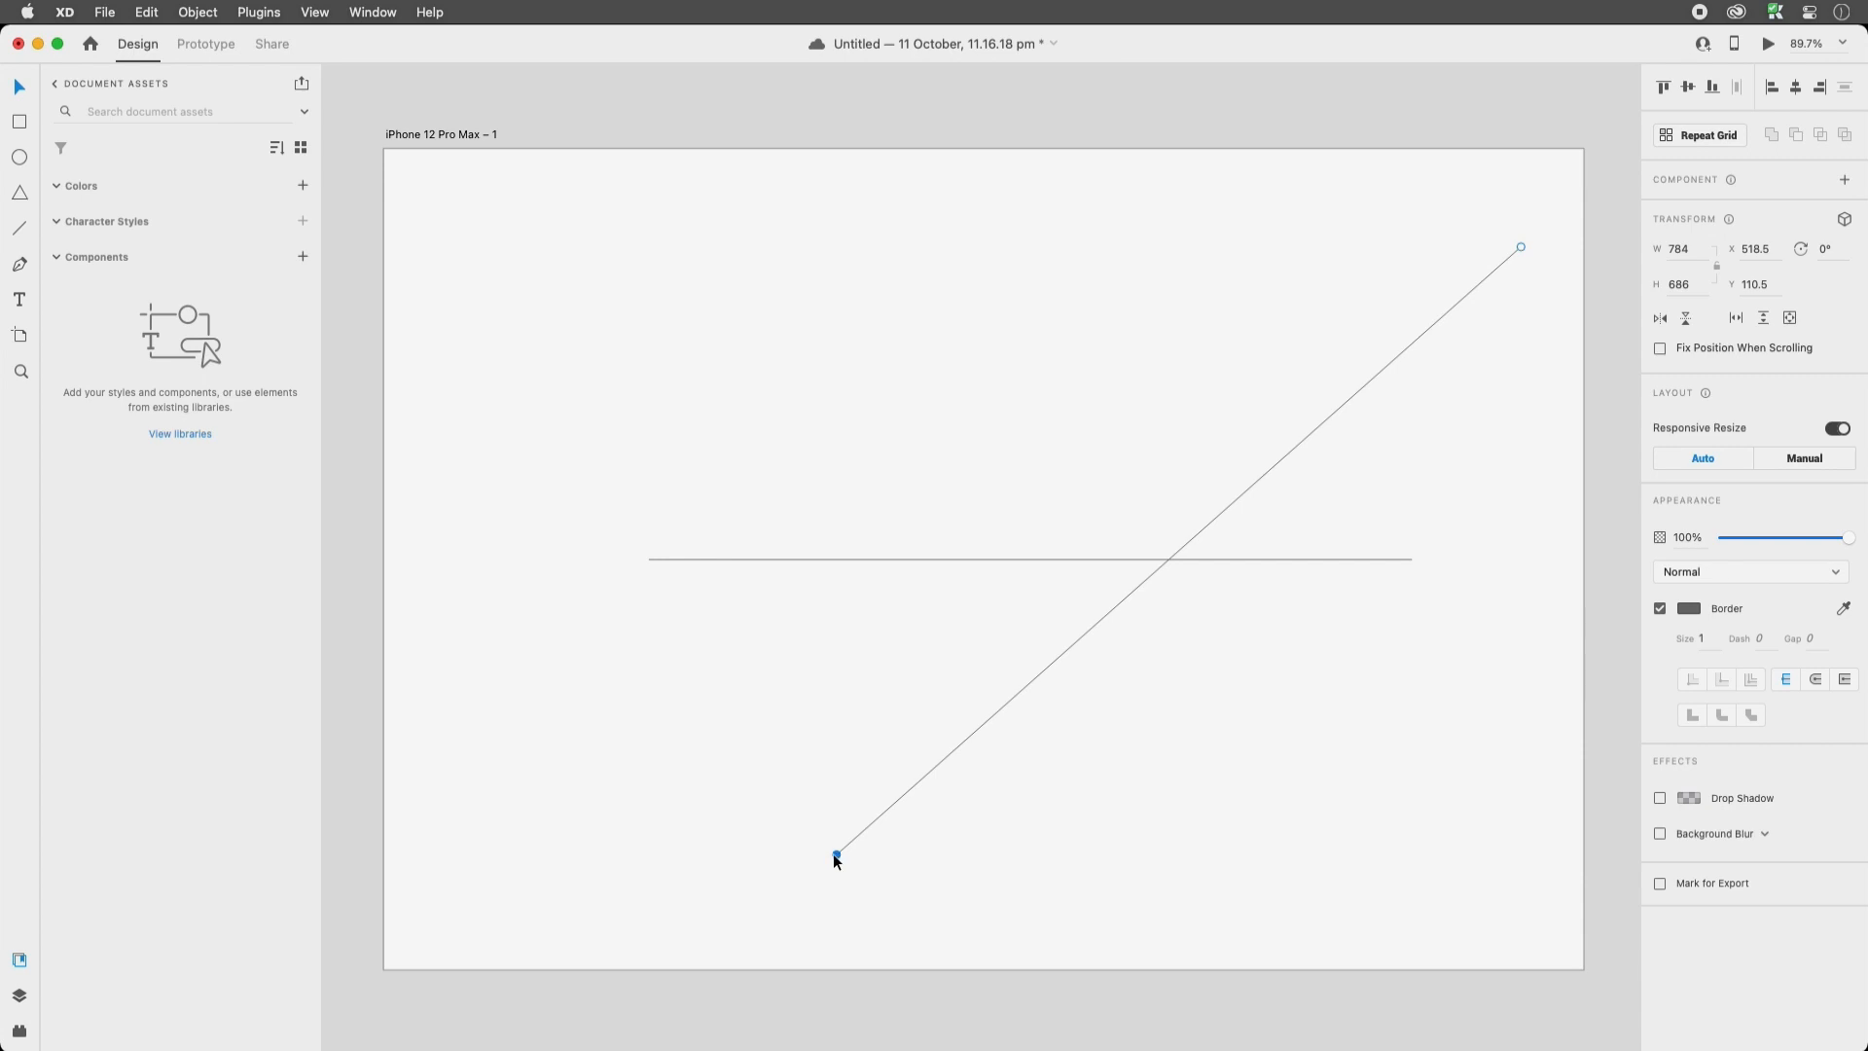
pyautogui.moveTo(835, 856); pyautogui.dragTo(1320, 435)
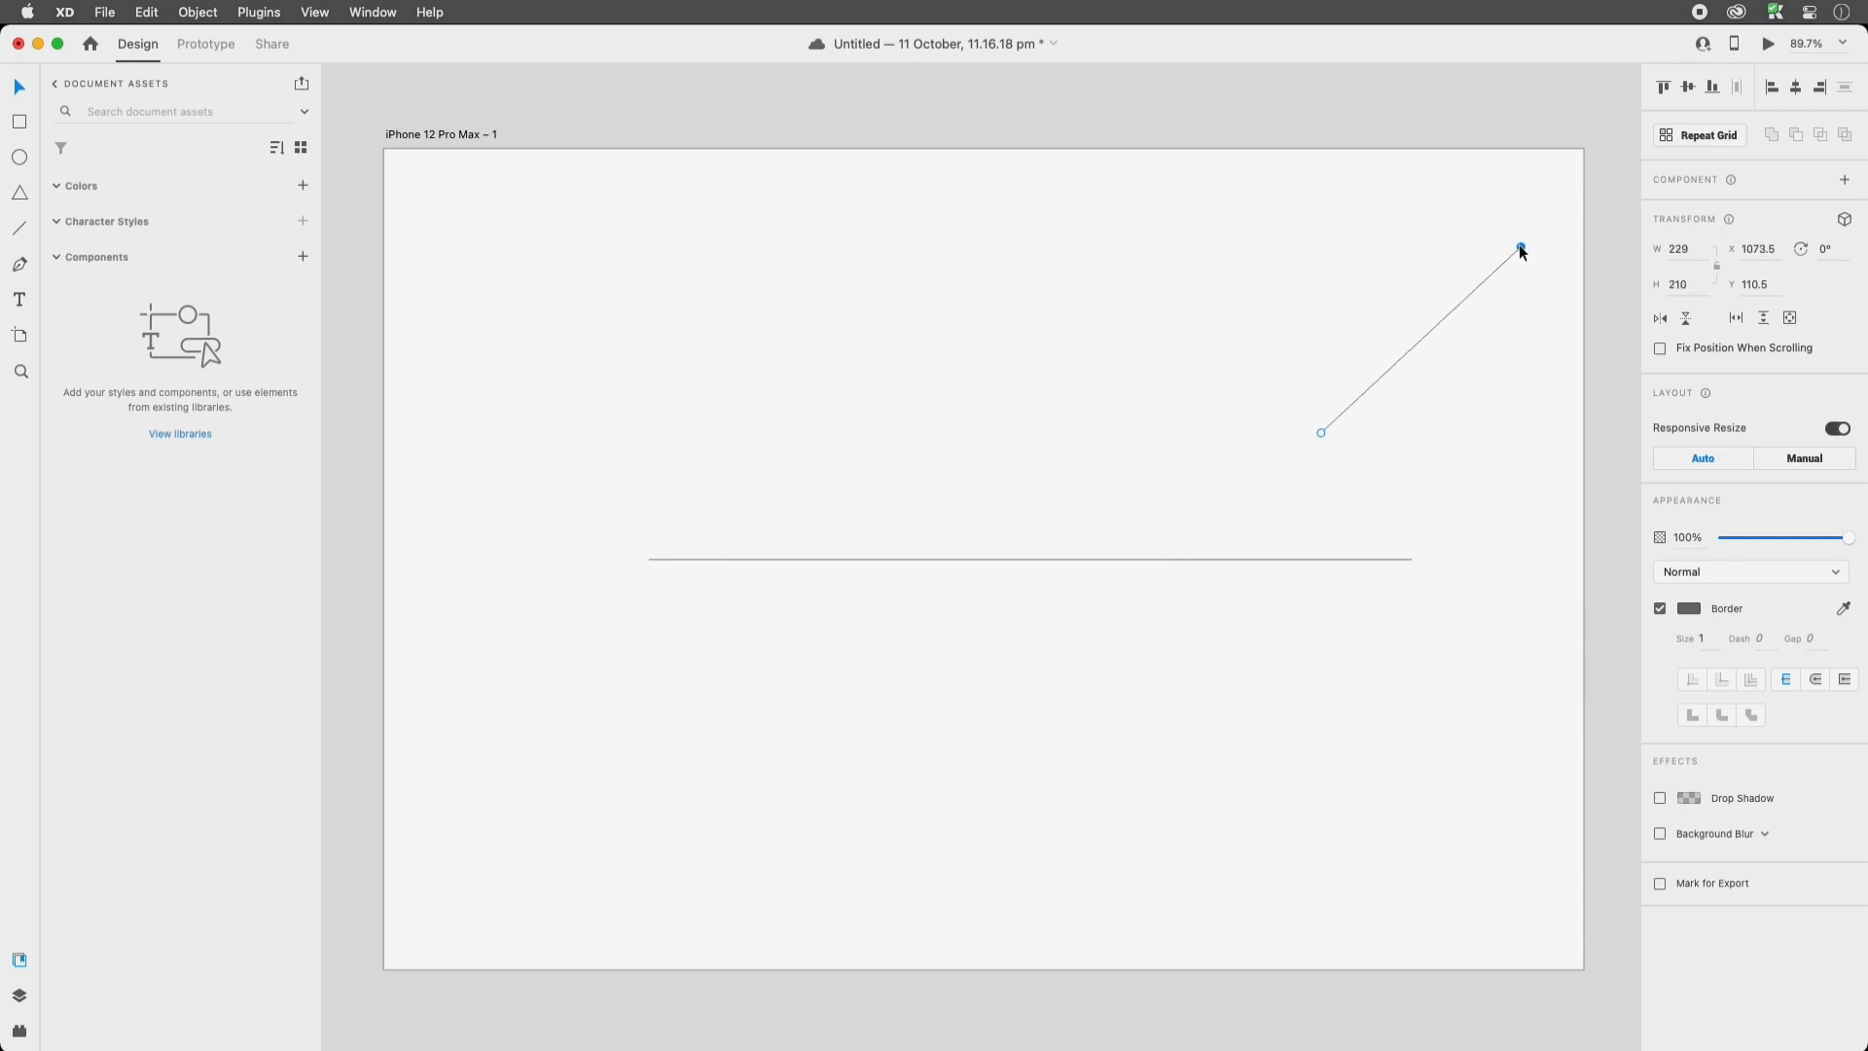
pyautogui.moveTo(1521, 247); pyautogui.dragTo(1391, 644)
# Shorten the horizontal line to about 487 and move it to about X 819.5, Y 487.5, above the short slanted line
pyautogui.moveTo(1412, 559); pyautogui.dragTo(1086, 562)
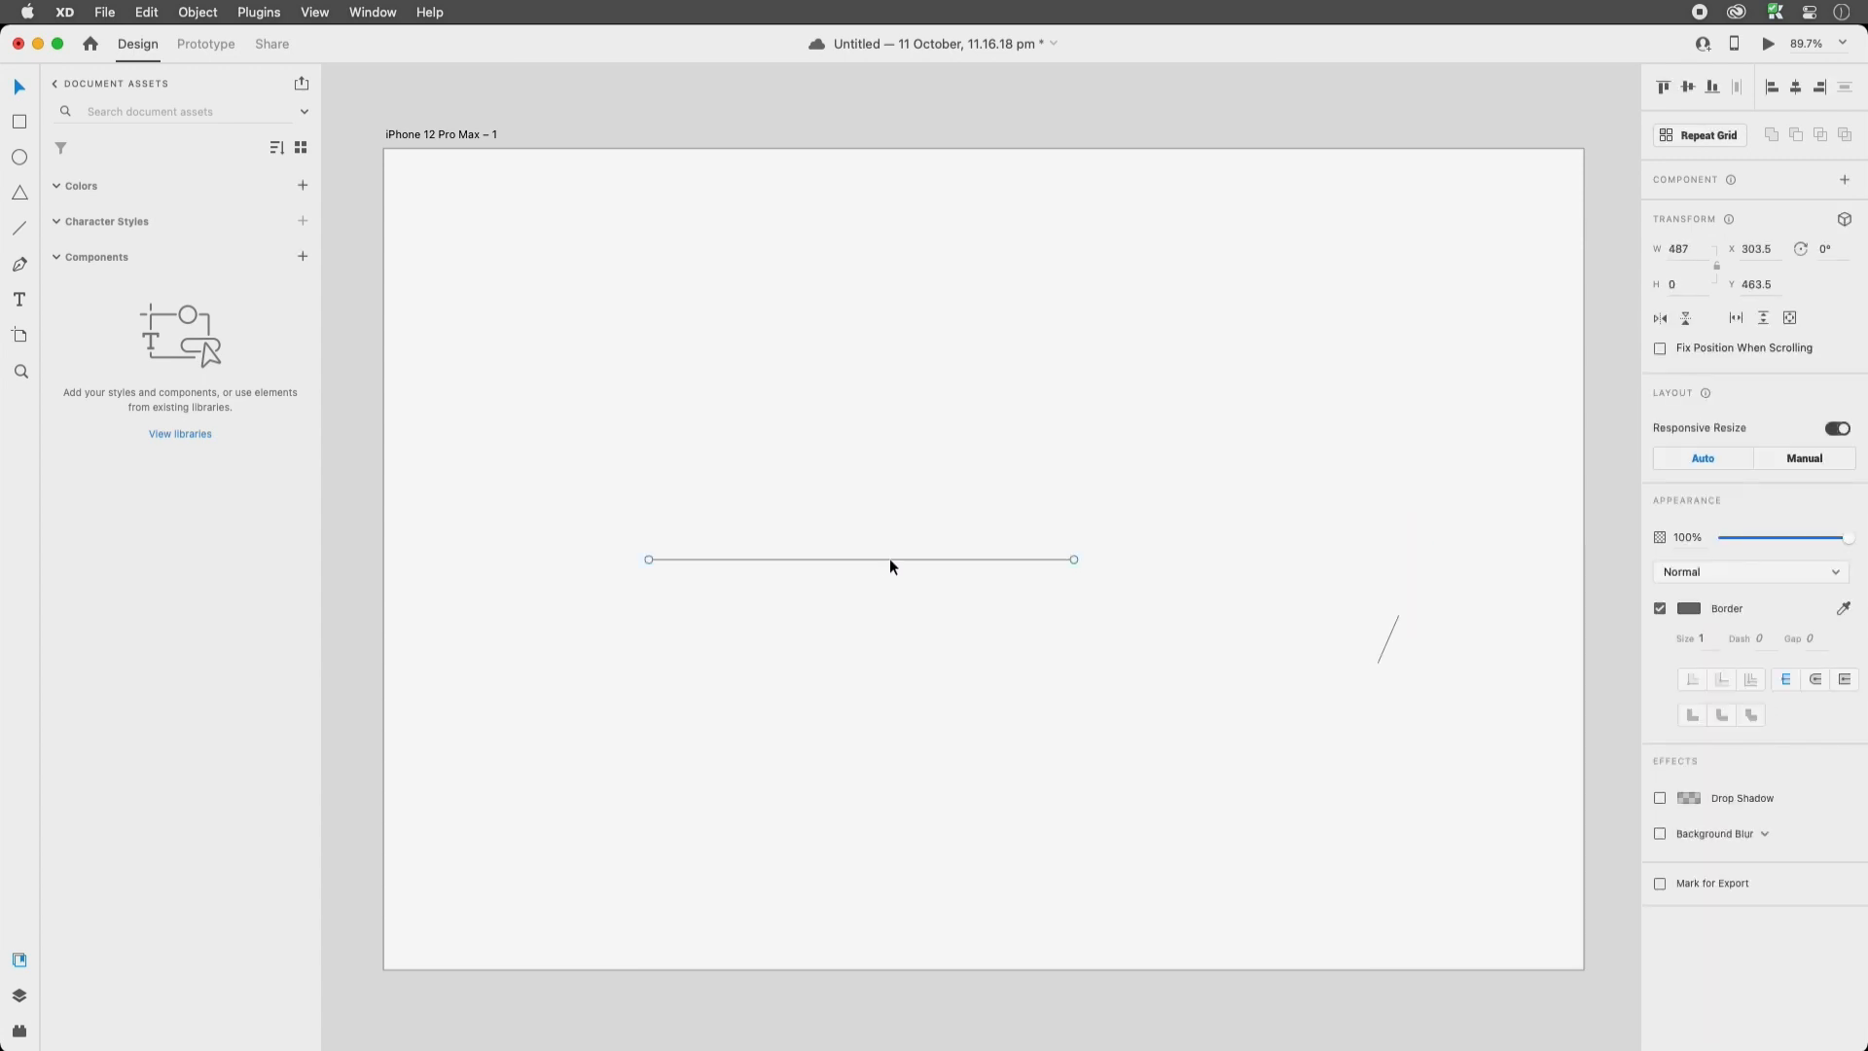
pyautogui.moveTo(890, 562); pyautogui.dragTo(1340, 584)
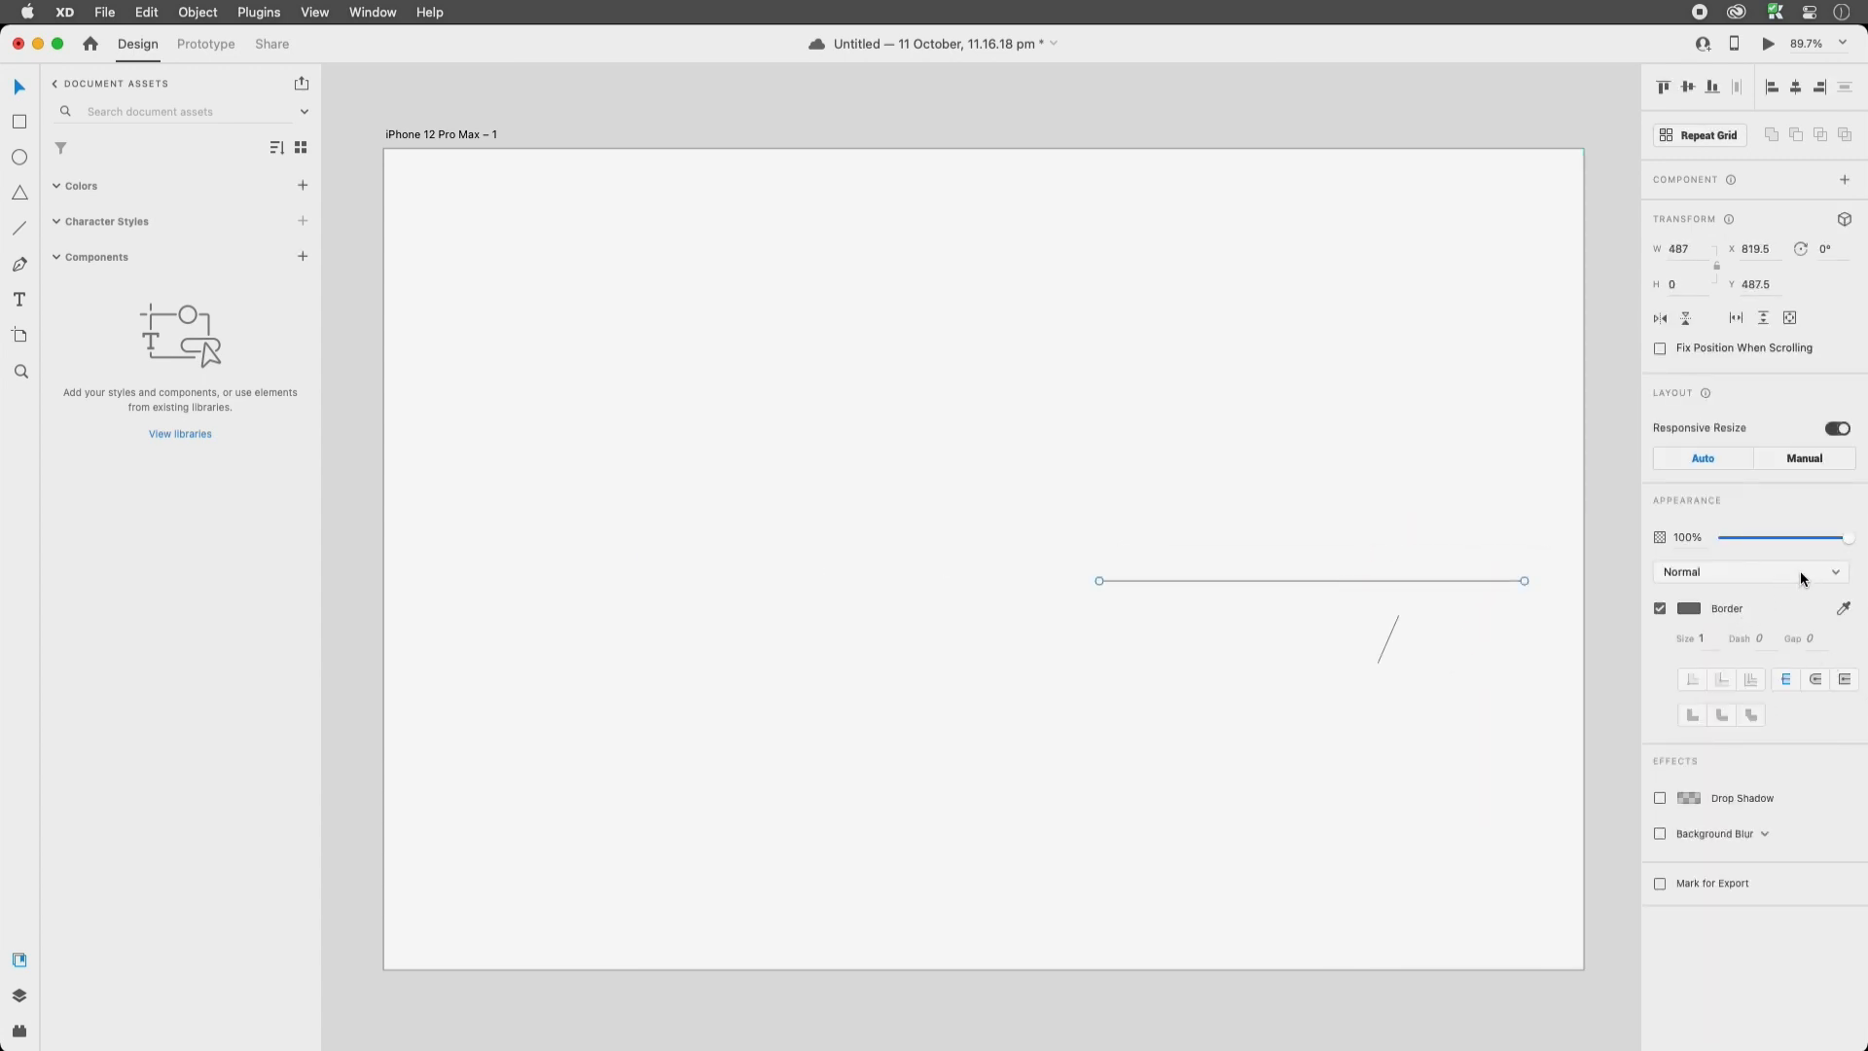
pyautogui.press('alt')
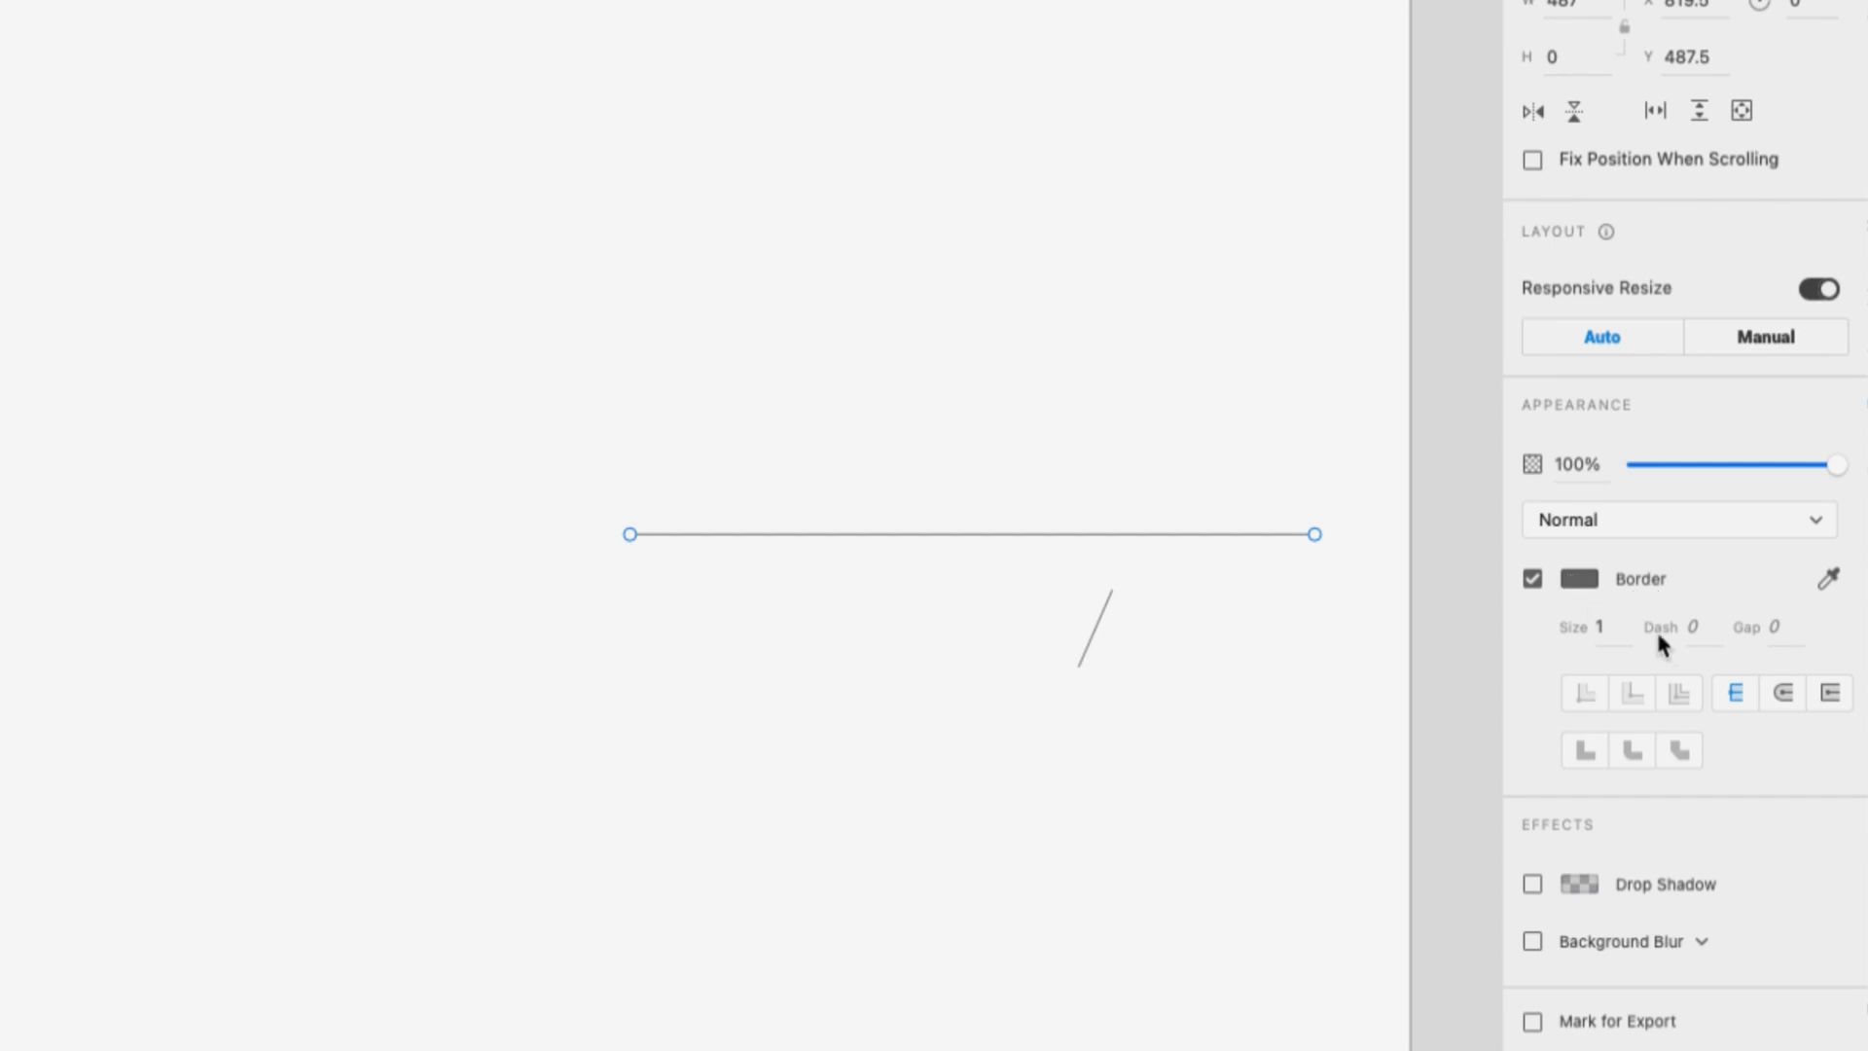
# Set the horizontal line's border size to 10 and its dash length to 2
pyautogui.click(1608, 631)
pyautogui.write('10')
pyautogui.press('Return')
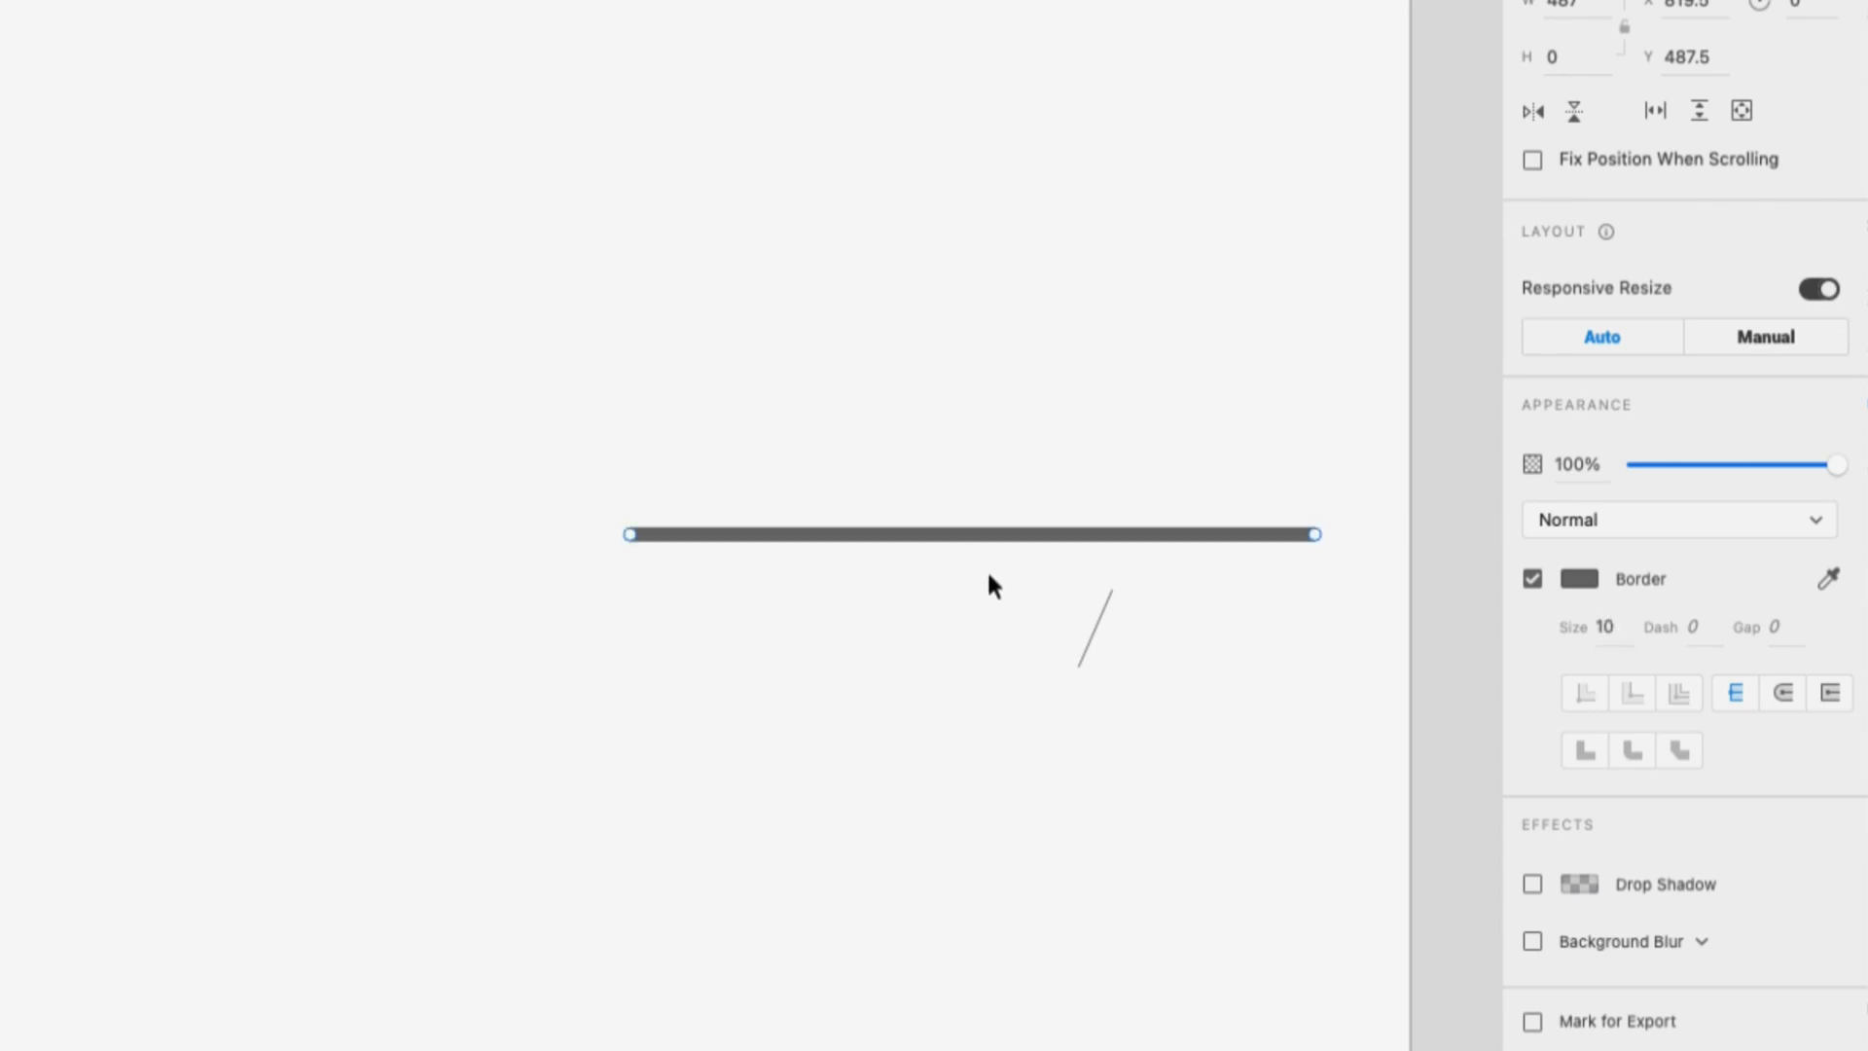
pyautogui.write('2')
pyautogui.press('Return')
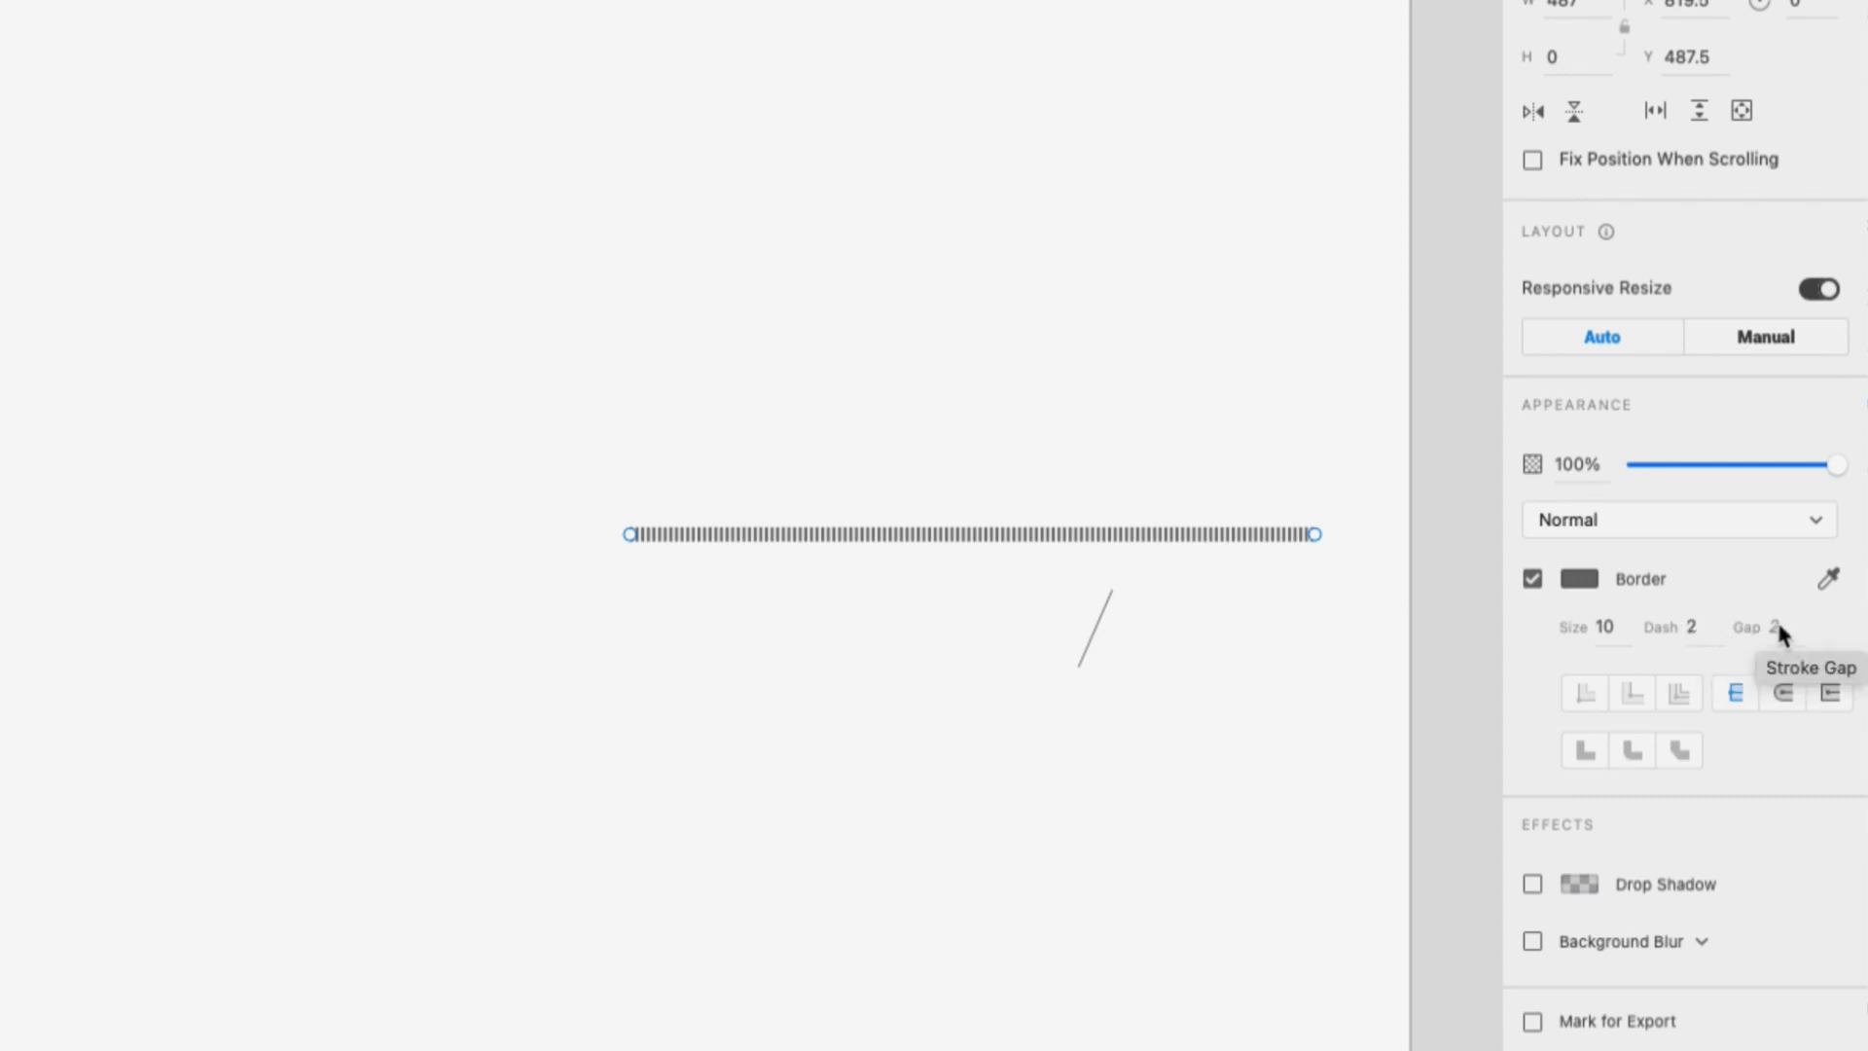
# Set the horizontal line's dash to 1 and its gap to 10
pyautogui.click(1691, 629)
pyautogui.write('1')
pyautogui.press('Tab')
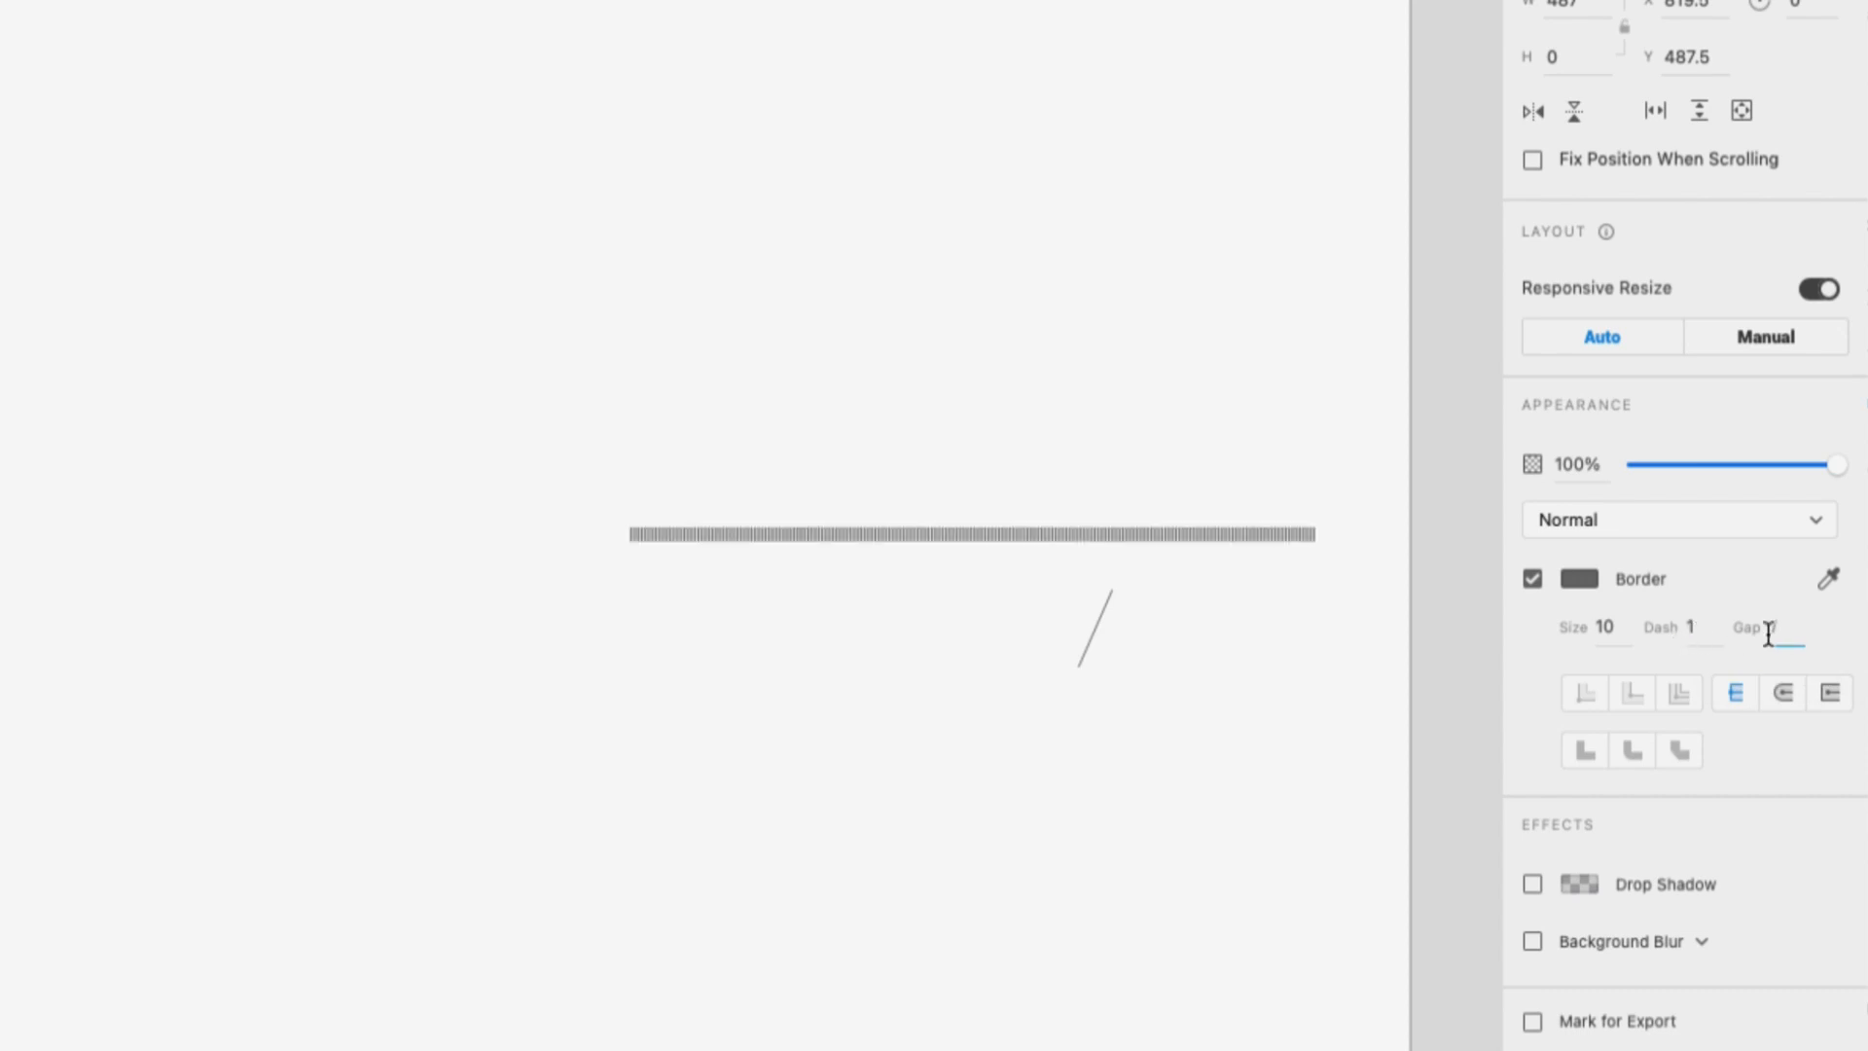
pyautogui.write('10')
pyautogui.click(680, 553)
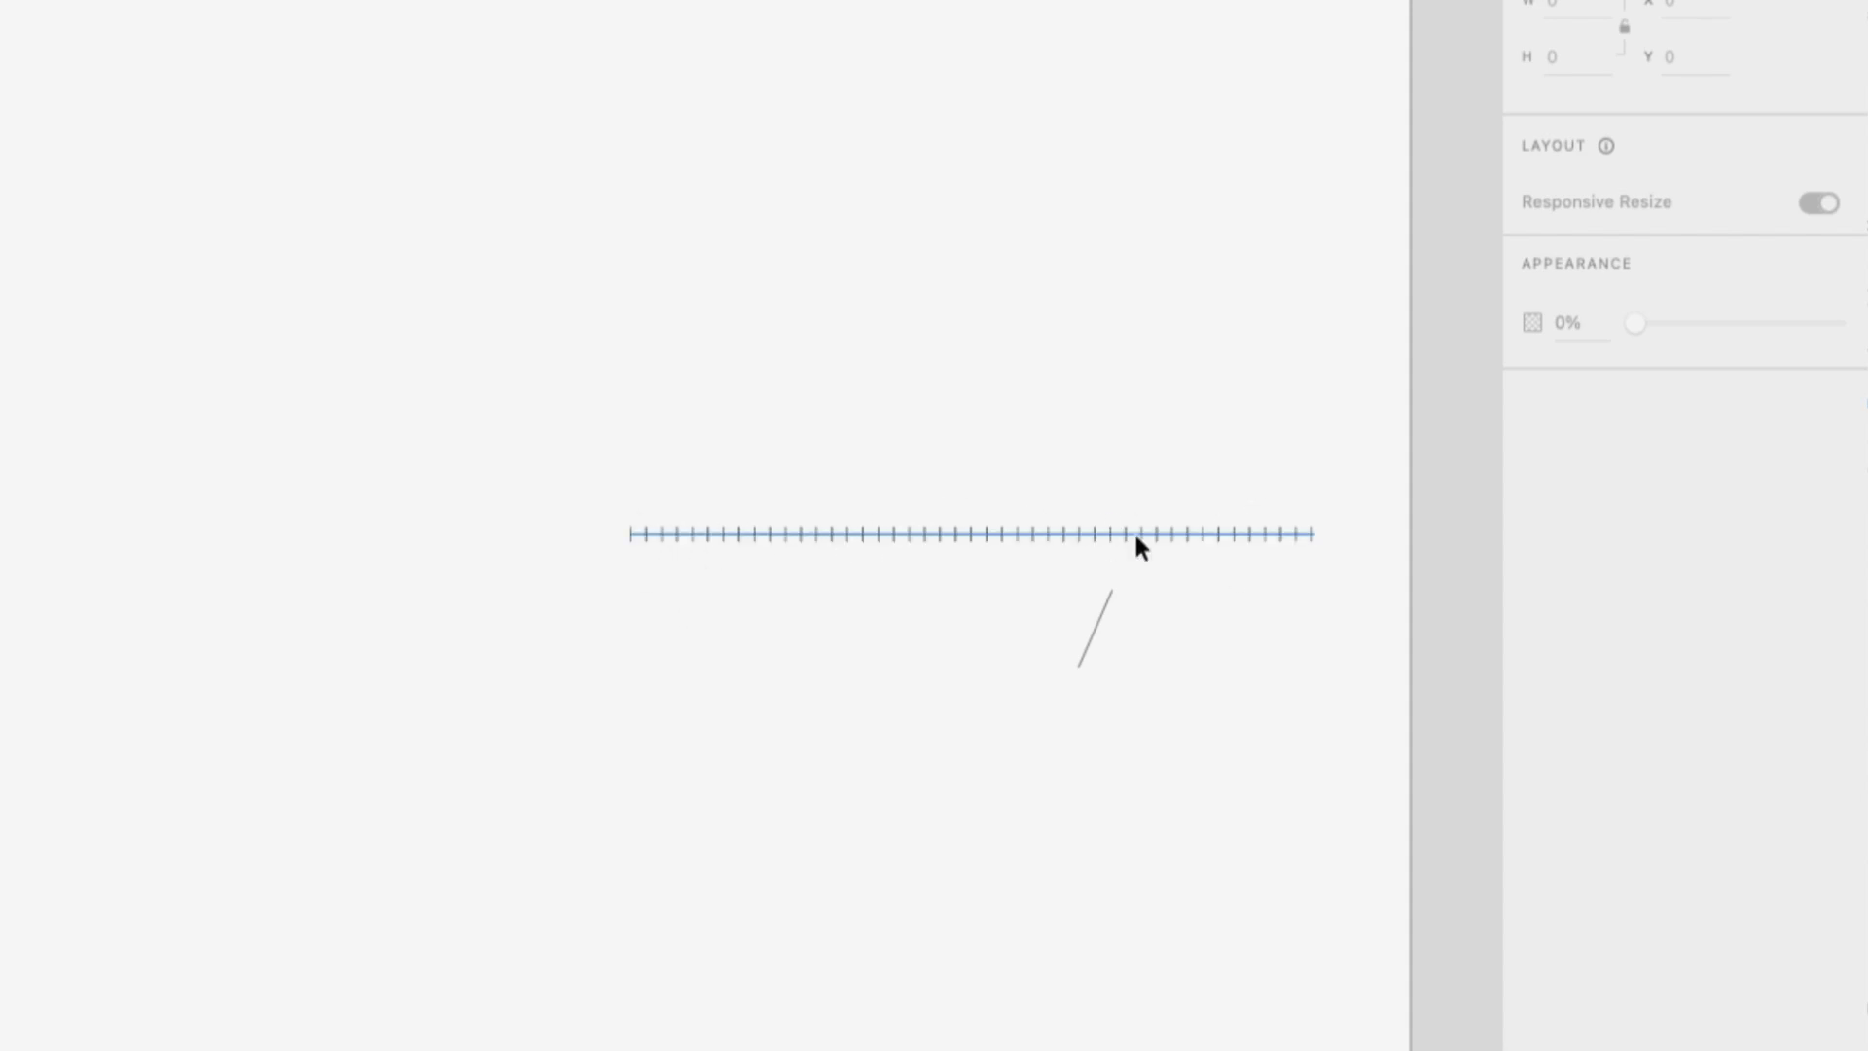
pyautogui.click(1270, 549)
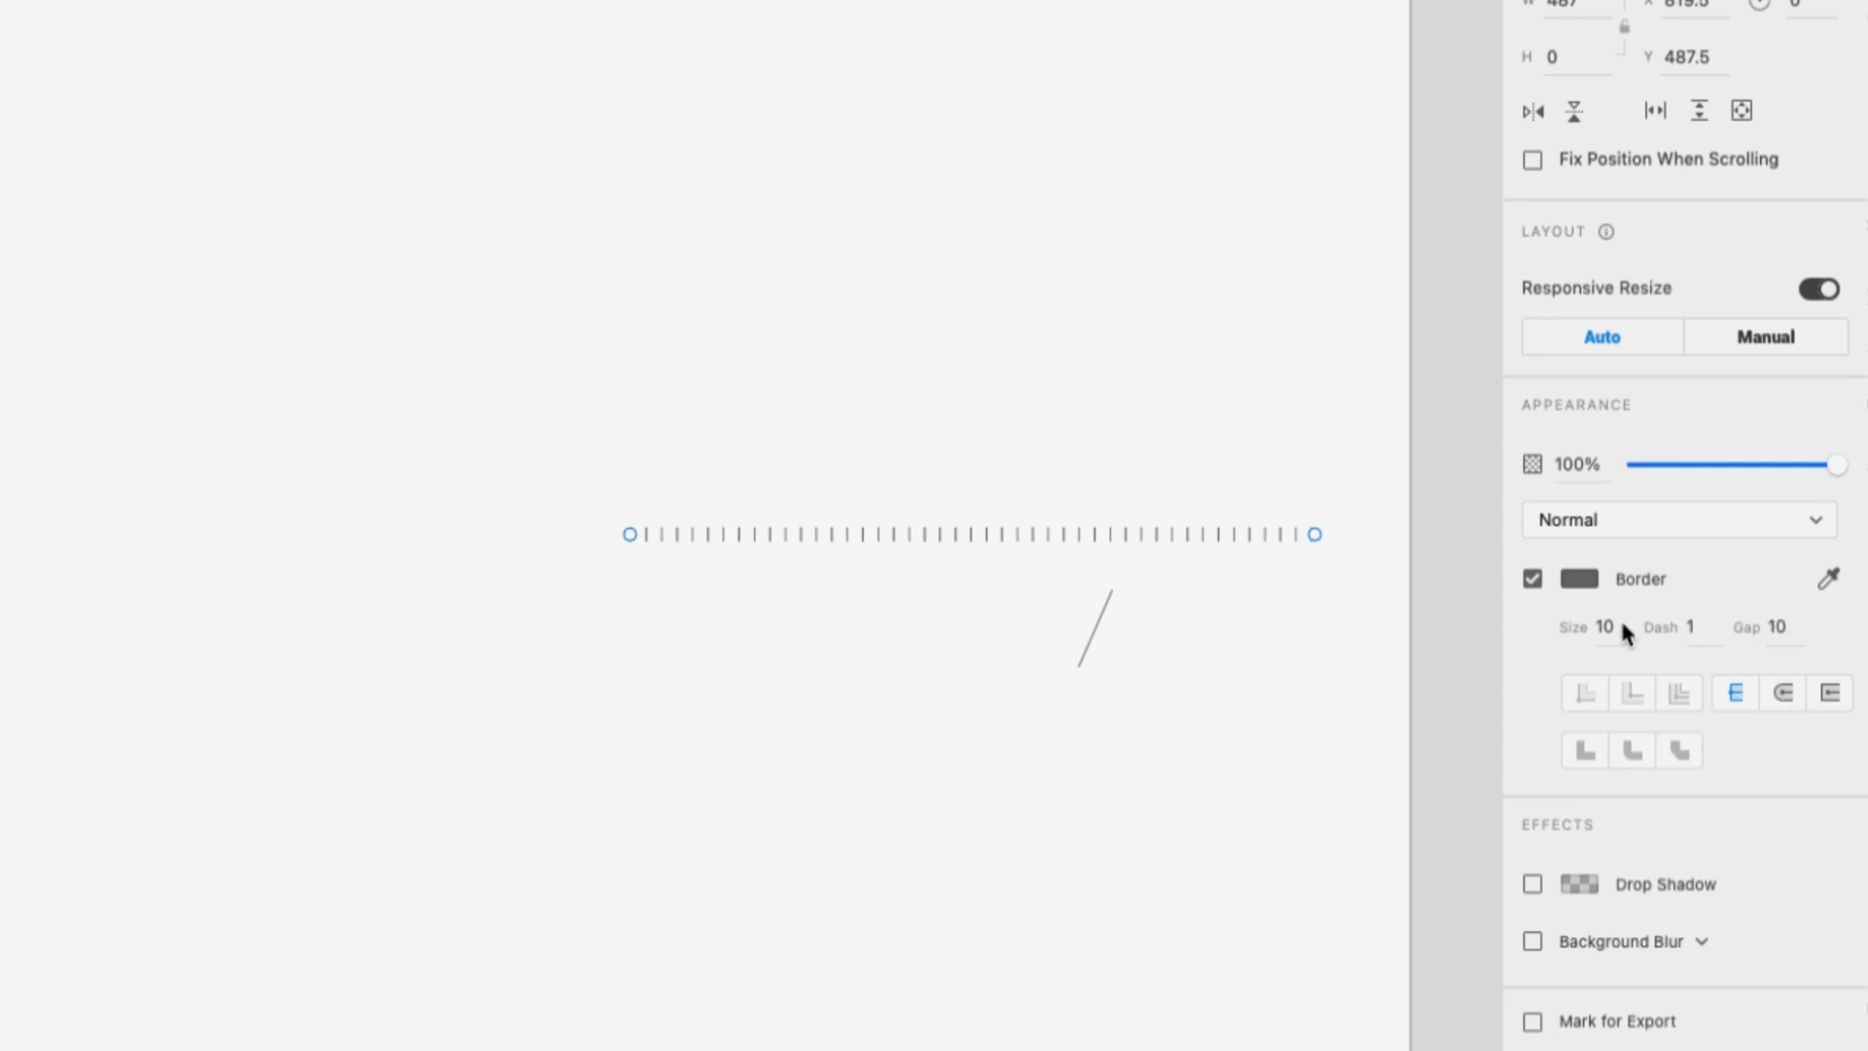
# Set the horizontal line's dash and gap to 0 for a solid stroke
pyautogui.write('0')
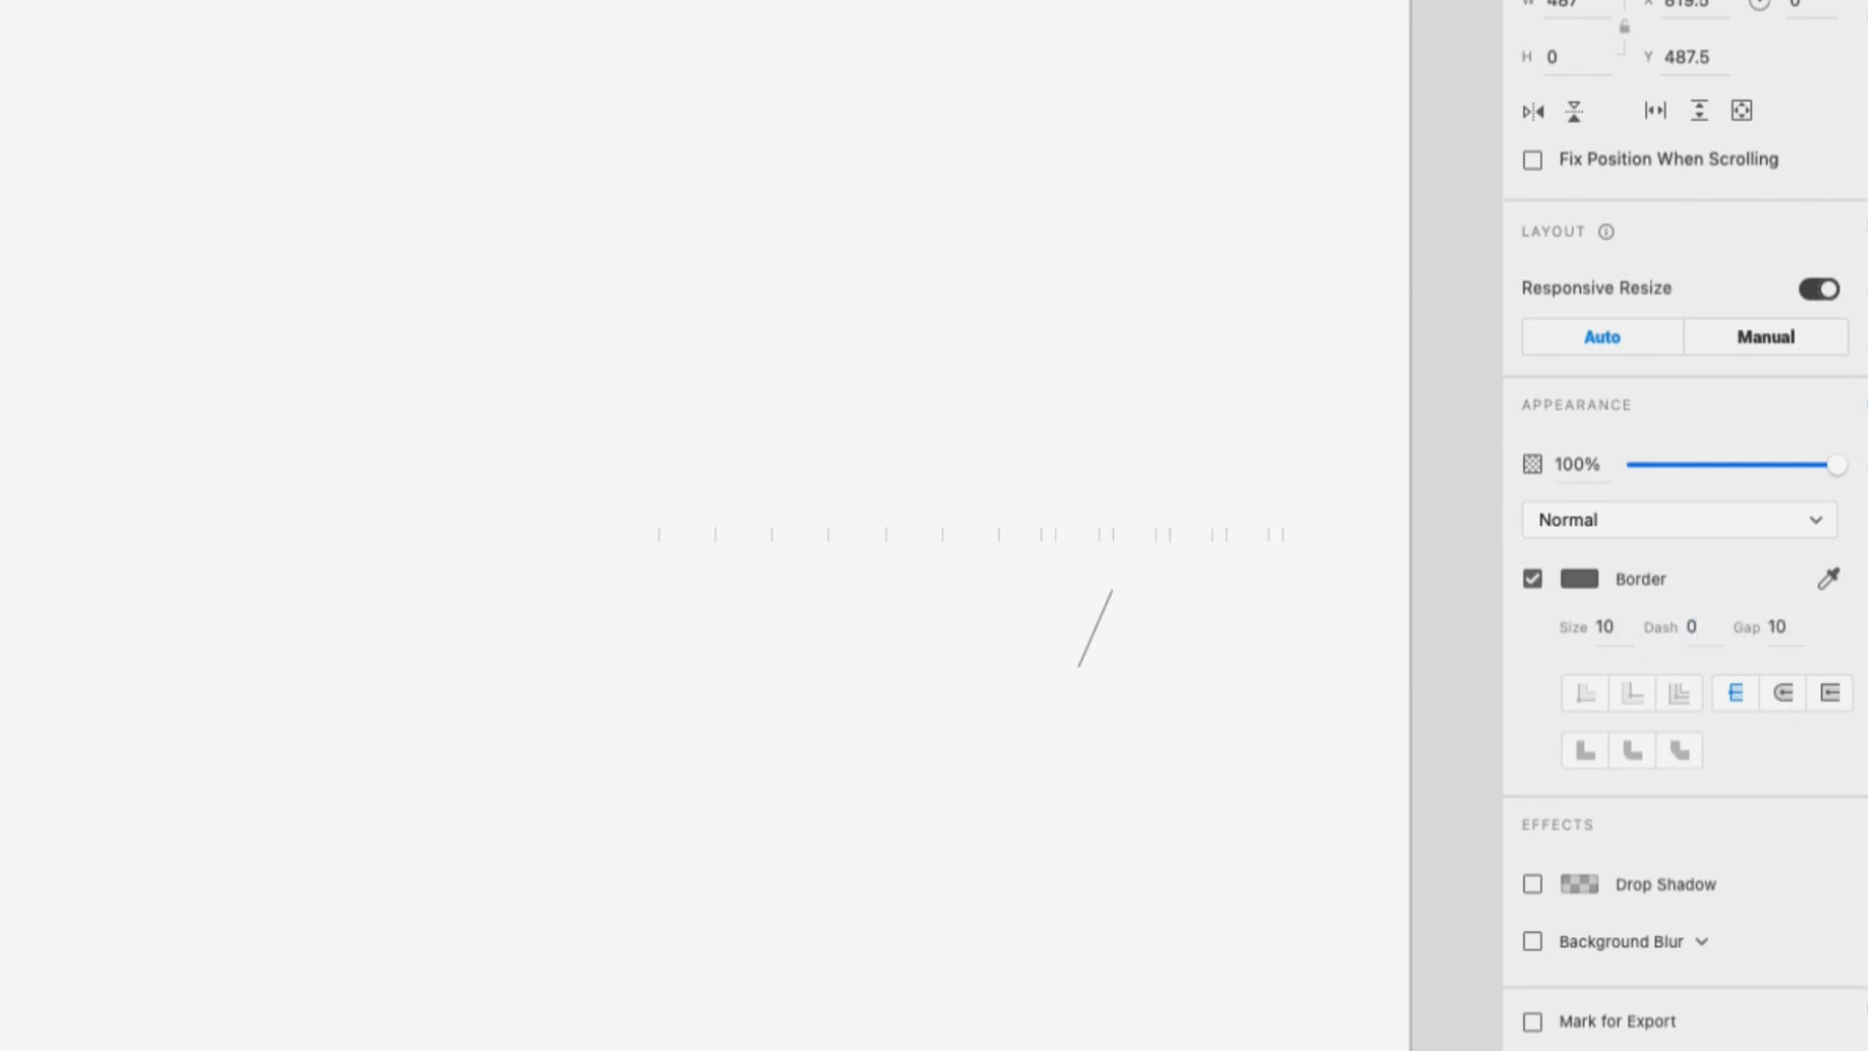
pyautogui.click(1777, 628)
pyautogui.write('0')
pyautogui.press('Return')
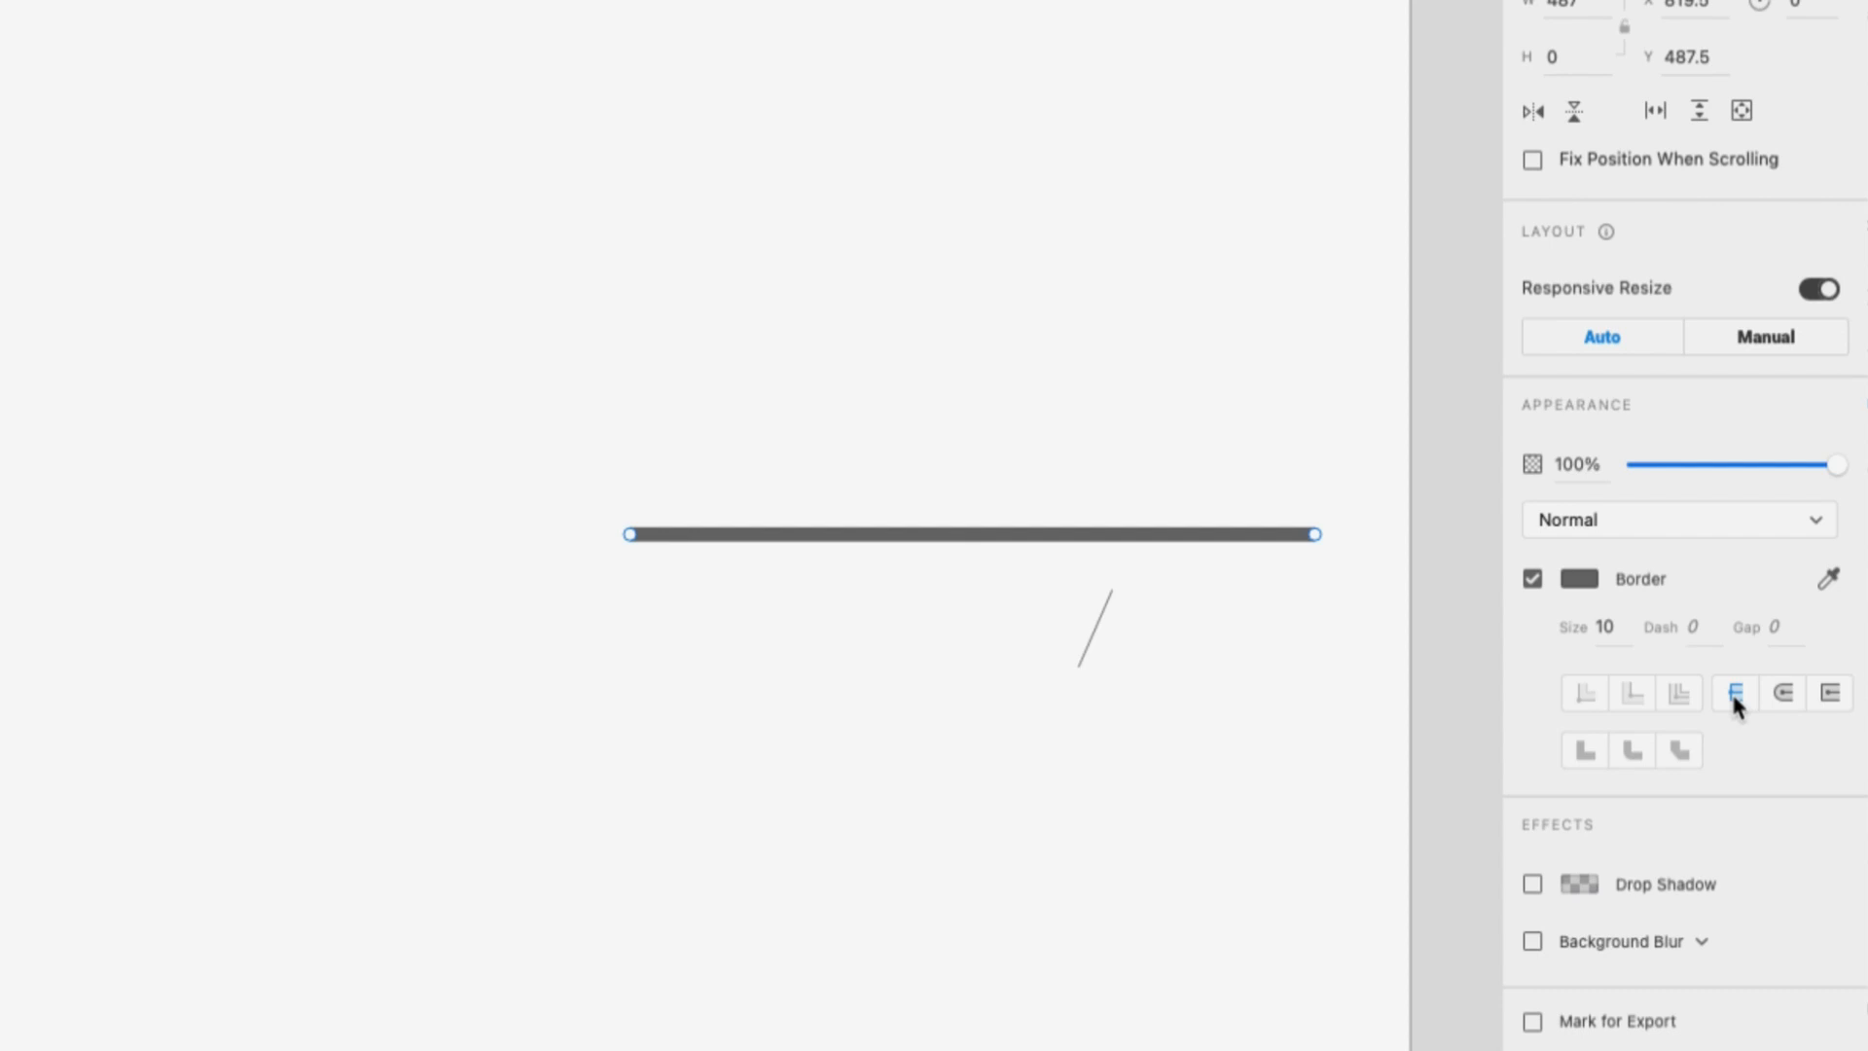
# Give the thick horizontal line round end caps and examine its left end up close
pyautogui.click(1781, 694)
pyautogui.click(530, 443)
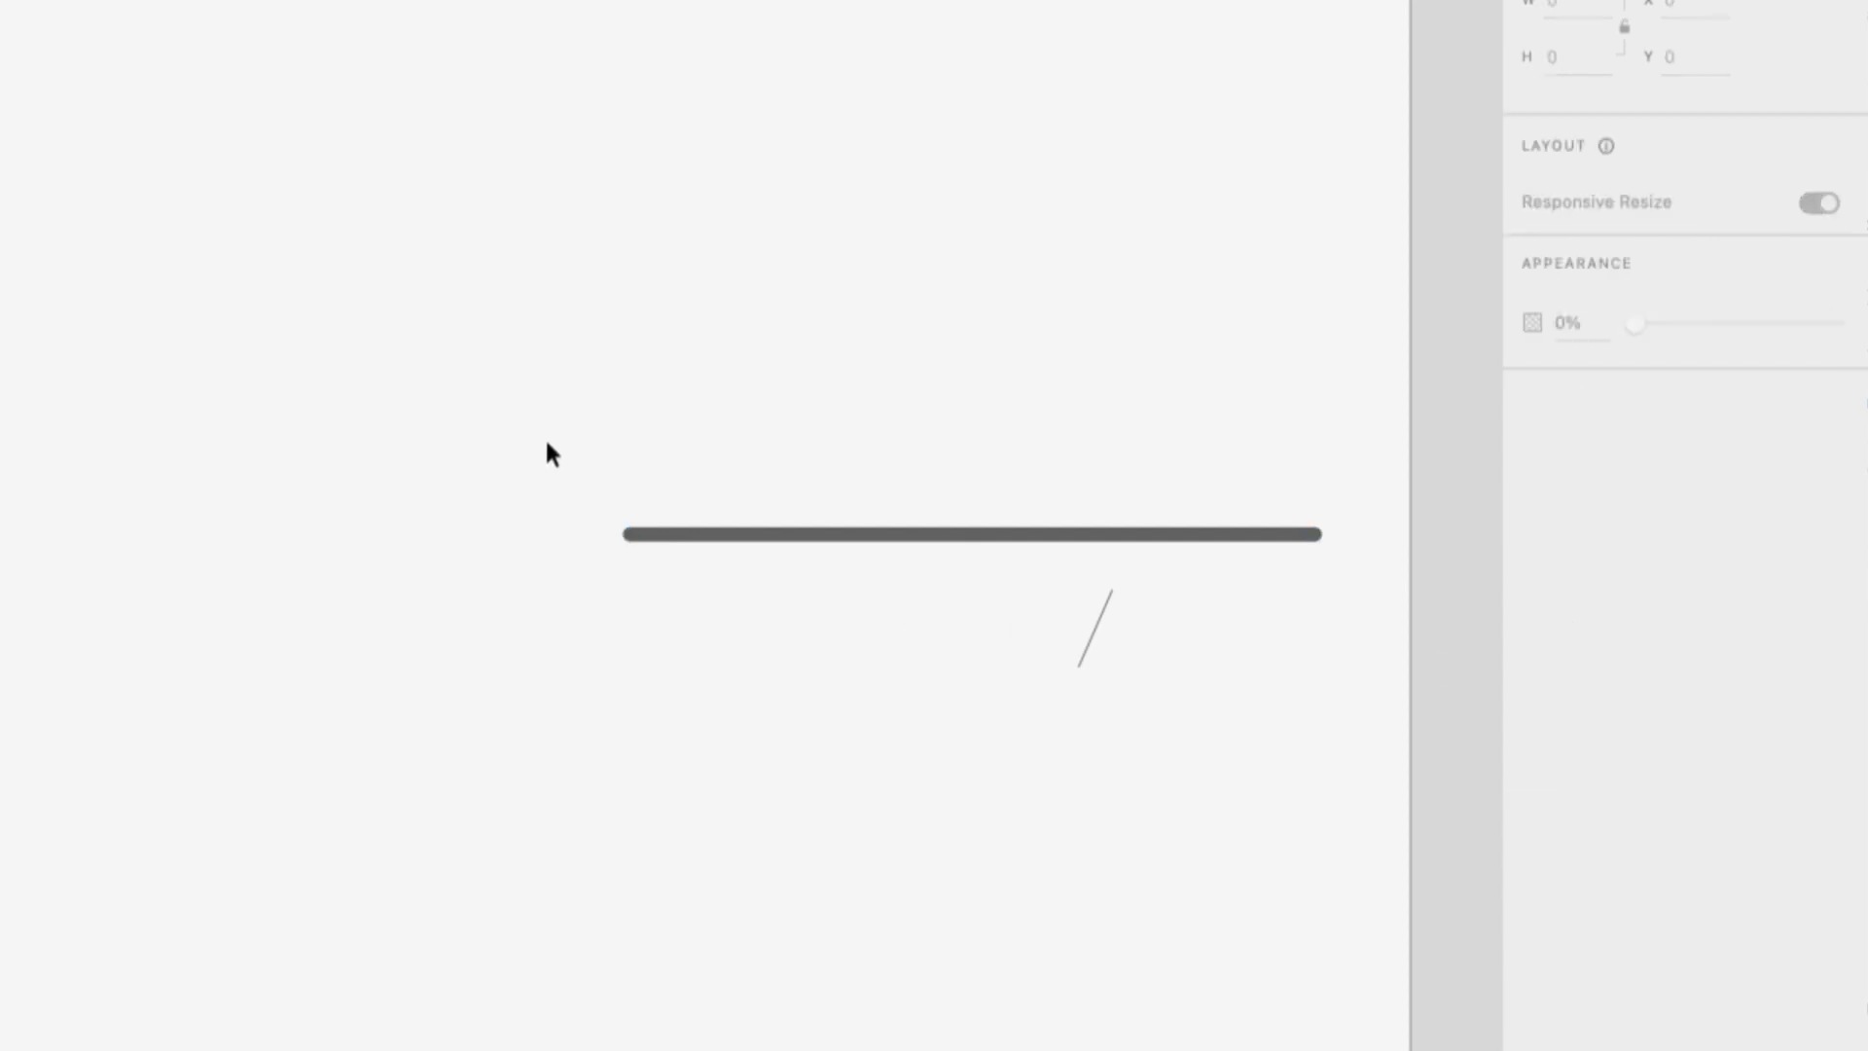
pyautogui.press('z')
pyautogui.moveTo(556, 439); pyautogui.dragTo(702, 633)
pyautogui.press('v')
pyautogui.moveTo(675, 359); pyautogui.dragTo(766, 684)
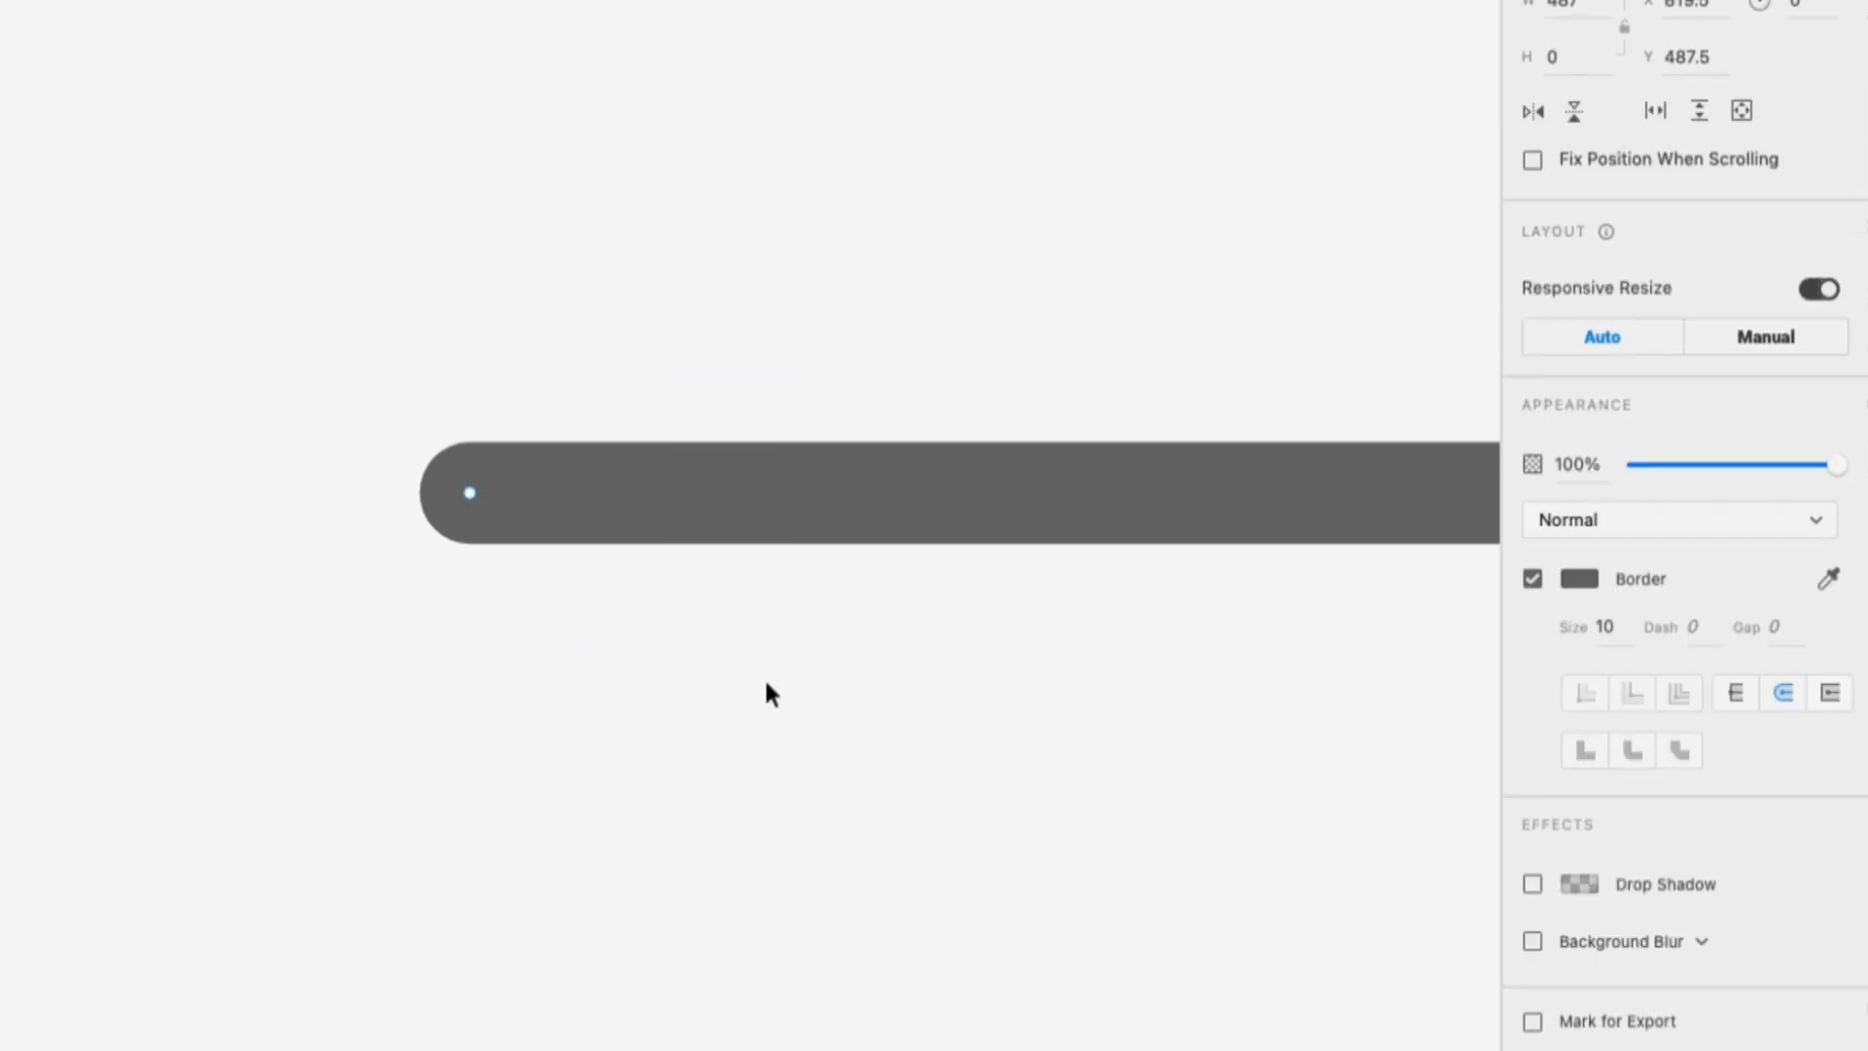
# Switch the thick line's ends to flat caps for comparison and finish with square projecting caps
pyautogui.click(1737, 695)
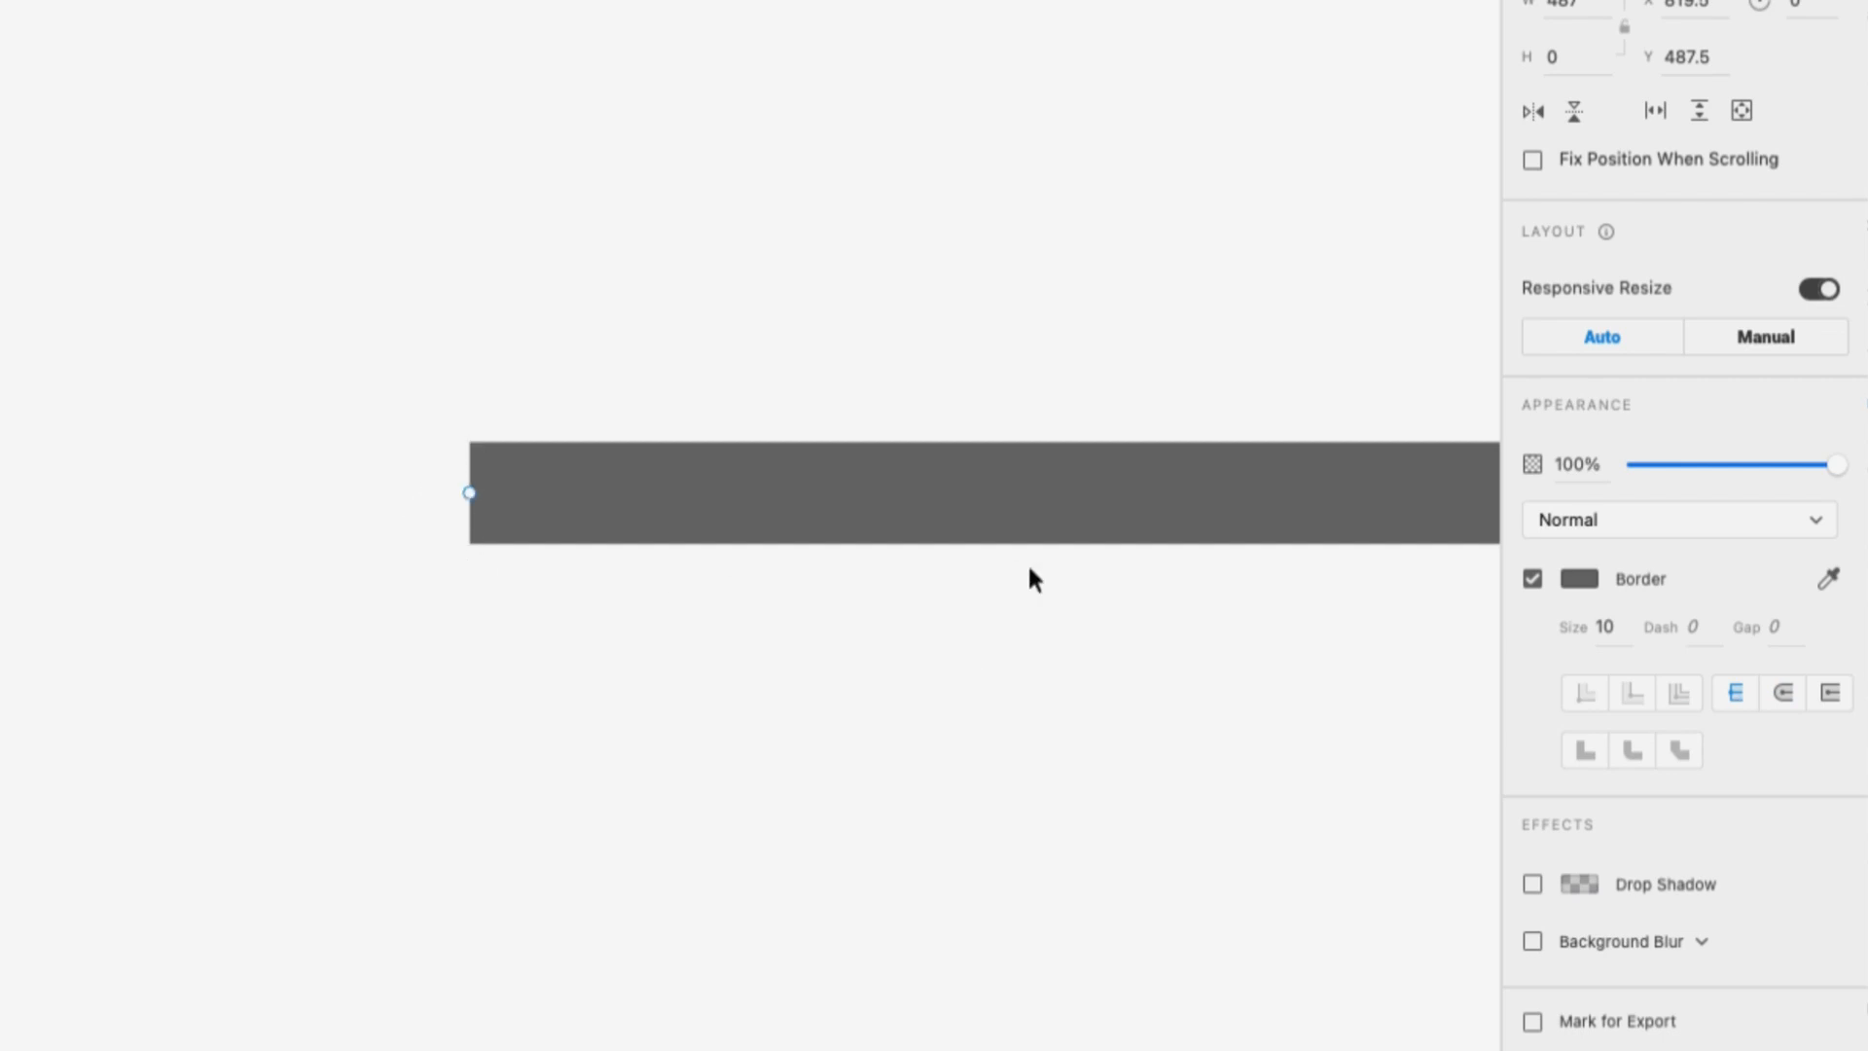
pyautogui.click(1832, 695)
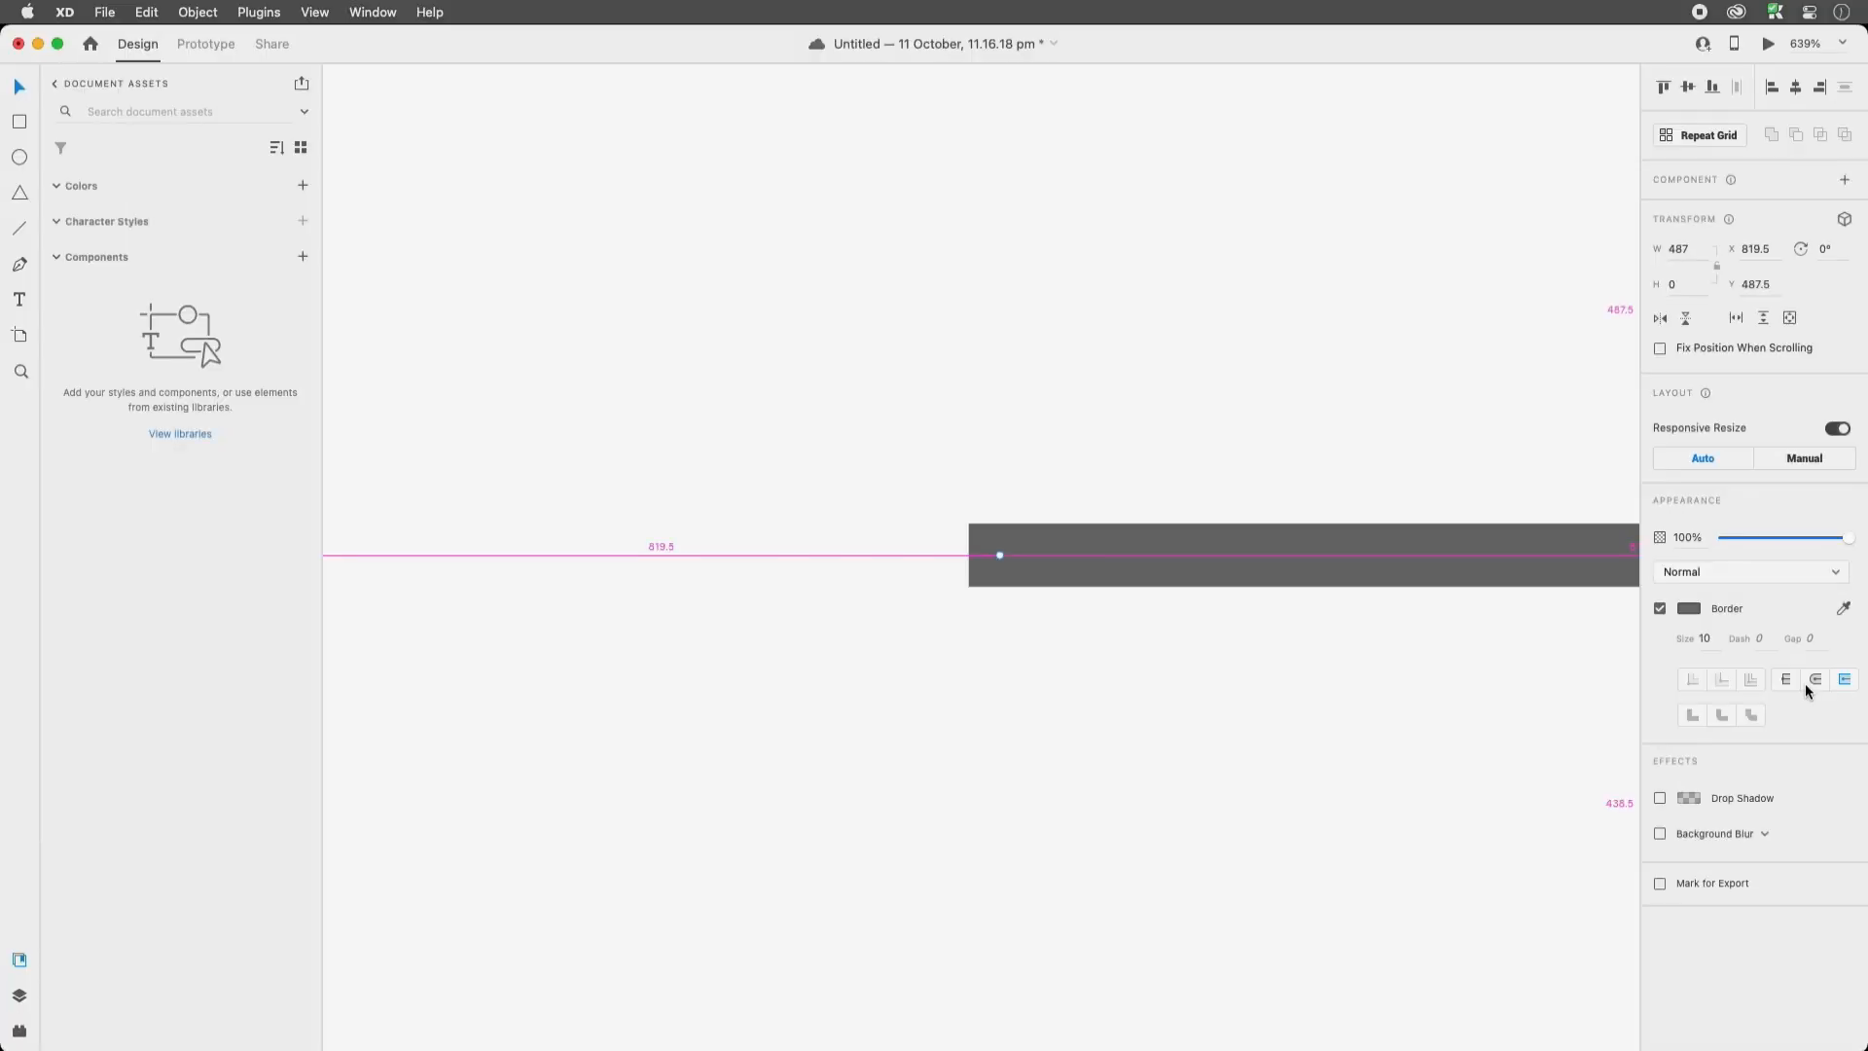
pyautogui.press('super+0')
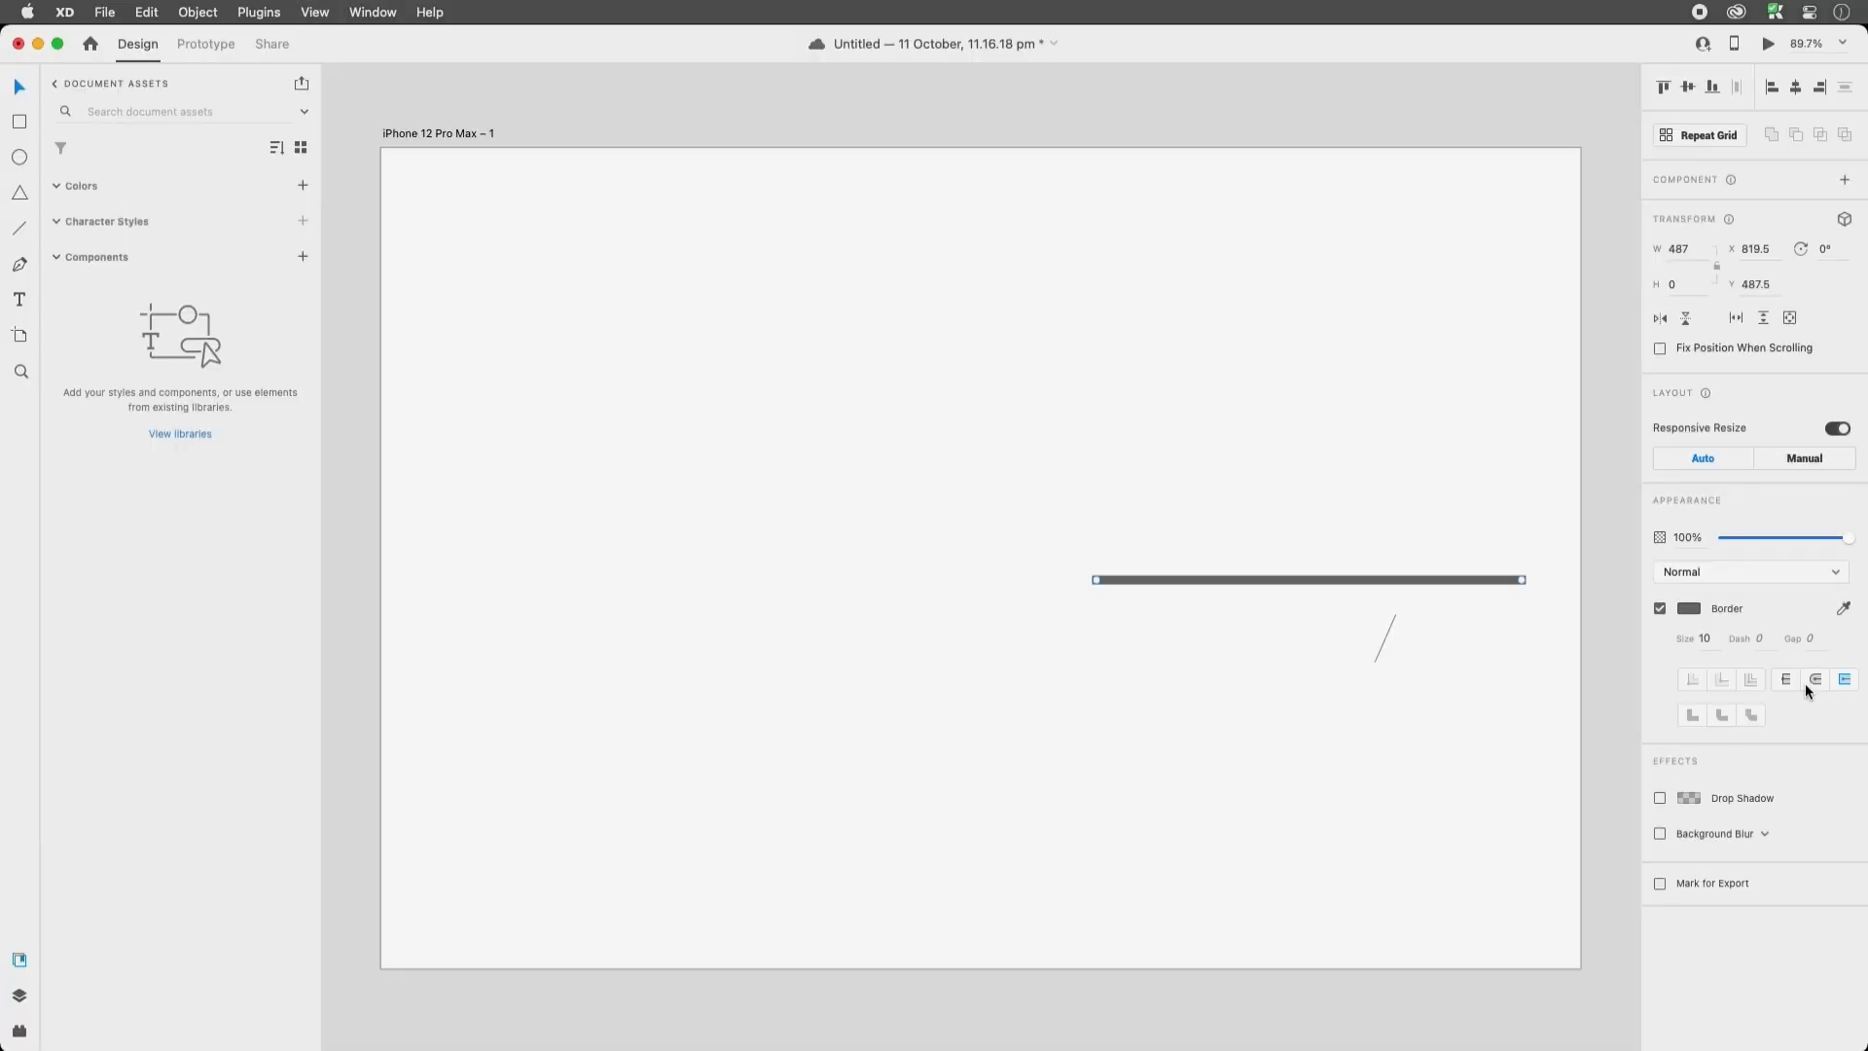
# Replace the two leftover lines with a drawn square about 468 px per side, placed slightly left of the artboard's centre
pyautogui.press('Delete')
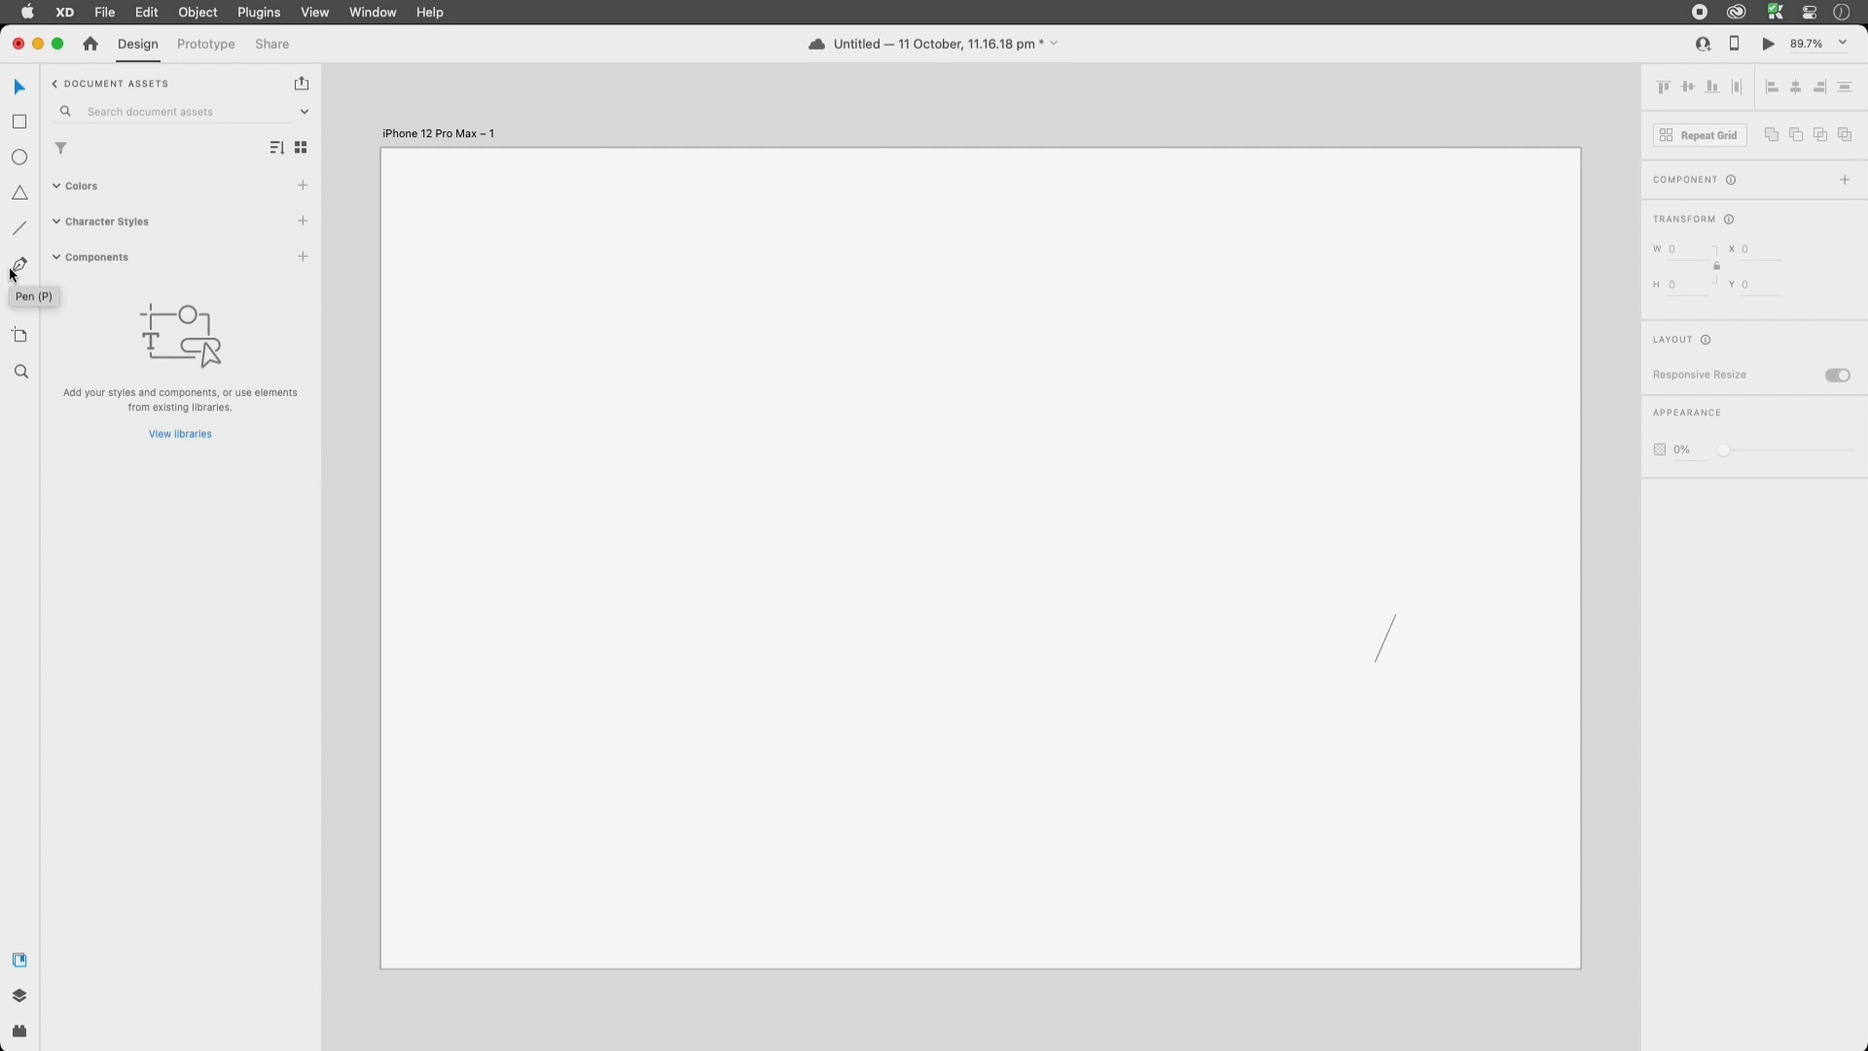
pyautogui.moveTo(724, 337); pyautogui.dragTo(1175, 752)
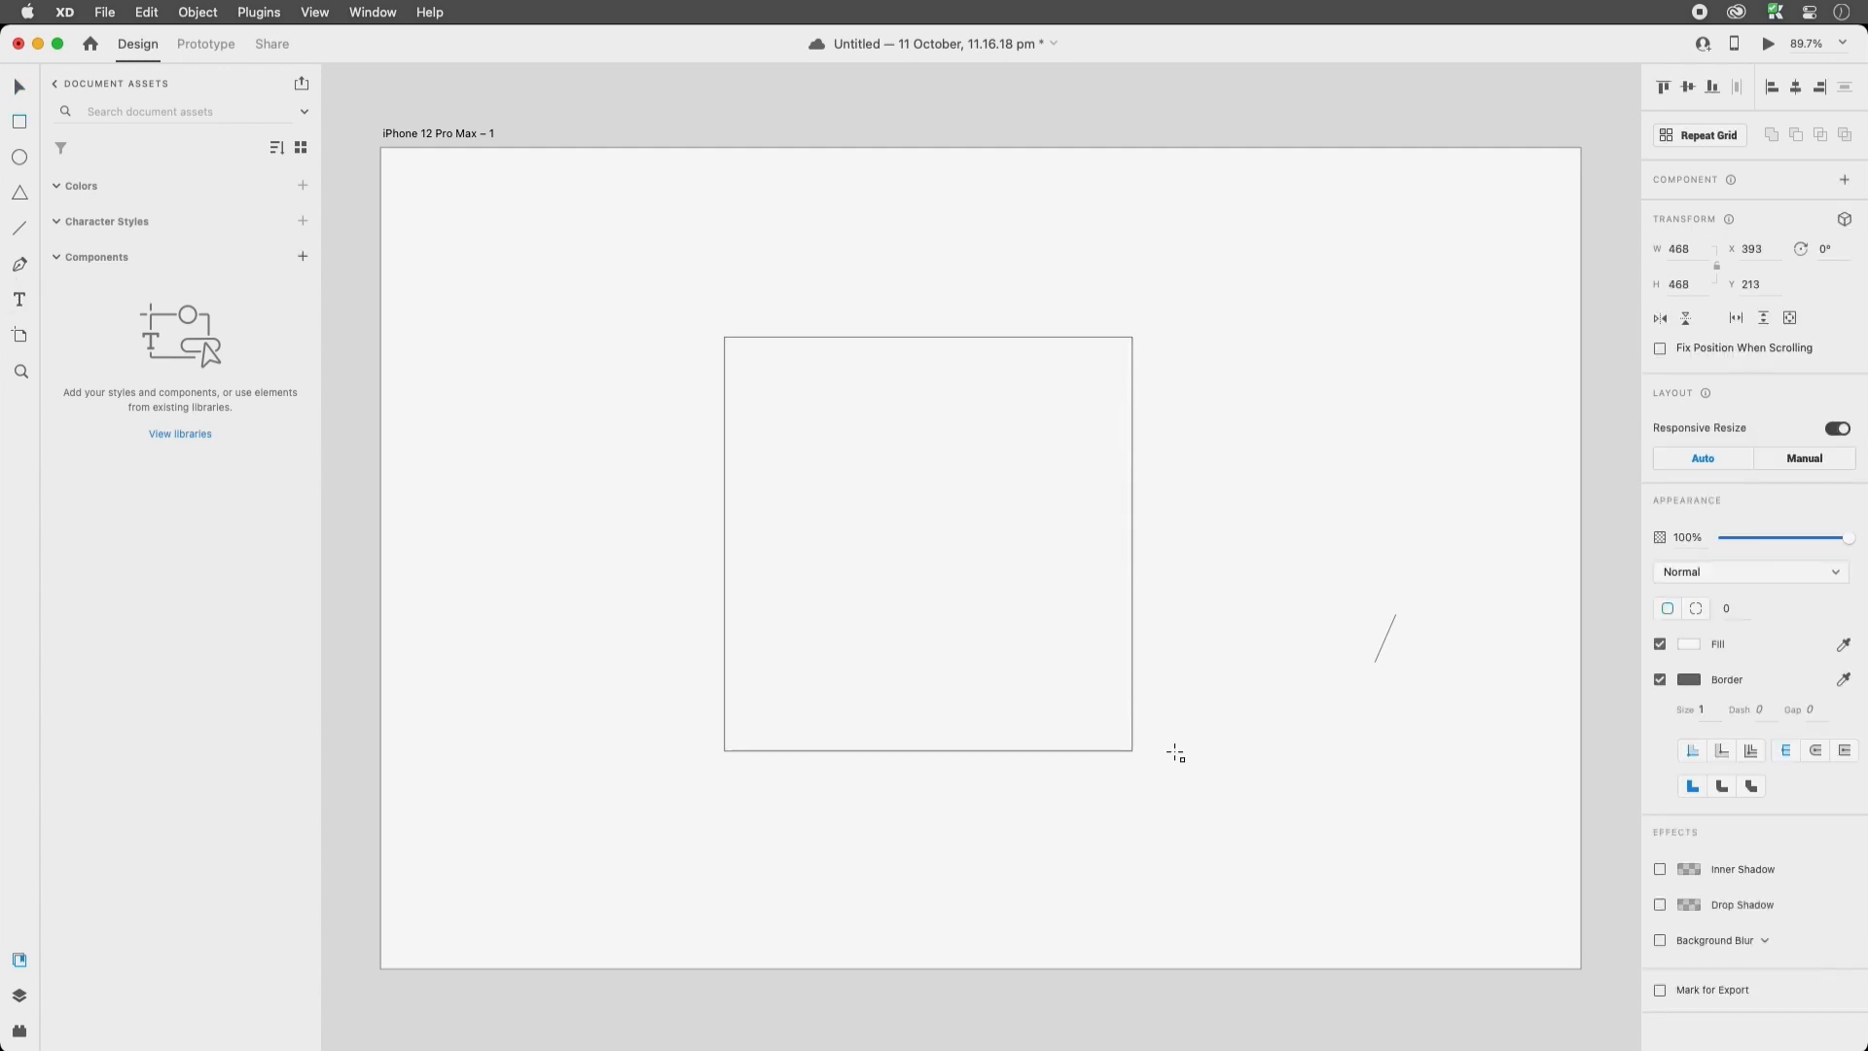
pyautogui.press('v')
pyautogui.moveTo(921, 473); pyautogui.dragTo(957, 470)
pyautogui.press('z')
pyautogui.moveTo(635, 283); pyautogui.dragTo(1401, 897)
pyautogui.press('v')
pyautogui.click(802, 288)
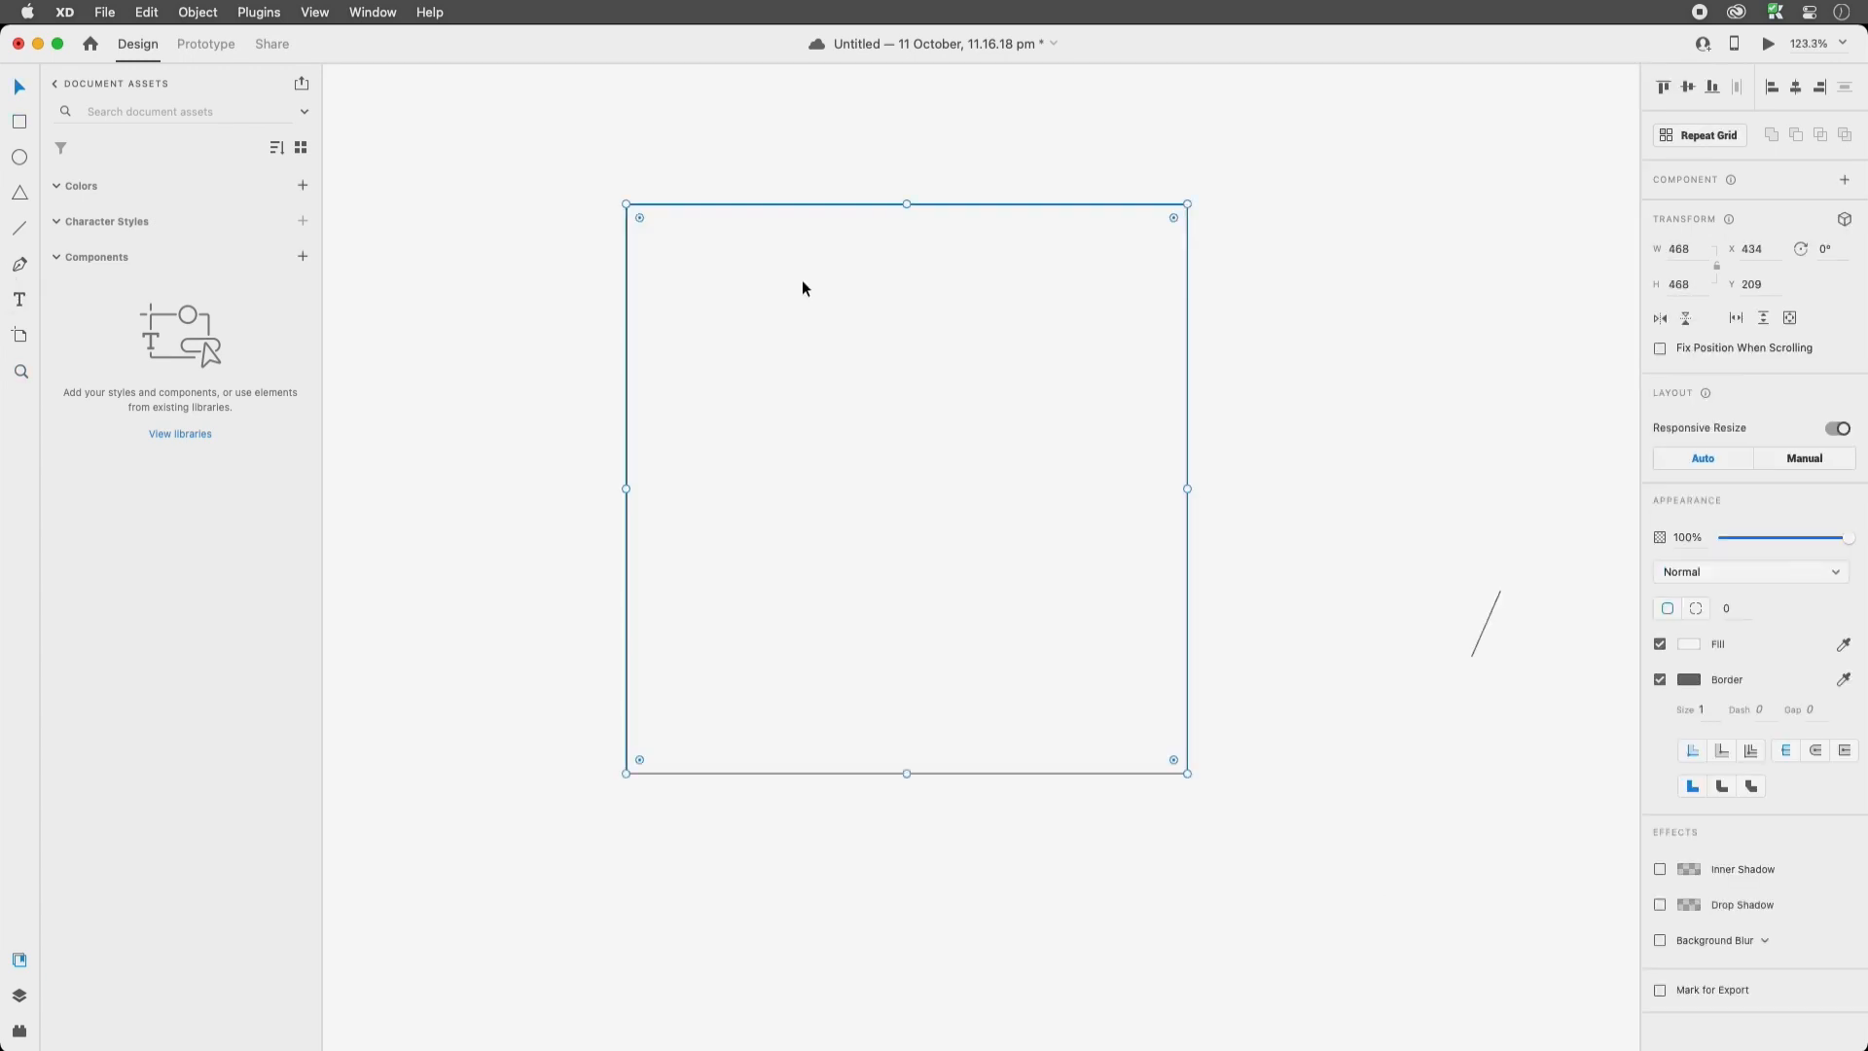
pyautogui.moveTo(1438, 496); pyautogui.dragTo(1501, 635)
pyautogui.press('Delete')
# Round all four corners of the square by hand to about 49, on to a full circle at 234, and back to about 101
pyautogui.click(905, 475)
pyautogui.moveTo(1176, 757); pyautogui.dragTo(1130, 719)
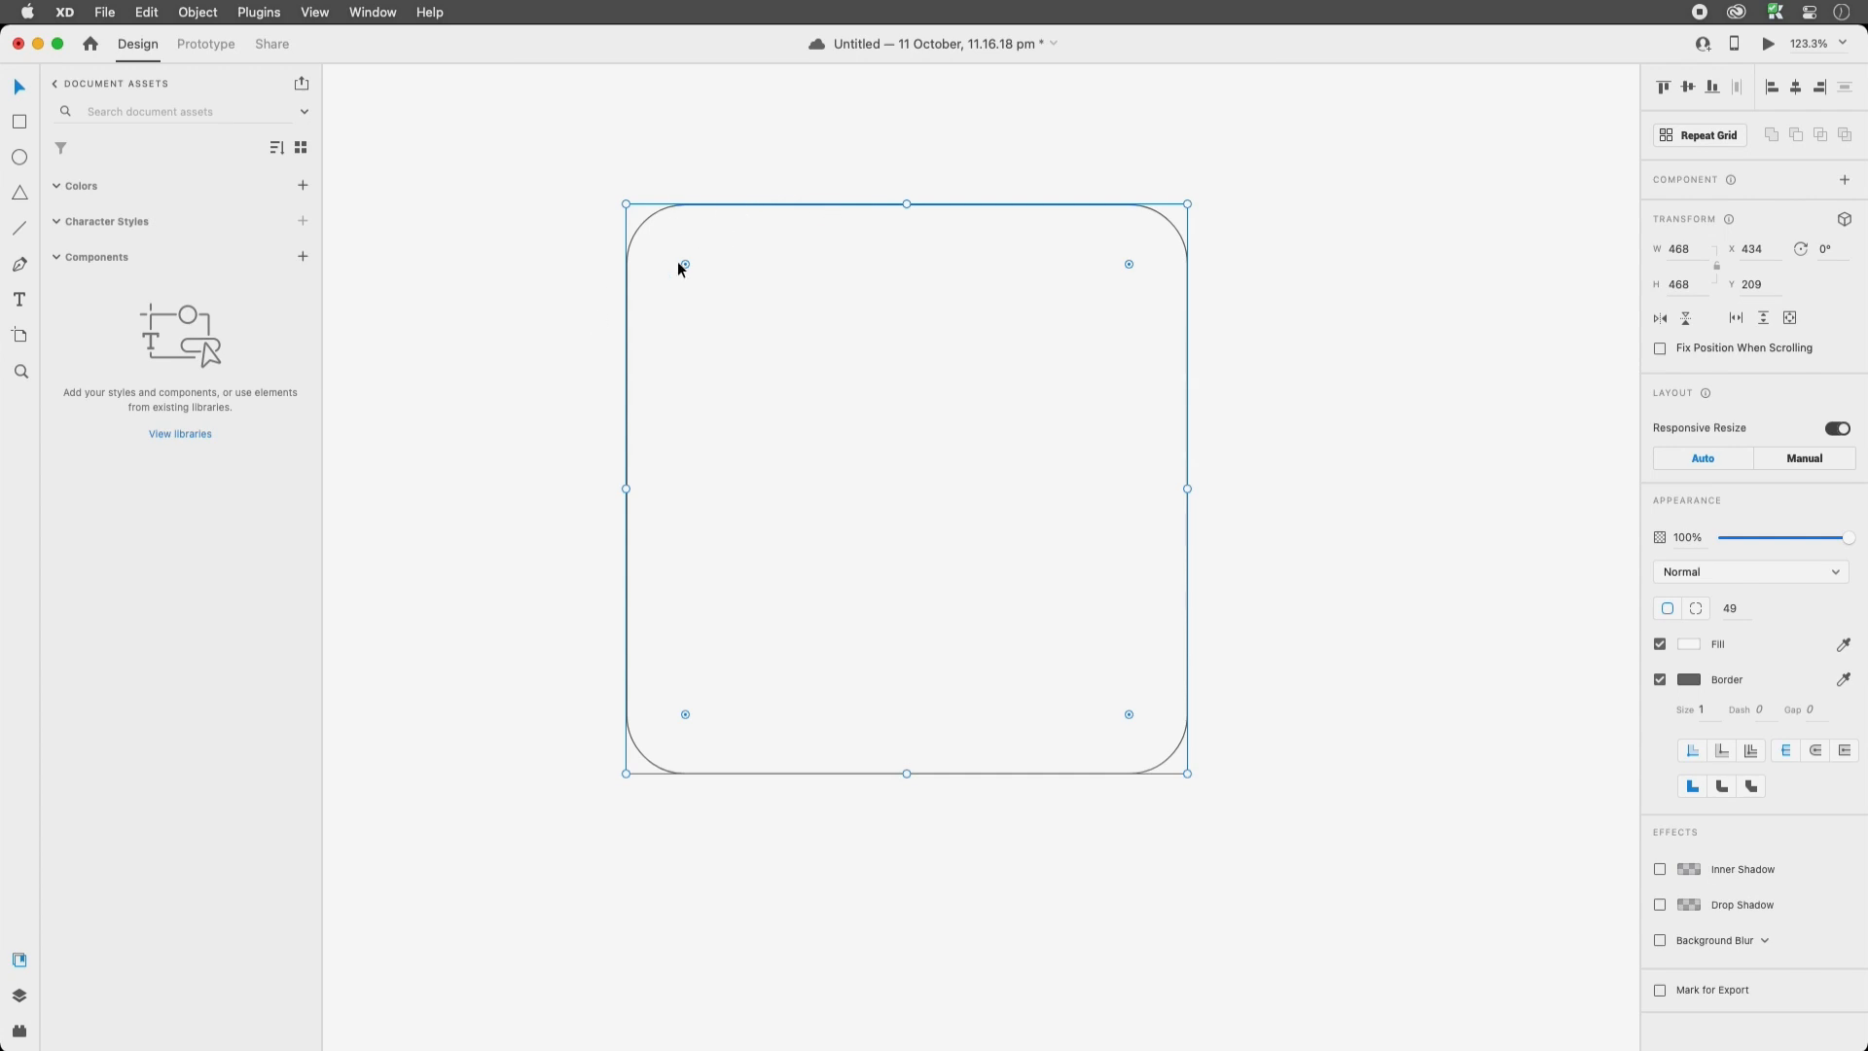
pyautogui.moveTo(686, 268); pyautogui.dragTo(951, 488)
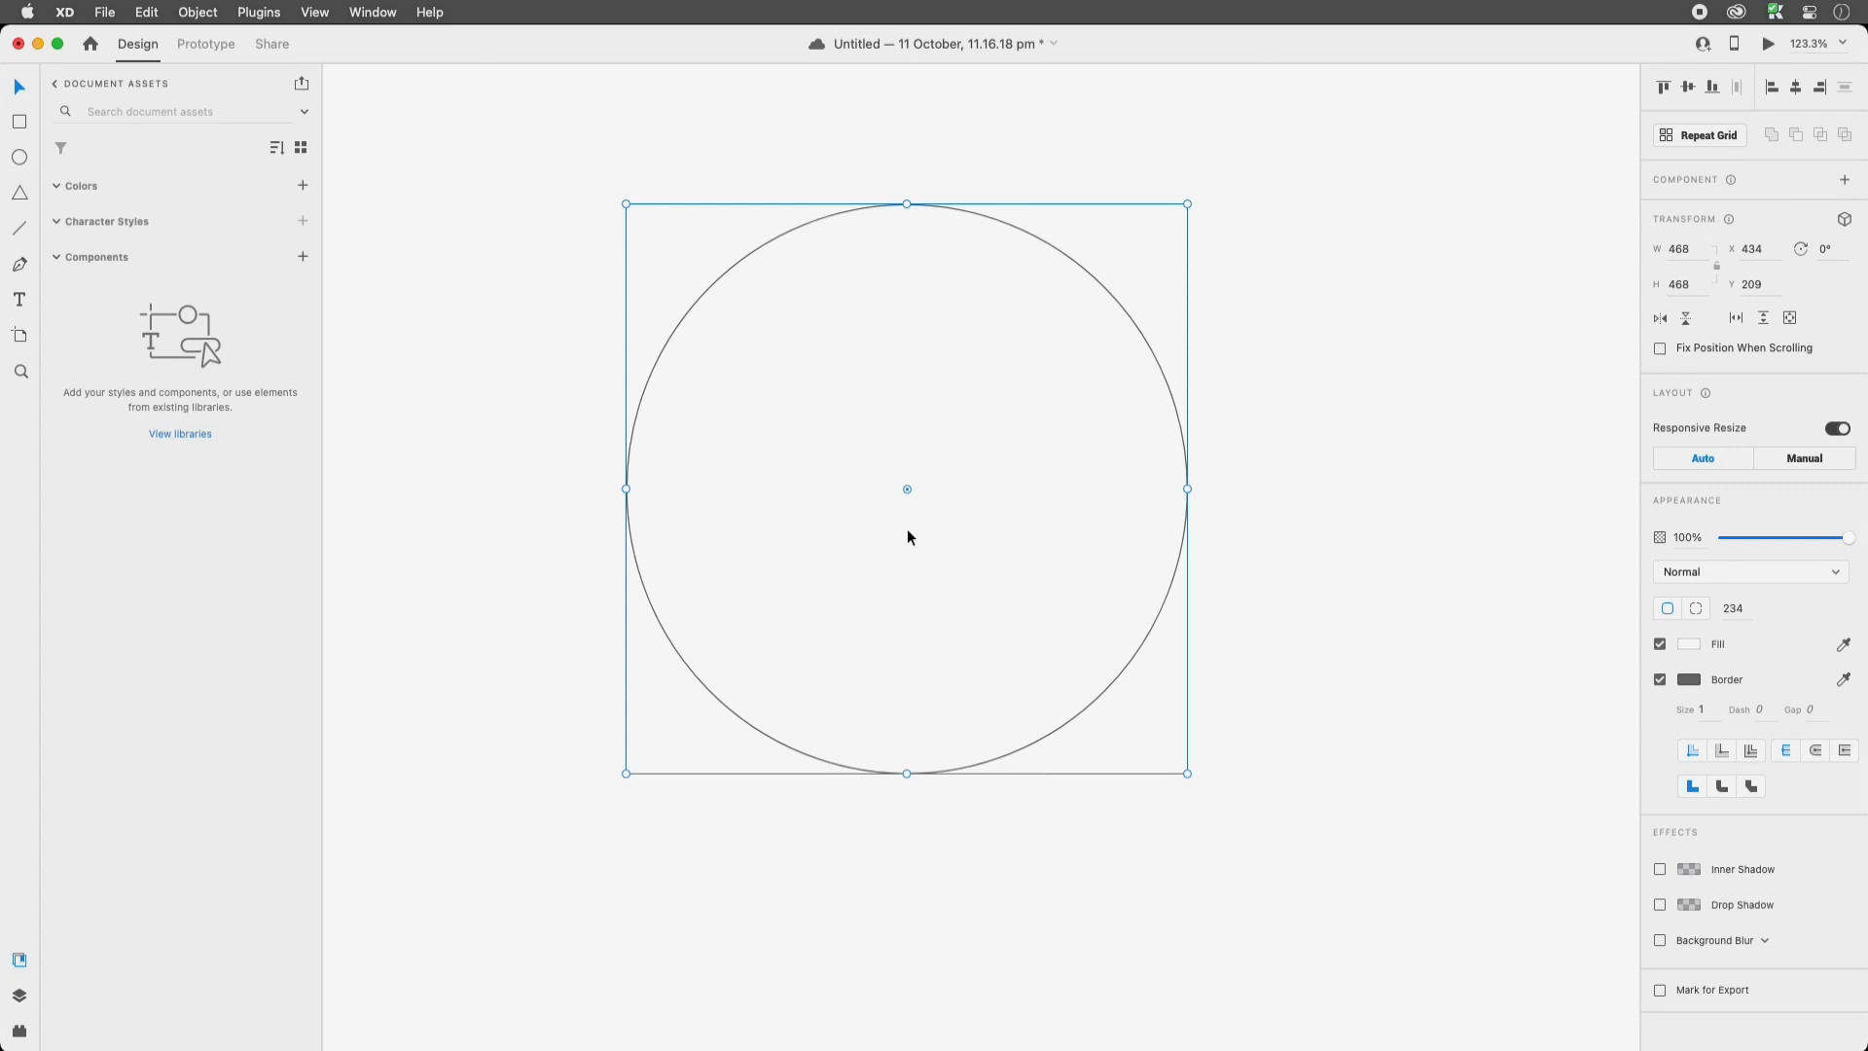
pyautogui.moveTo(911, 491); pyautogui.dragTo(1068, 308)
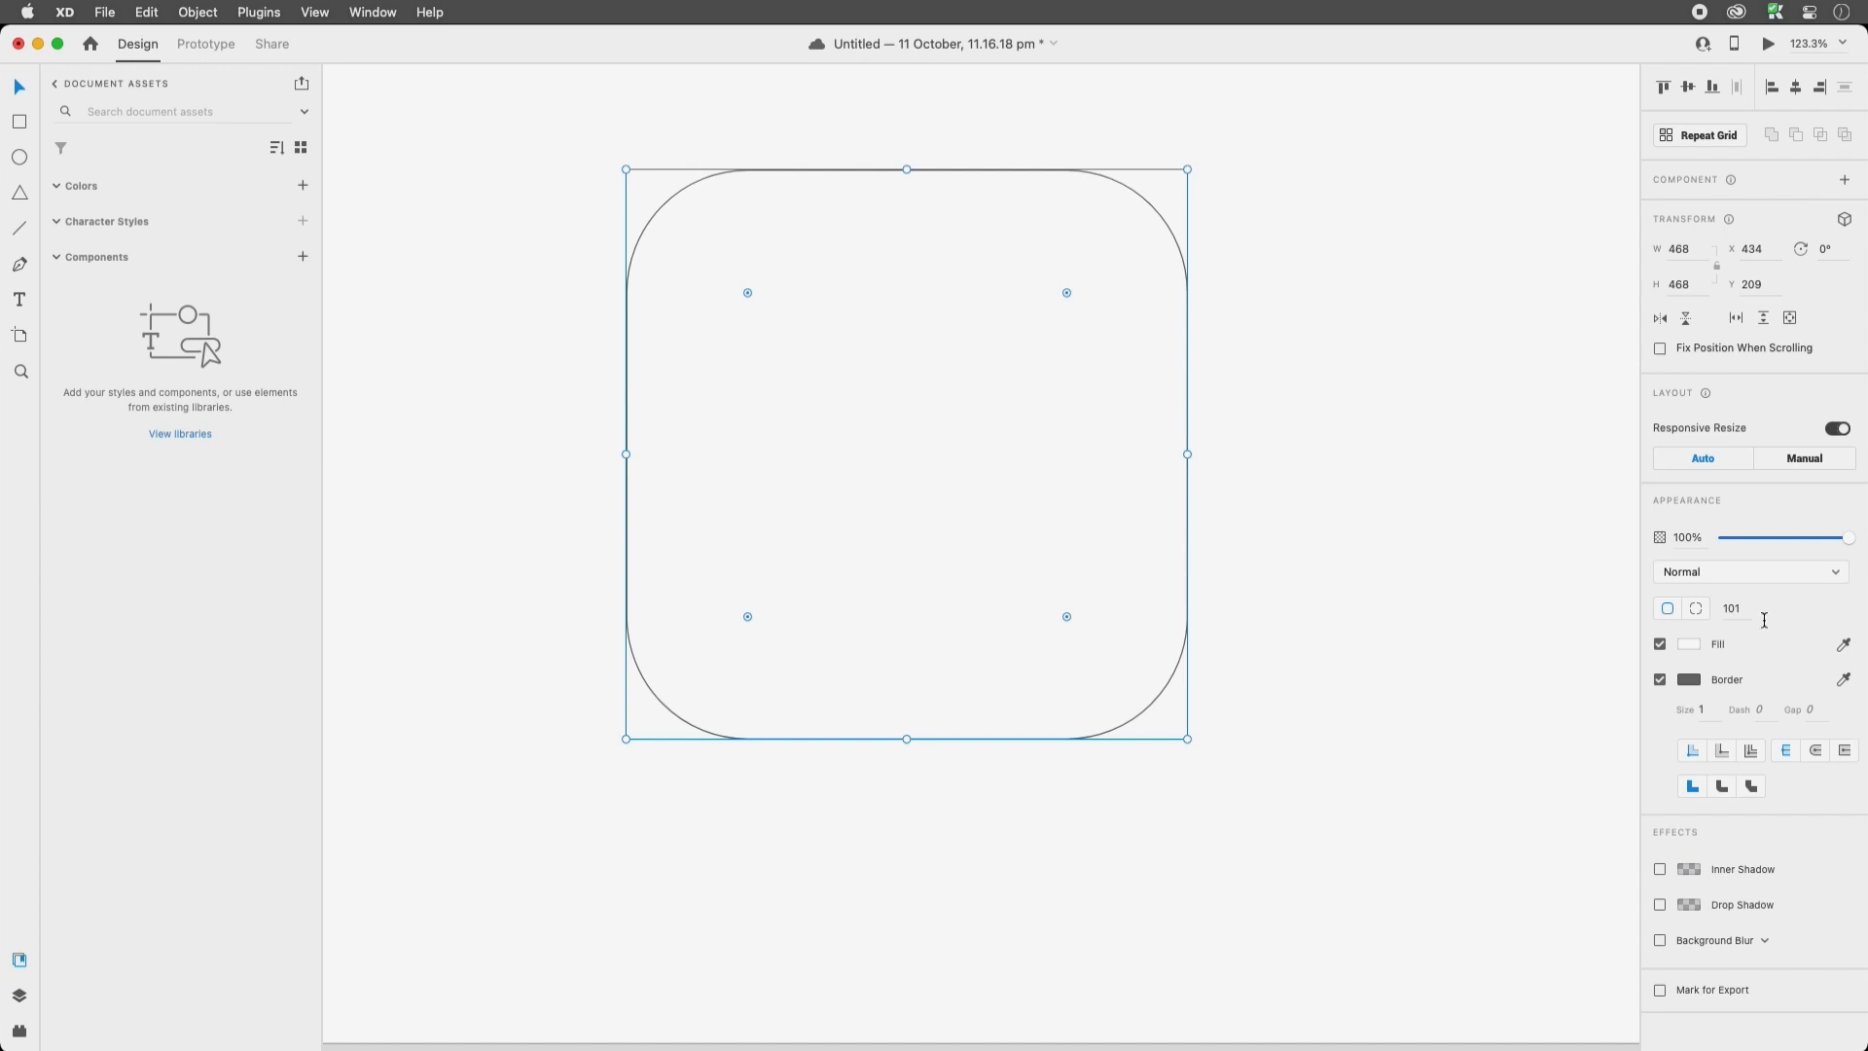
# Set the radius of all the square's corners to 20
pyautogui.press('alt')
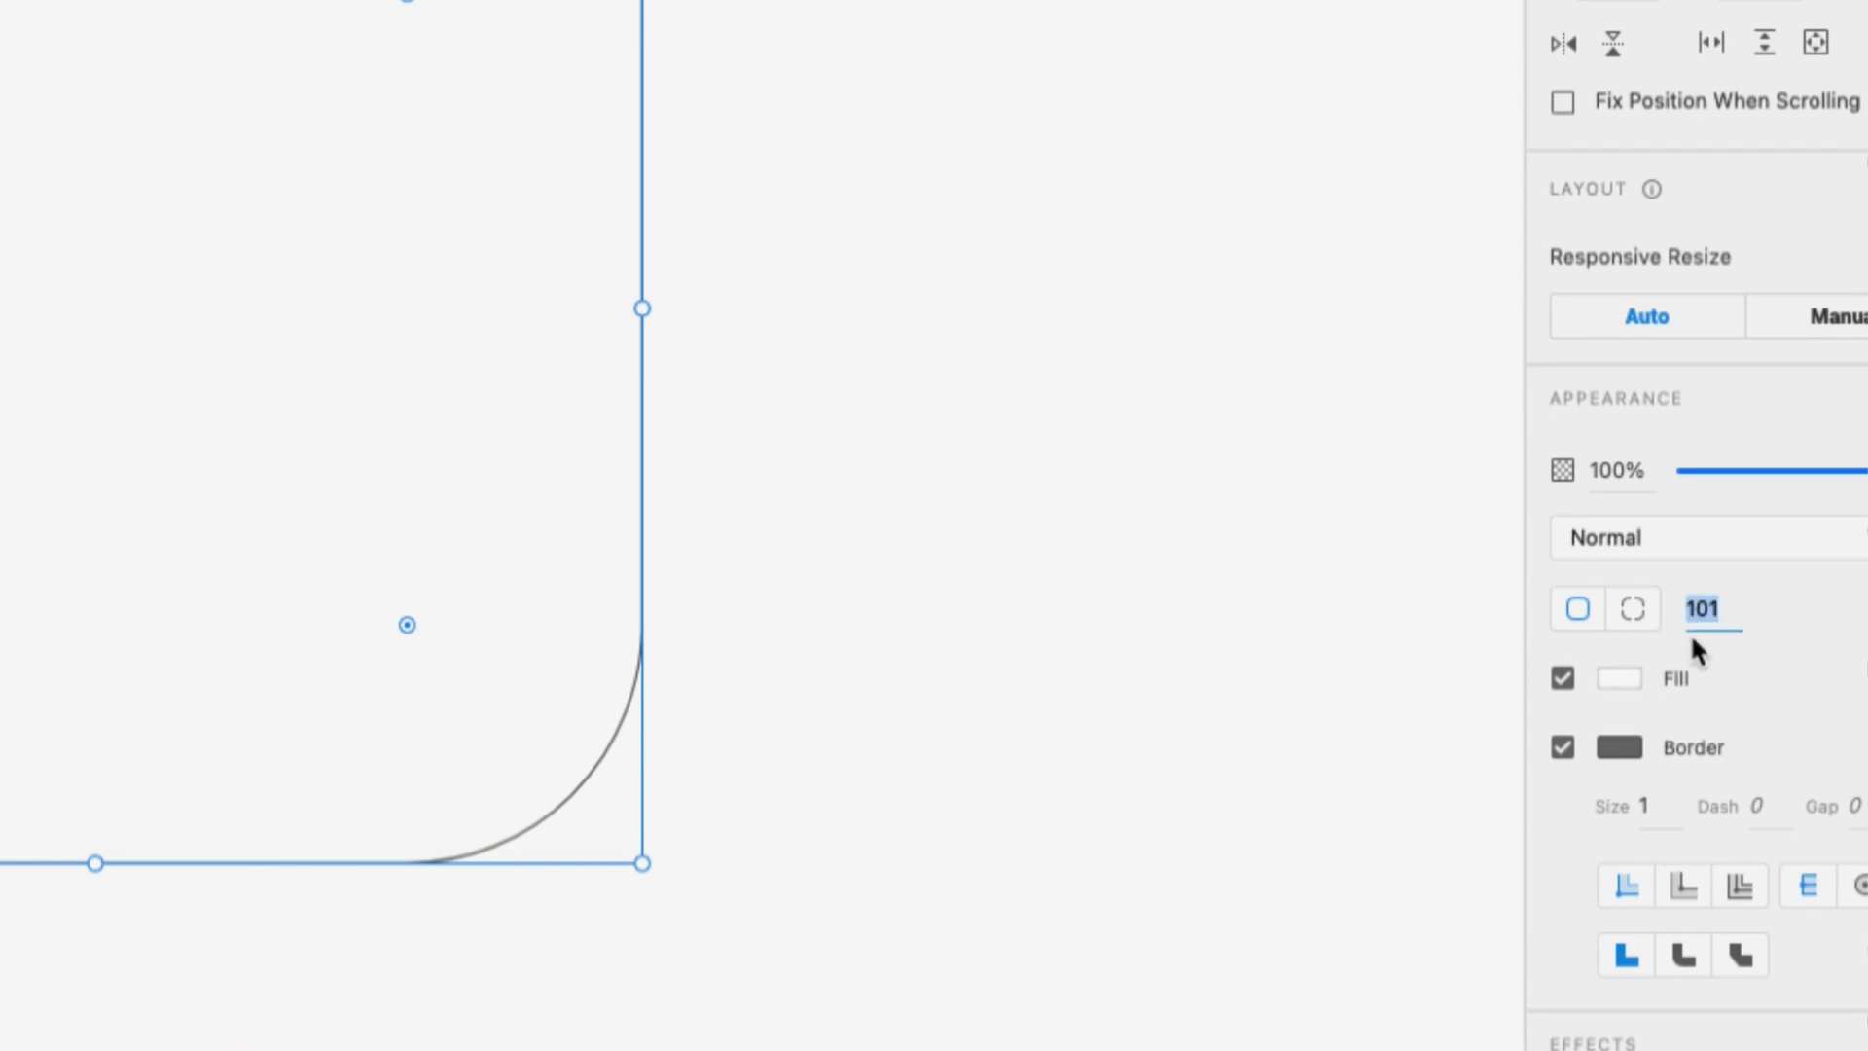
pyautogui.write('20')
pyautogui.press('Return')
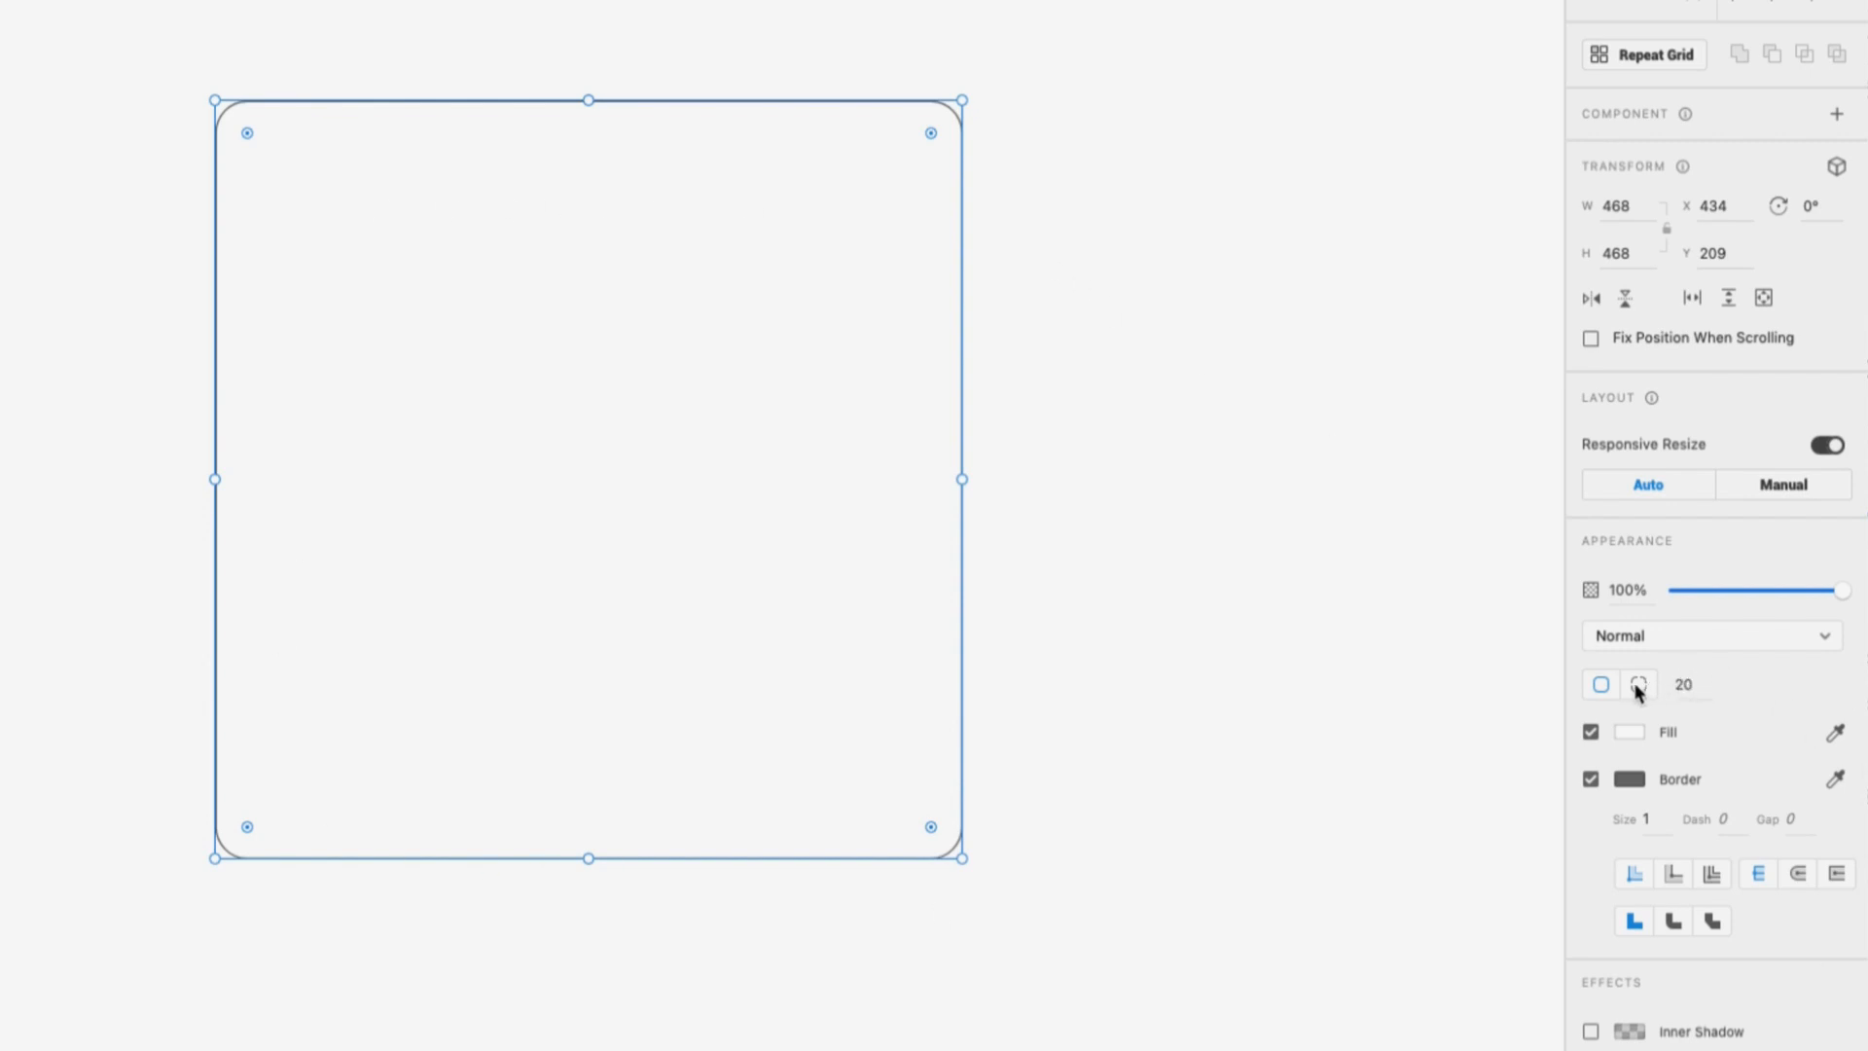
# Scale the rounded square down proportionally to about 334 px high and move it so its Y position is about 350
pyautogui.press('alt')
pyautogui.moveTo(216, 102); pyautogui.dragTo(425, 284)
pyautogui.moveTo(701, 638); pyautogui.dragTo(1231, 714)
pyautogui.press('alt')
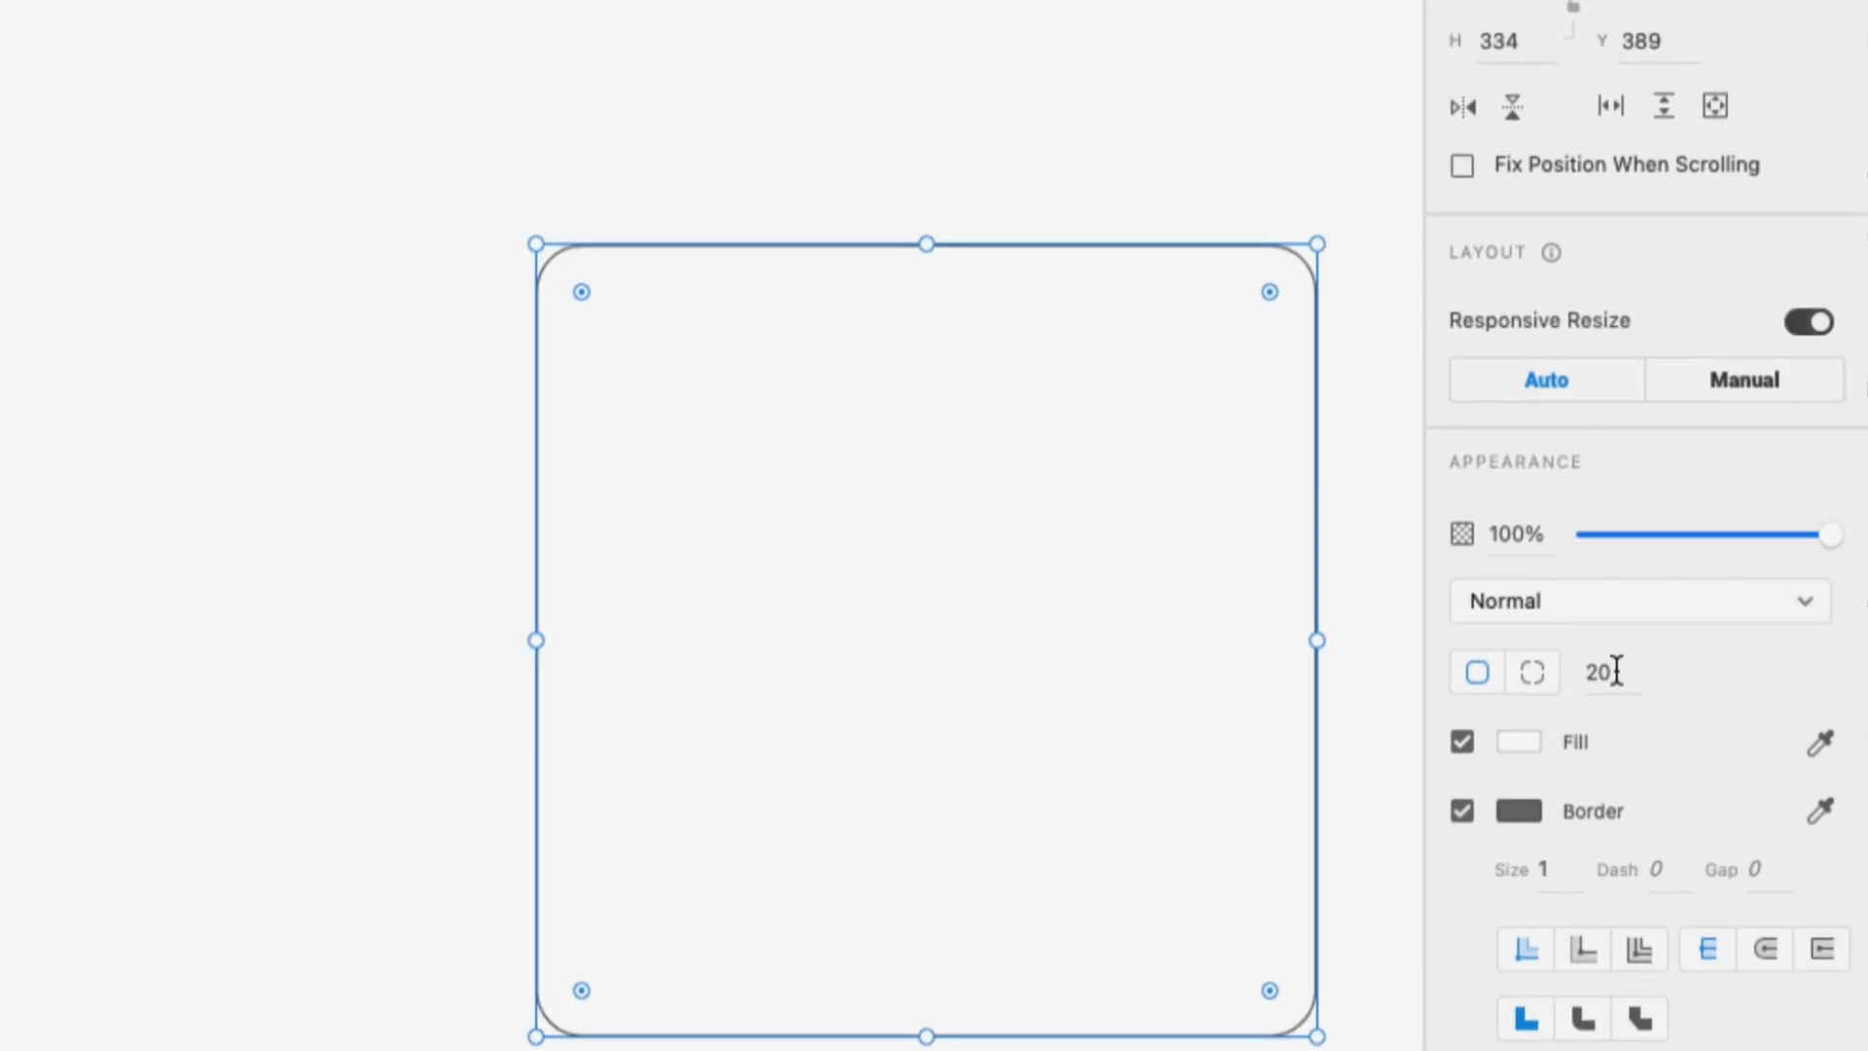
pyautogui.moveTo(1162, 355); pyautogui.dragTo(425, 185)
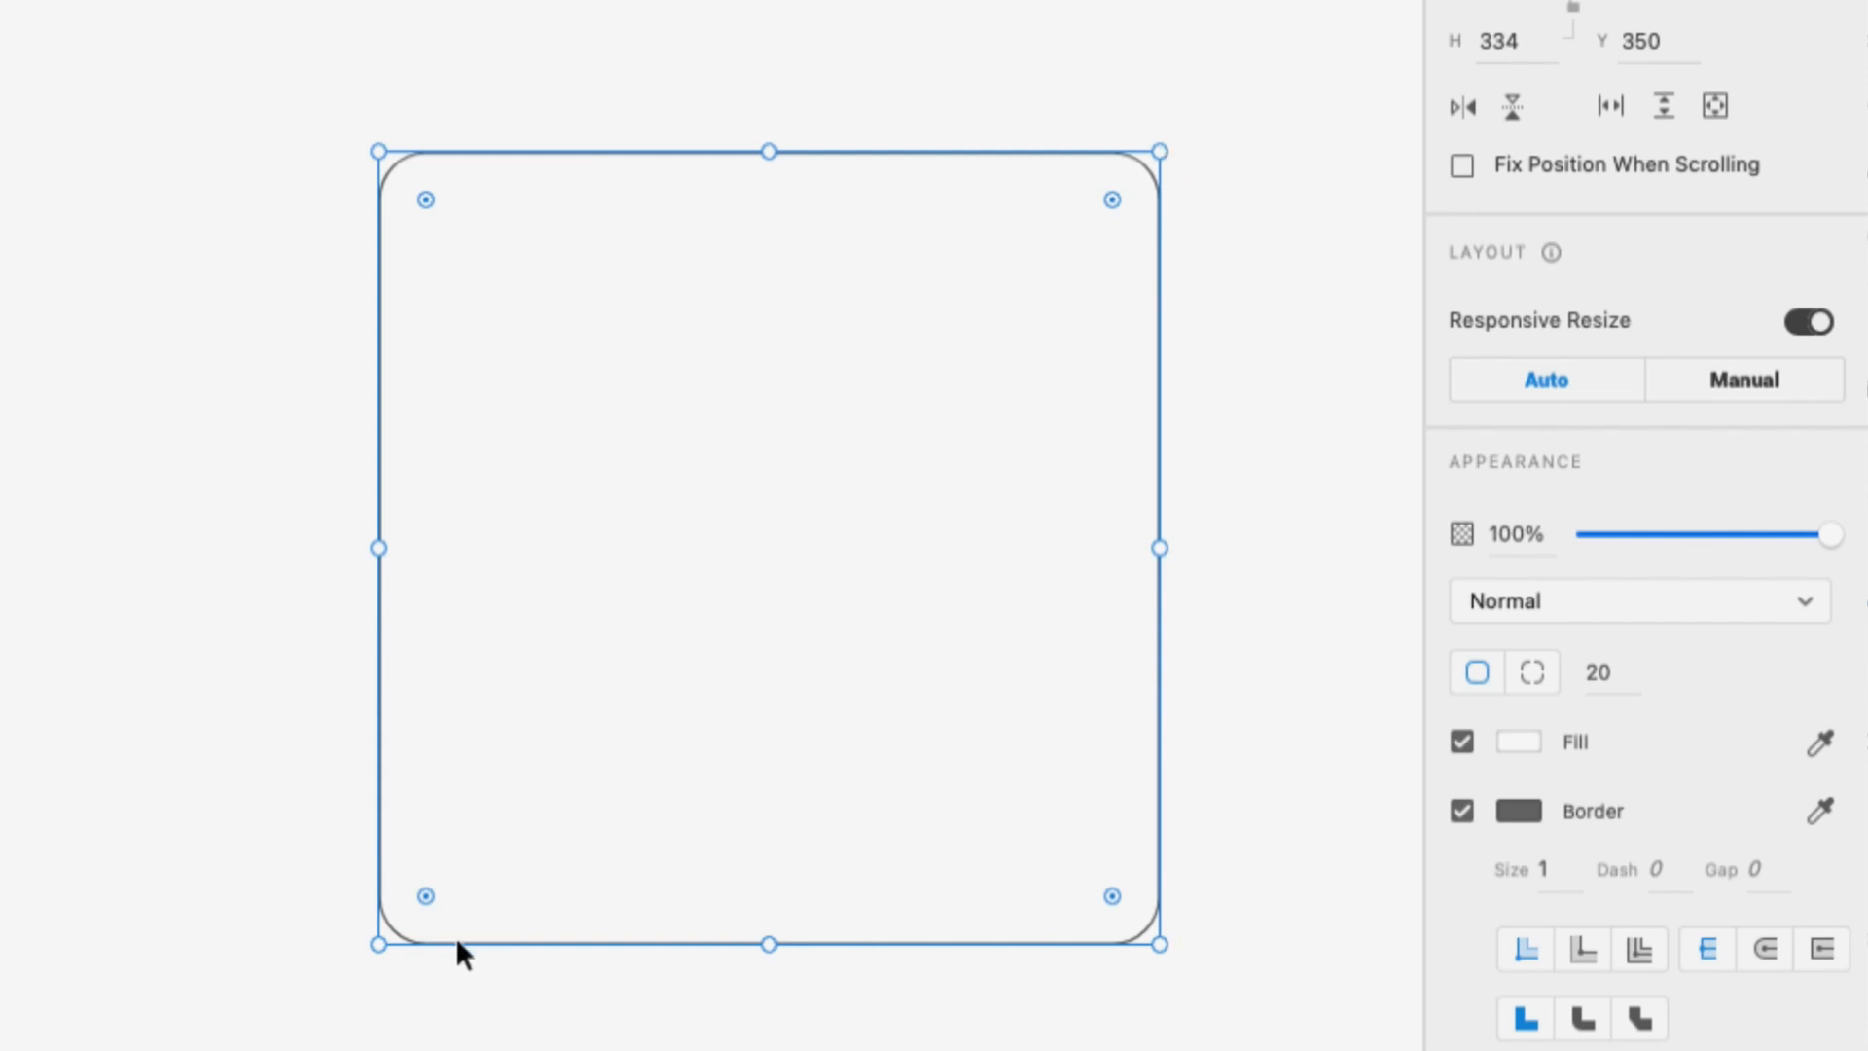
# Give the square individual corner radii and set its top-right corner to 60
pyautogui.click(1540, 675)
pyautogui.click(1662, 671)
pyautogui.write('60')
pyautogui.press('Return')
pyautogui.click(1158, 294)
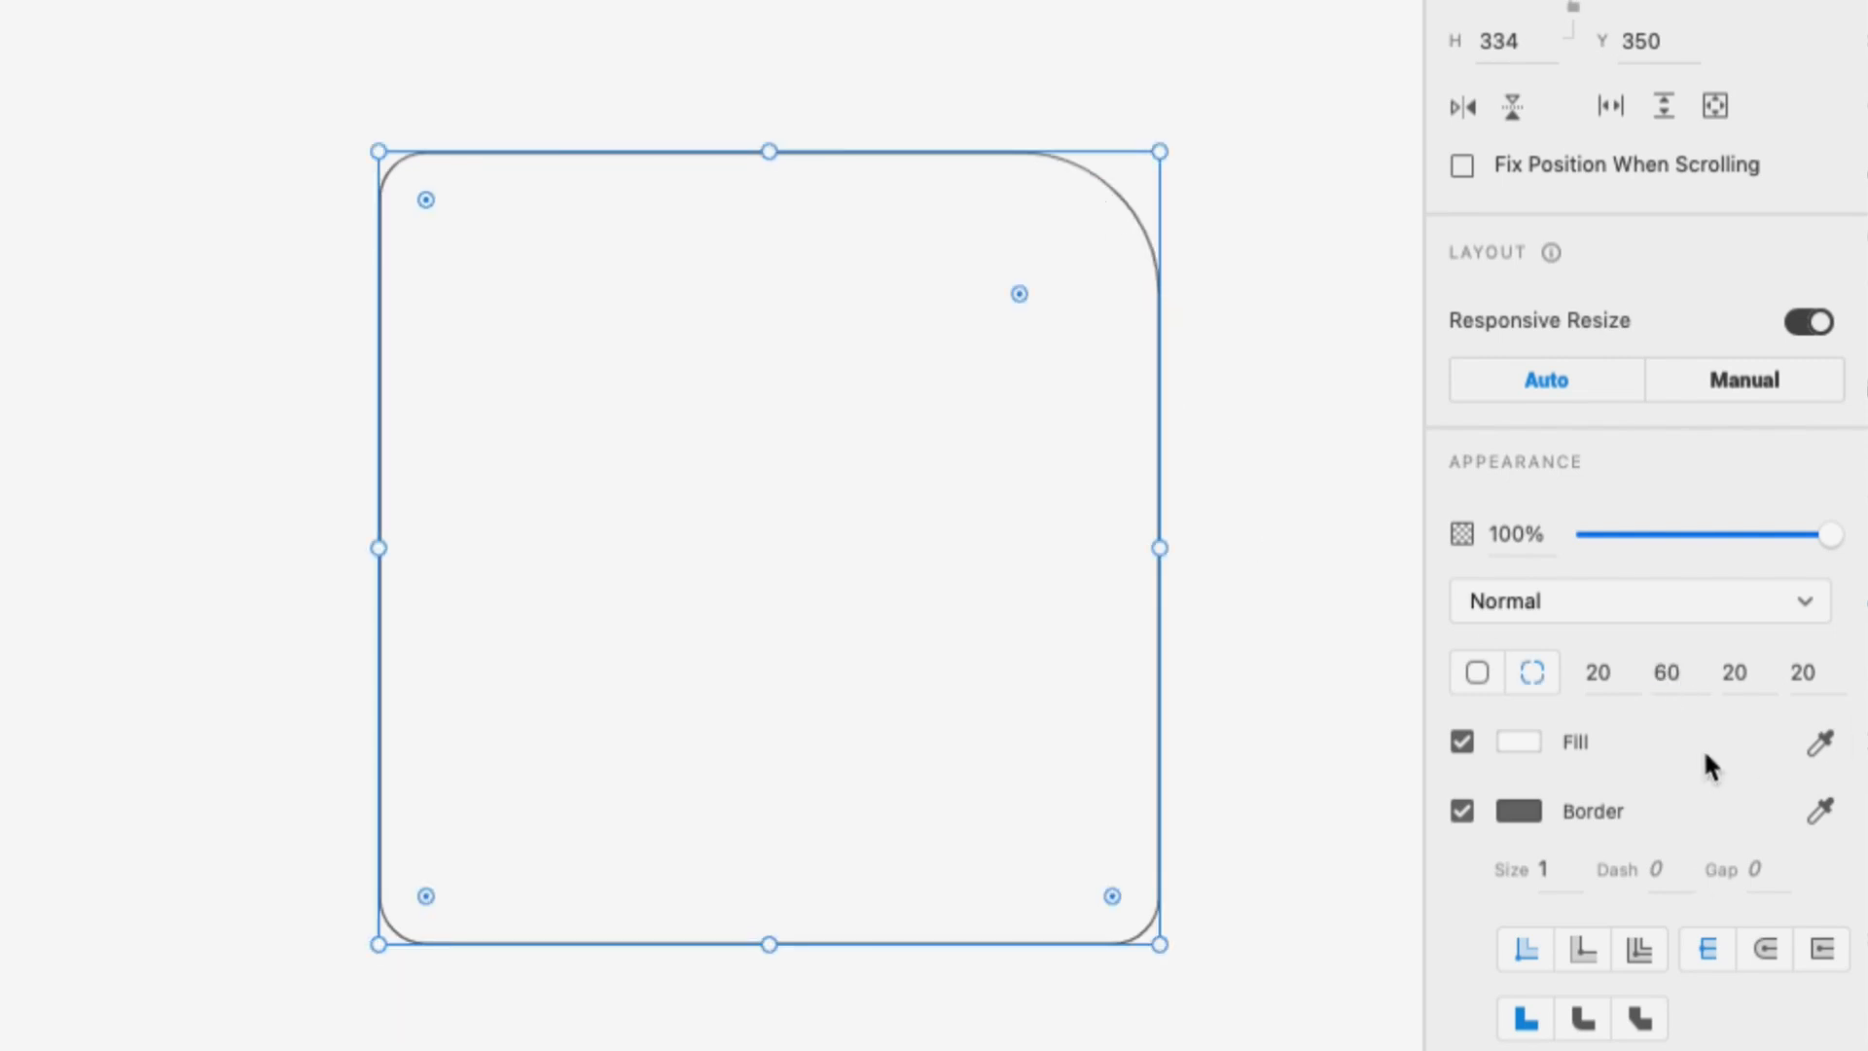
# Set the square's top-right corner radius to 90
pyautogui.click(1664, 671)
pyautogui.write('90')
pyautogui.press('Return')
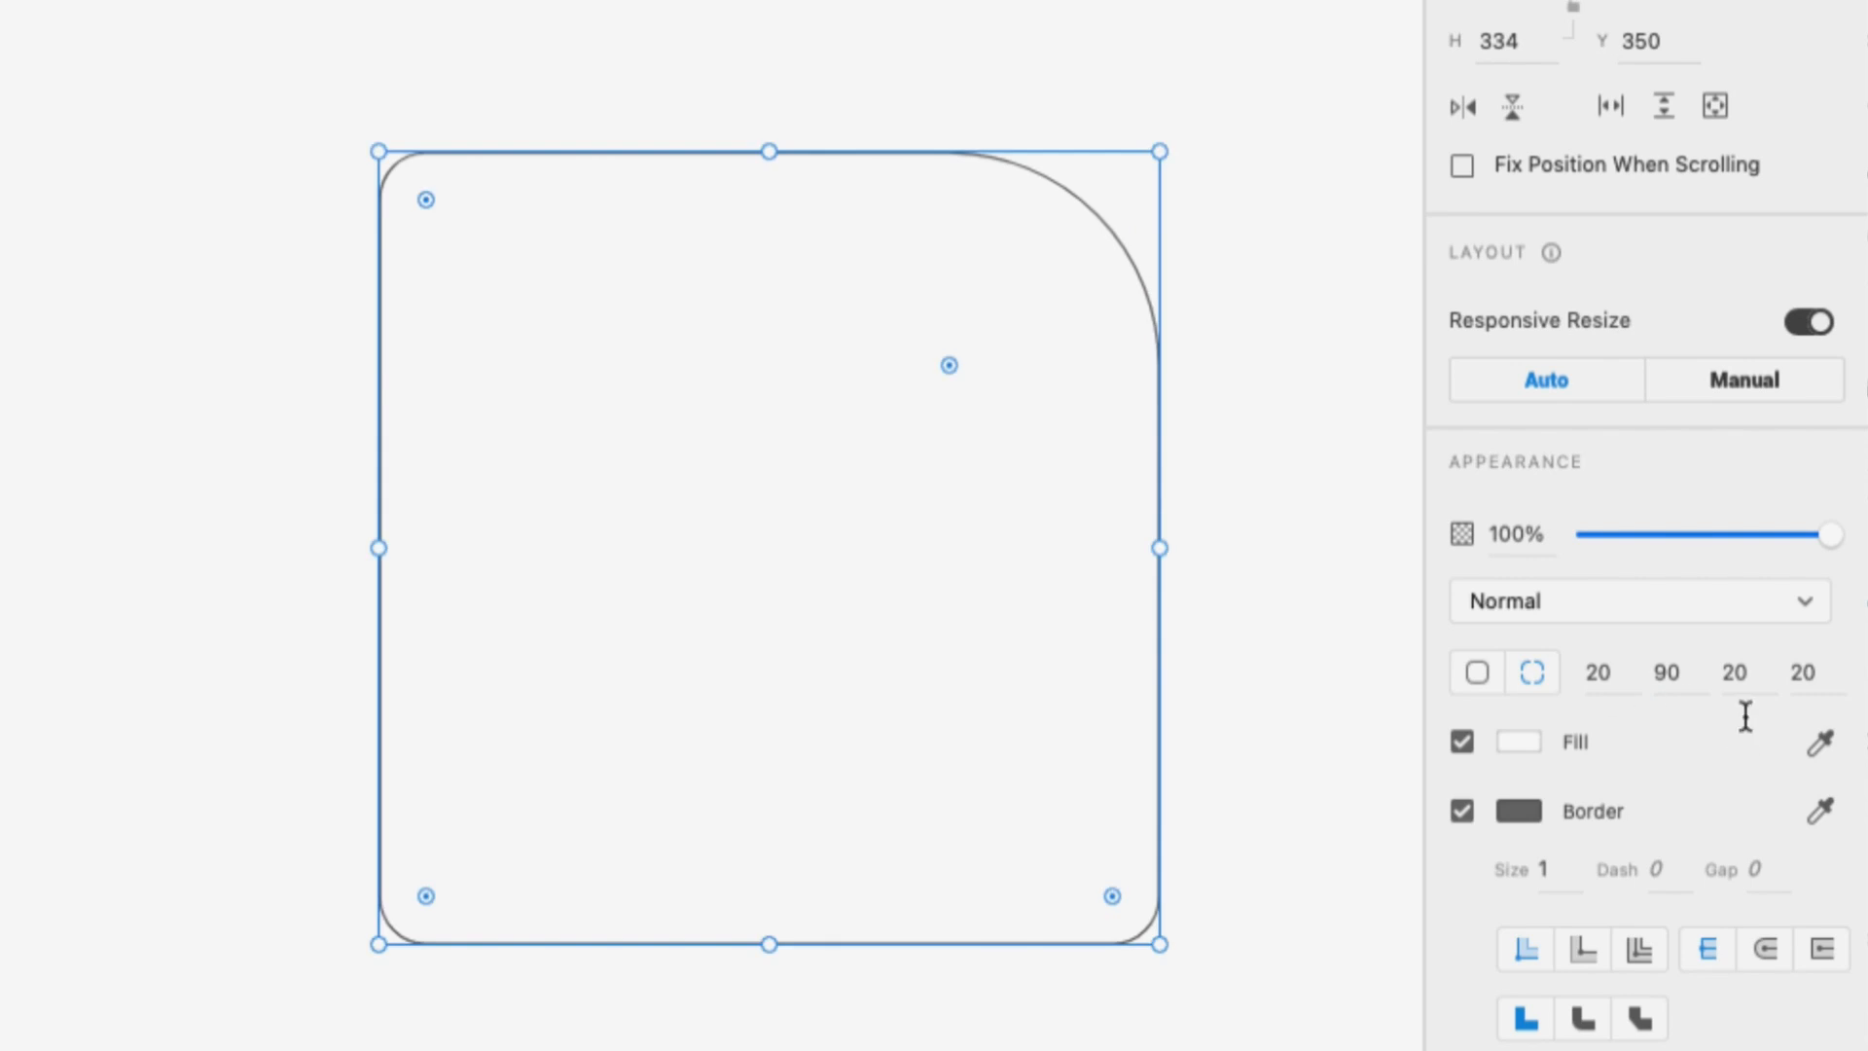
# Try a radius of 90 on the square's bottom-right corner and undo it
pyautogui.click(1735, 672)
pyautogui.write('90')
pyautogui.press('Return')
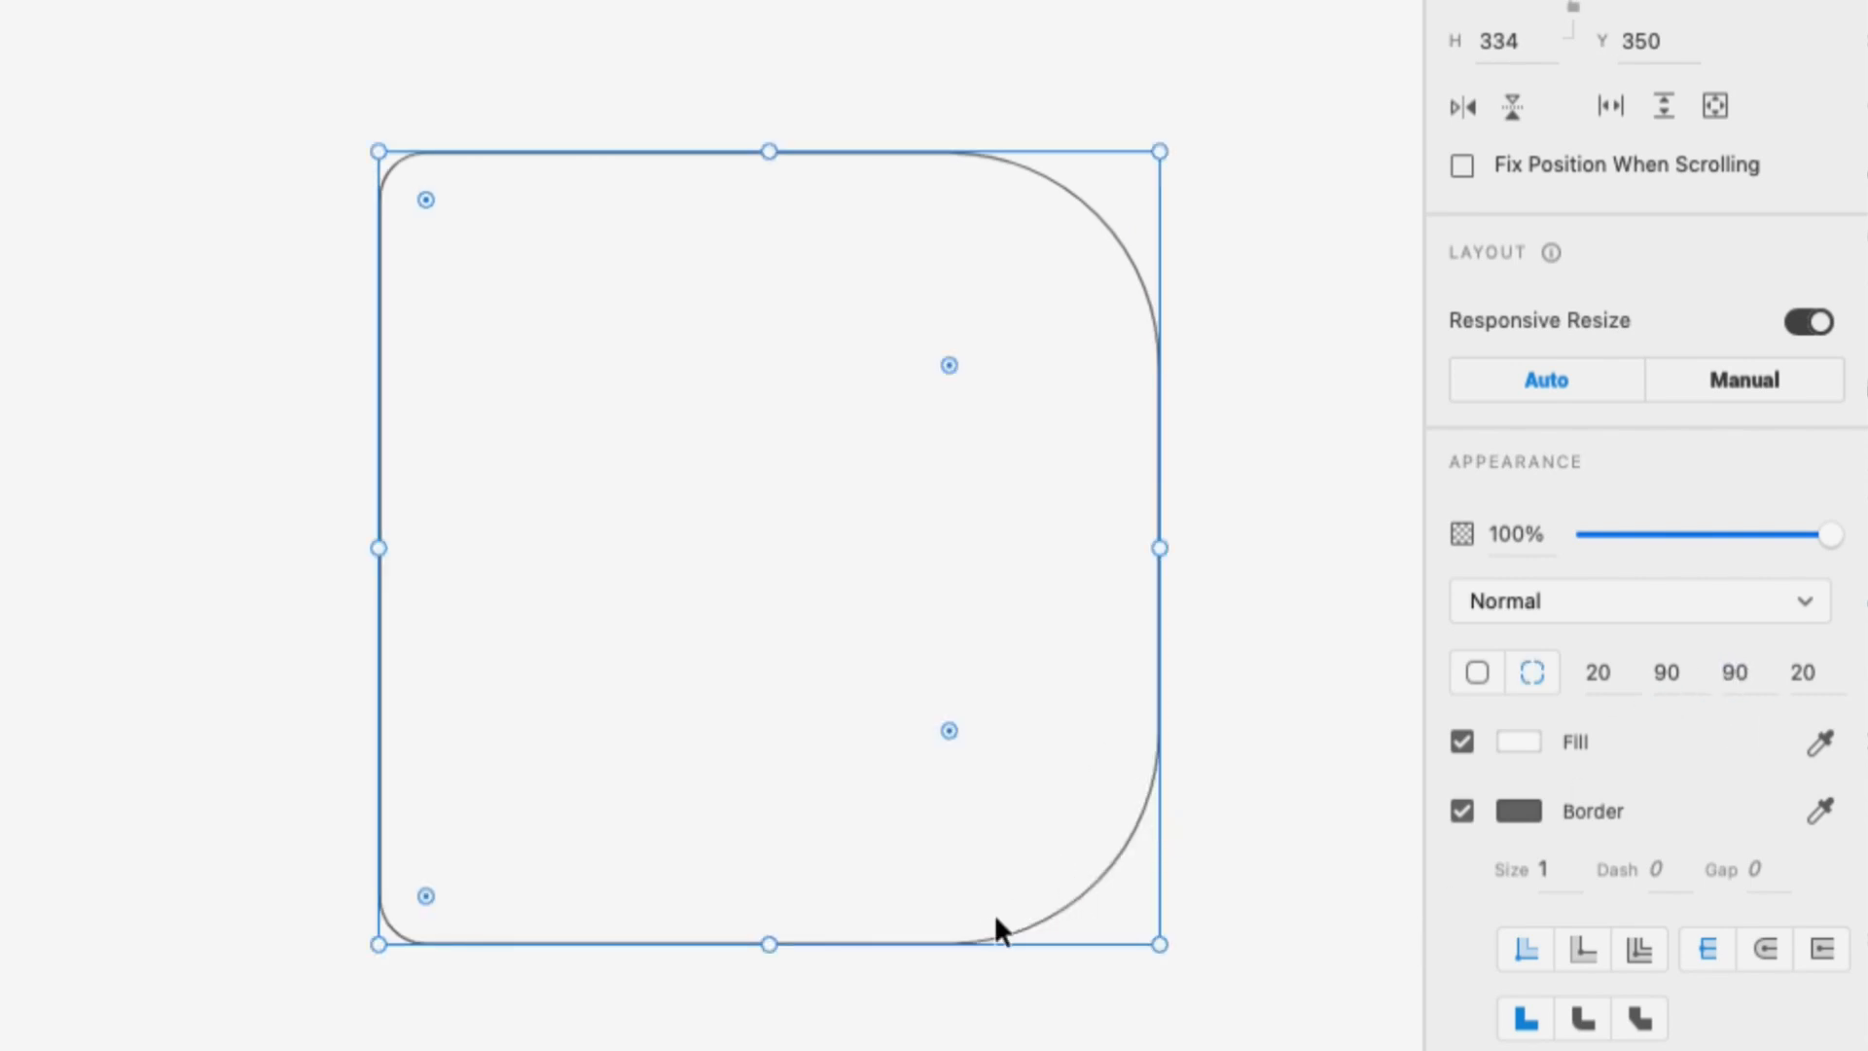
pyautogui.click(1201, 385)
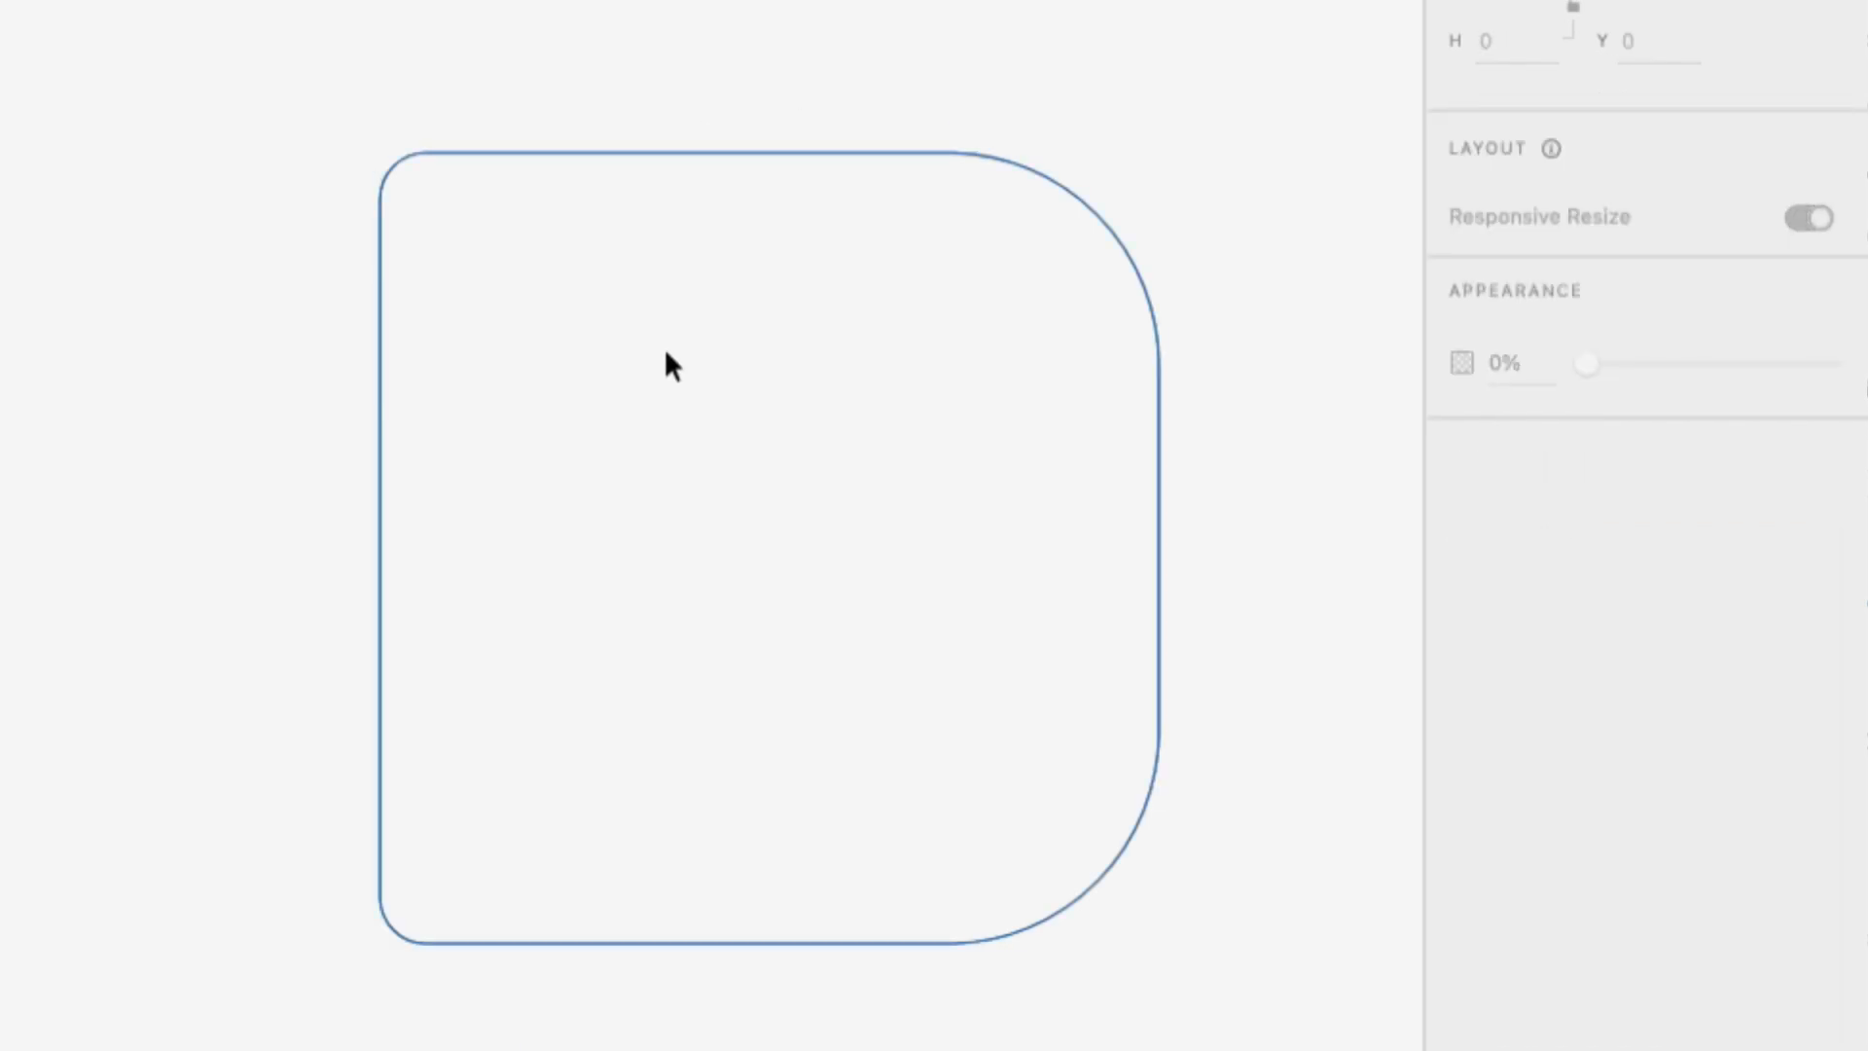
pyautogui.click(1105, 383)
pyautogui.hotkey('ctrl', 'z')
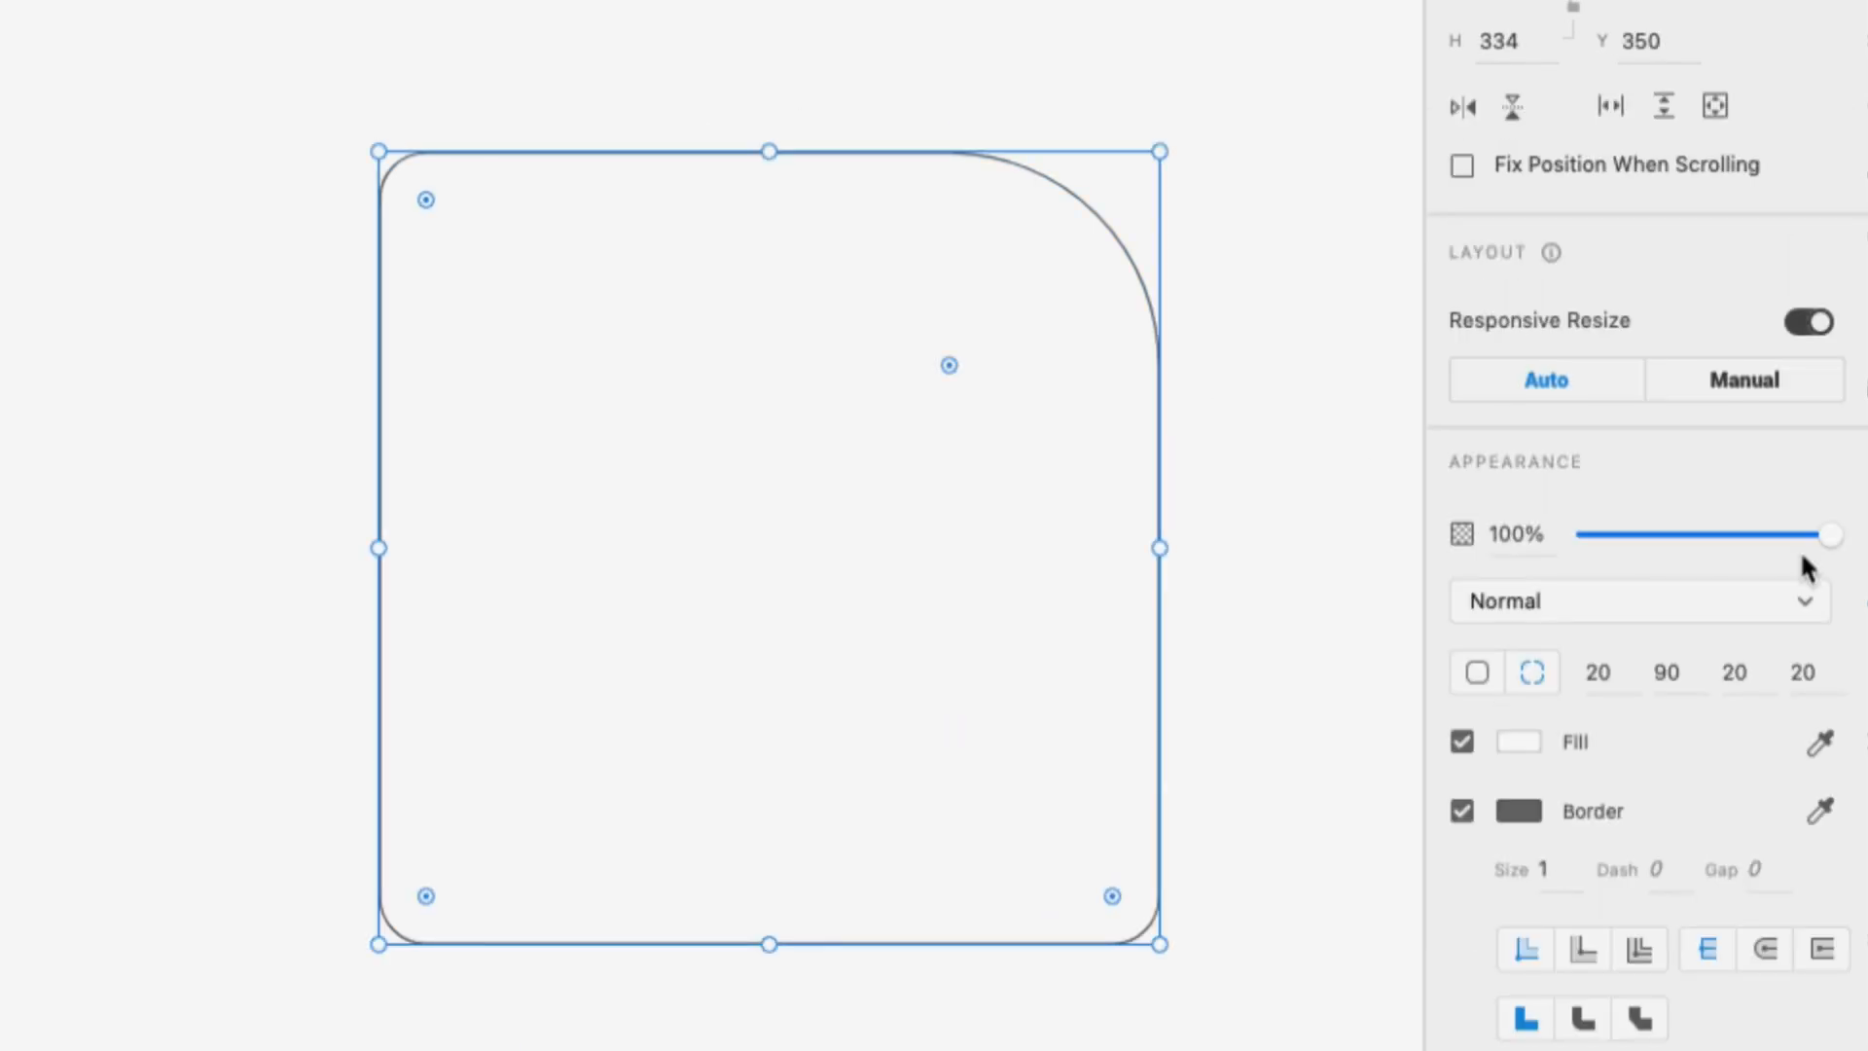
# Set the bottom-left corner radius to 90, and undo a trial hand adjustment of the top-right corner
pyautogui.click(1801, 672)
pyautogui.press('Return')
pyautogui.click(1025, 604)
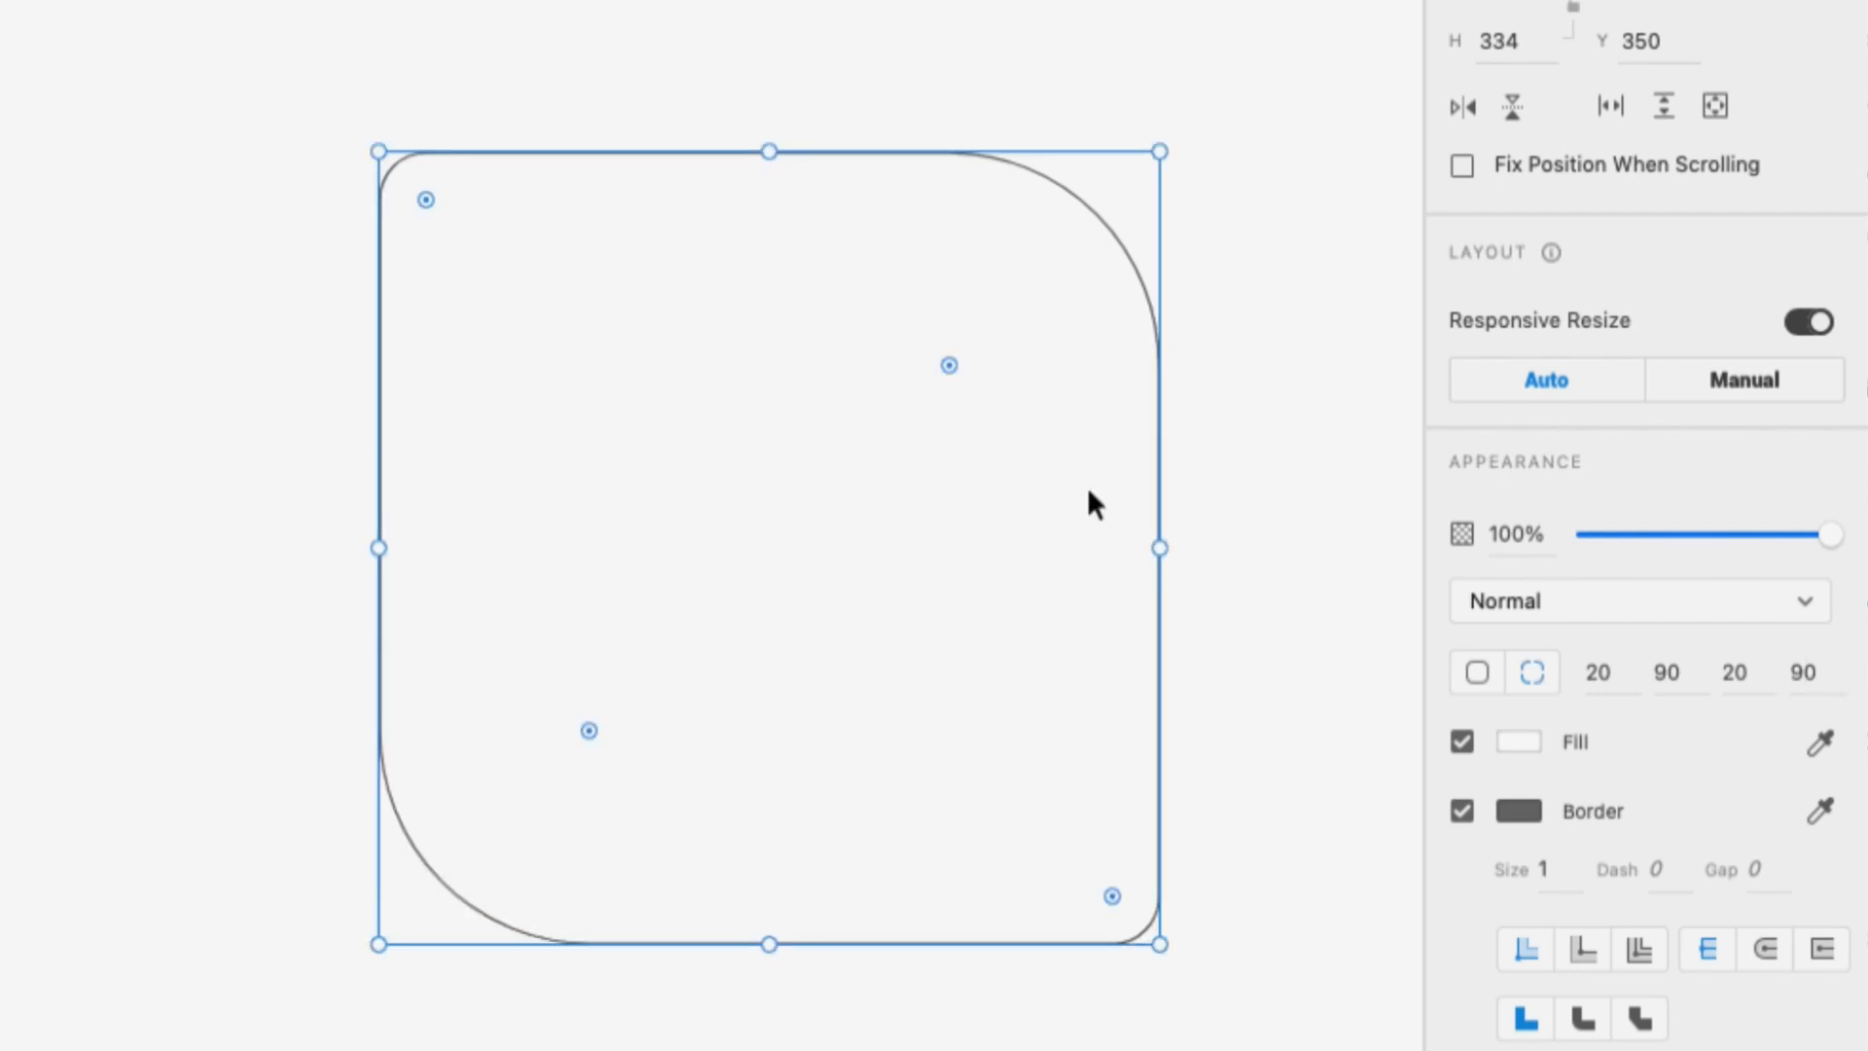
pyautogui.moveTo(949, 366)
pyautogui.mouseDown()
pyautogui.moveTo(896, 407)
pyautogui.moveTo(926, 382)
pyautogui.mouseUp()
pyautogui.press('super+z')
# Fill the shape with red #F20C0C and lower the fill colour's opacity to 11%
pyautogui.click(1521, 737)
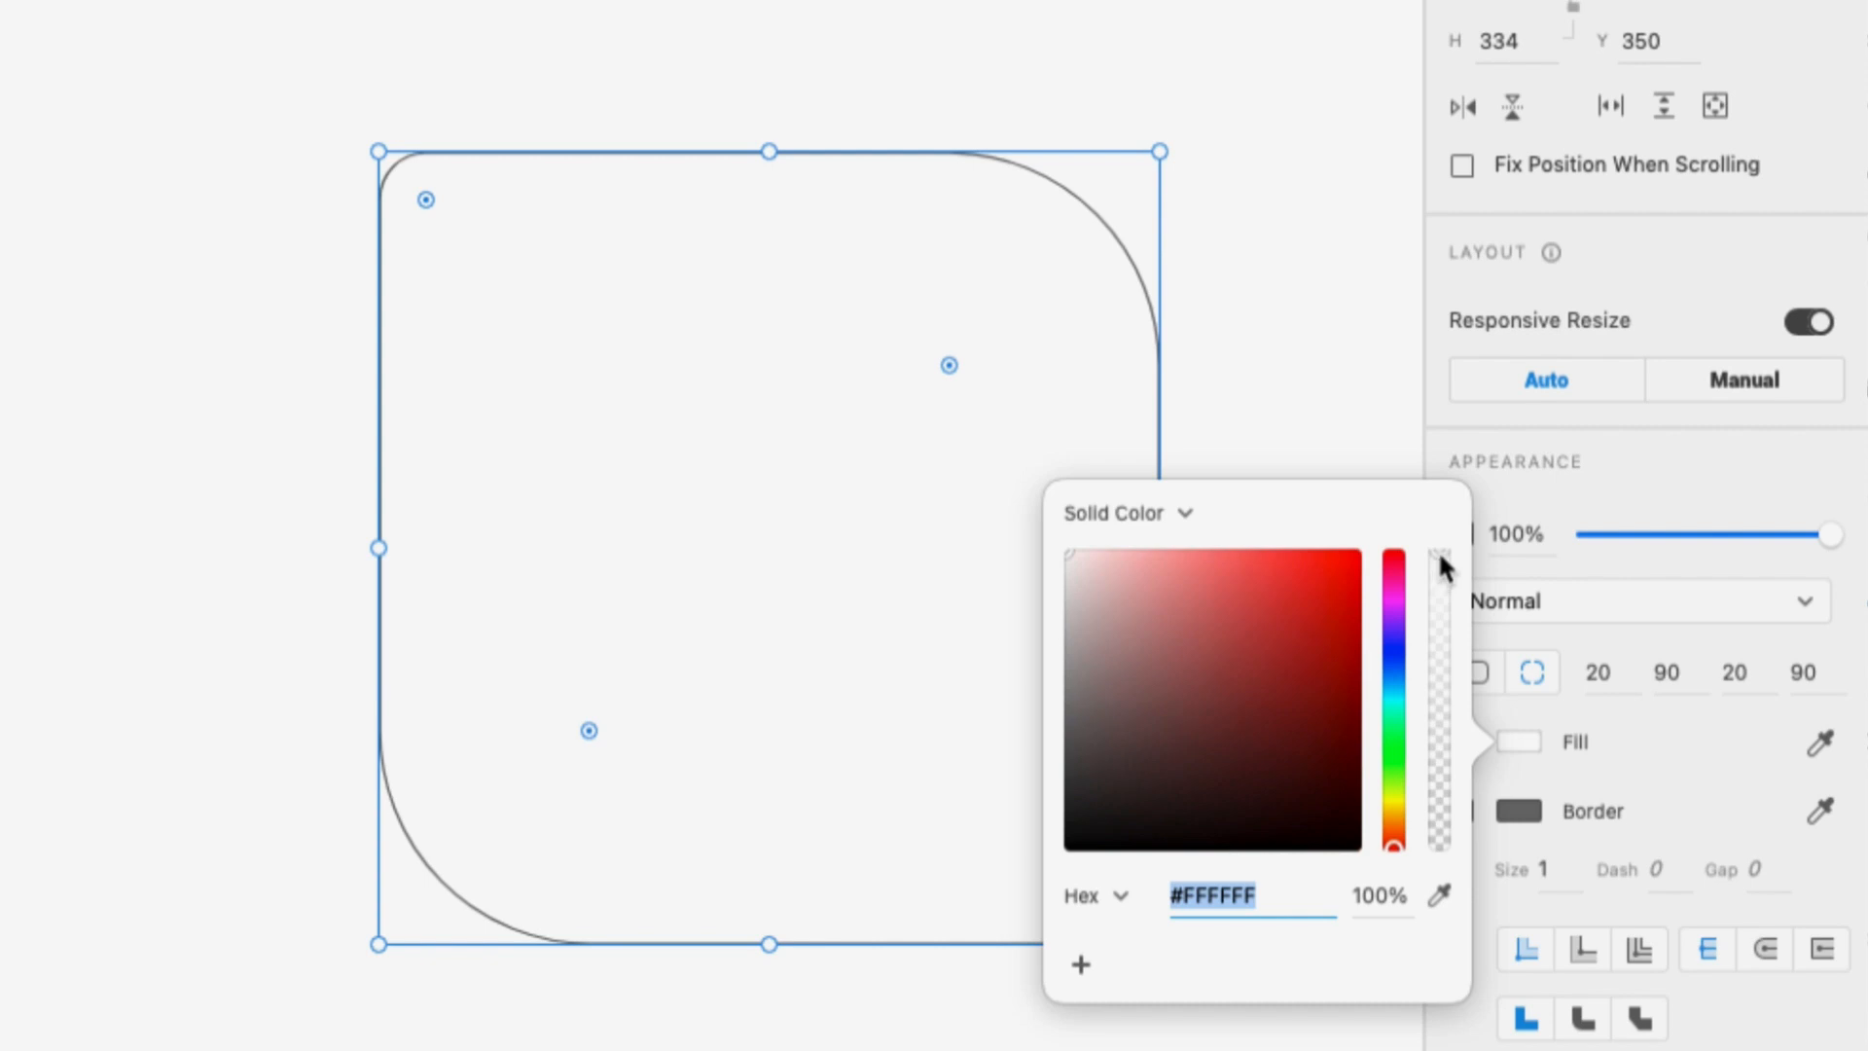
pyautogui.moveTo(1439, 550); pyautogui.dragTo(1436, 599)
pyautogui.click(1345, 564)
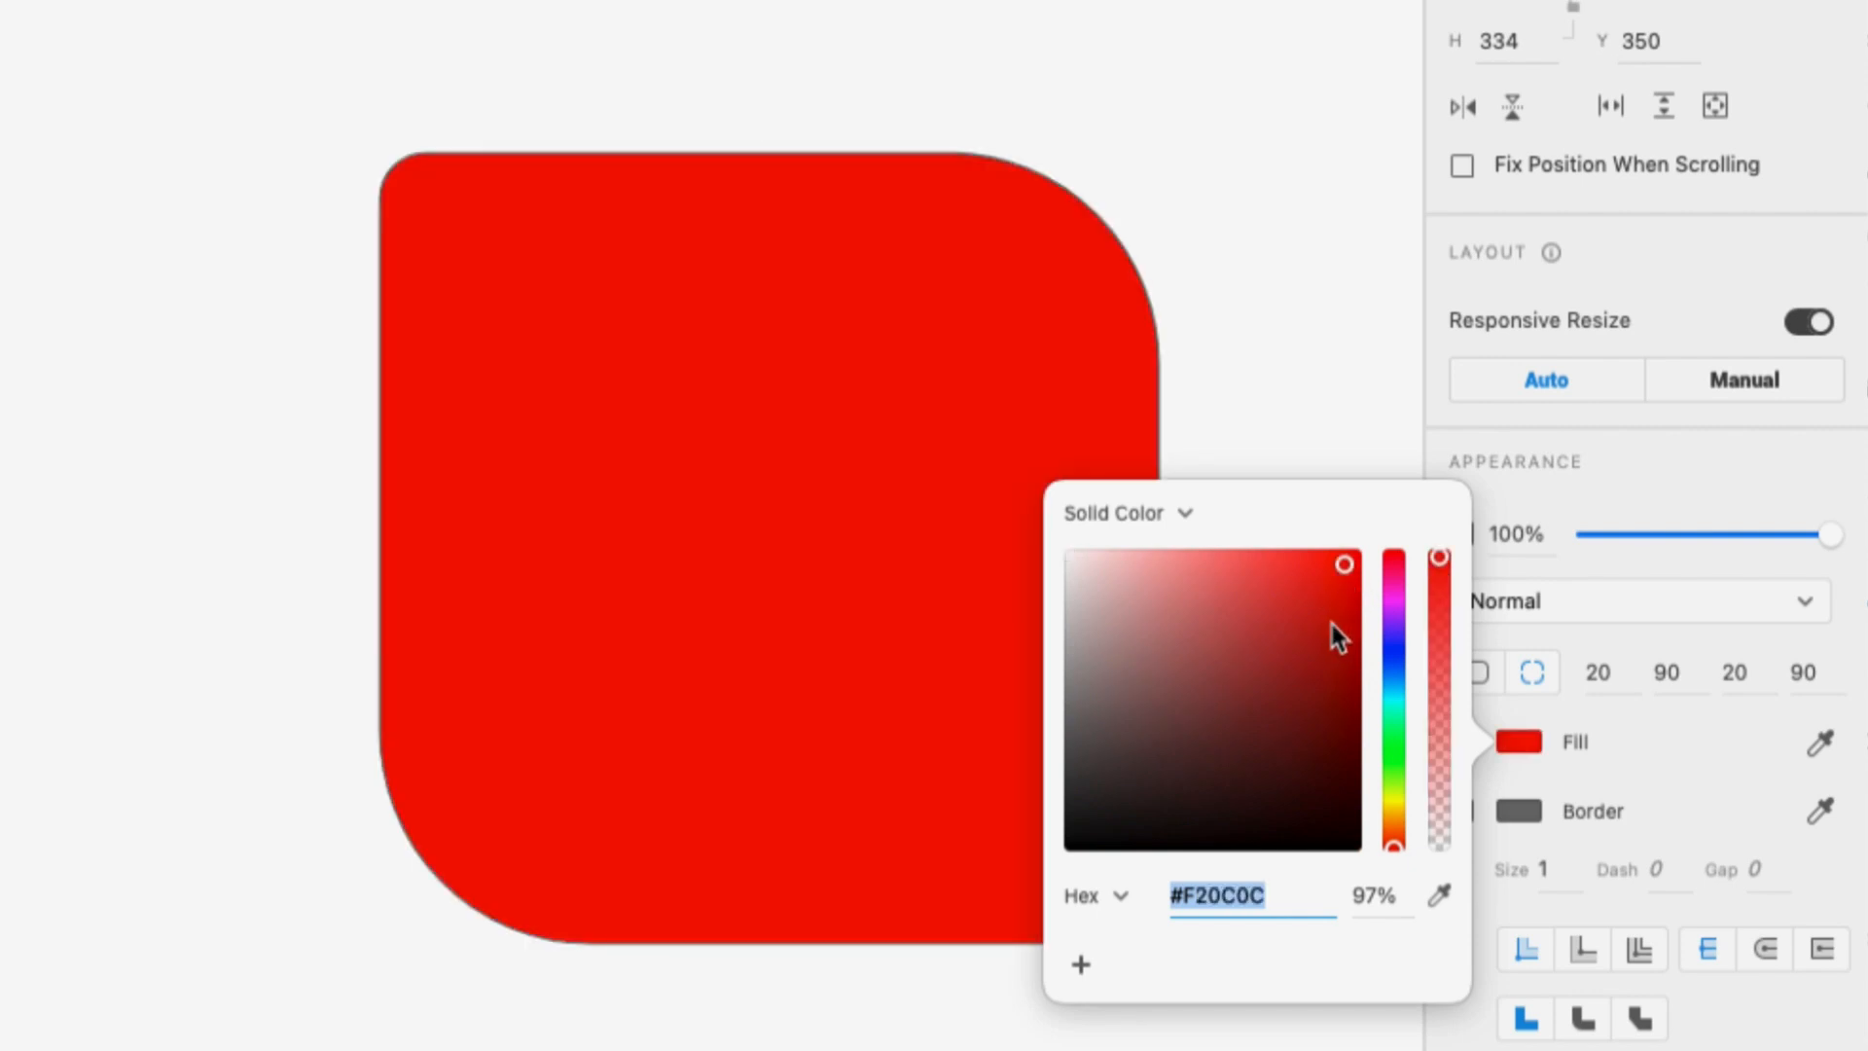
pyautogui.moveTo(1439, 557); pyautogui.dragTo(1440, 815)
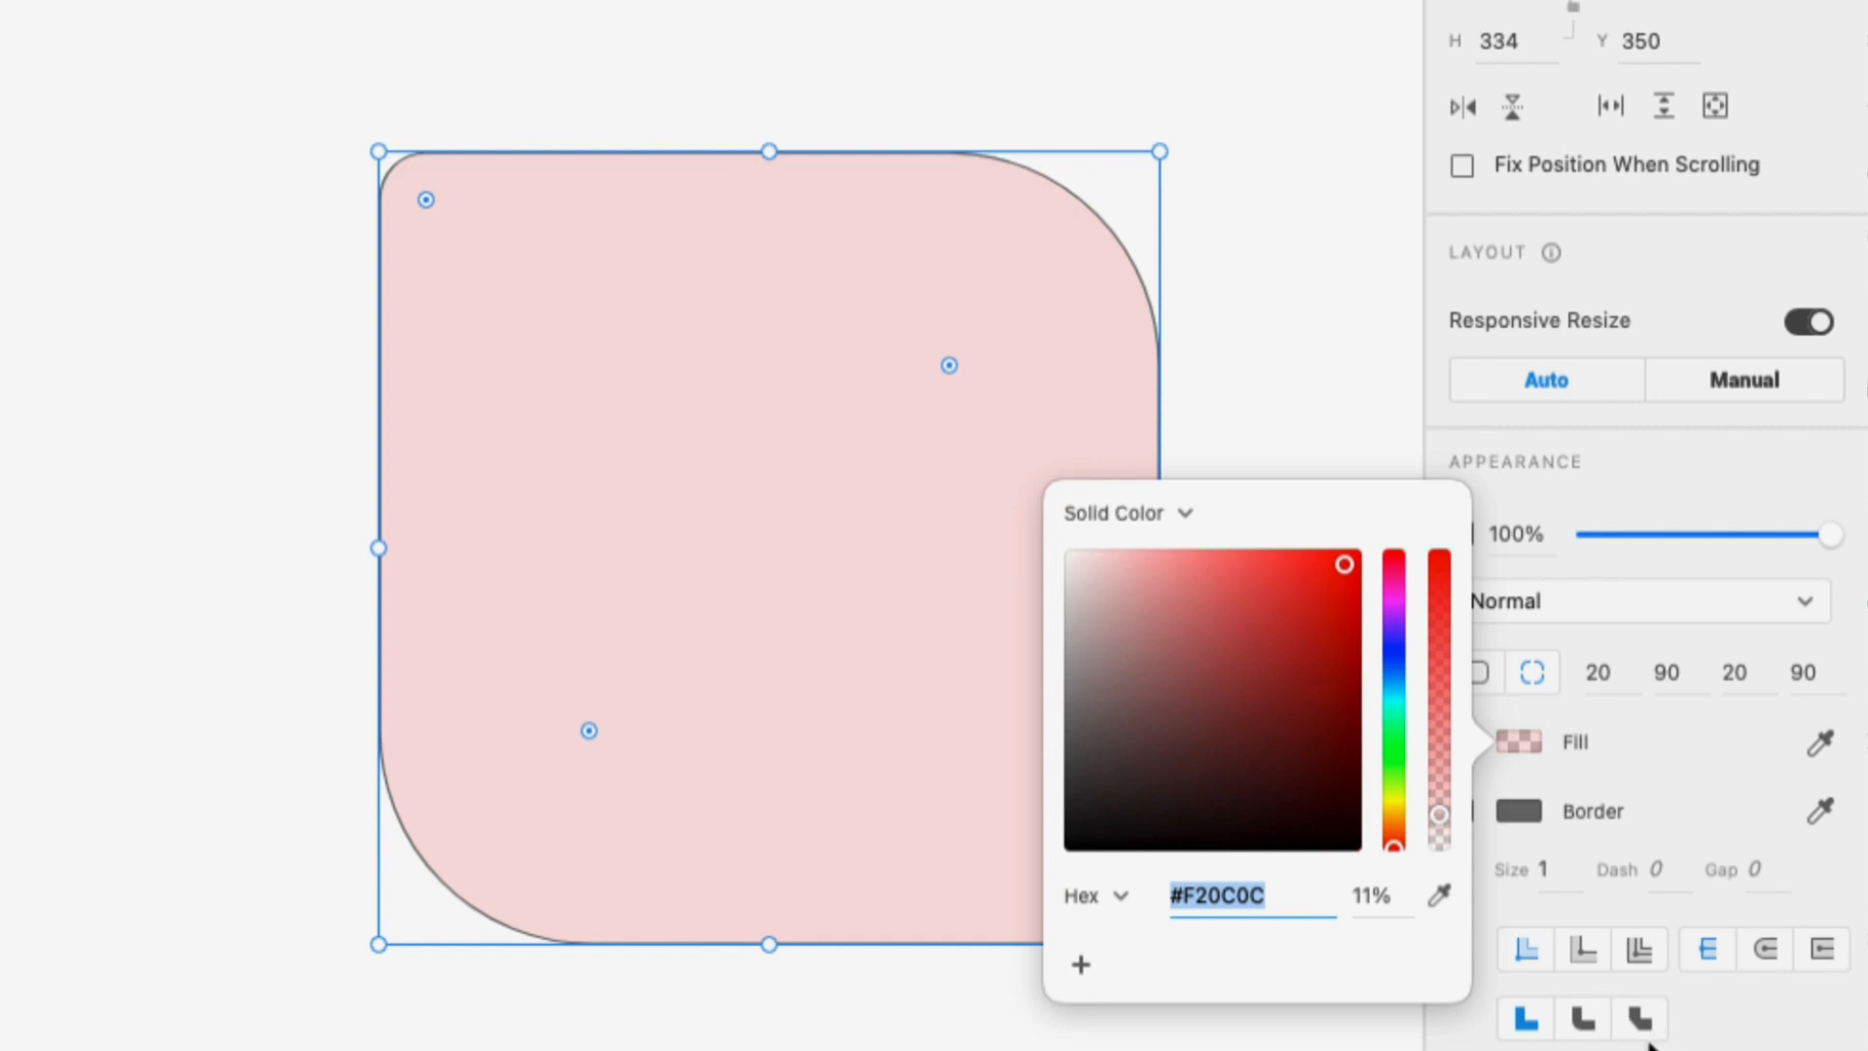
# Sample the interface's blue as the shape's fill and shift it to lime green #BDE60F
pyautogui.click(1440, 893)
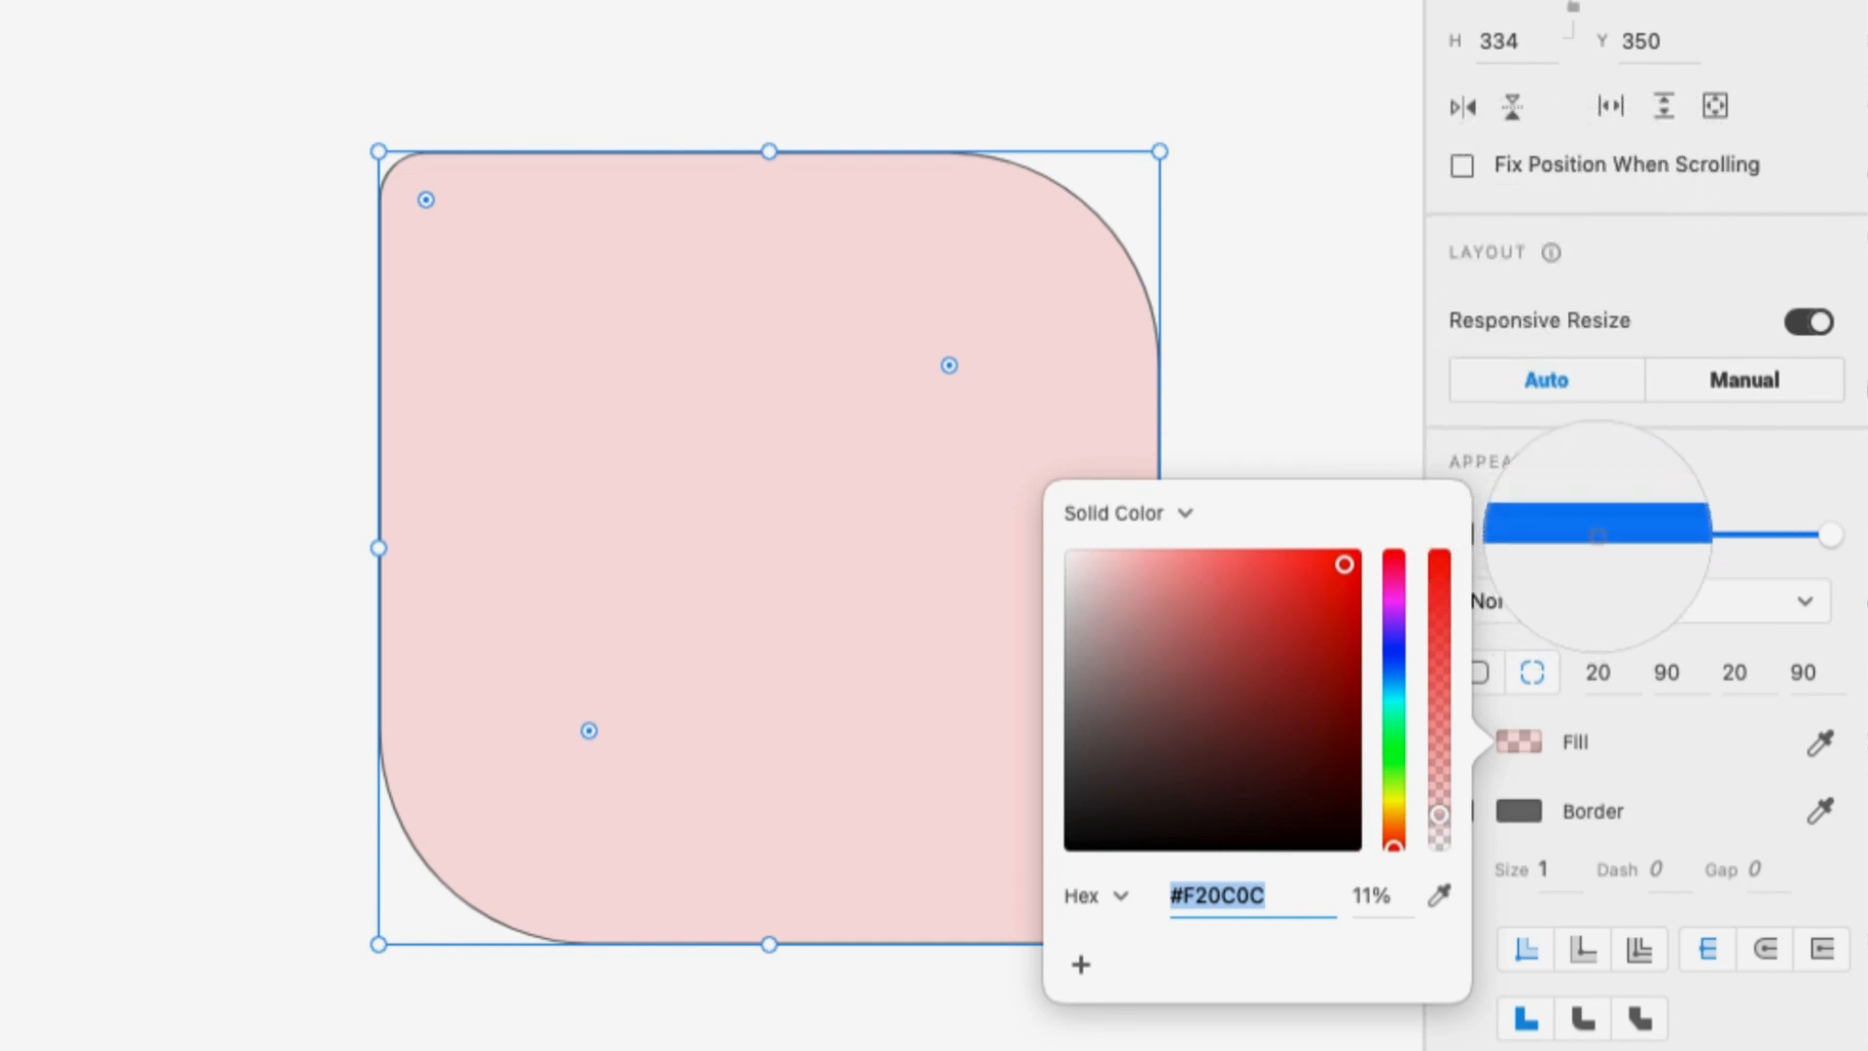
pyautogui.click(1598, 535)
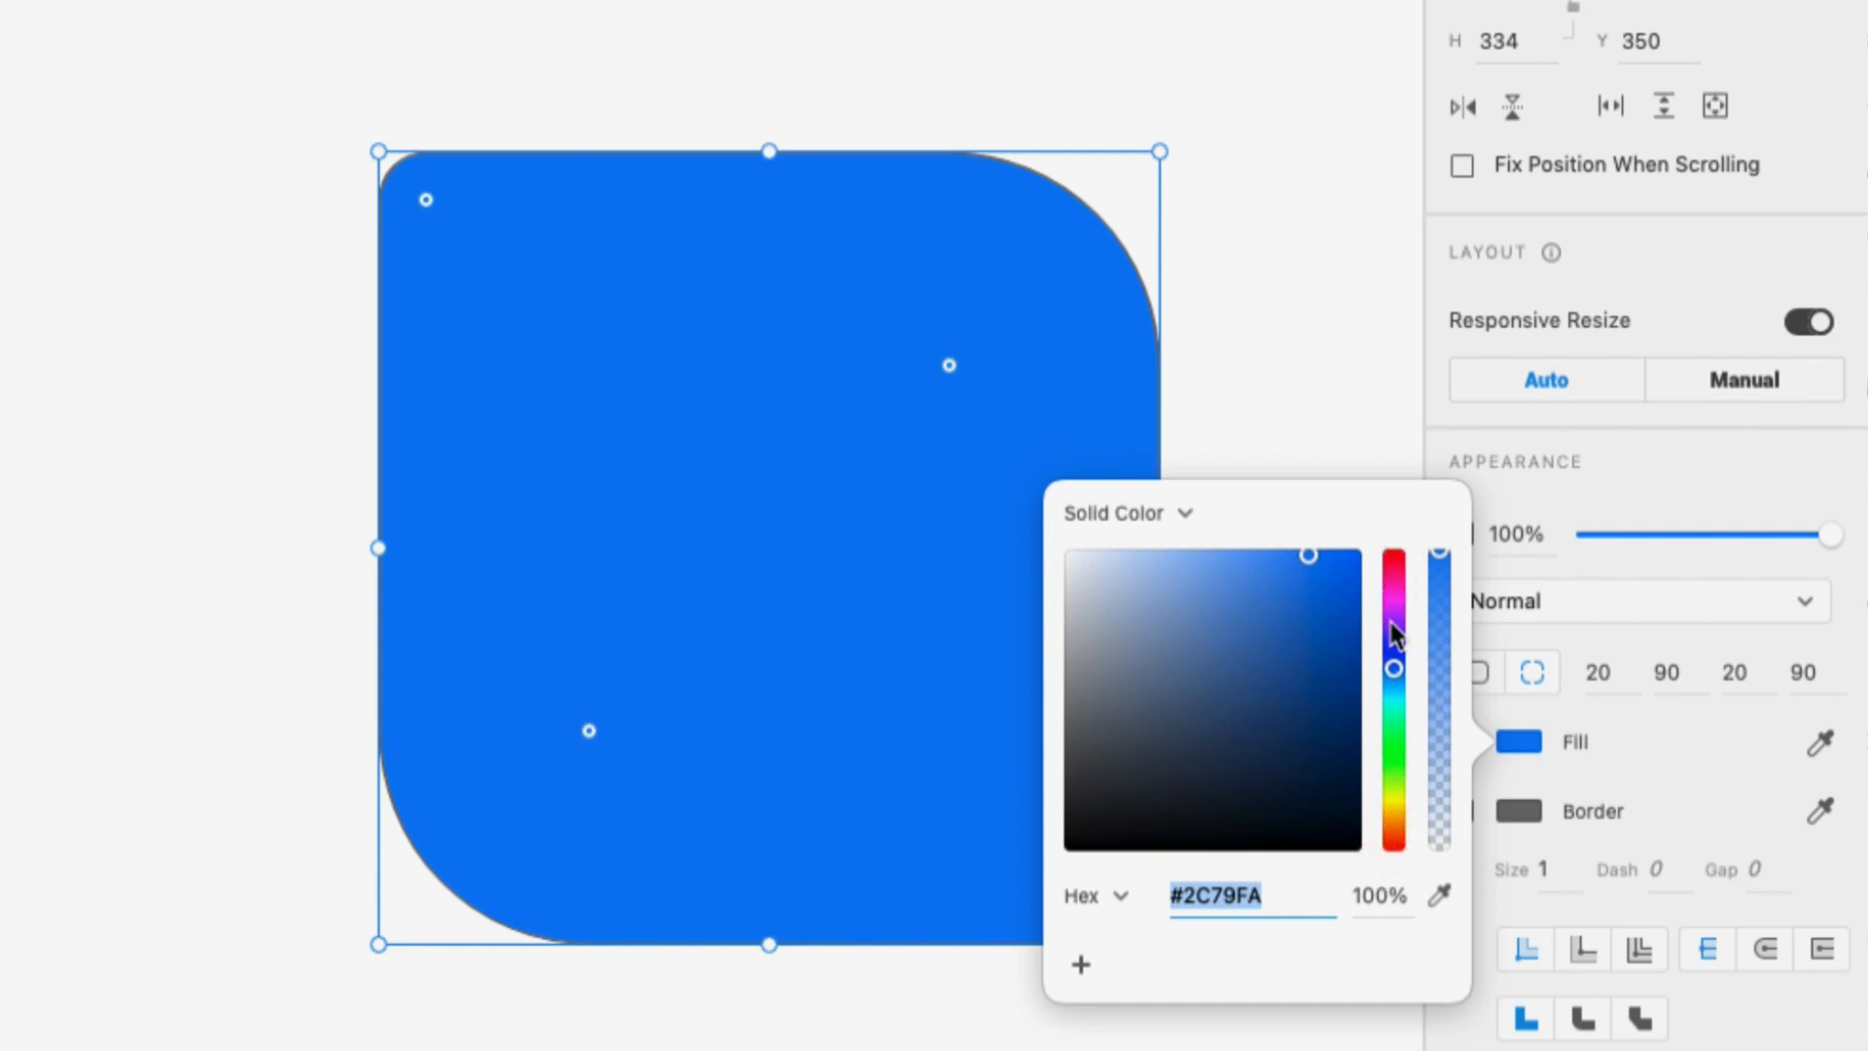
pyautogui.moveTo(1398, 668); pyautogui.dragTo(1392, 785)
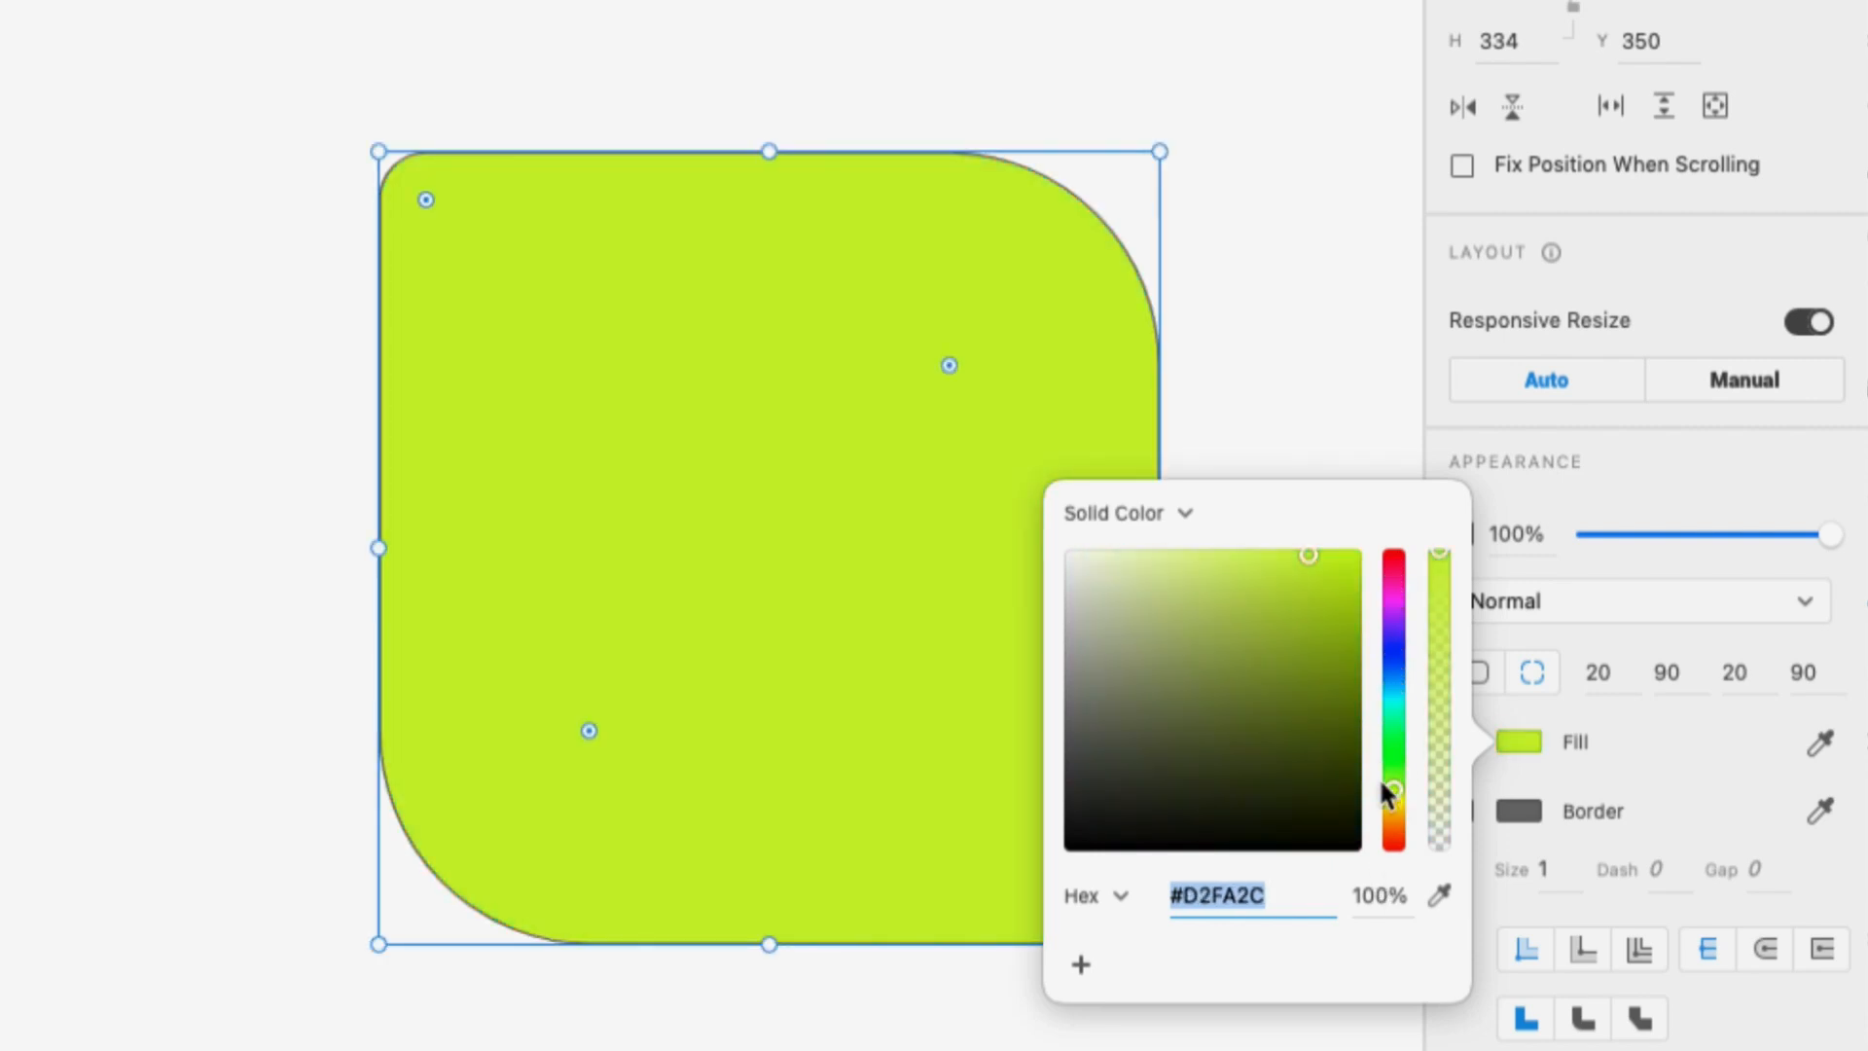
pyautogui.moveTo(1315, 575)
pyautogui.mouseDown()
pyautogui.moveTo(1322, 592)
pyautogui.moveTo(1343, 571)
pyautogui.moveTo(1347, 609)
pyautogui.moveTo(1341, 578)
pyautogui.mouseUp()
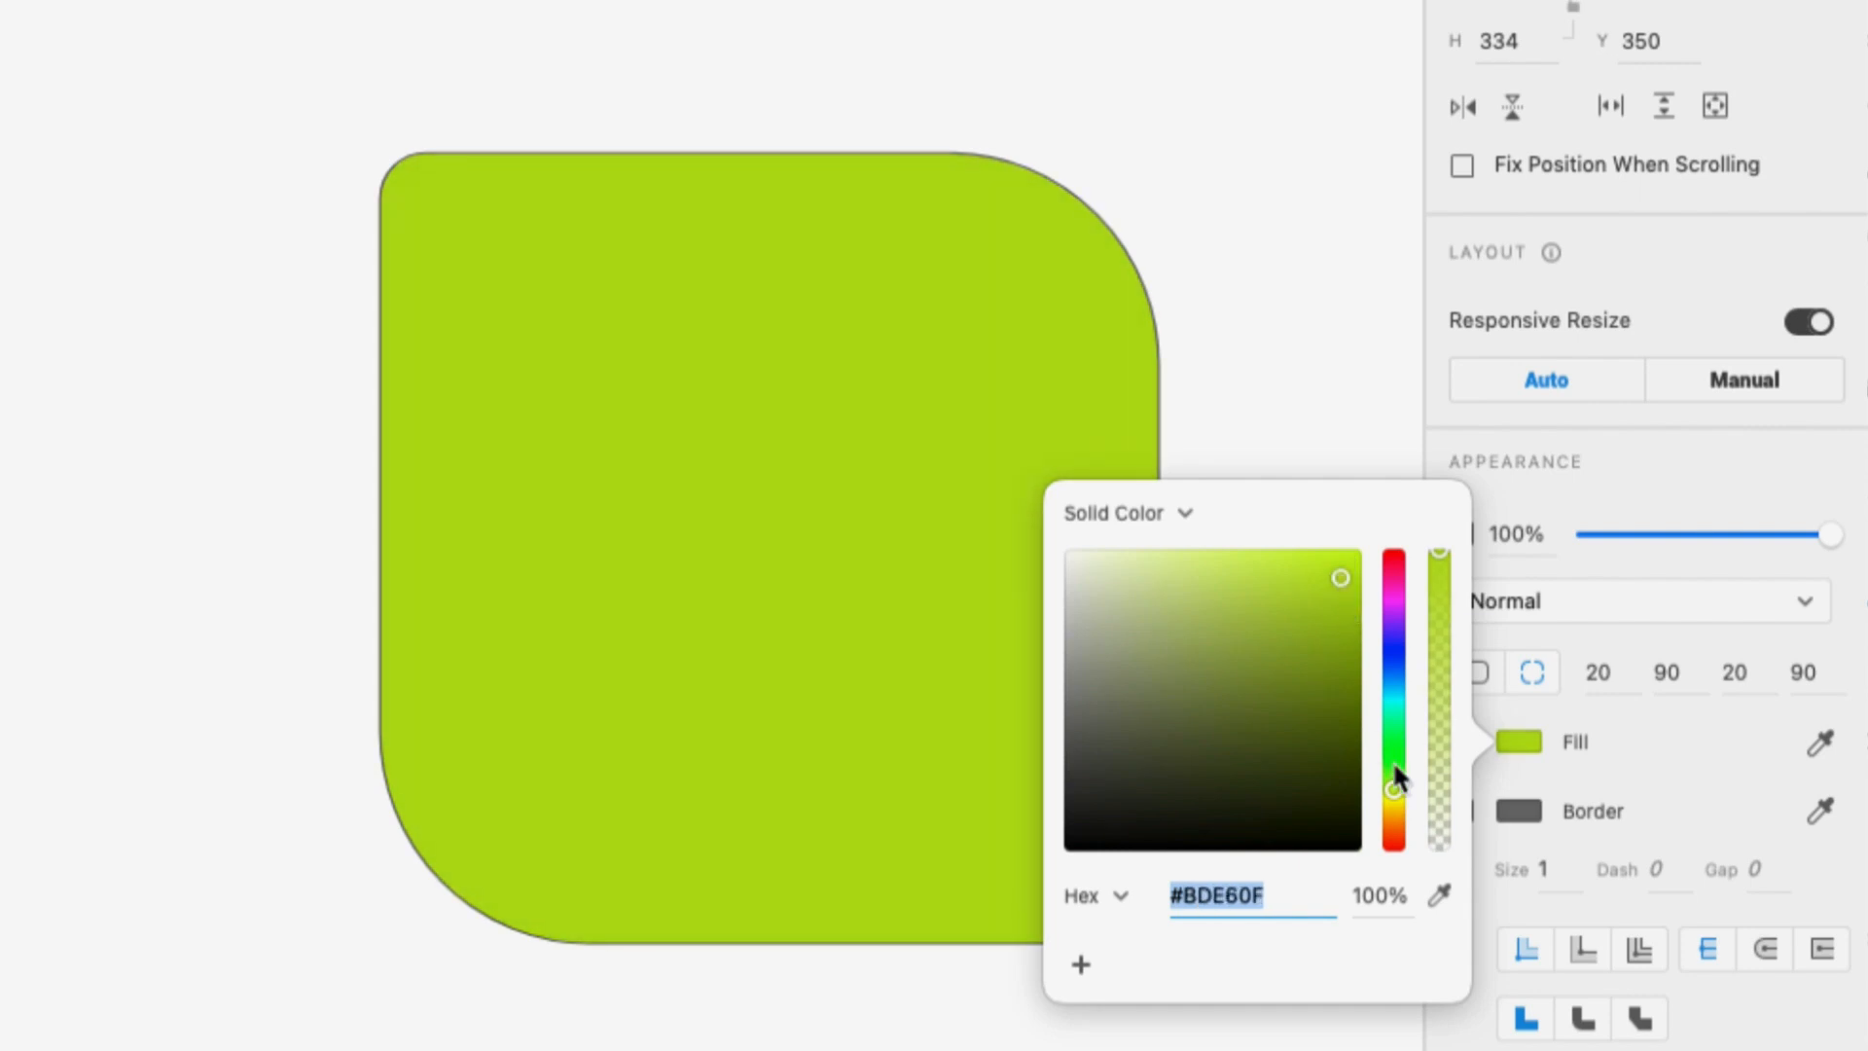
# Adjust the fill's hue and shade through blue to green #0BB16B
pyautogui.moveTo(1392, 771); pyautogui.dragTo(1396, 687)
pyautogui.moveTo(1340, 580); pyautogui.dragTo(1343, 624)
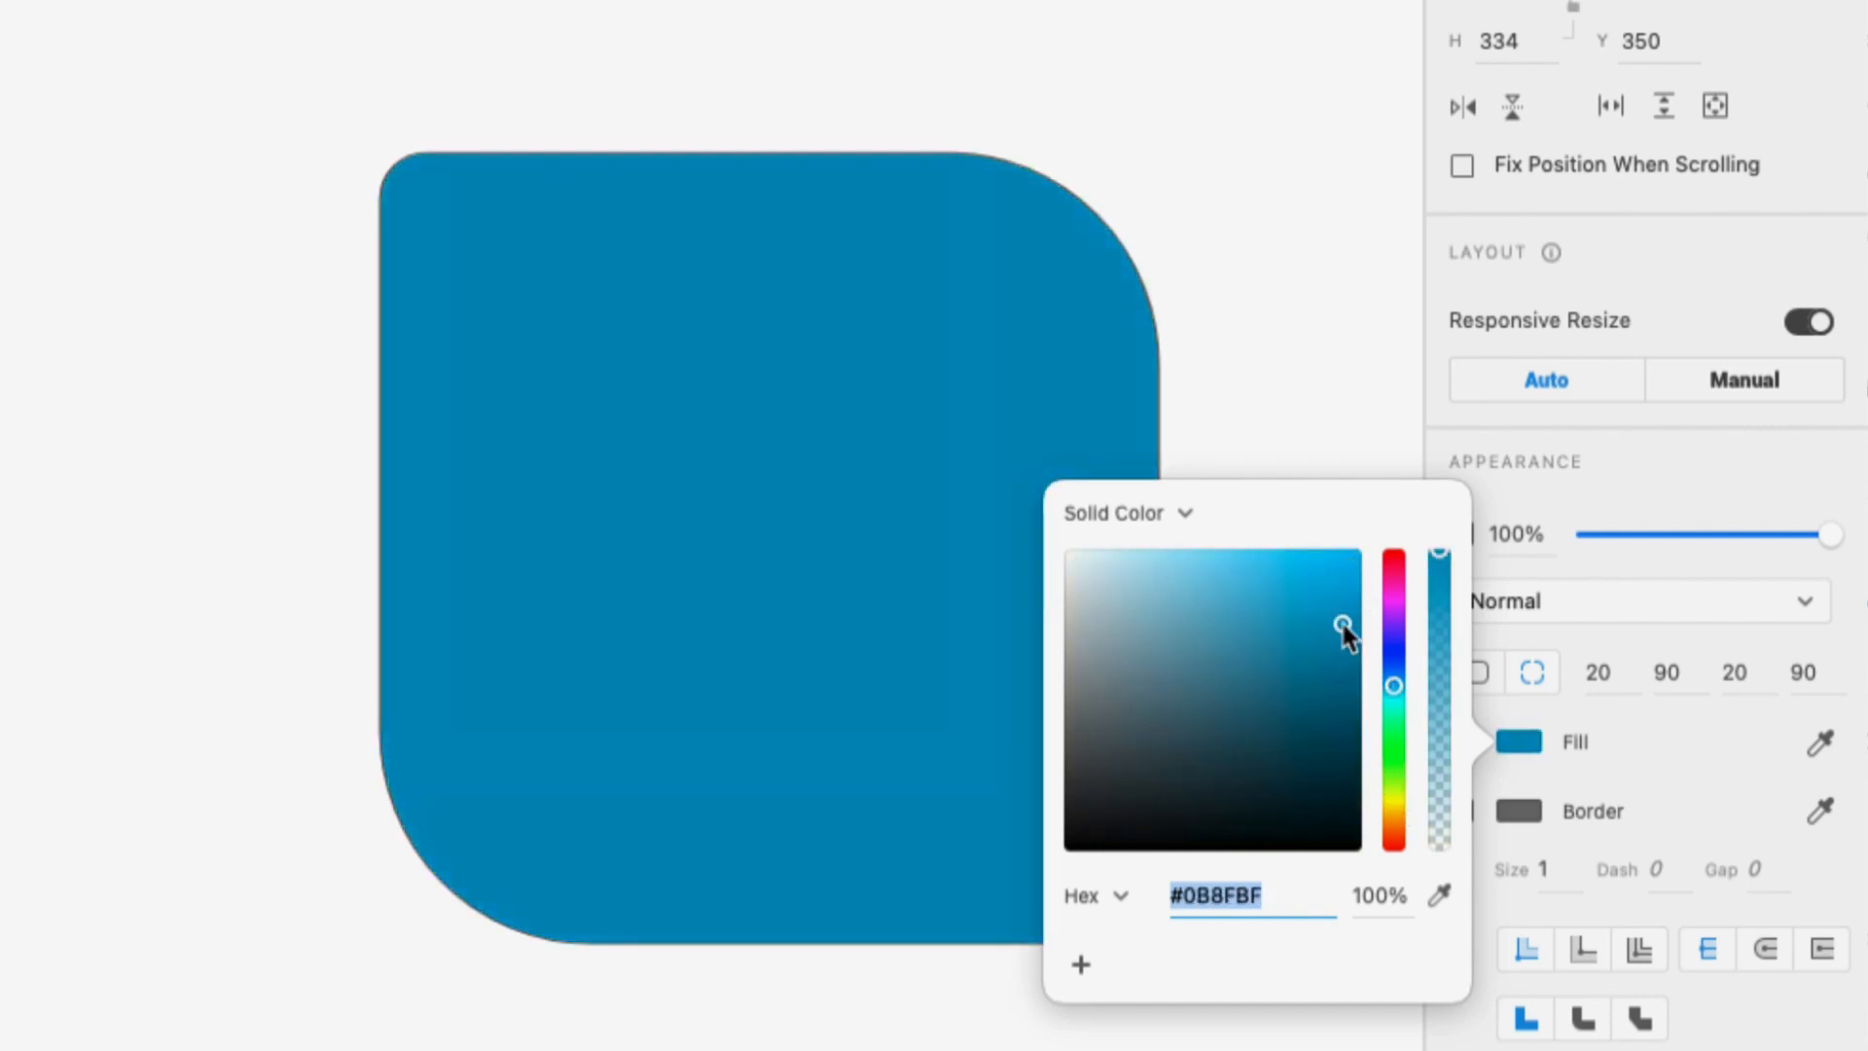
pyautogui.moveTo(1399, 698)
pyautogui.mouseDown()
pyautogui.moveTo(1396, 738)
pyautogui.moveTo(1395, 720)
pyautogui.mouseUp()
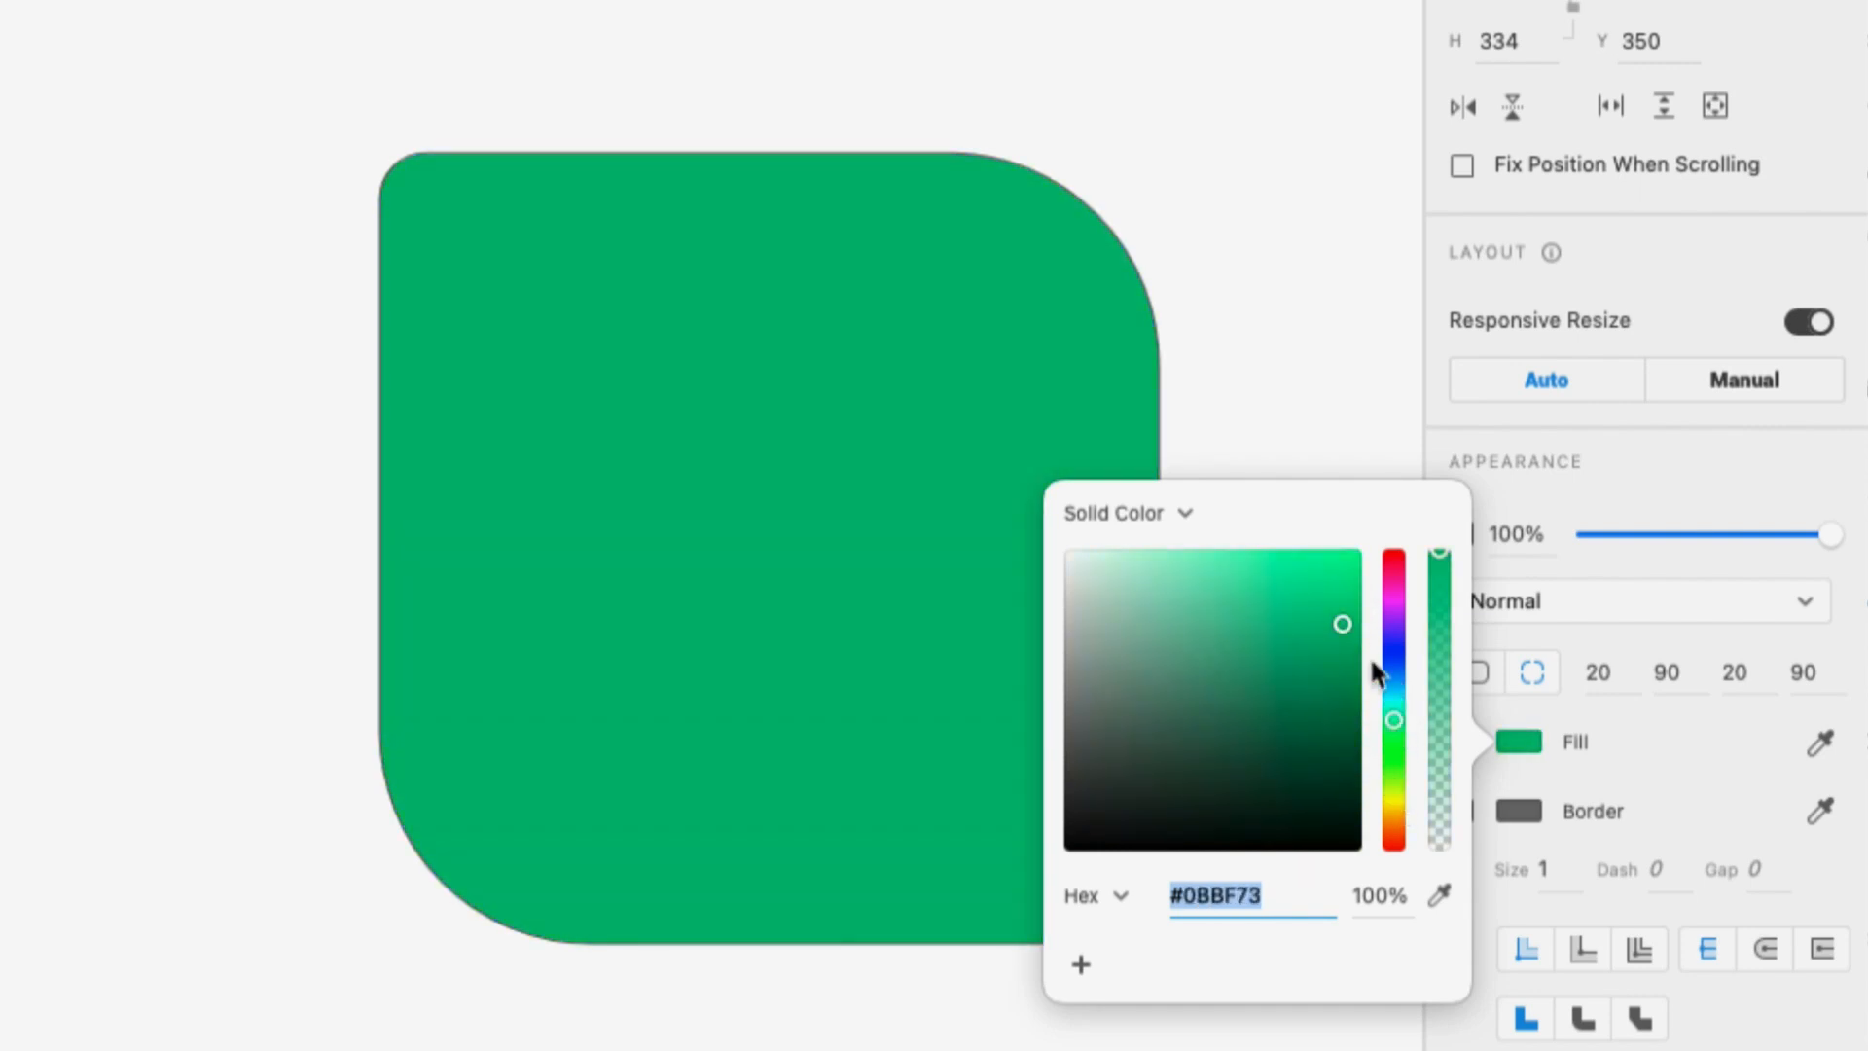
pyautogui.moveTo(1342, 624); pyautogui.dragTo(1341, 641)
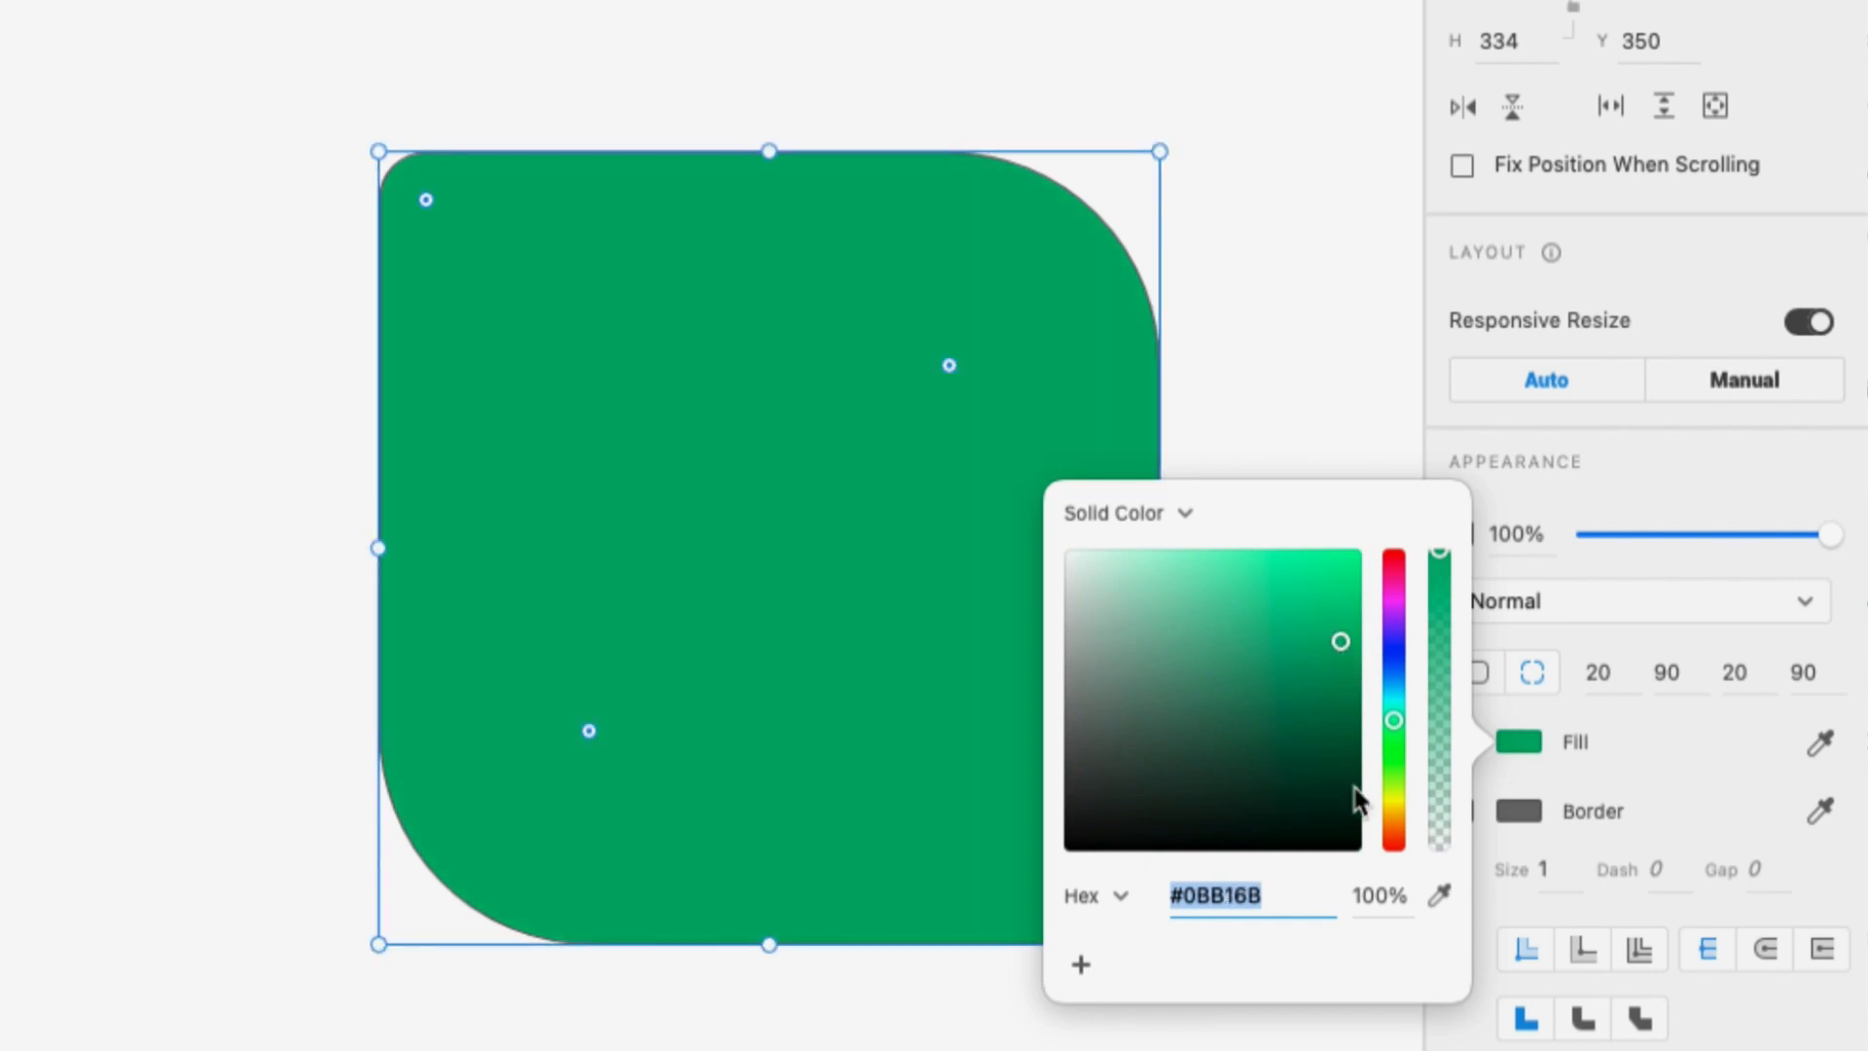
# Show the fill colour's values as RGB and HSB, and return to Hex
pyautogui.click(1122, 895)
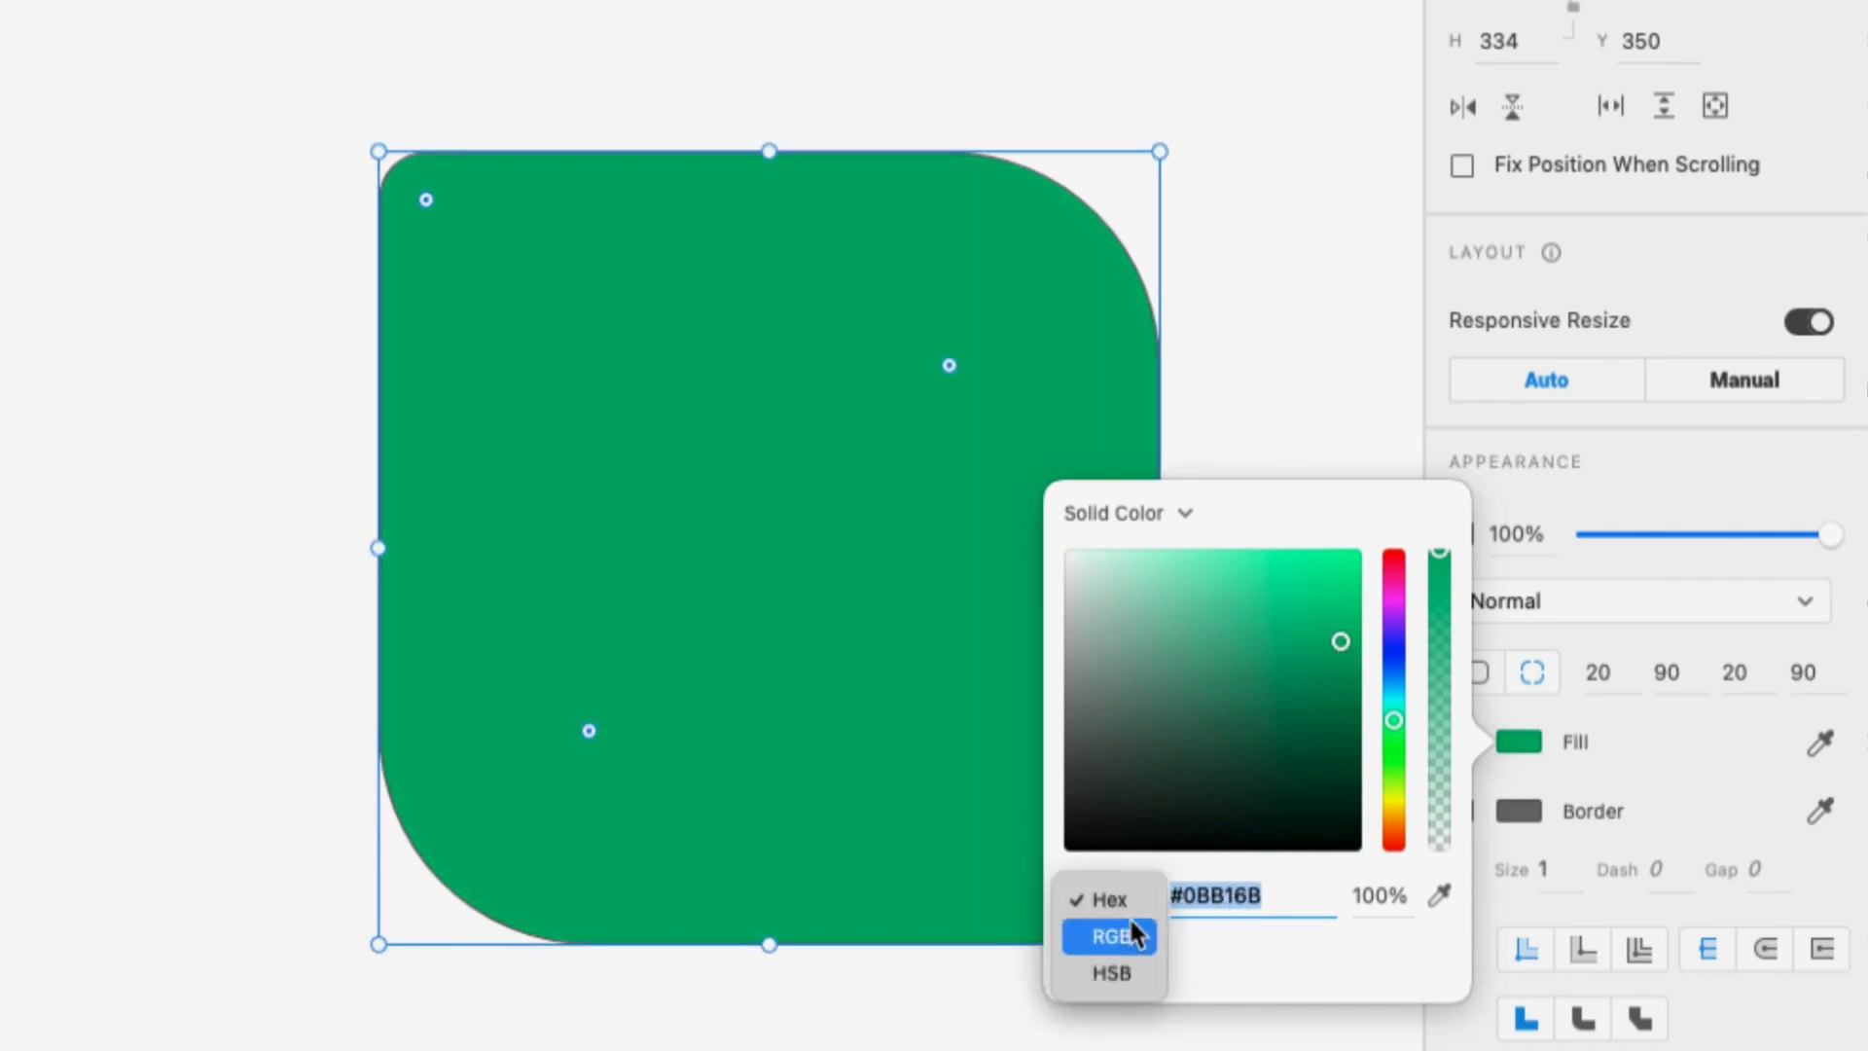
pyautogui.click(1133, 935)
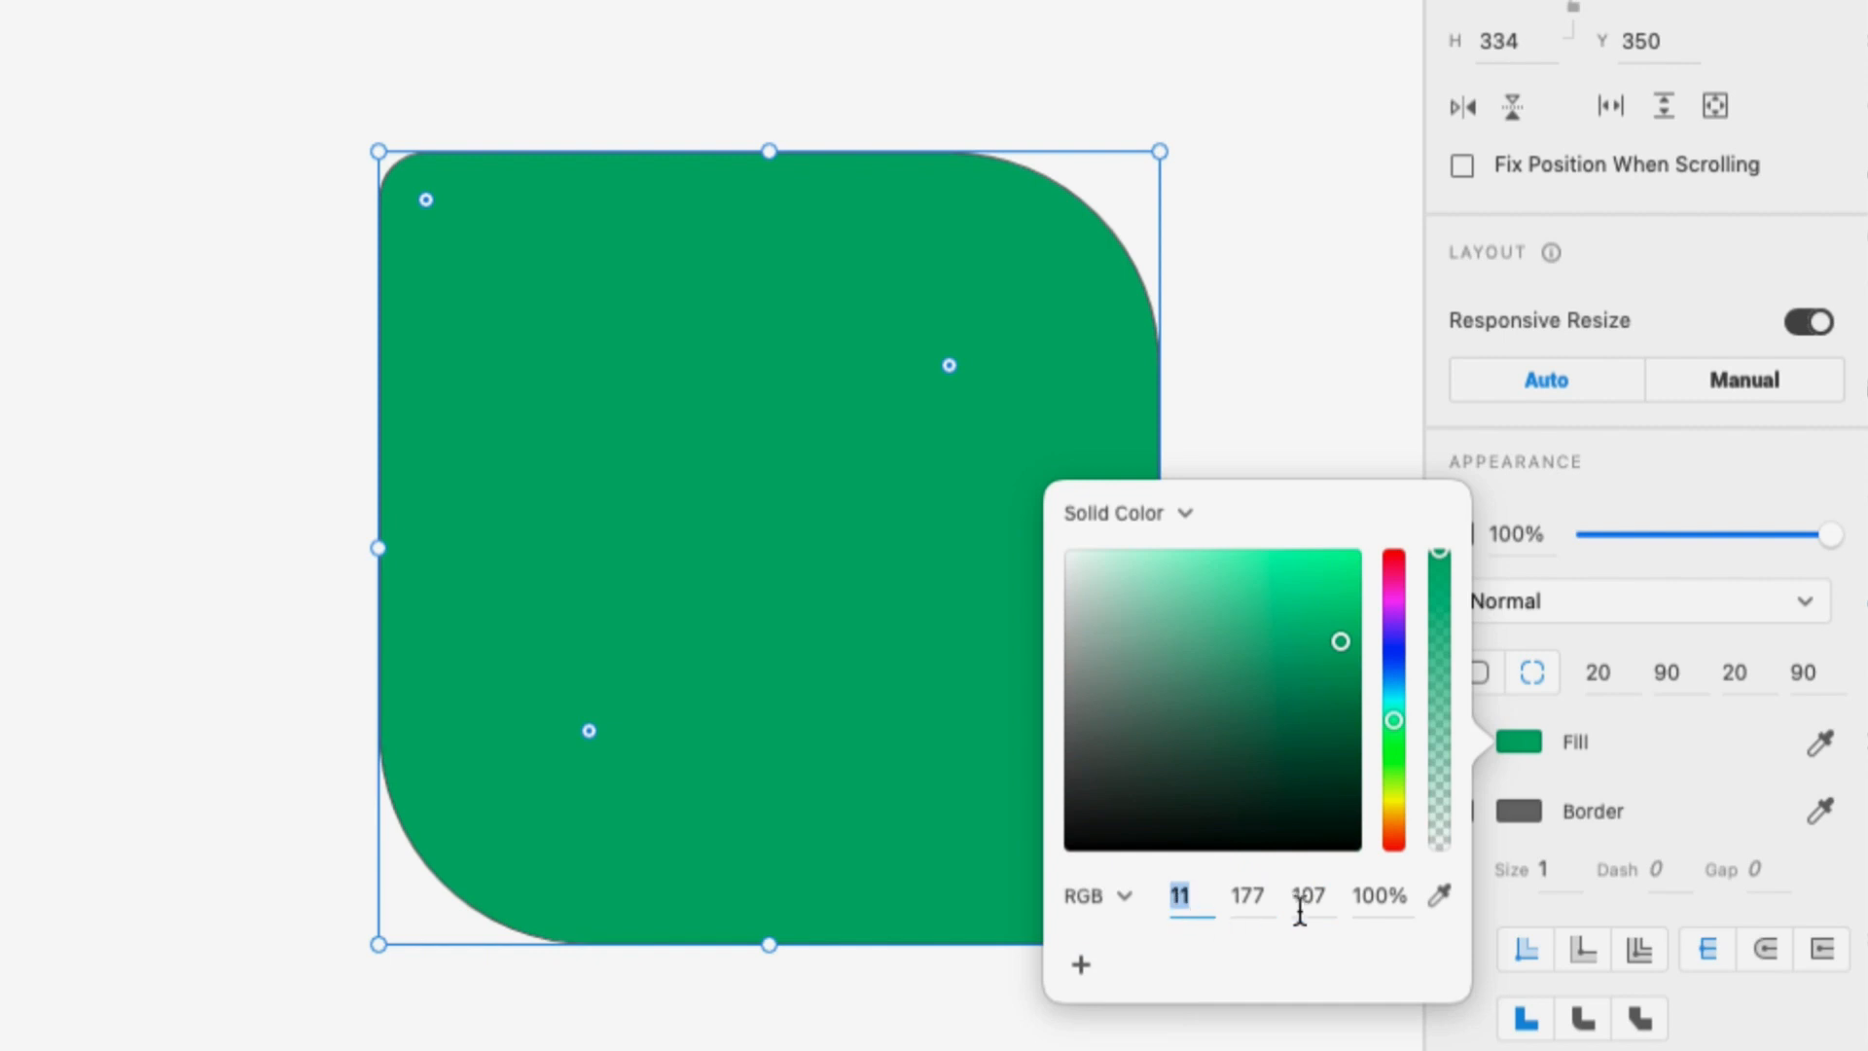
pyautogui.click(1100, 897)
pyautogui.click(1110, 934)
pyautogui.click(1117, 903)
pyautogui.click(1111, 829)
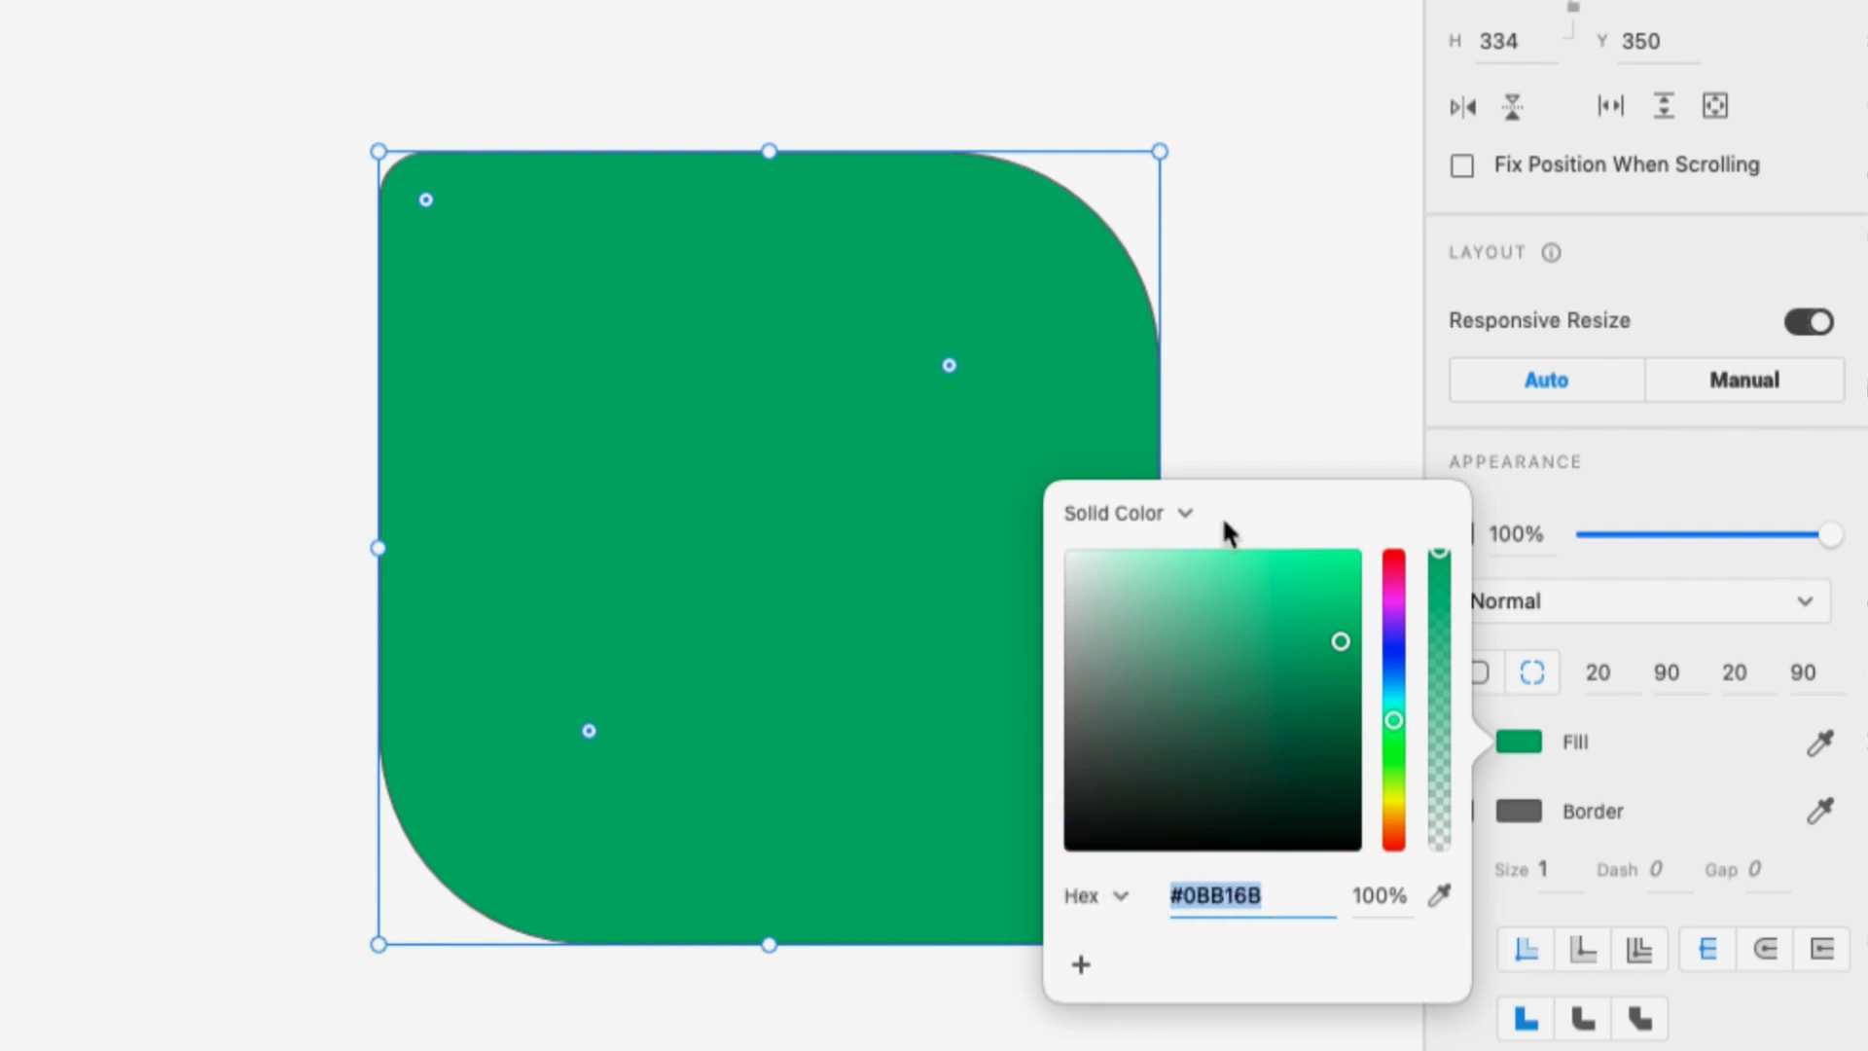
# Look through the solid, linear, radial and angular gradient fill types, keeping the solid colour
pyautogui.hscroll(5, 909, 437)
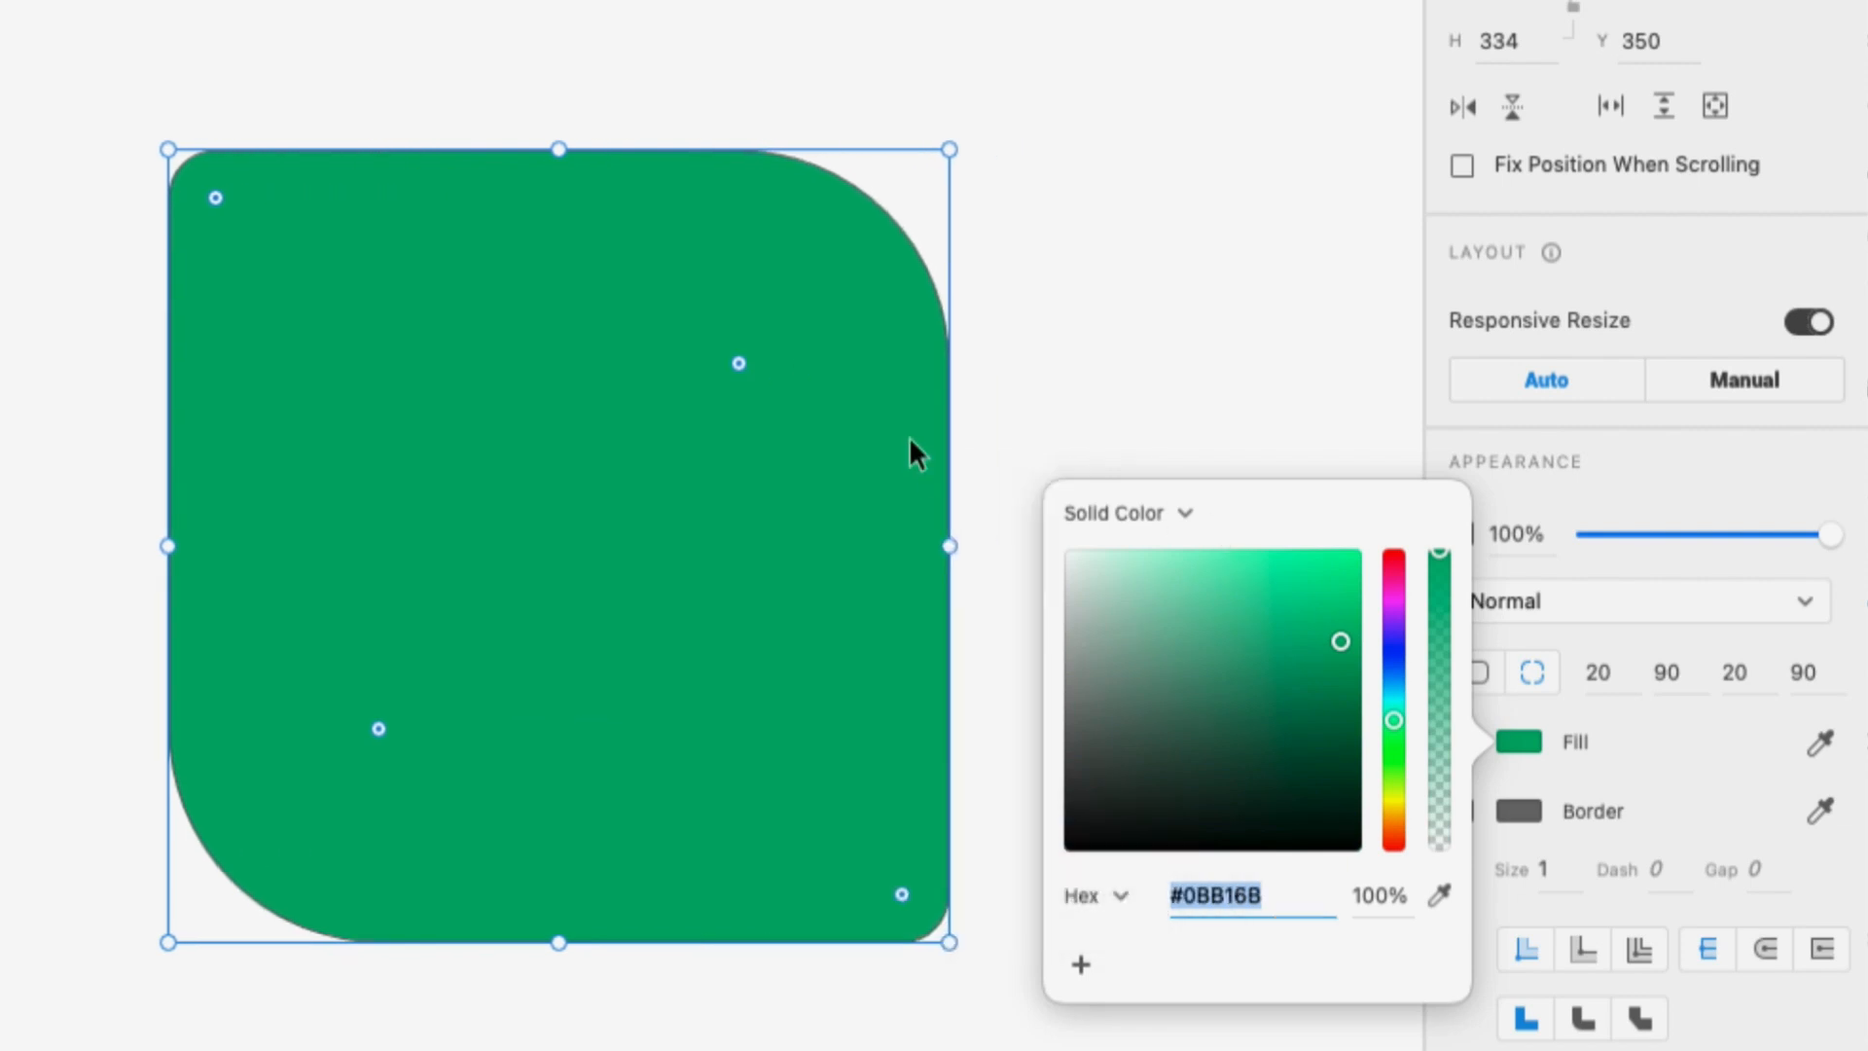
pyautogui.click(1158, 520)
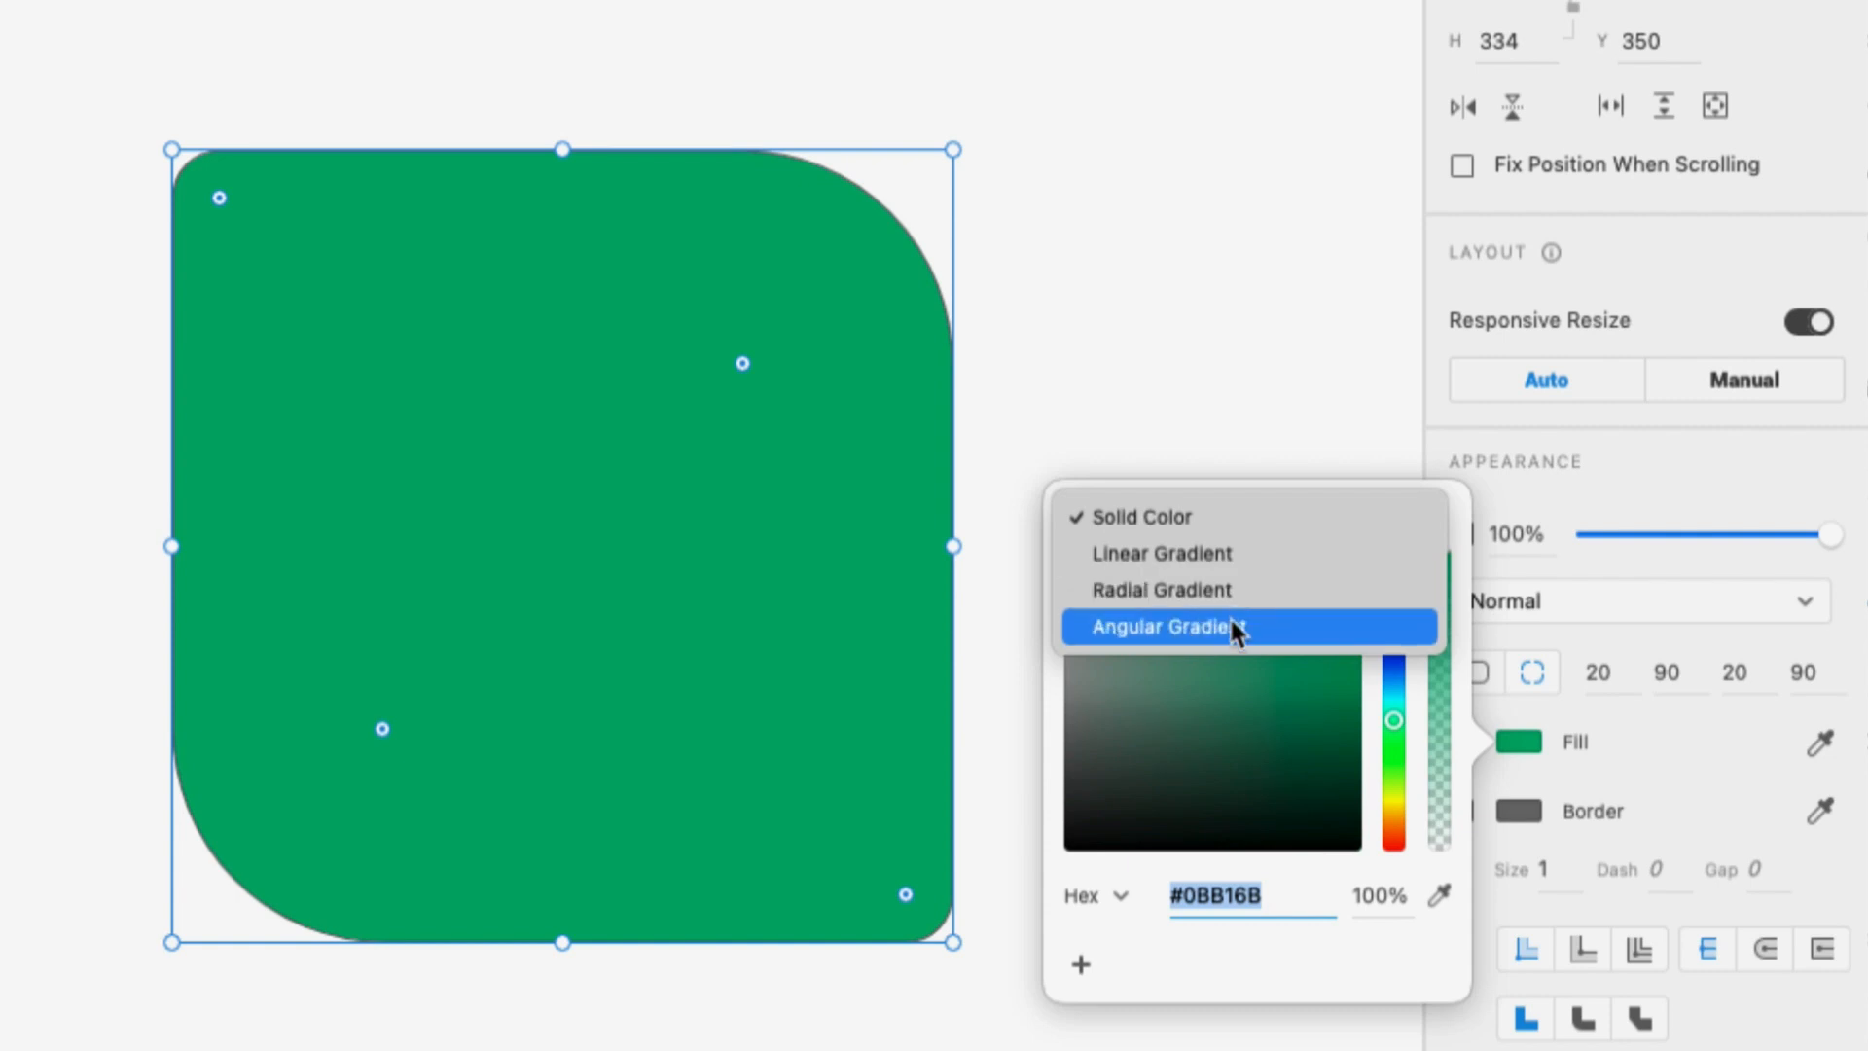
pyautogui.click(1374, 952)
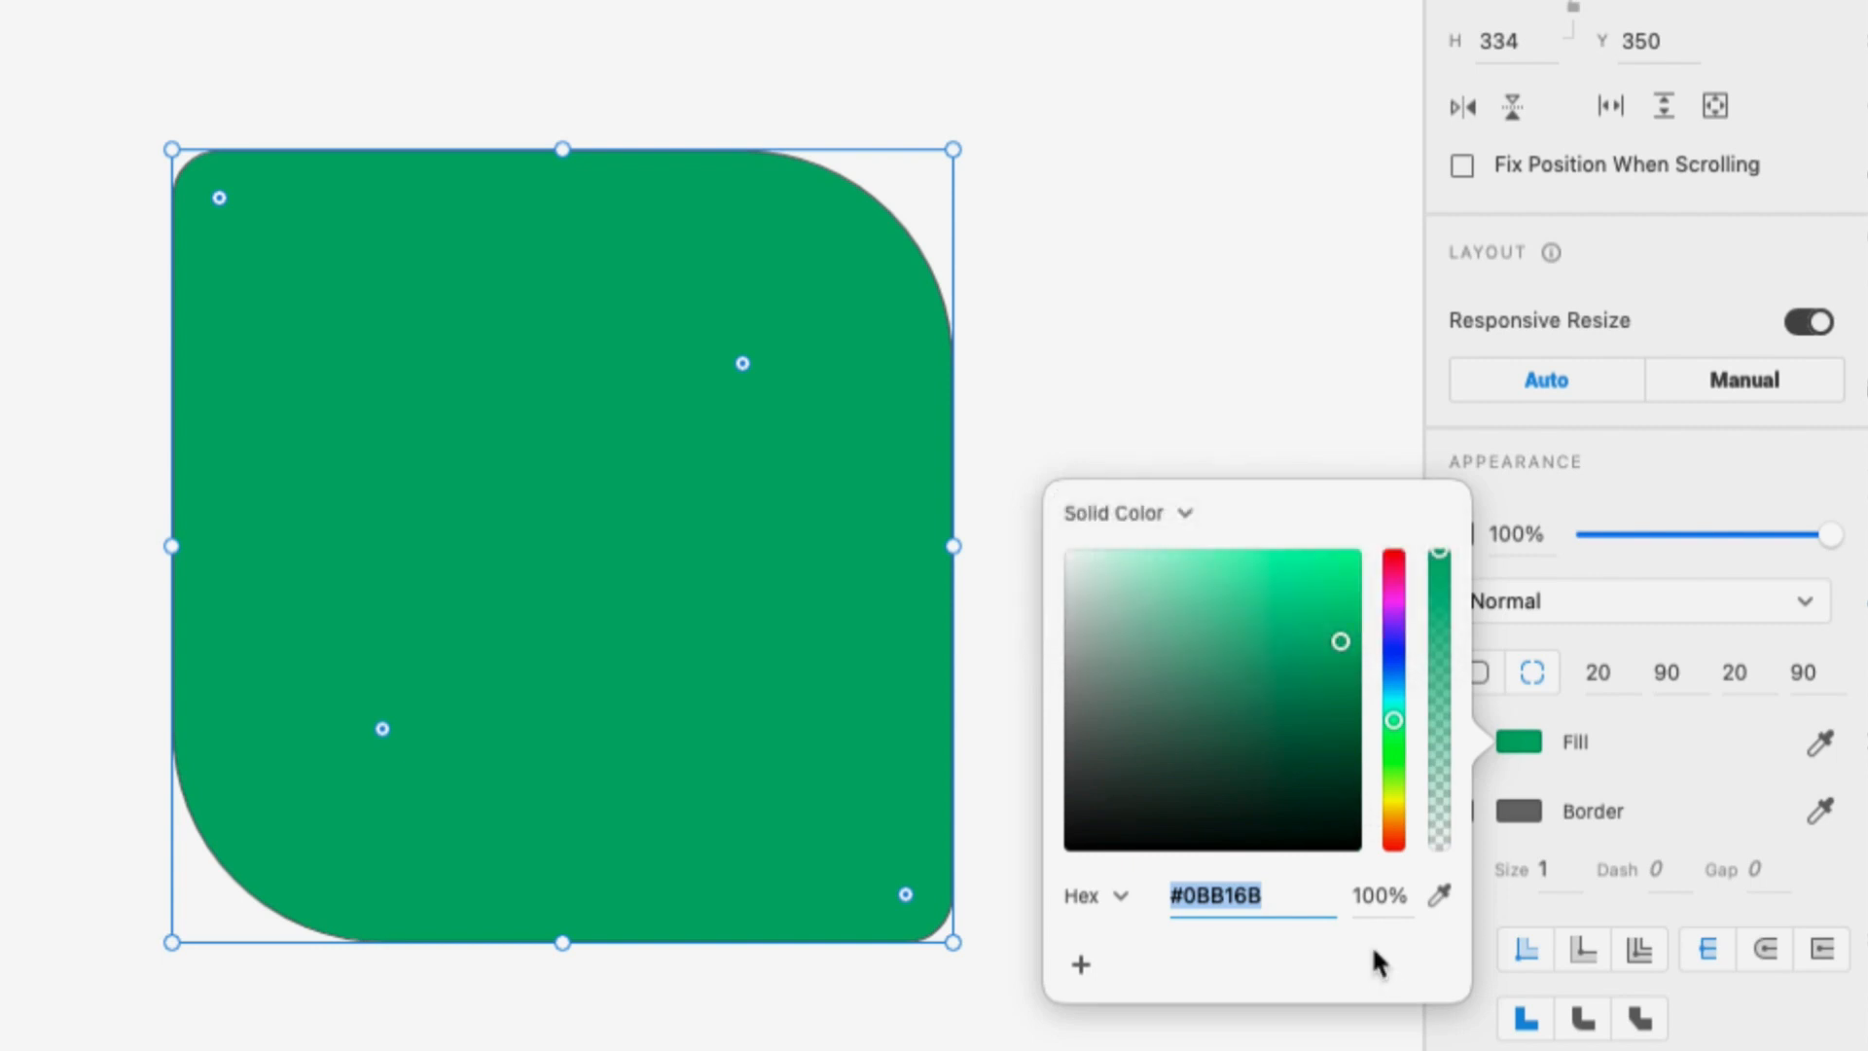
pyautogui.click(1672, 748)
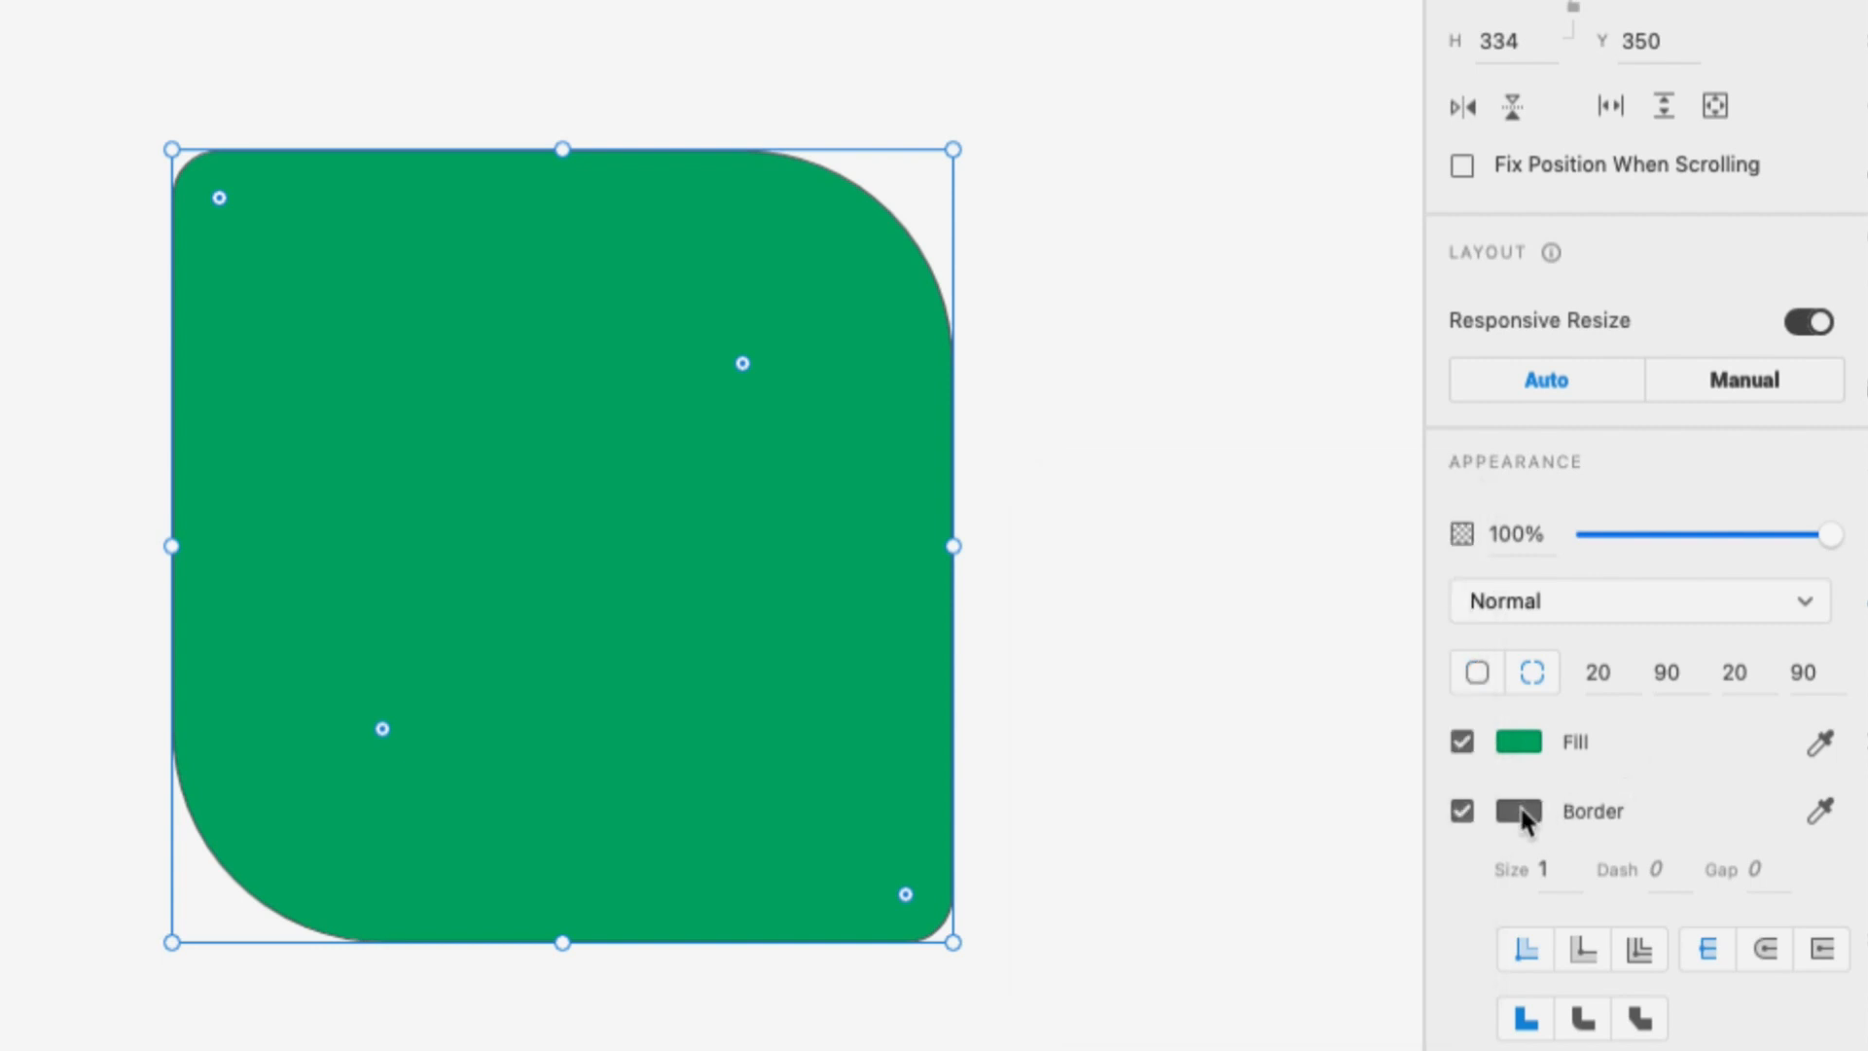
# Change the shape's border colour to bright lime #C5FD0A
pyautogui.click(1520, 814)
pyautogui.moveTo(1388, 881); pyautogui.dragTo(1393, 834)
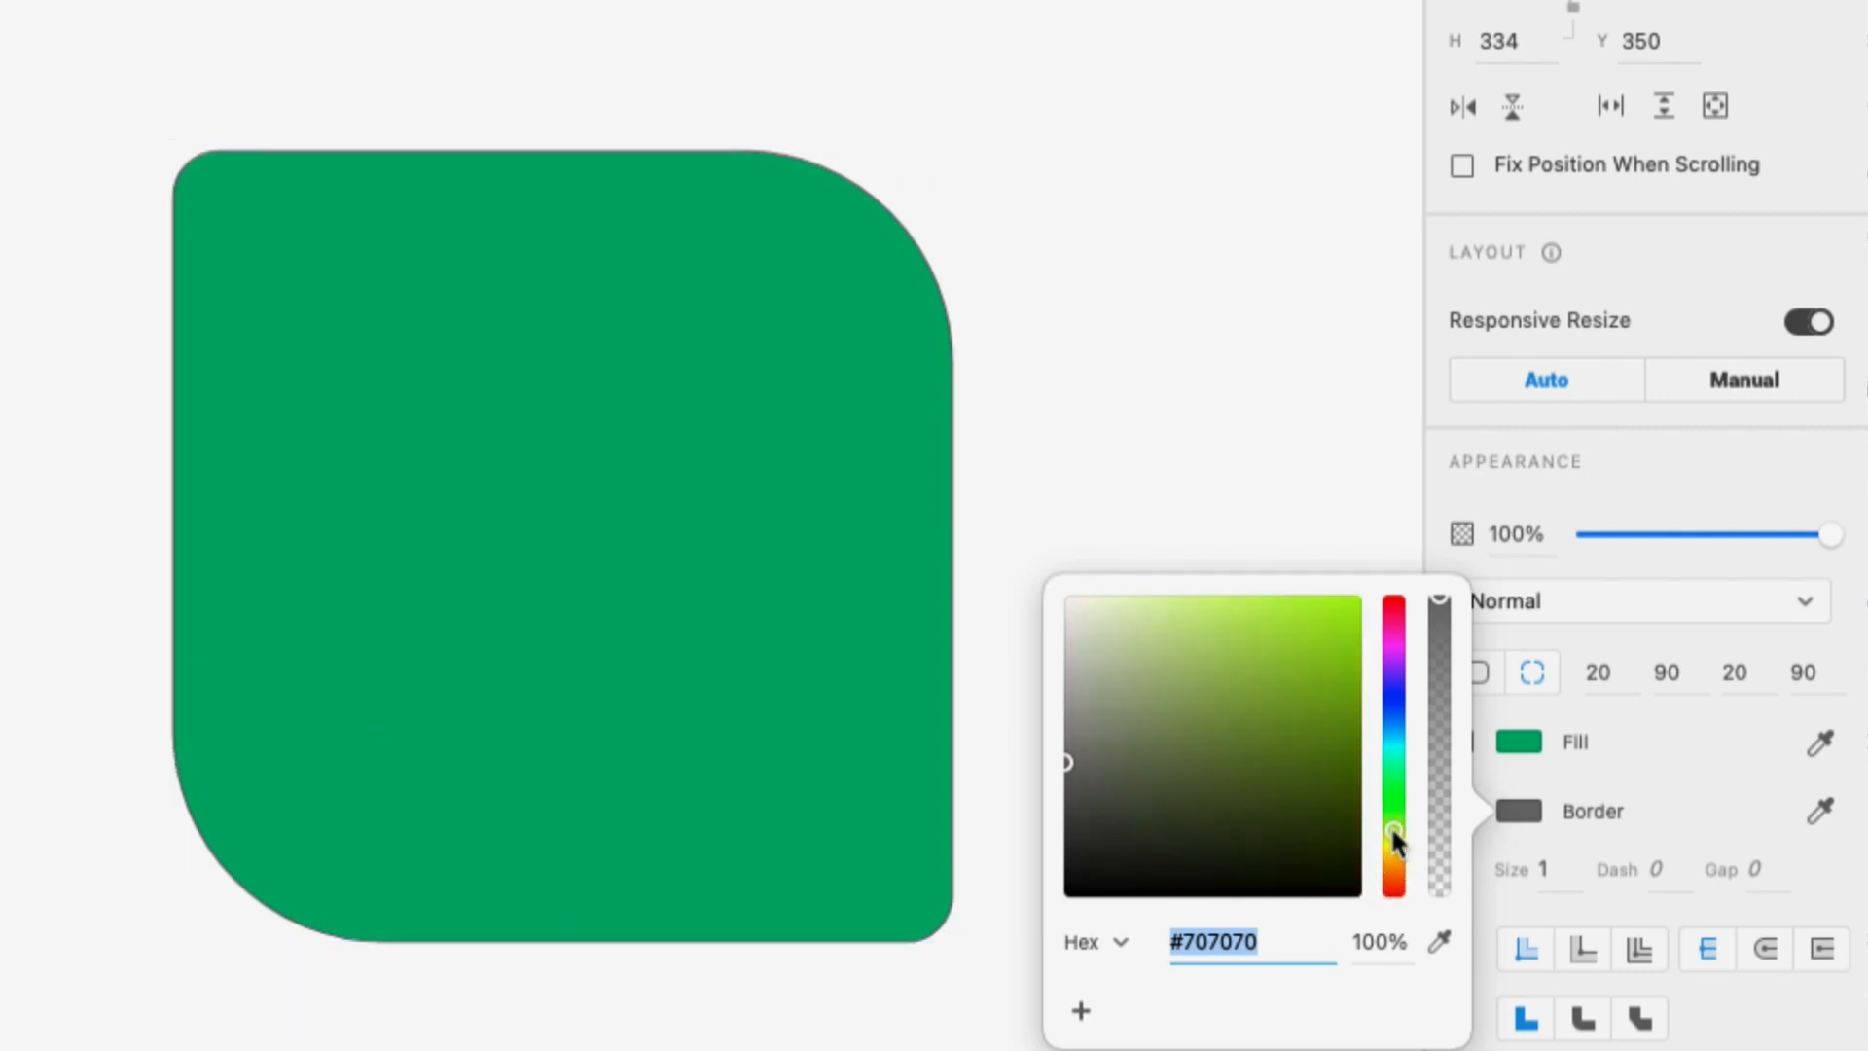
pyautogui.click(1348, 596)
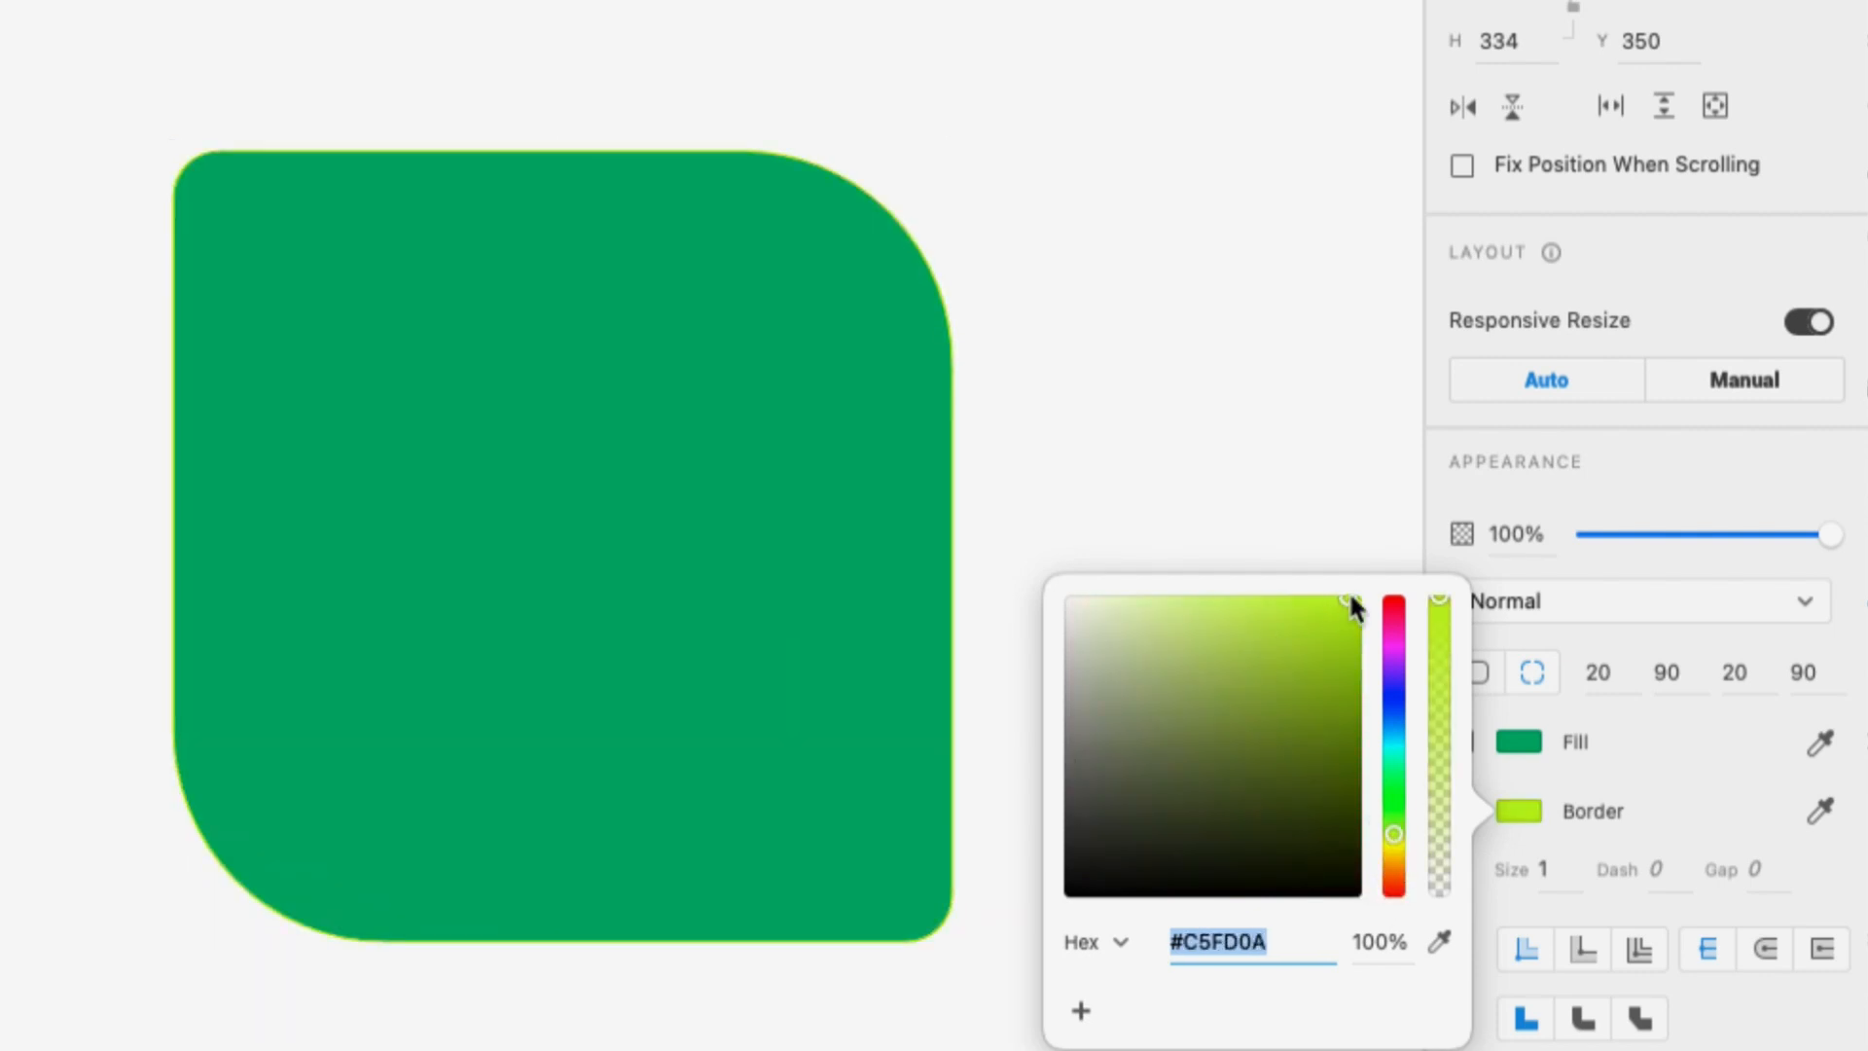
# Set the green shape's border size to 22
pyautogui.click(1654, 745)
pyautogui.click(1547, 876)
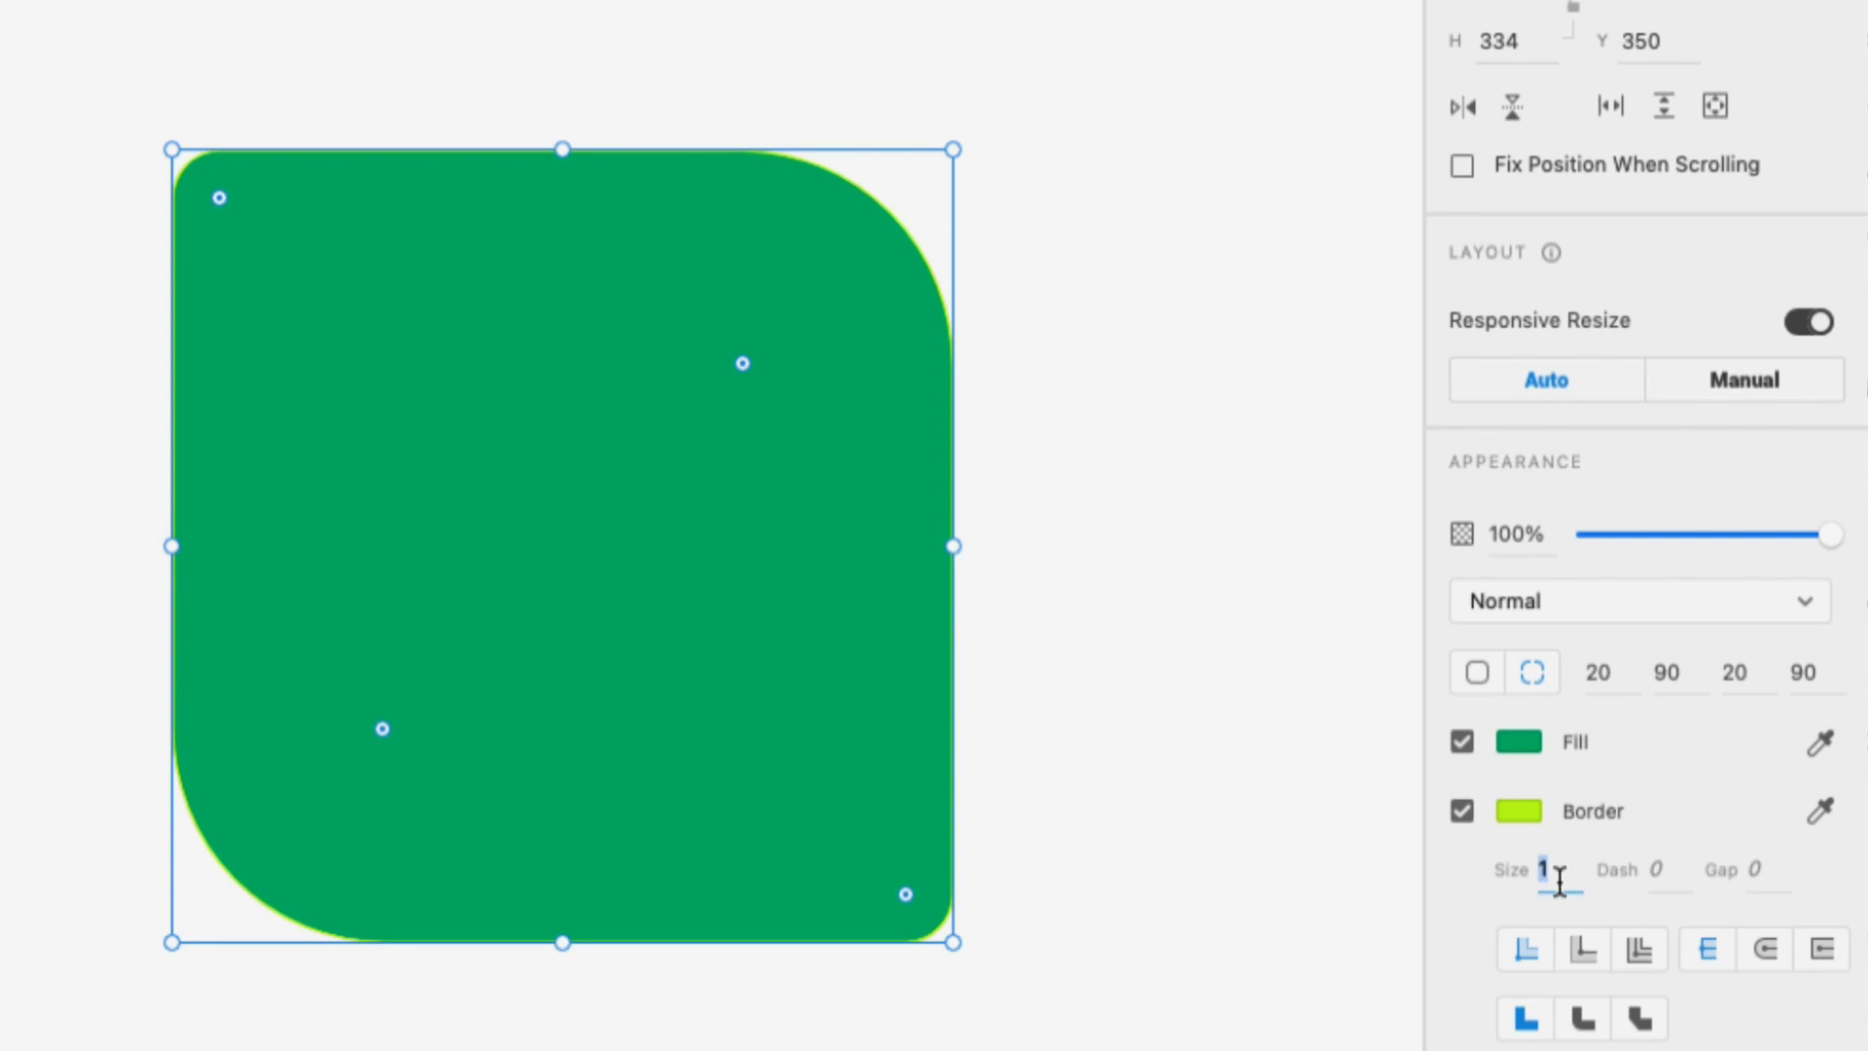
pyautogui.write('22')
pyautogui.press('Return')
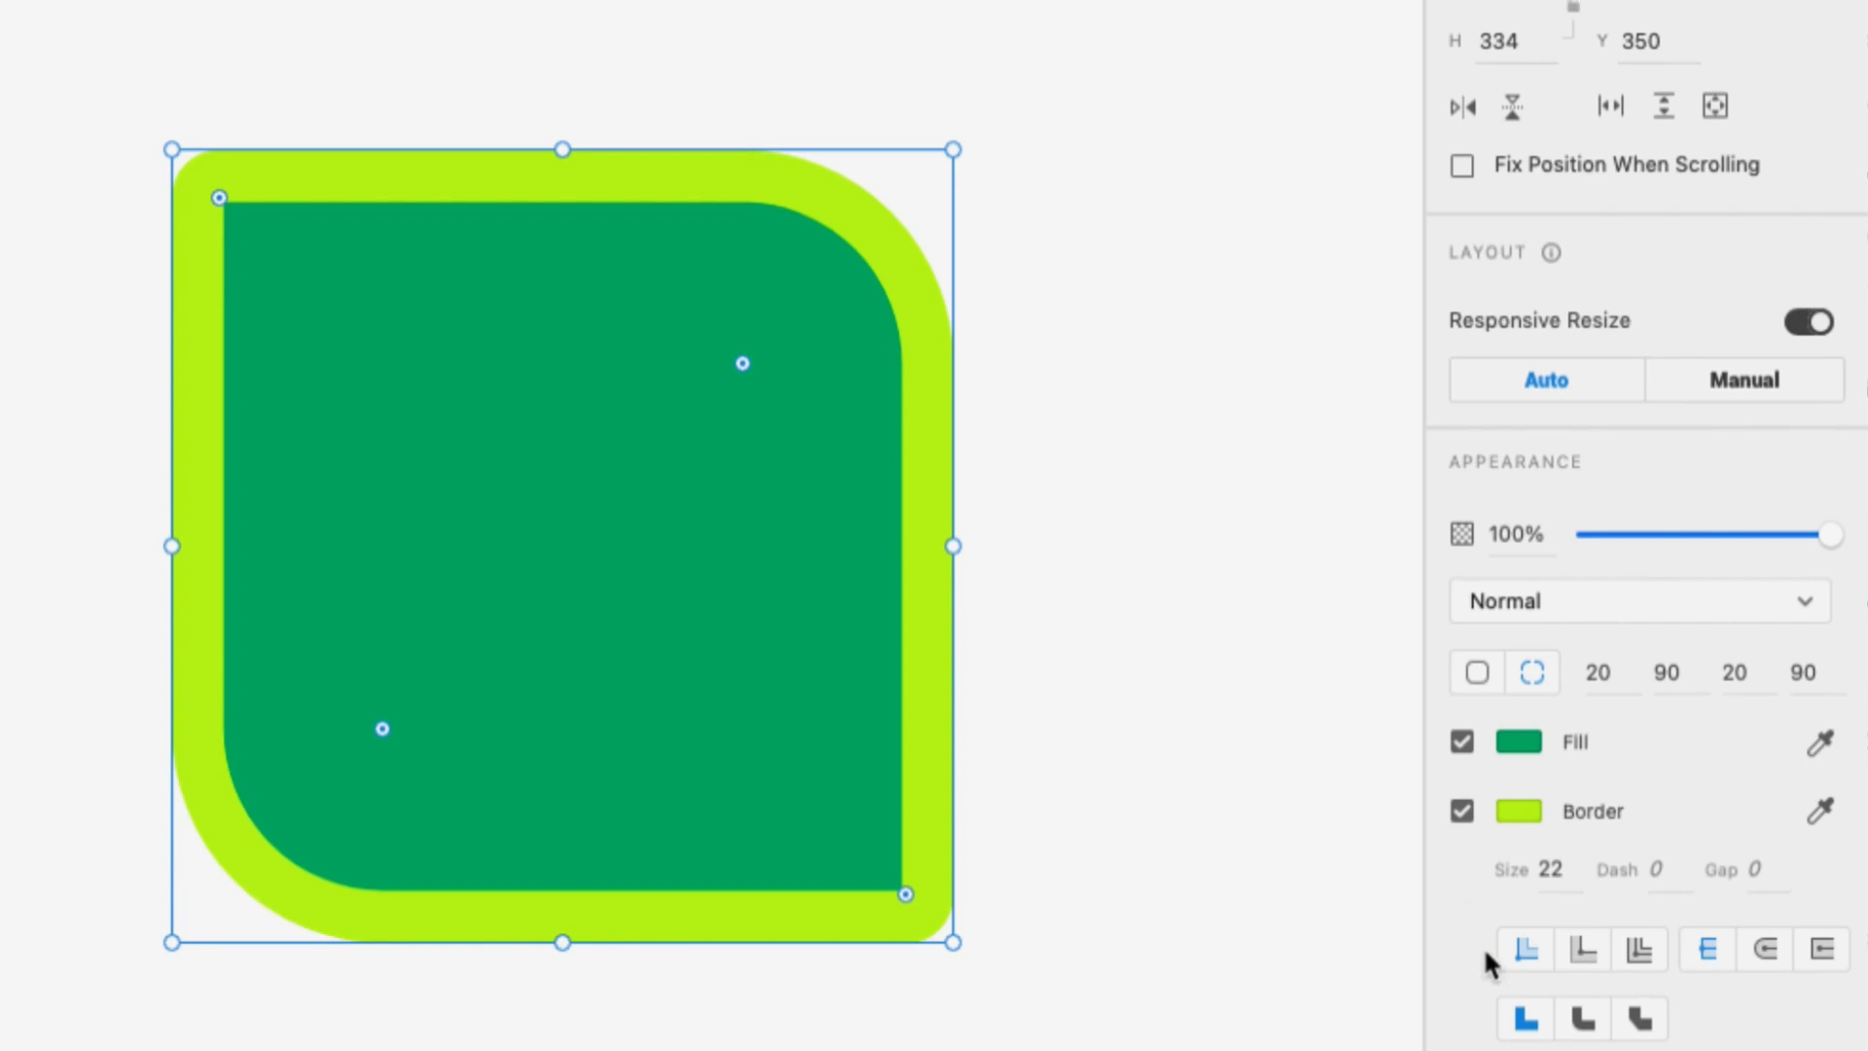
# Try the outer stroke alignment on the shape's border, and settle on the center stroke
pyautogui.click(1583, 956)
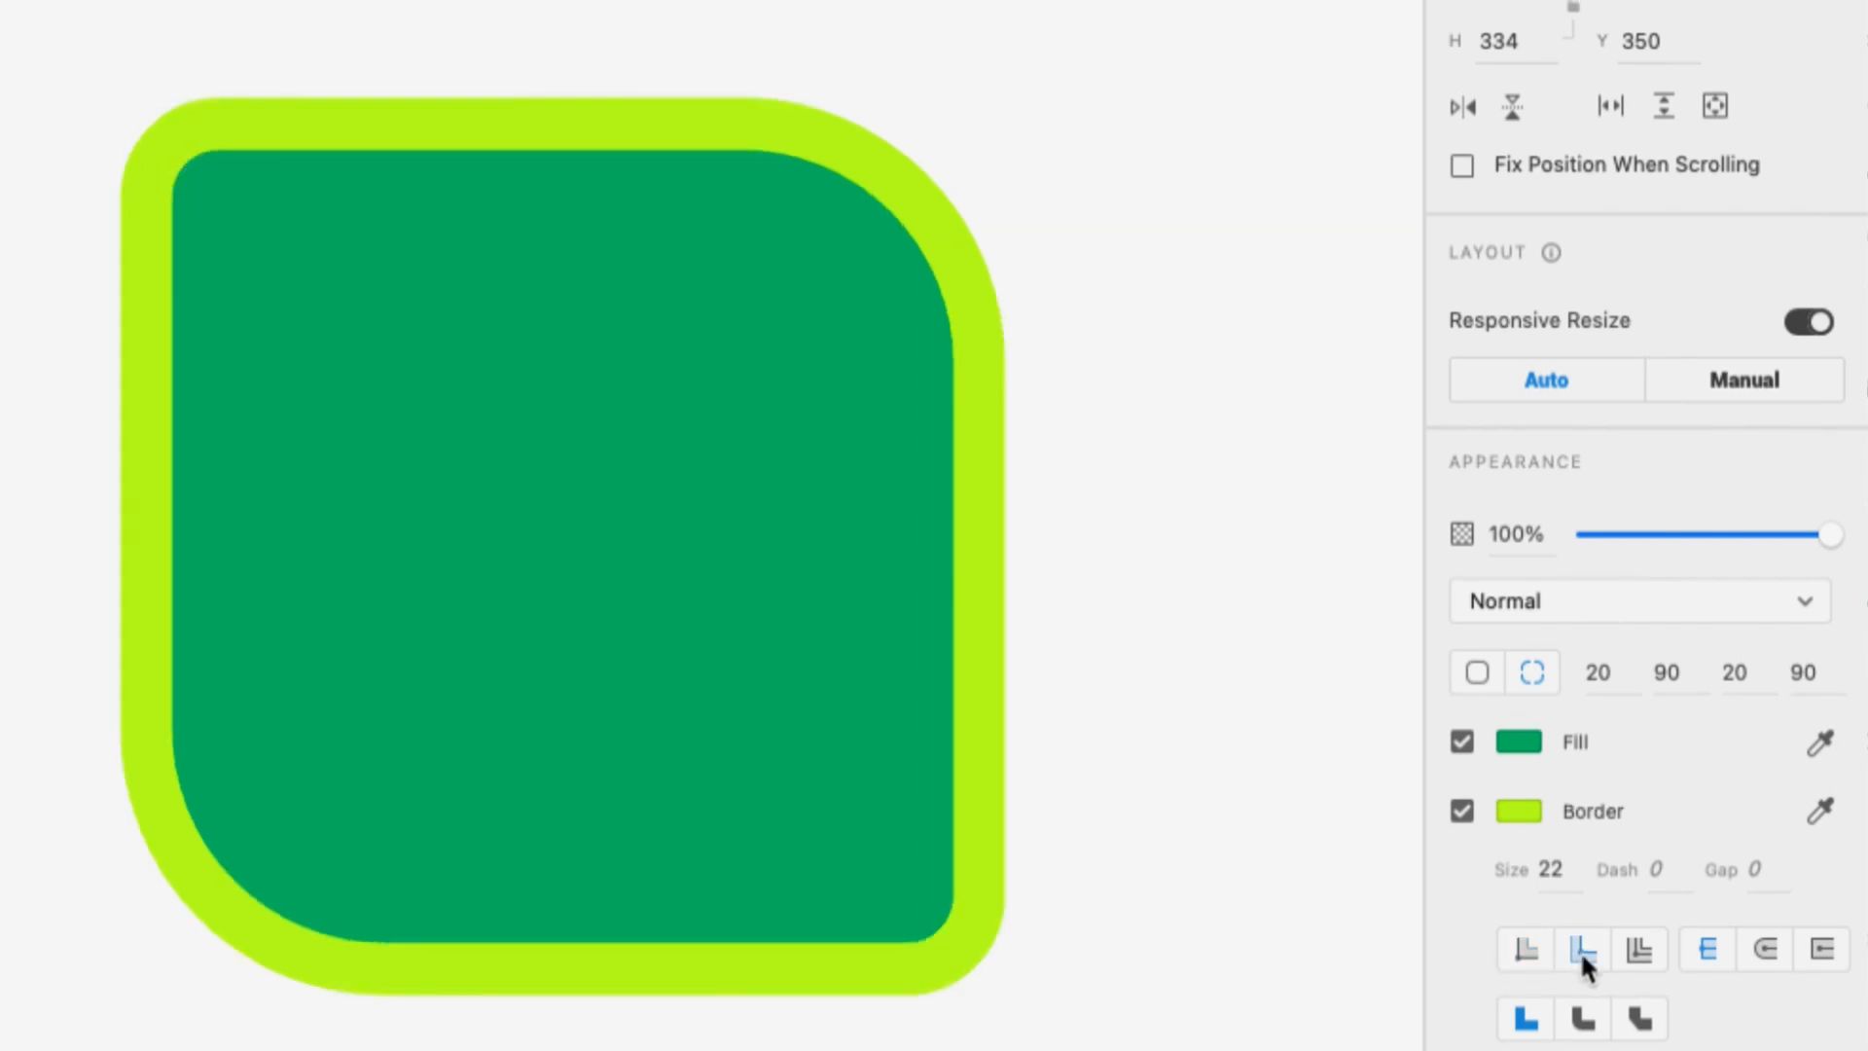
pyautogui.click(1640, 951)
pyautogui.click(849, 234)
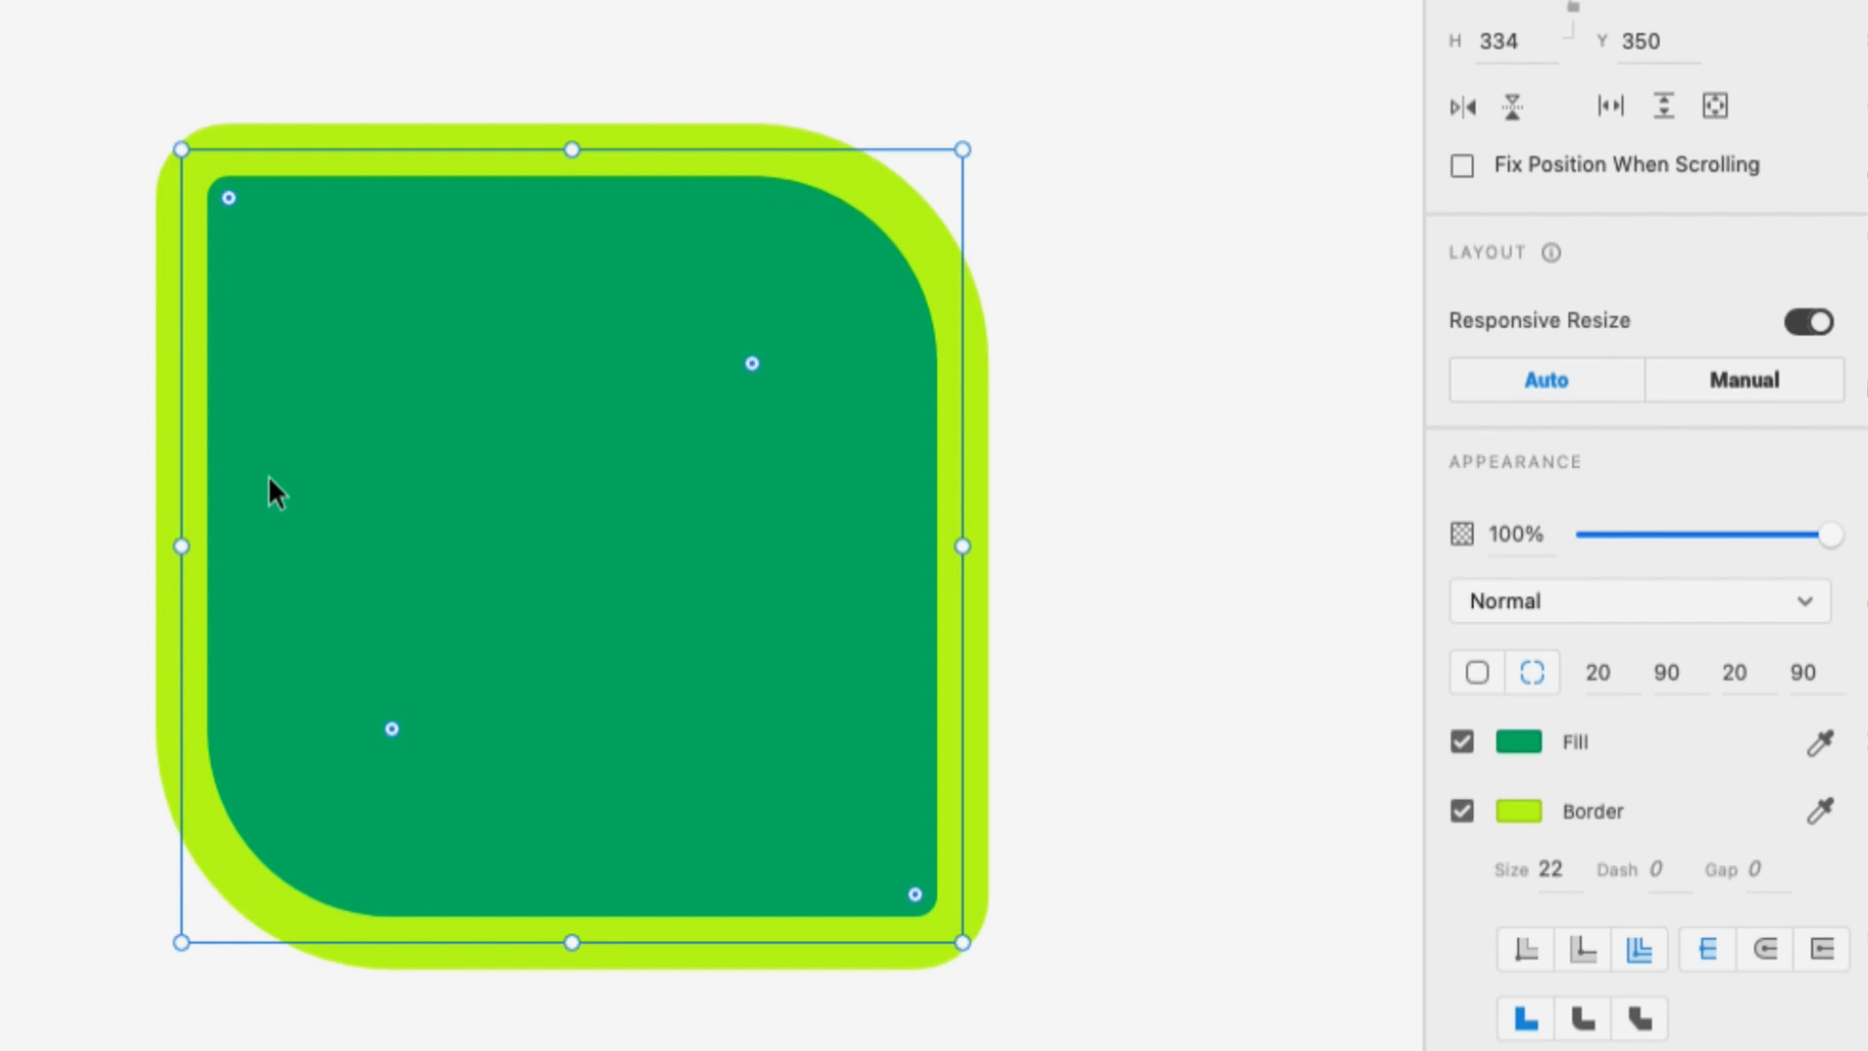
# Save the document with the whole artboard in view, and move the green shape to about X 282, Y 266, leaving it deselected
pyautogui.press('alt')
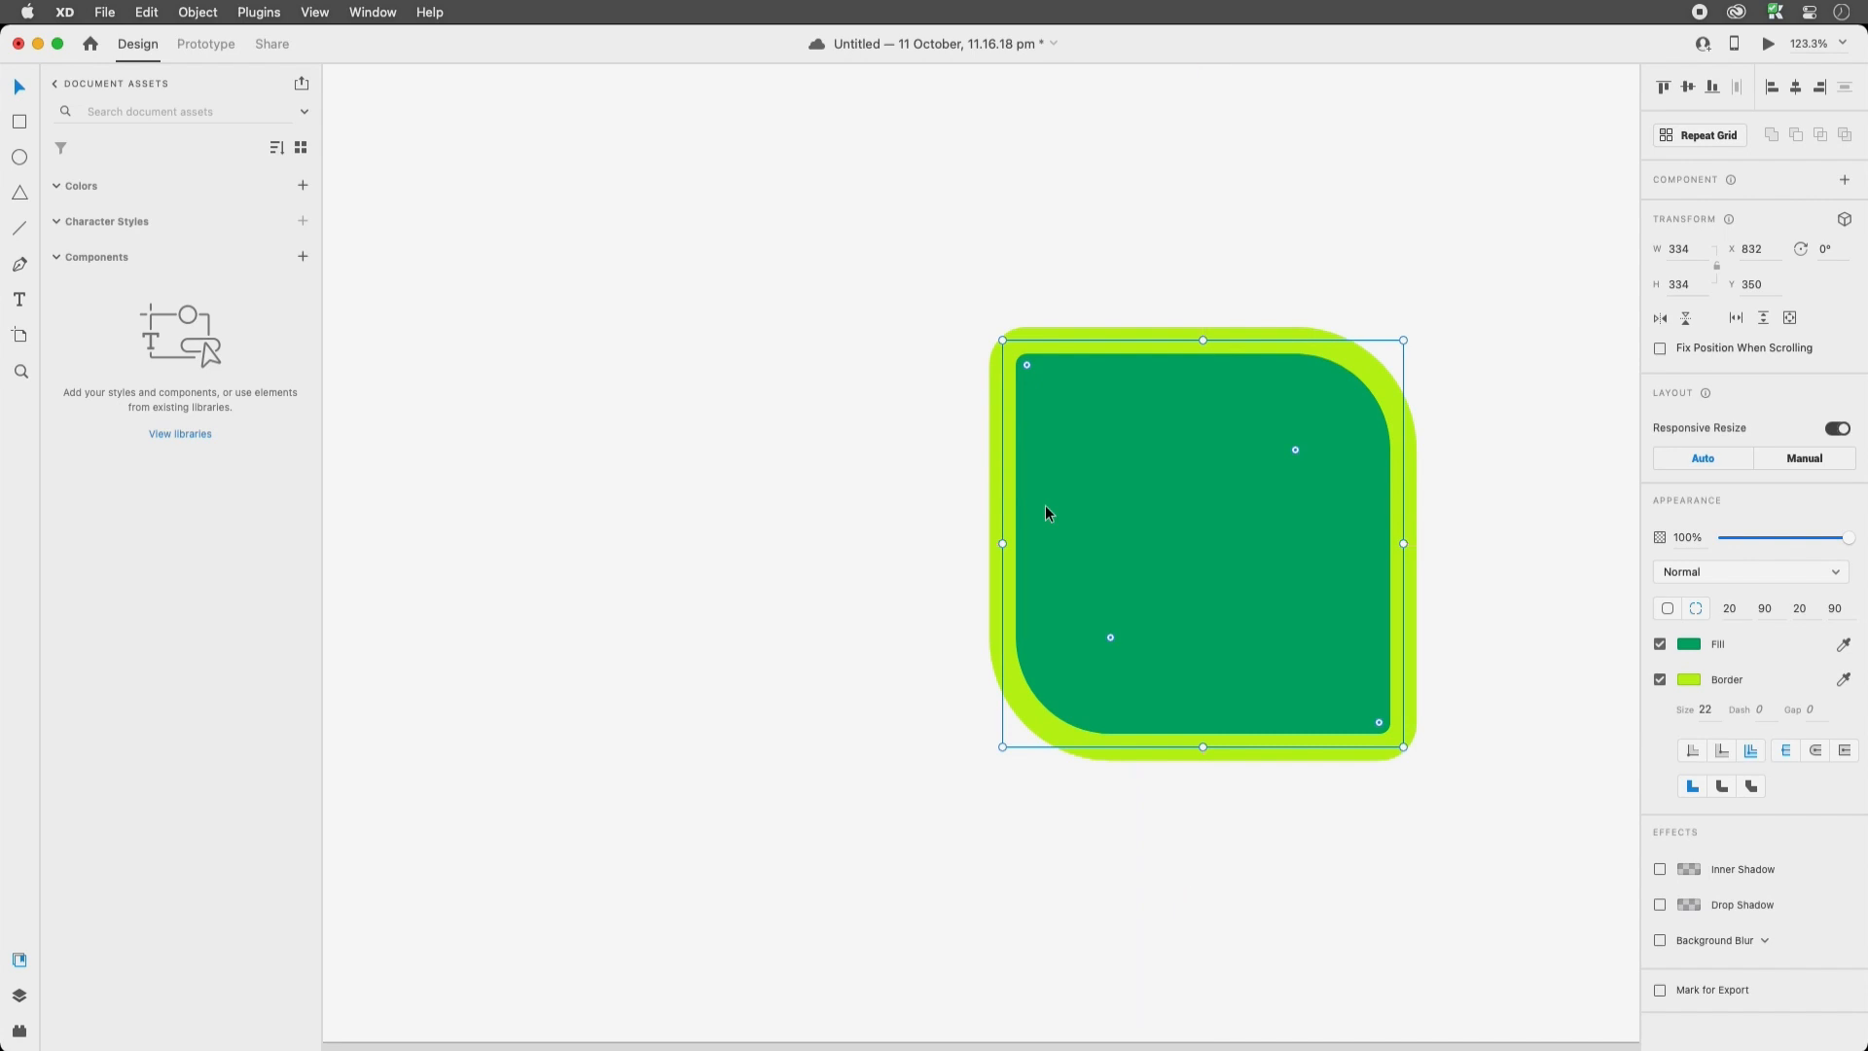
pyautogui.press('super+0')
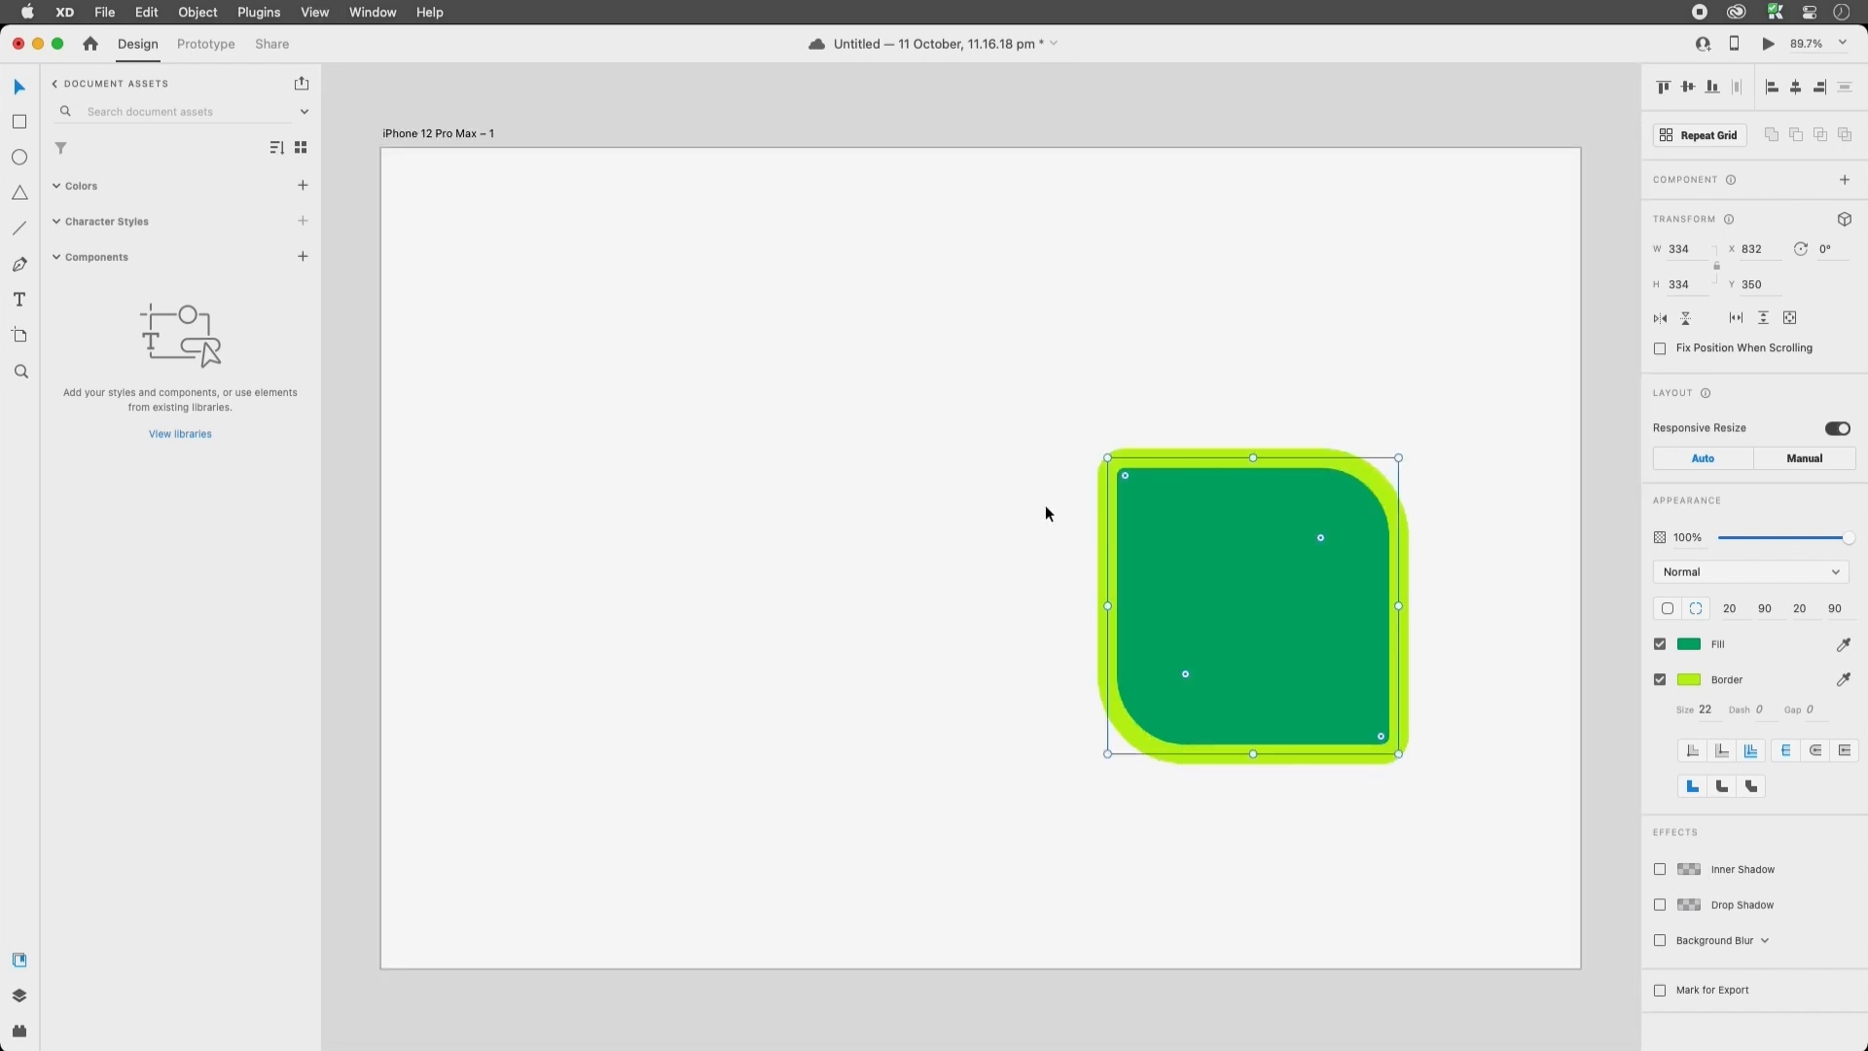
pyautogui.press('super+s')
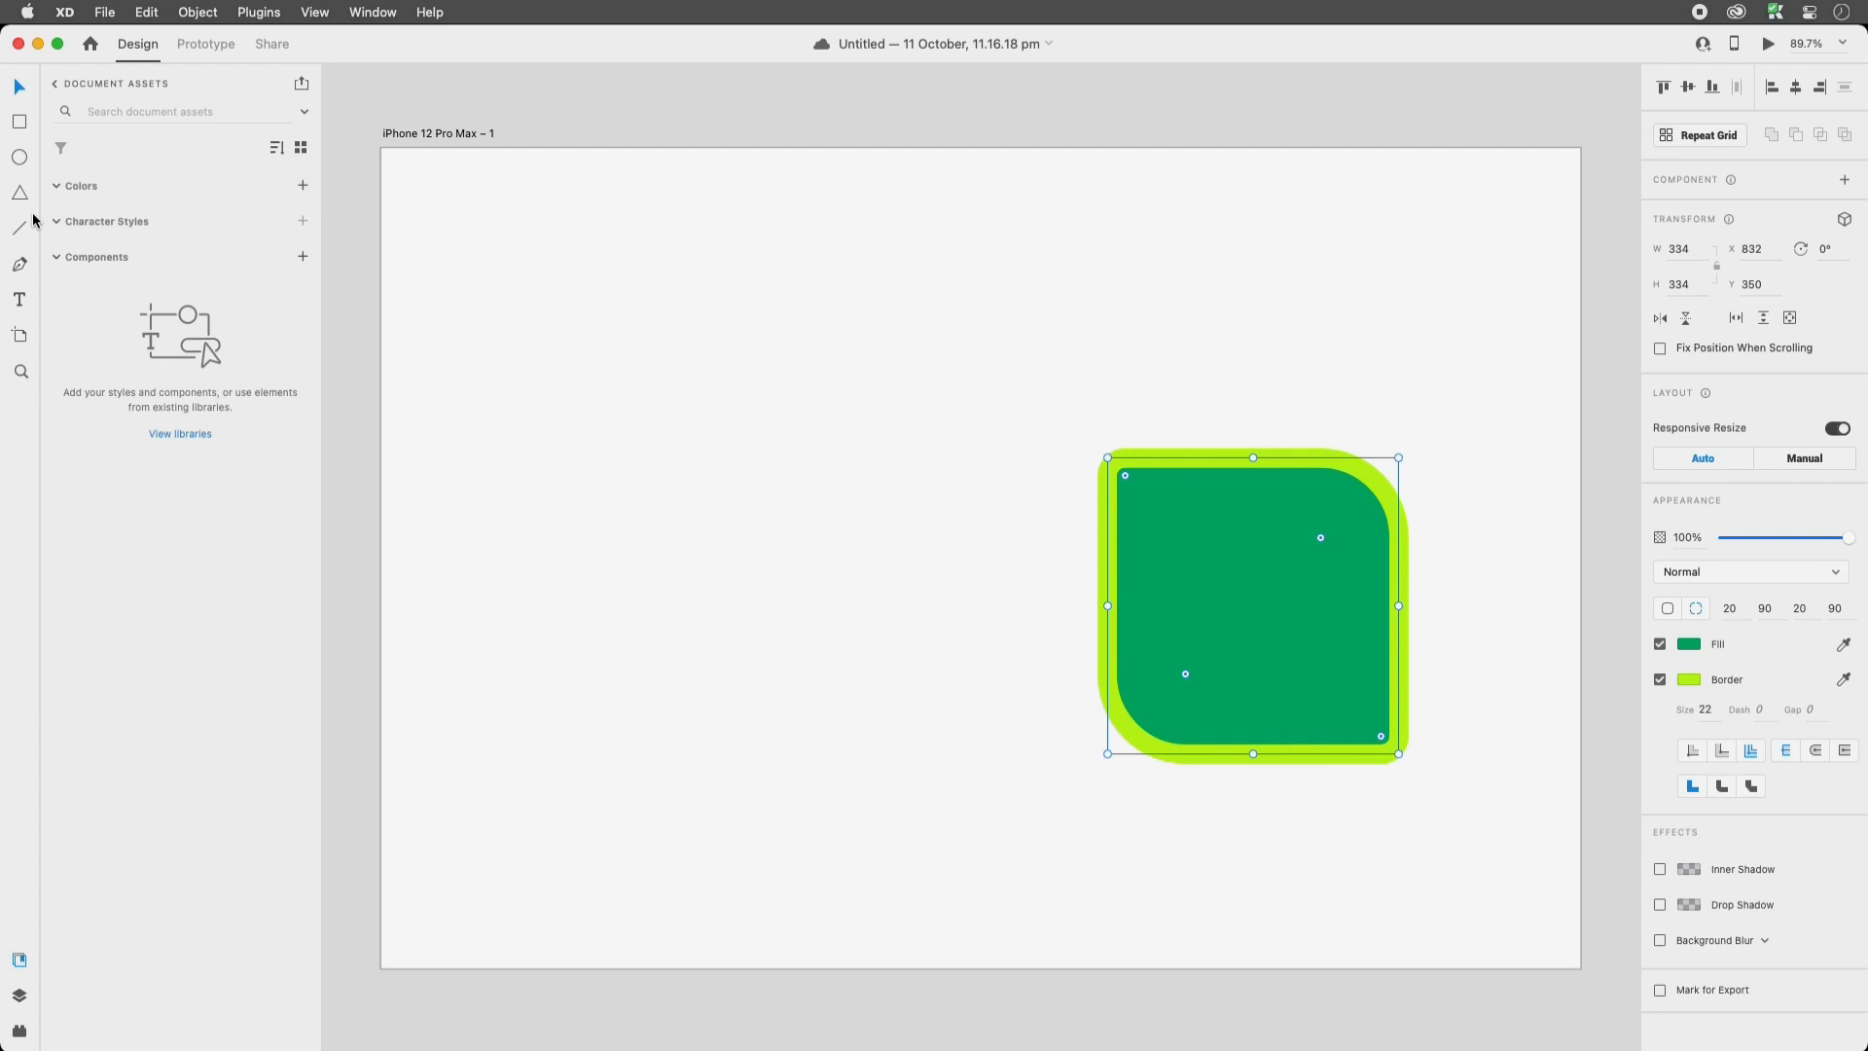
pyautogui.moveTo(1240, 563); pyautogui.dragTo(761, 490)
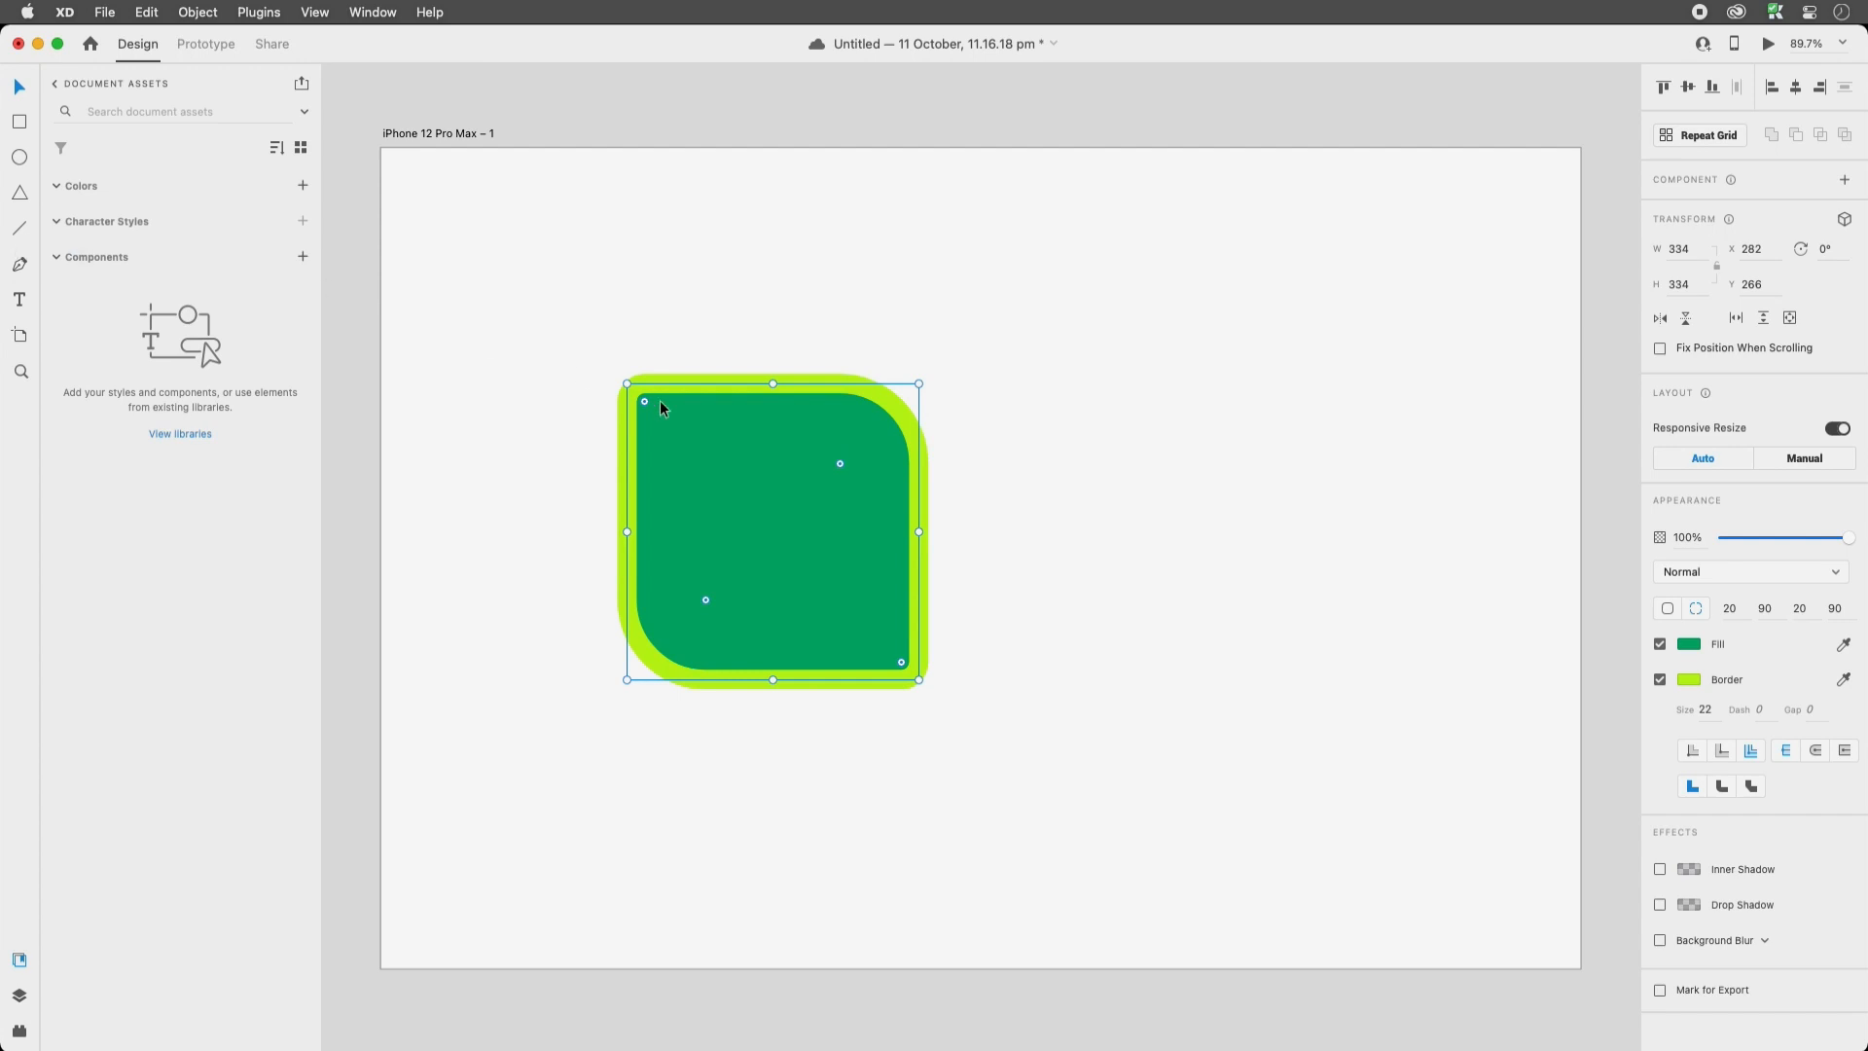
pyautogui.click(624, 314)
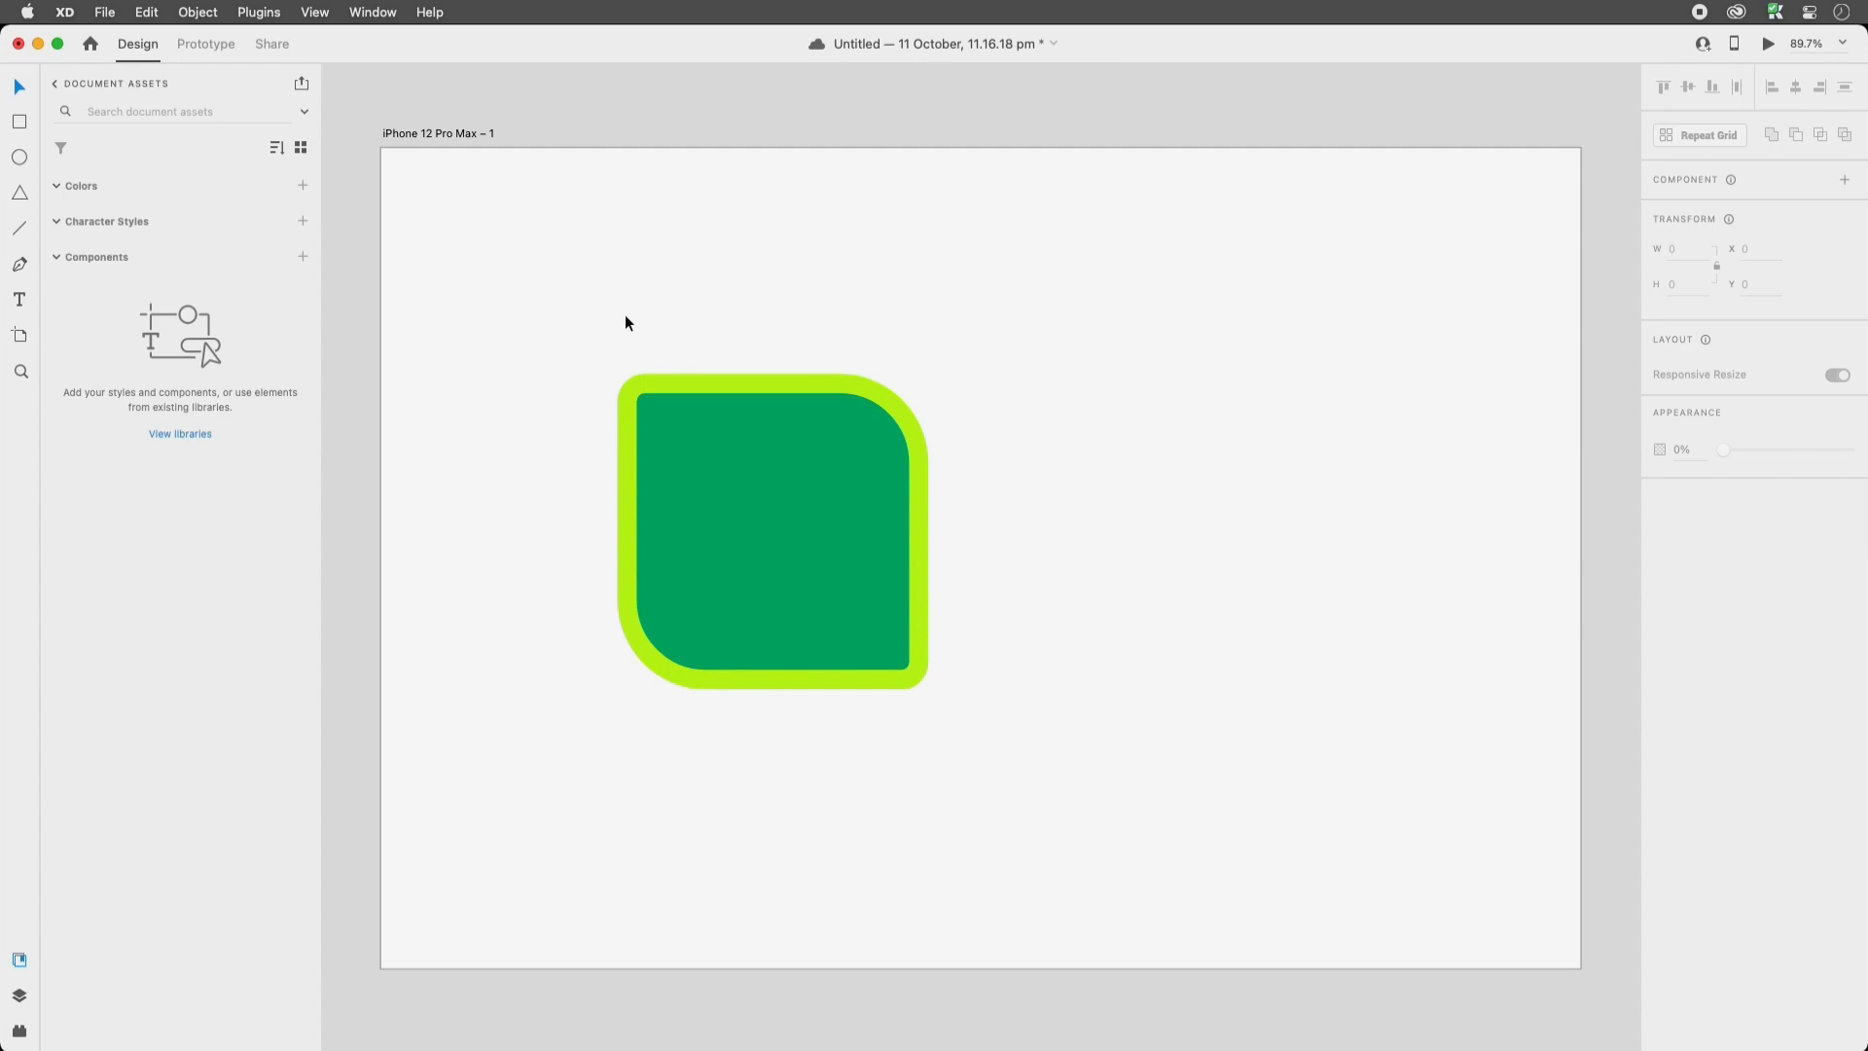